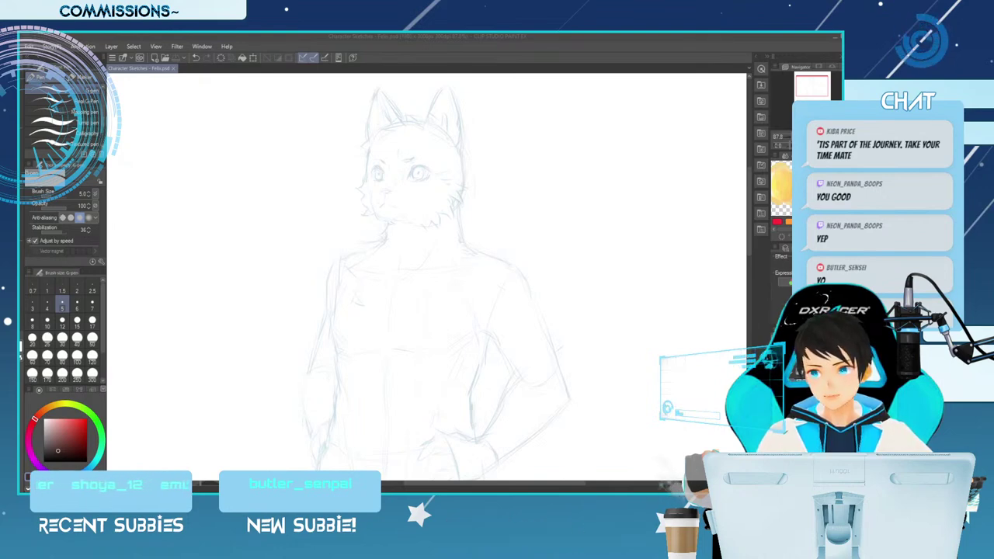
# Set the pen size to 4 and ink the inner edge of the near ear over the sketch, up to its tip.
pyautogui.click(451, 168)
pyautogui.scroll(1, 451, 167)
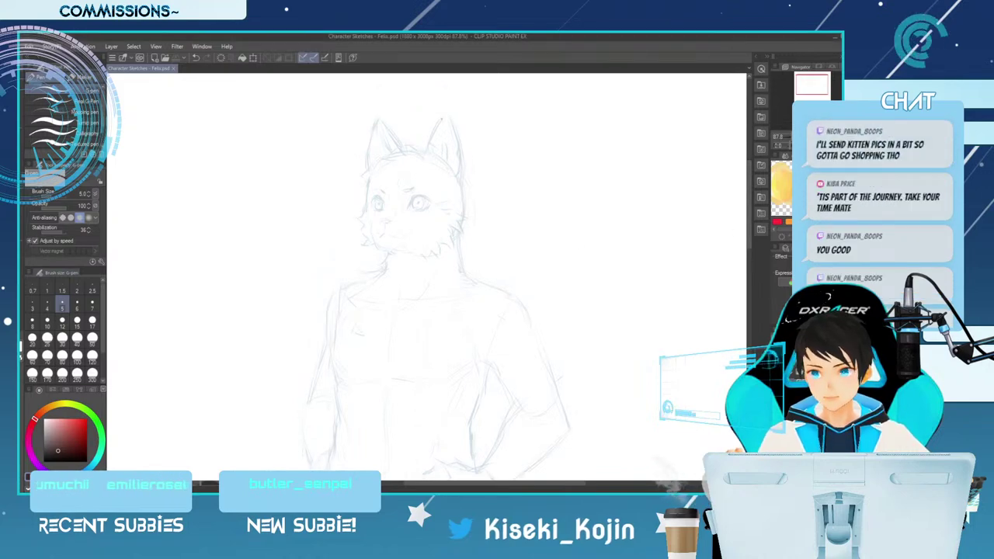
pyautogui.moveTo(443, 120); pyautogui.dragTo(431, 146)
pyautogui.hotkey('ctrl', 'z')
pyautogui.press('[')
pyautogui.press('[')
pyautogui.press(']')
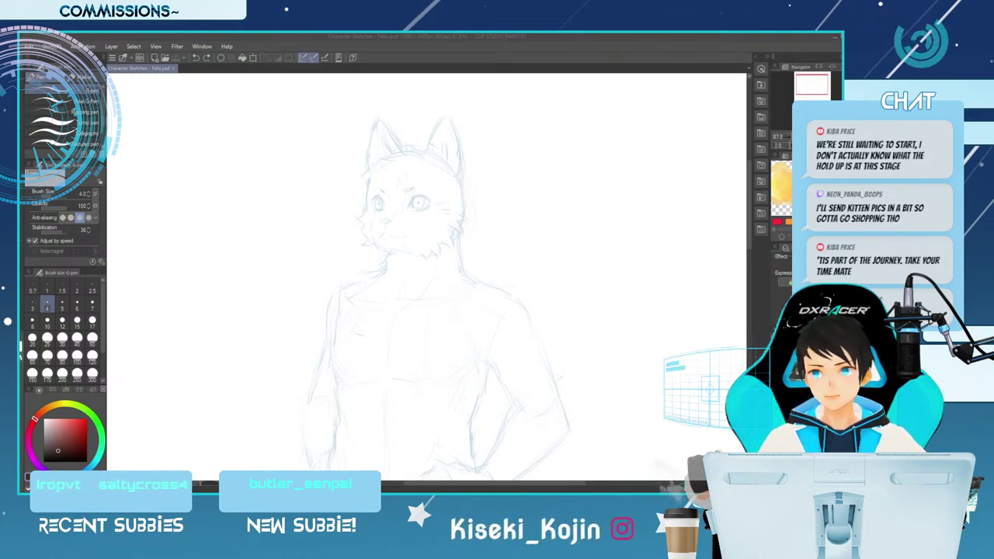
pyautogui.click(442, 119)
pyautogui.moveTo(442, 118); pyautogui.dragTo(429, 146)
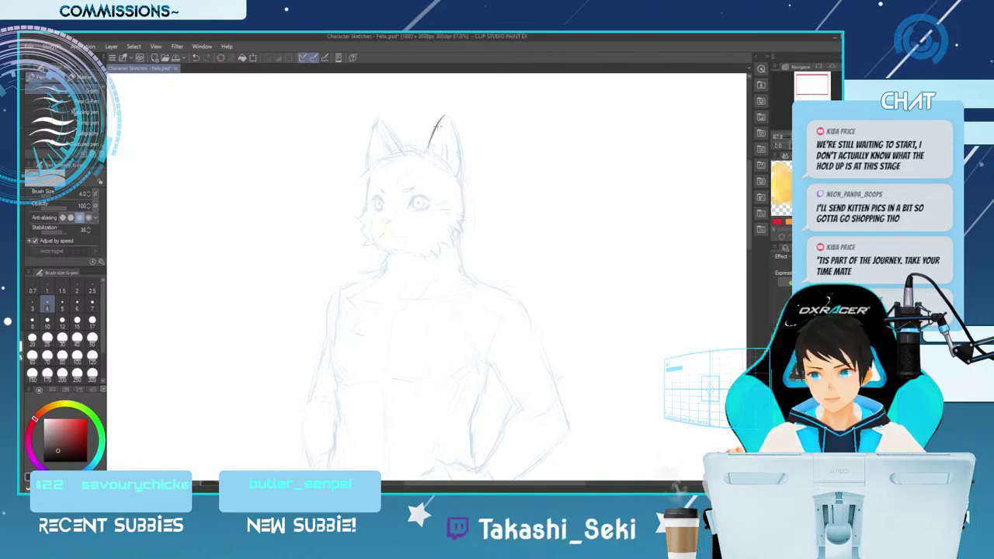
# Ink the outer edge of the near ear from its tip down to its base, redoing strokes that miss the sketch.
pyautogui.moveTo(446, 115); pyautogui.dragTo(452, 127)
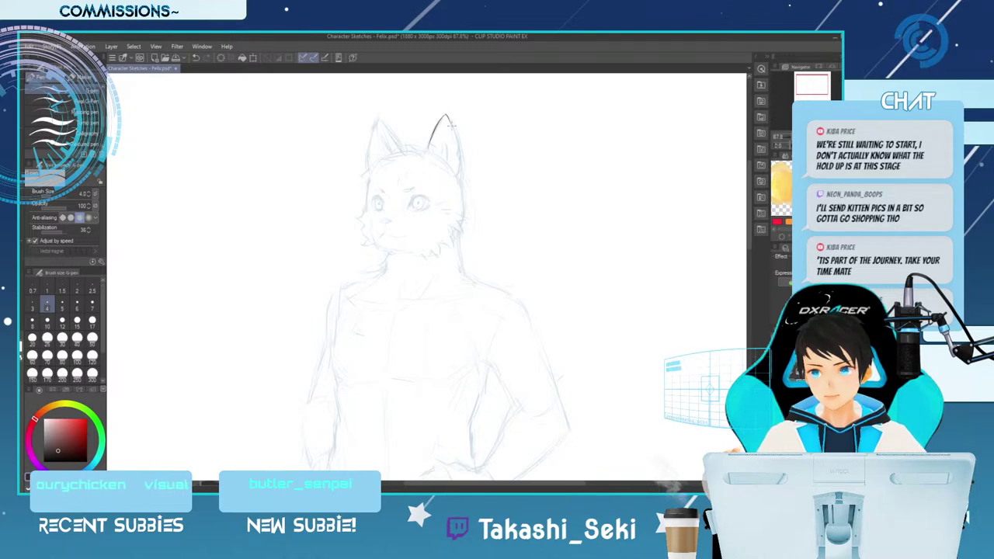
pyautogui.hotkey('ctrl', 'z')
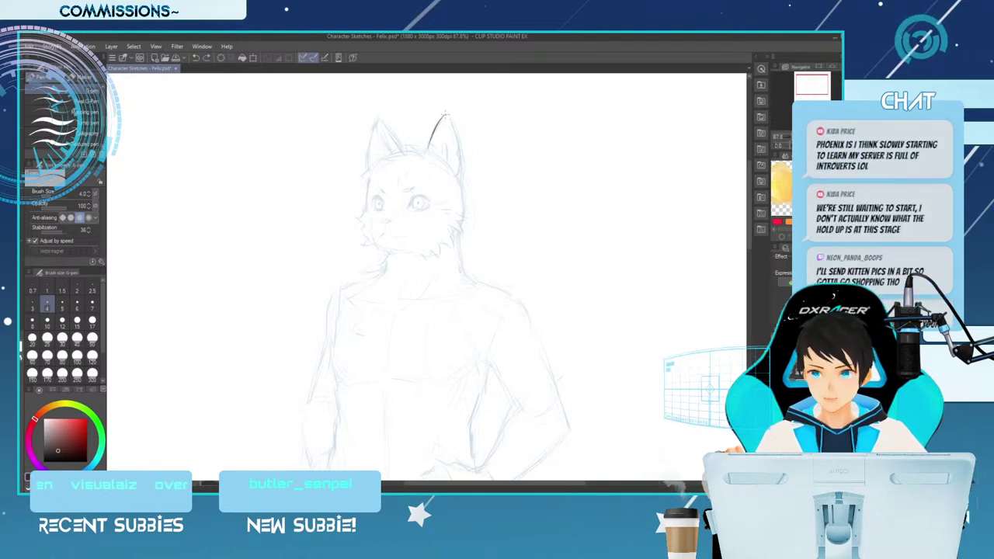
pyautogui.moveTo(447, 118); pyautogui.dragTo(458, 154)
pyautogui.hotkey('ctrl', 'z')
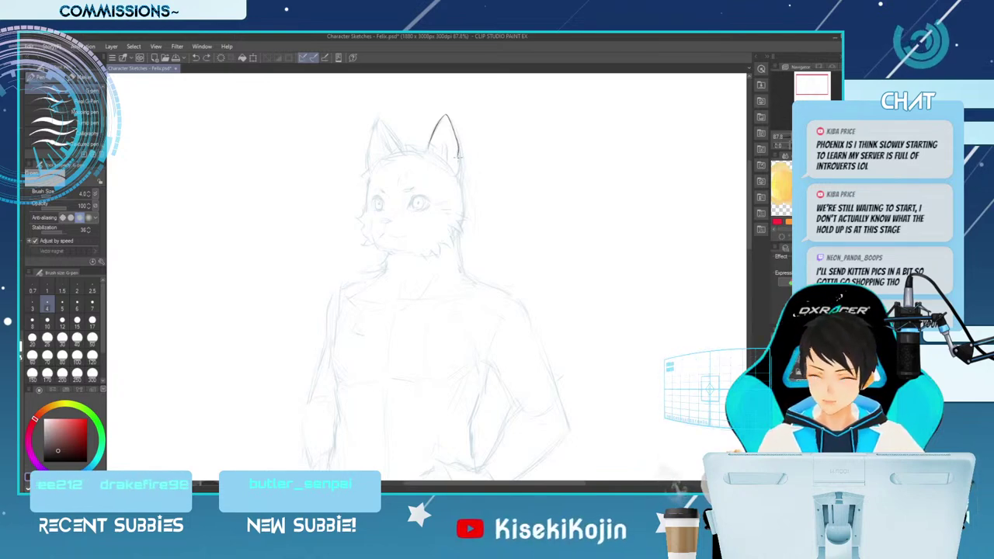
pyautogui.moveTo(458, 156); pyautogui.dragTo(461, 165)
pyautogui.hotkey('ctrl', 'z')
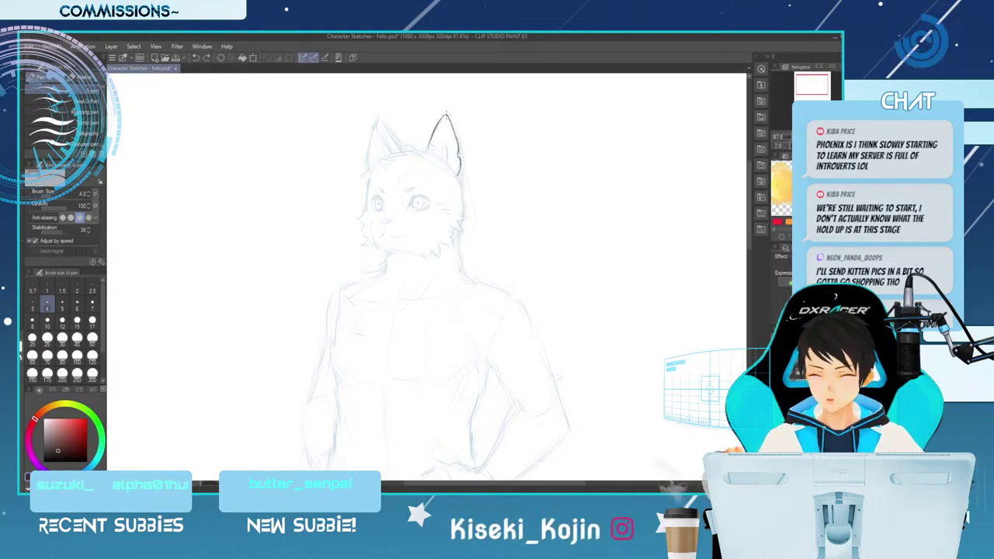
# Set the pen size to 5 and ink the outer edge of the far ear down to its base.
pyautogui.press(']')
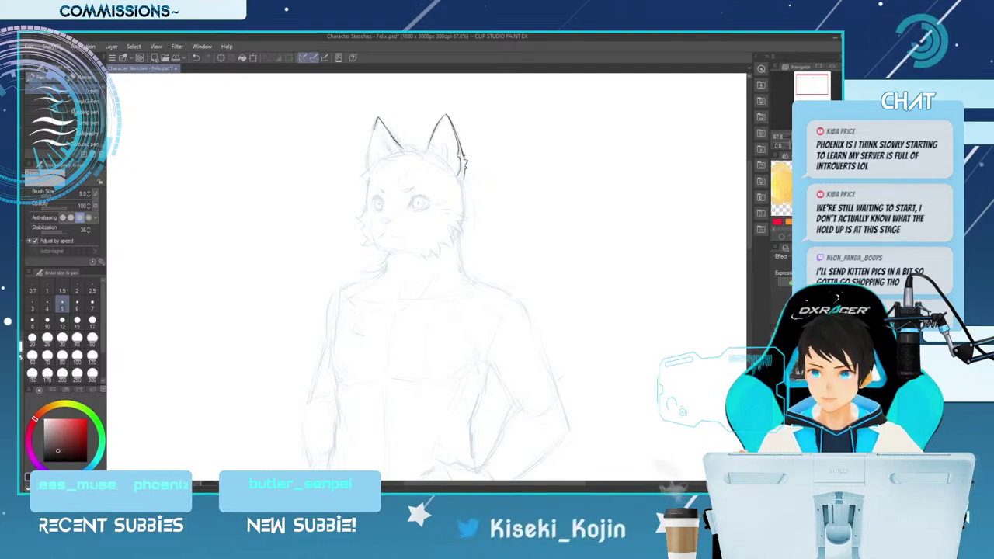
pyautogui.moveTo(372, 136); pyautogui.dragTo(368, 155)
pyautogui.hotkey('ctrl', 'z')
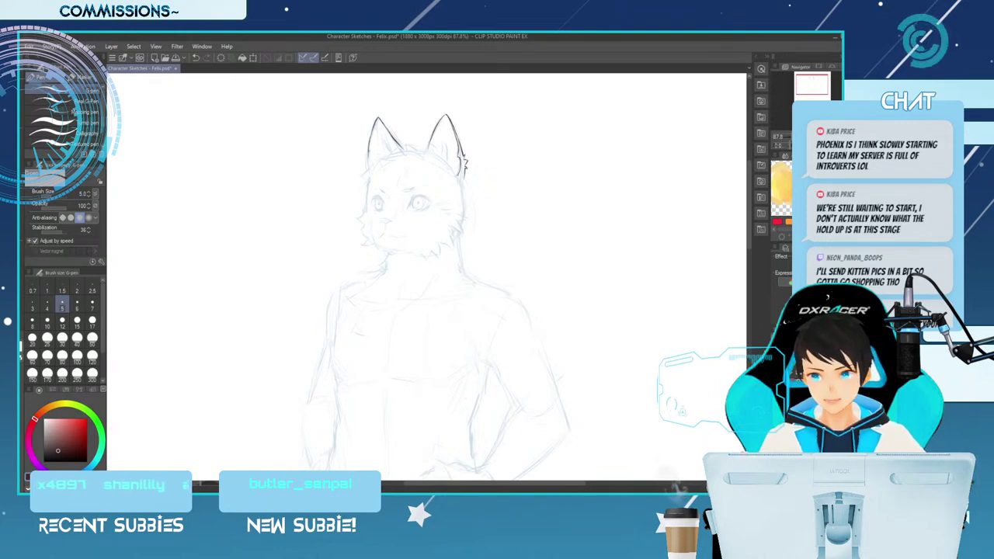
pyautogui.hotkey('ctrl', 'z')
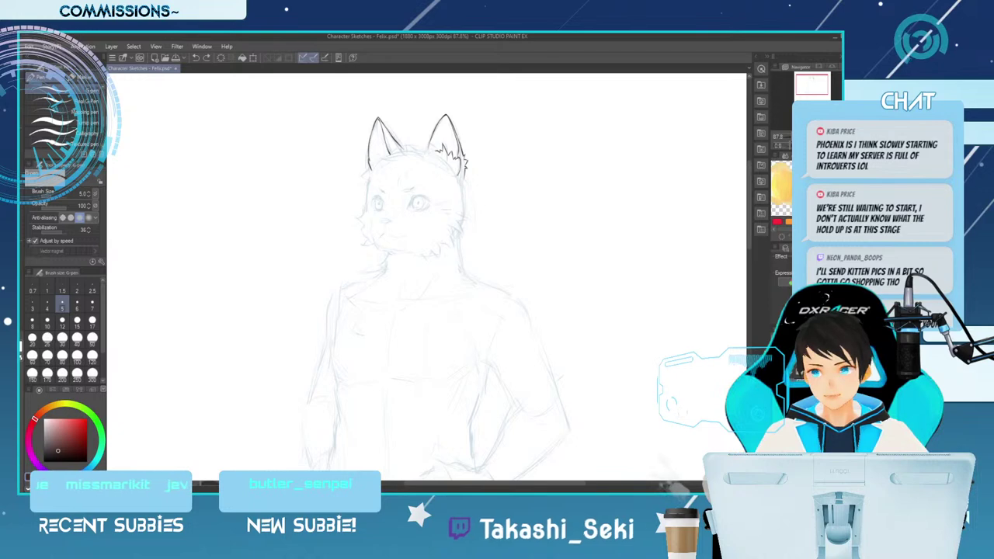
# Erase loose tufts inside the near ear, then redraw its inner fur and ink the crown between the ears in a mirrored view.
pyautogui.press('e')
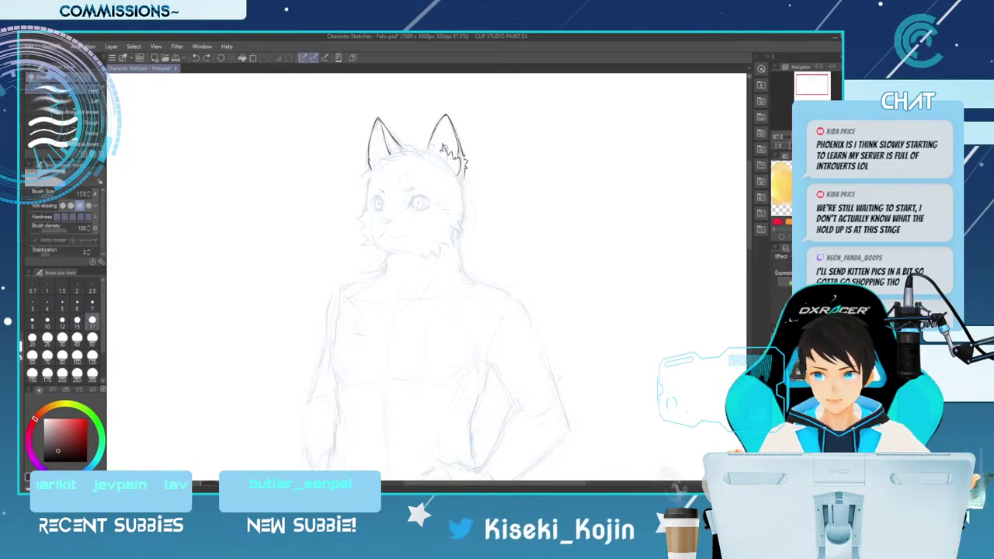
pyautogui.press('p')
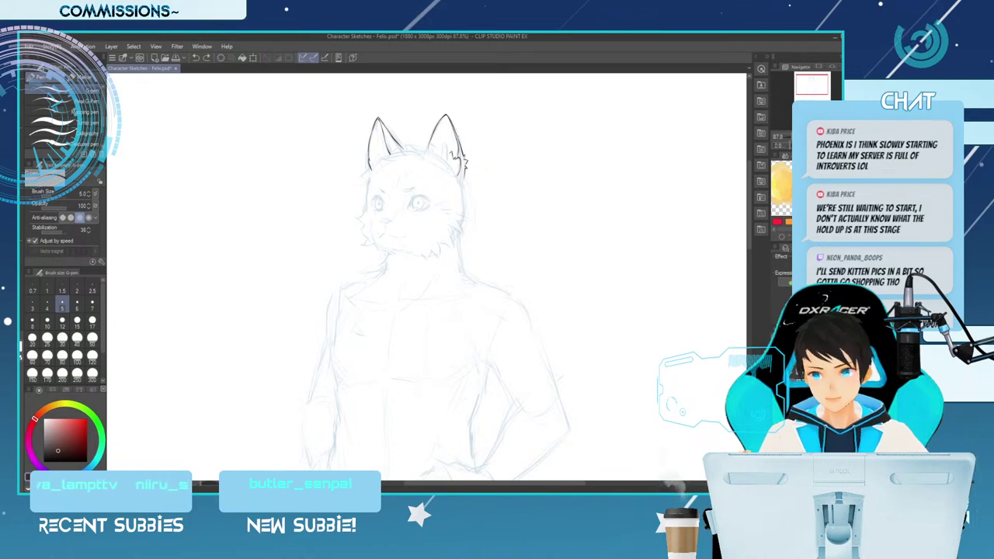
pyautogui.press('h')
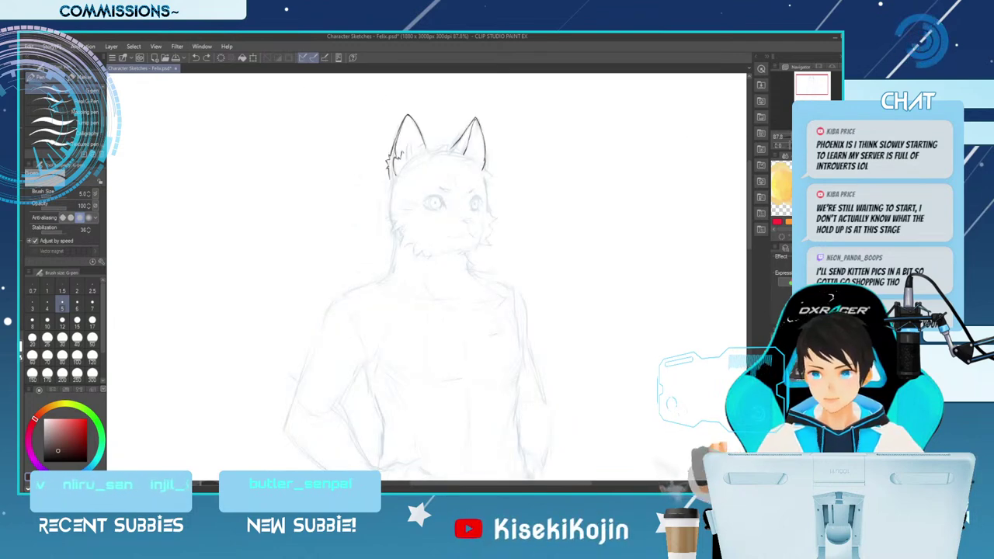
pyautogui.press('-')
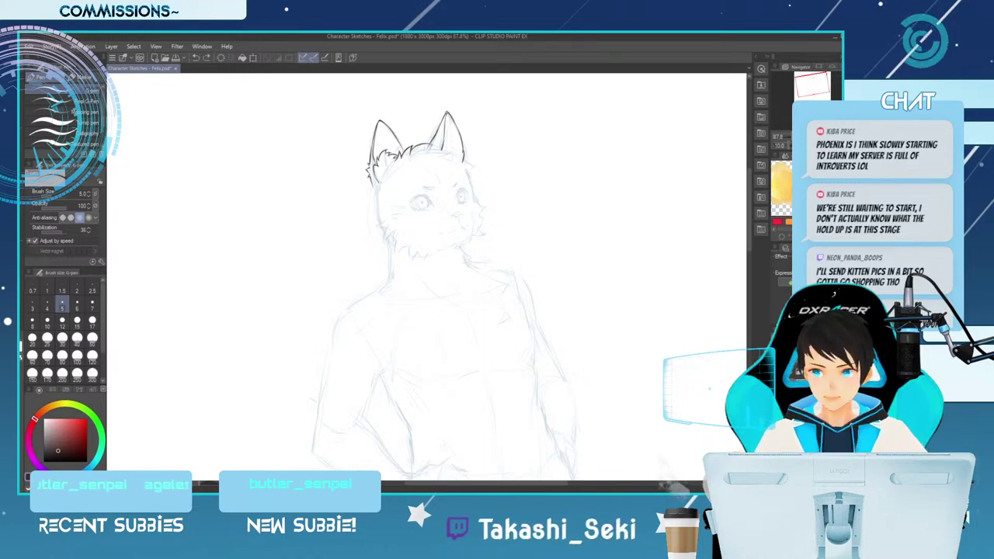
# Clean up the crown and near-ear fur lines with the Eraser and pen, and ink fur tufts inside the far ear.
pyautogui.press('e')
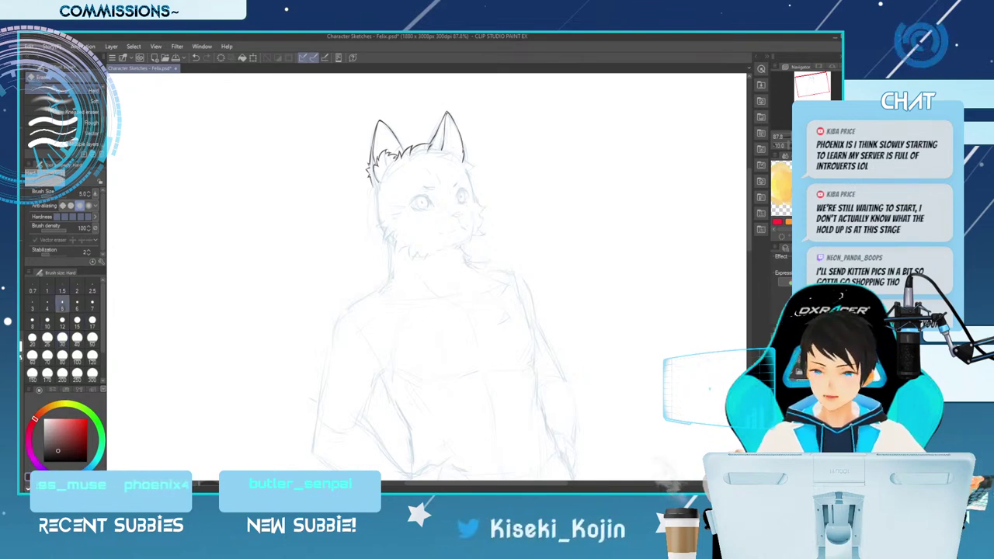
pyautogui.press('p')
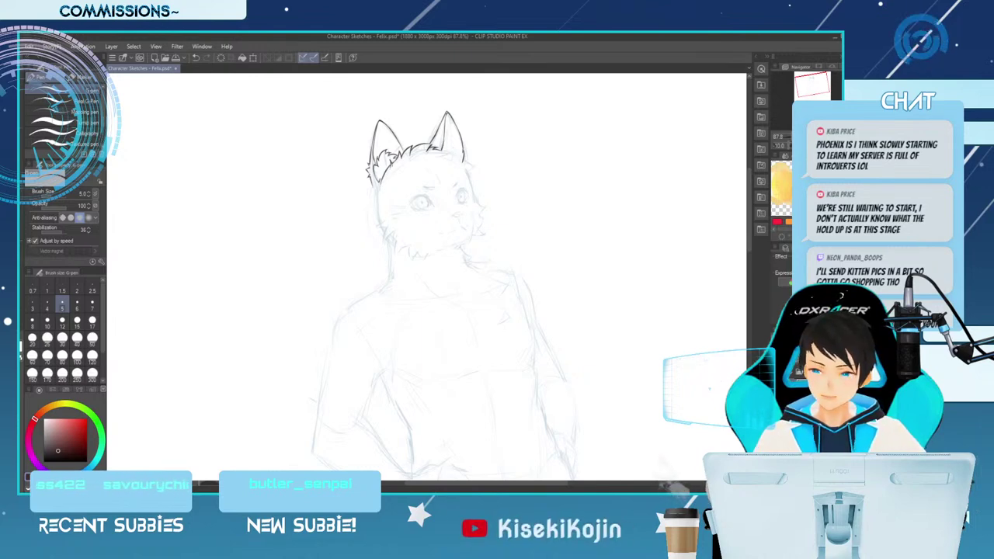
pyautogui.press('e')
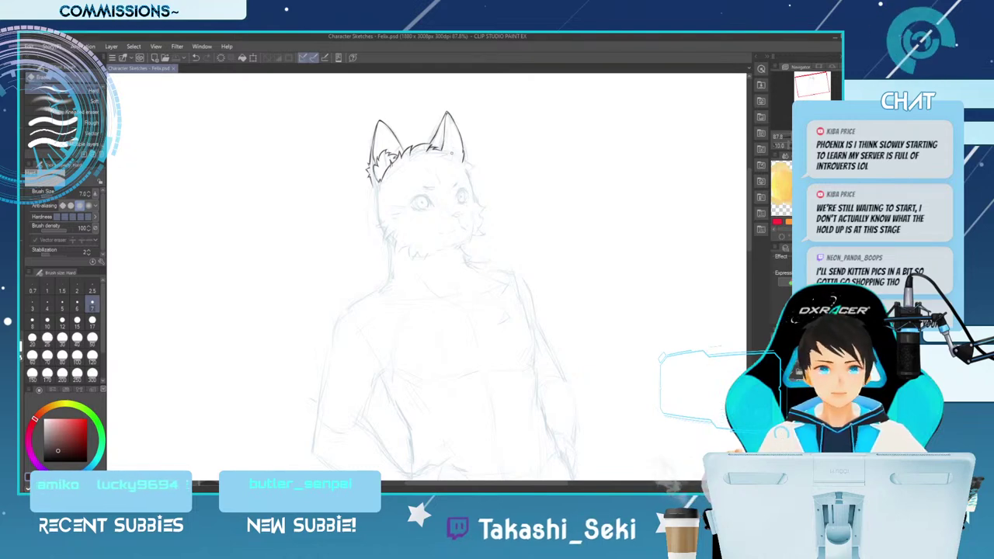
pyautogui.press('p')
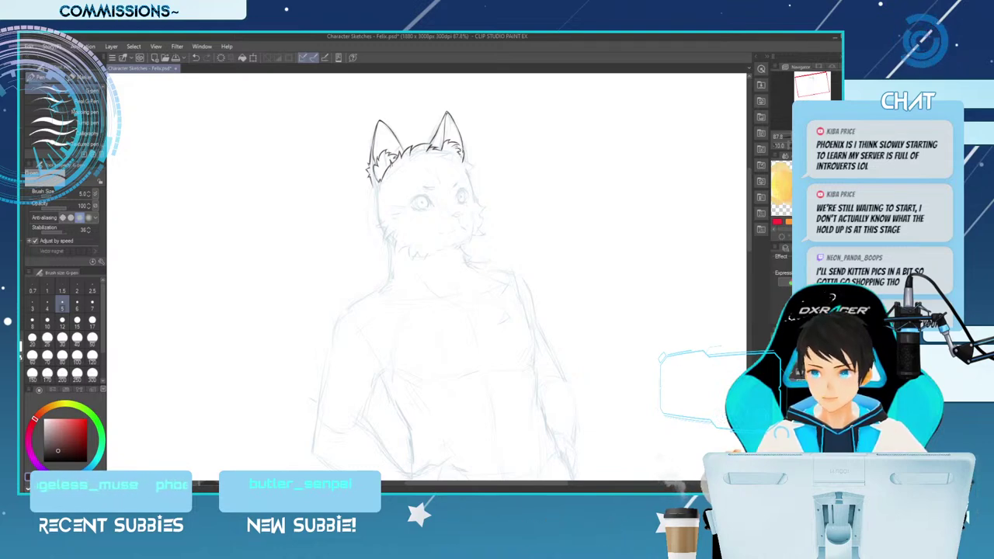
# Refine the fur tufts at the outer base of the far ear by alternately erasing and redrawing small strokes.
pyautogui.press('e')
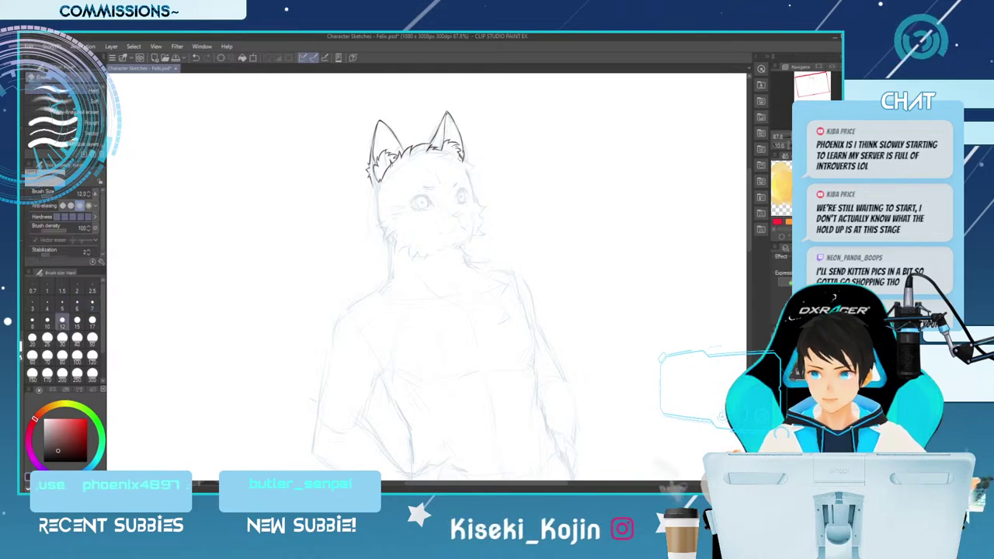
pyautogui.press('p')
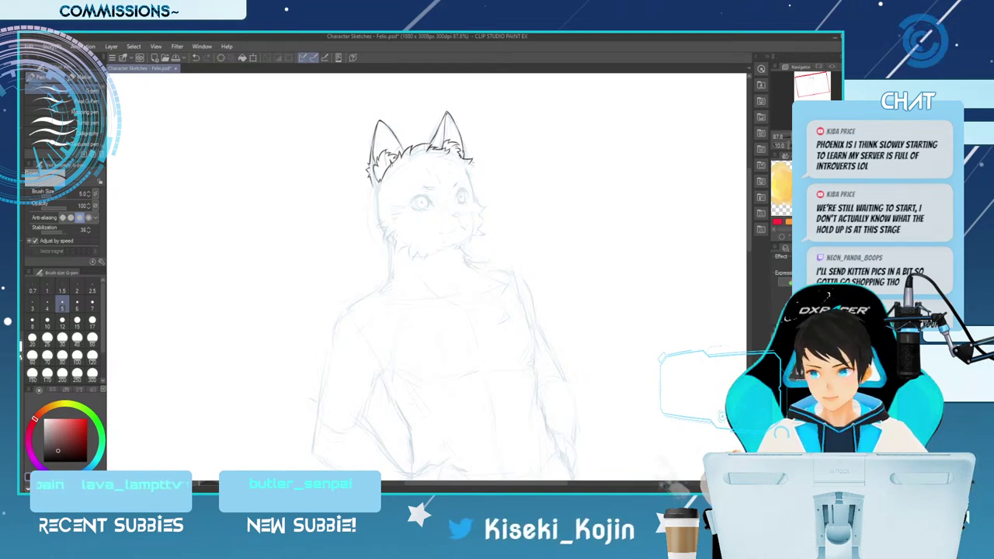
pyautogui.press('e')
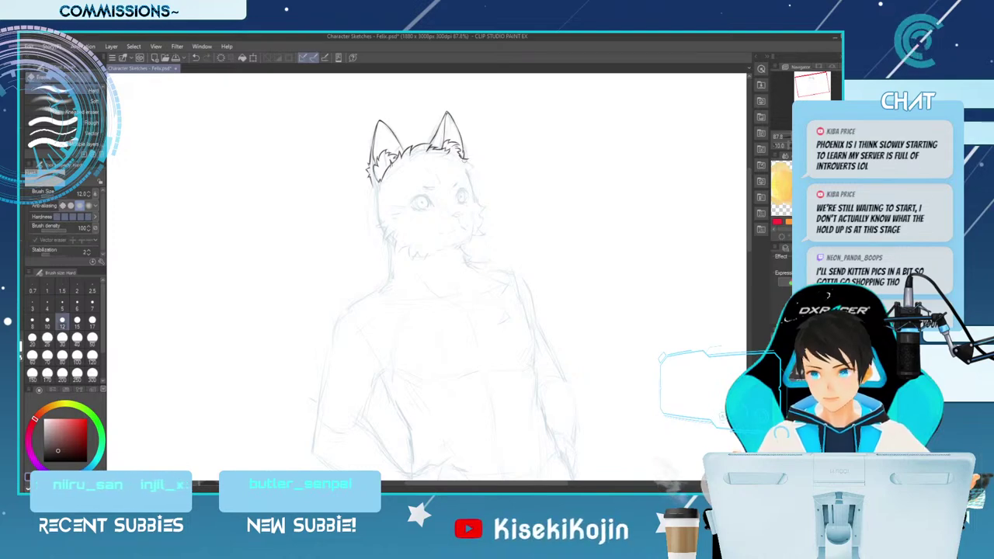
pyautogui.press('p')
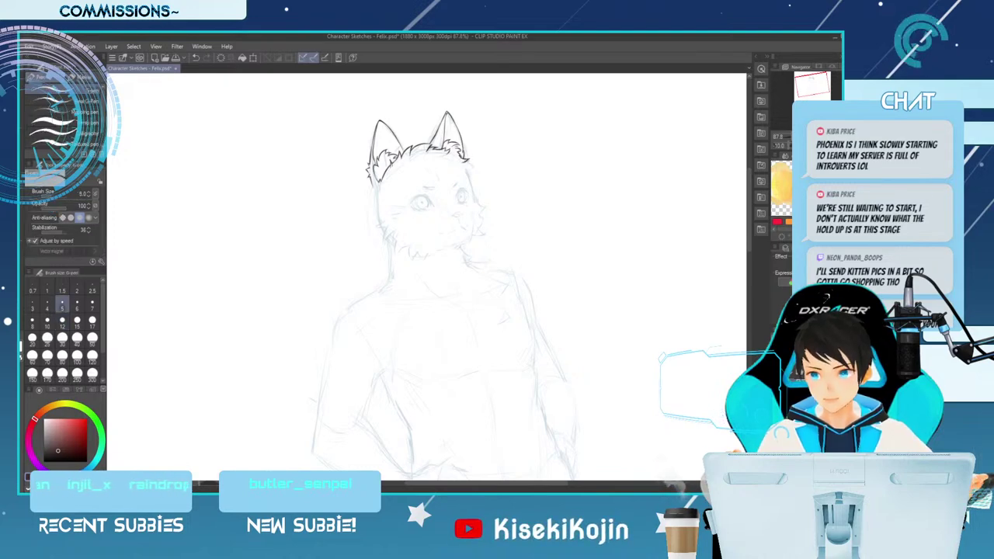
pyautogui.press('e')
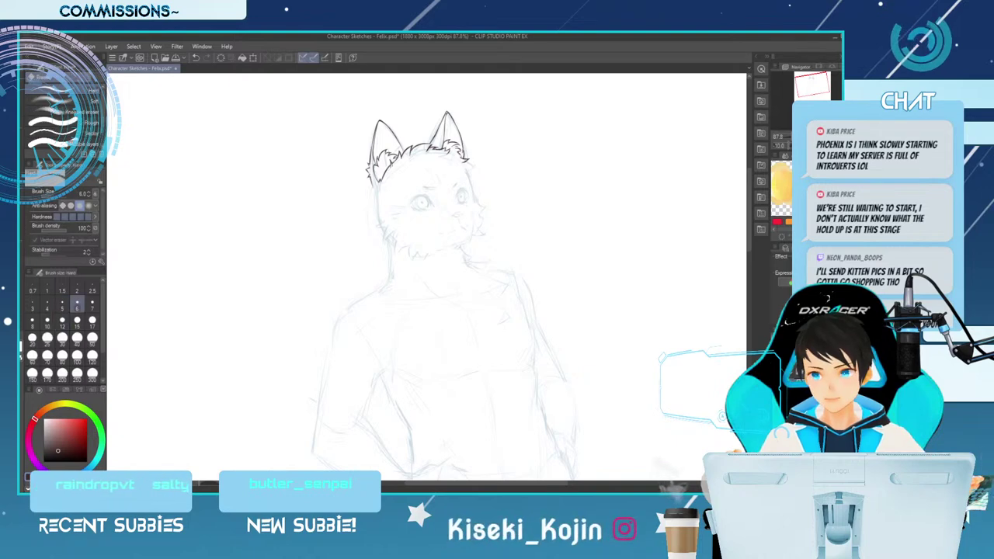
pyautogui.press('p')
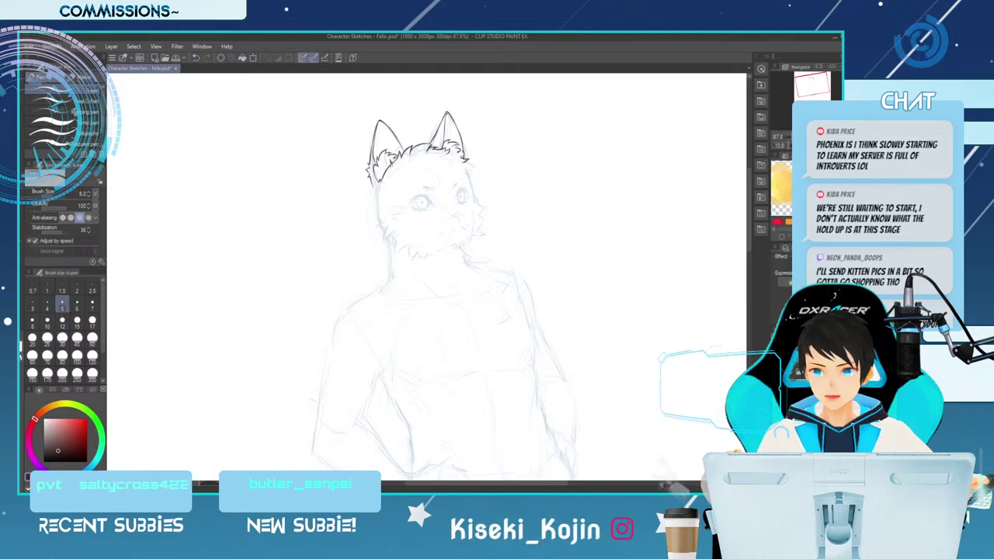
pyautogui.press('e')
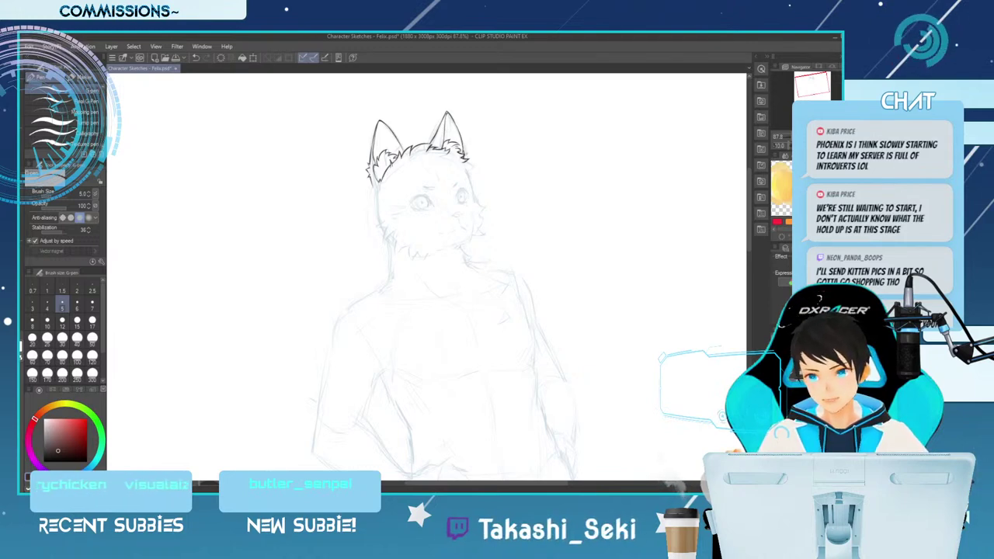
pyautogui.press('e')
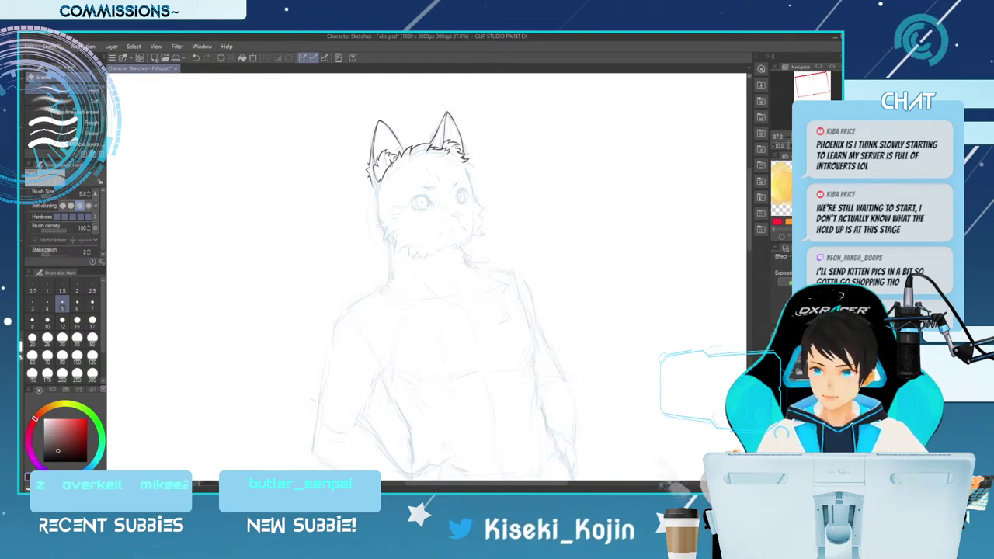
pyautogui.press('p')
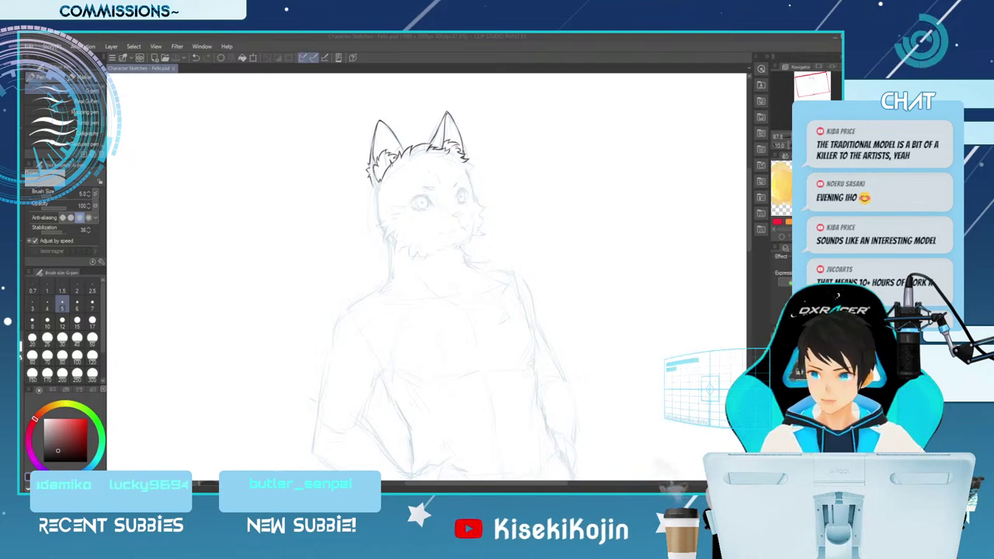
# Trim back the fur at the outer base of the far ear and retry its lowest tuft strokes.
pyautogui.scroll(1, 421, 129)
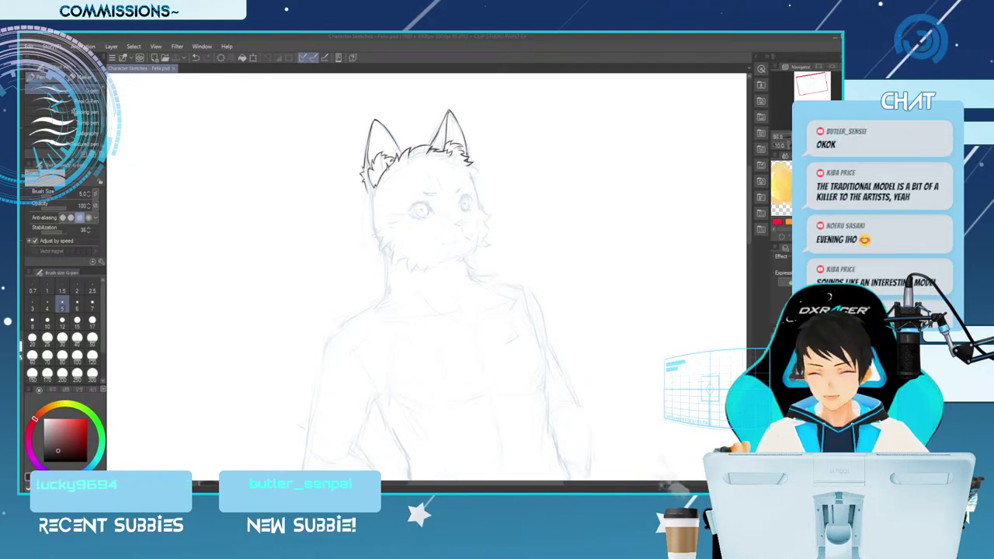
pyautogui.scroll(2, 421, 128)
pyautogui.scroll(1, 438, 125)
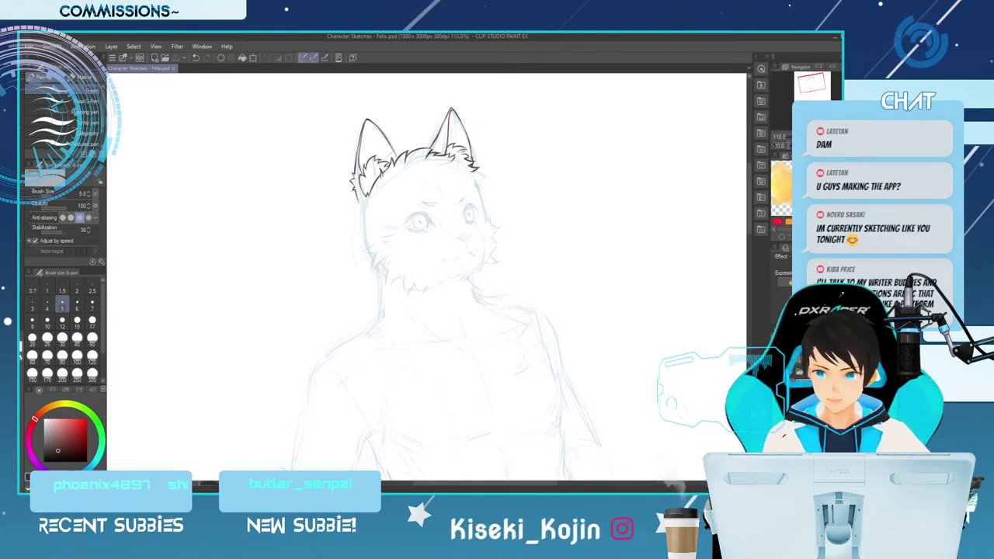
pyautogui.moveTo(470, 176)
pyautogui.mouseDown()
pyautogui.moveTo(480, 170)
pyautogui.moveTo(485, 187)
pyautogui.moveTo(480, 164)
pyautogui.mouseUp()
pyautogui.hotkey('ctrl', 'z')
pyautogui.hotkey('ctrl', 'z')
pyautogui.hotkey('ctrl', 'z')
pyautogui.press('e')
pyautogui.hotkey('ctrl', 'z')
pyautogui.press('p')
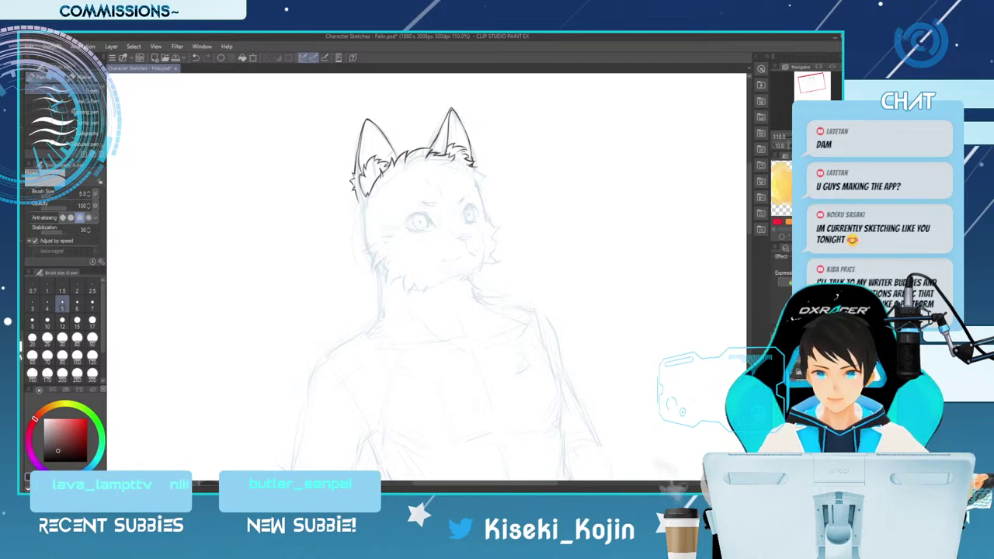
pyautogui.hotkey('ctrl', 'z')
pyautogui.moveTo(466, 161); pyautogui.dragTo(478, 166)
pyautogui.hotkey('ctrl', 'z')
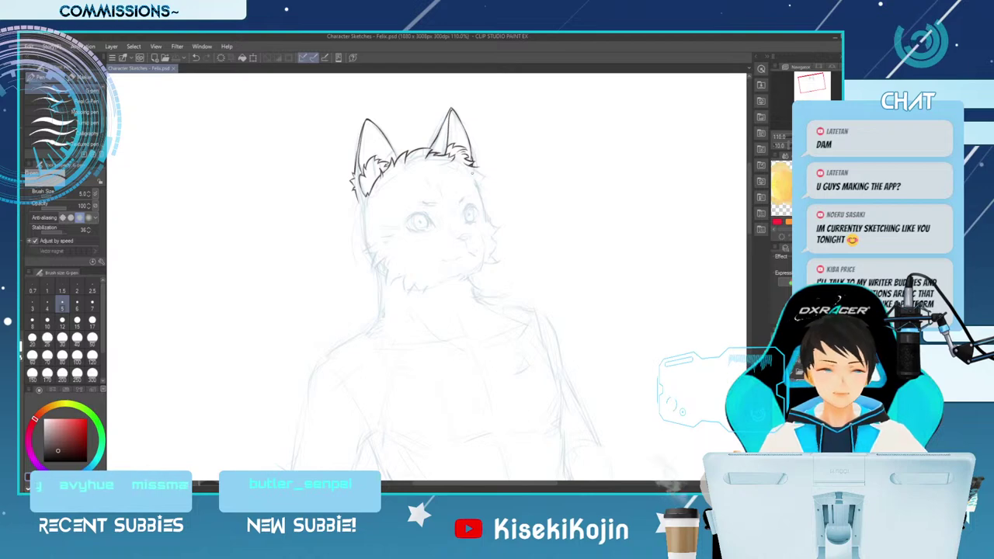
# Ink the side contour of the head from the base of the near ear down to the cheek, redoing the curve until it fits.
pyautogui.moveTo(359, 198); pyautogui.dragTo(366, 244)
pyautogui.hotkey('ctrl', 'z')
pyautogui.moveTo(358, 202); pyautogui.dragTo(368, 246)
pyautogui.hotkey('ctrl', 'z')
pyautogui.moveTo(359, 202); pyautogui.dragTo(367, 246)
pyautogui.hotkey('ctrl', 'z')
pyautogui.moveTo(359, 205); pyautogui.dragTo(365, 245)
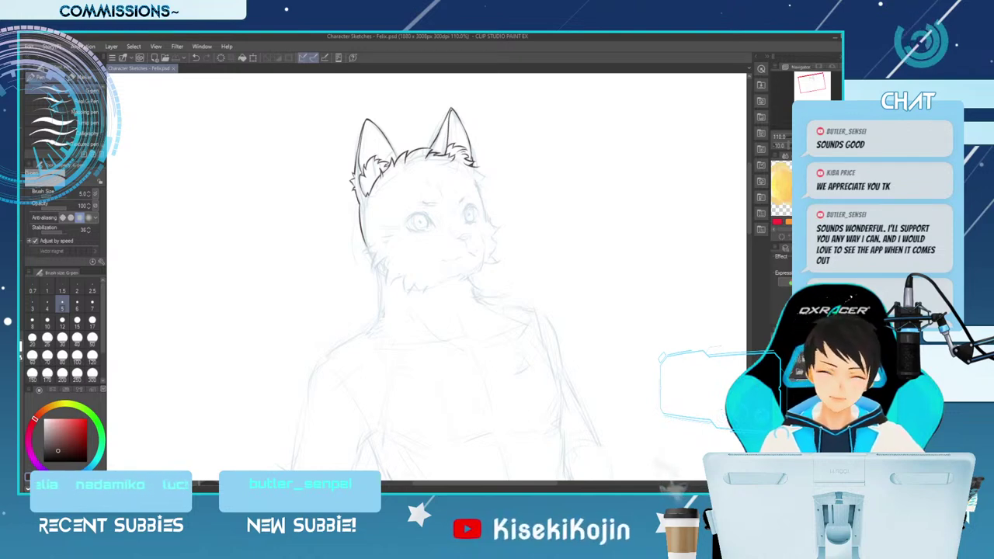
# Clean up the lowest fur tuft at the far ear's base with the Eraser and redraw it with the pen.
pyautogui.press('h')
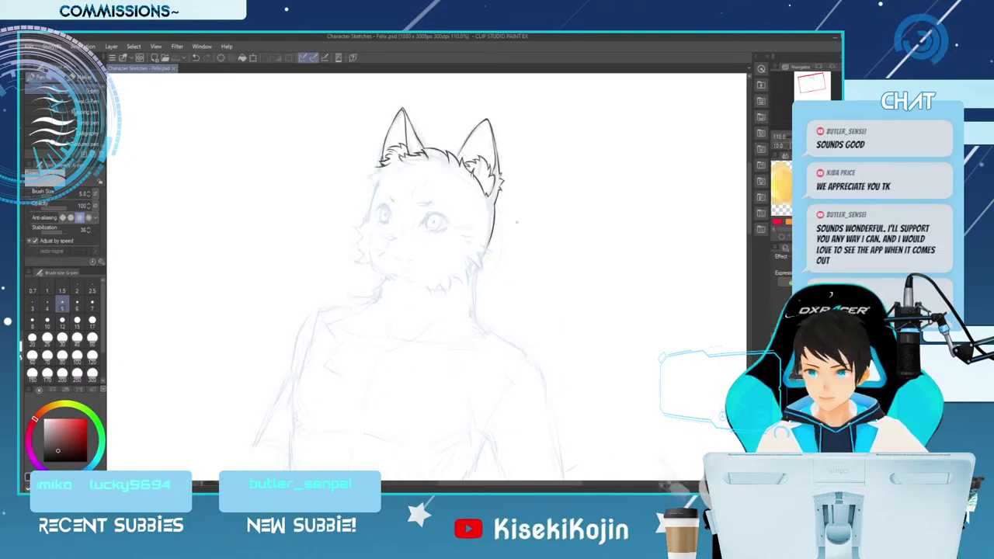
pyautogui.press('-')
pyautogui.press('-')
pyautogui.press('-')
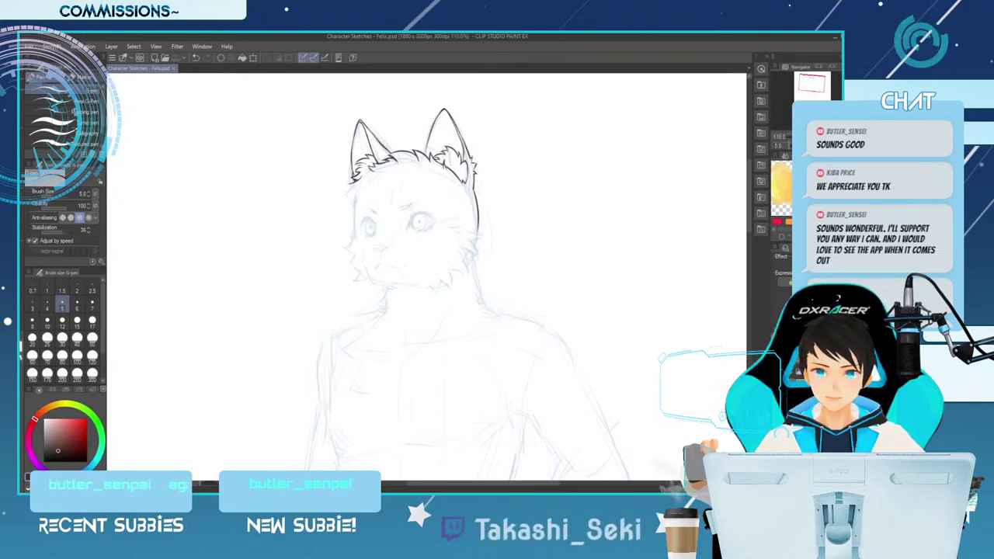
pyautogui.moveTo(355, 184); pyautogui.dragTo(357, 194)
pyautogui.hotkey('ctrl', 'z')
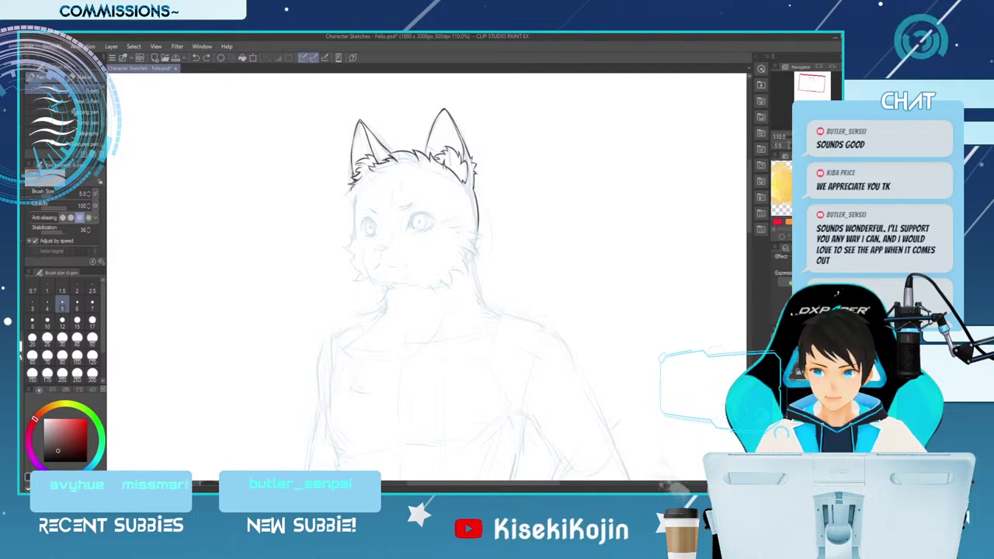
pyautogui.press('e')
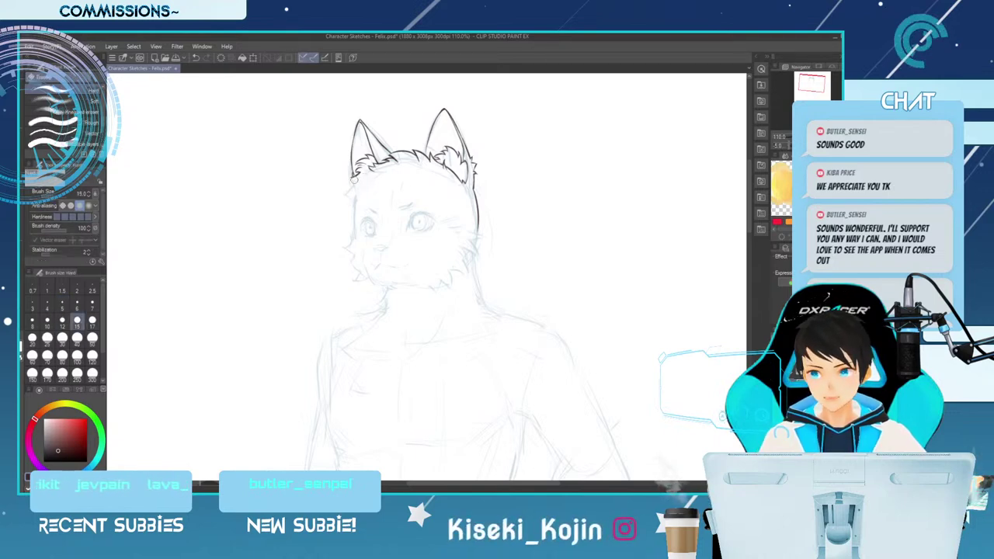
pyautogui.press('p')
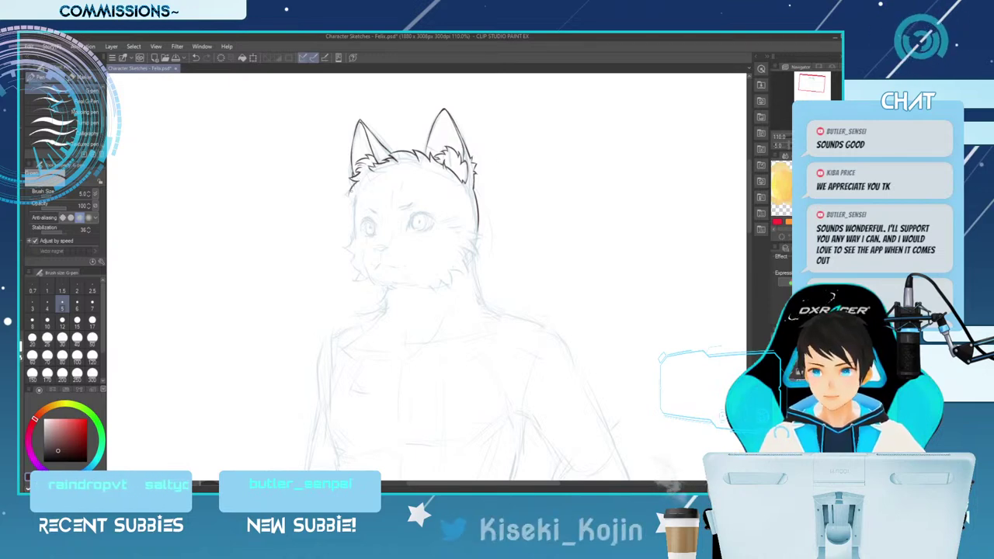
# Ink the far side of the head from the ear base down to the cheek and add the far cheek's fur tufts.
pyautogui.moveTo(348, 199)
pyautogui.mouseDown()
pyautogui.moveTo(358, 193)
pyautogui.moveTo(354, 216)
pyautogui.mouseUp()
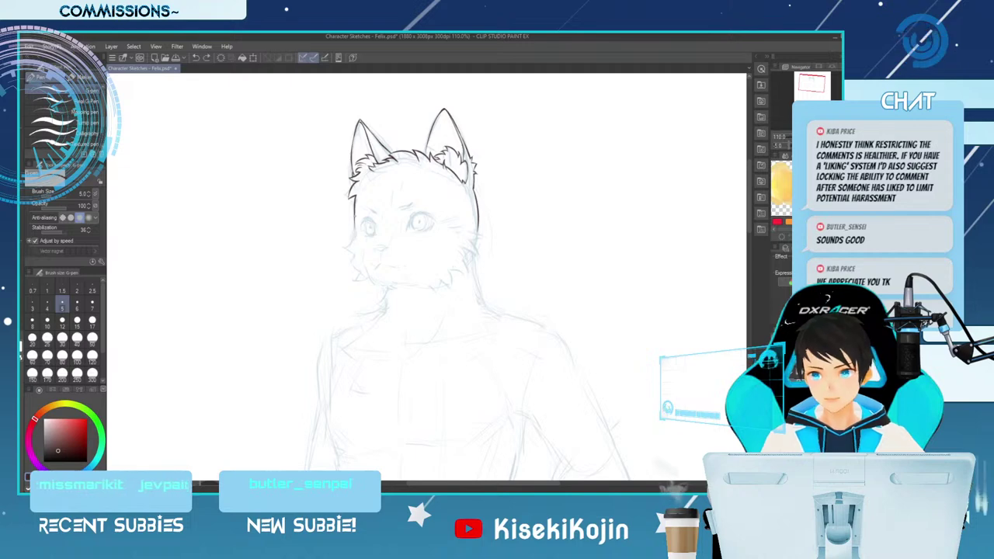
pyautogui.moveTo(354, 219); pyautogui.dragTo(353, 239)
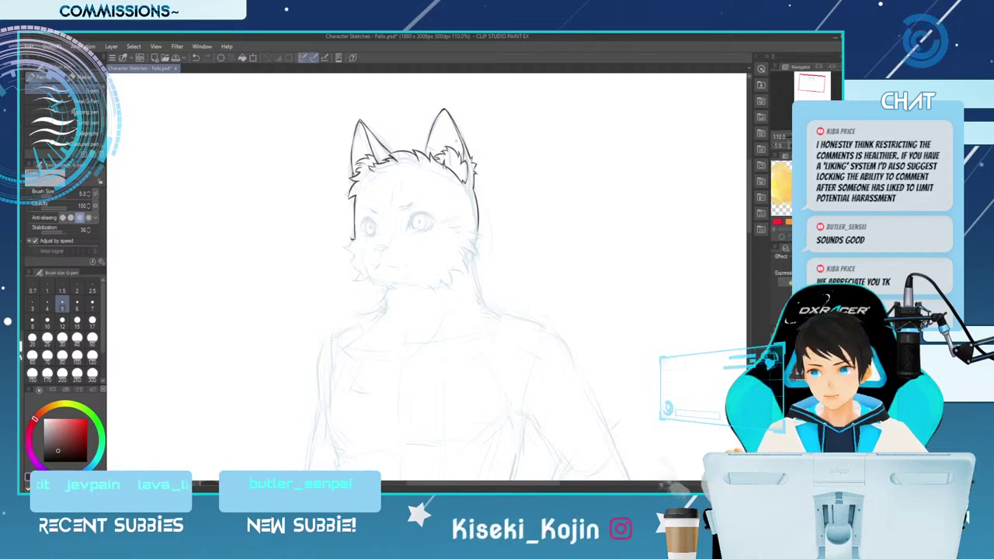
pyautogui.press('^')
pyautogui.press('^')
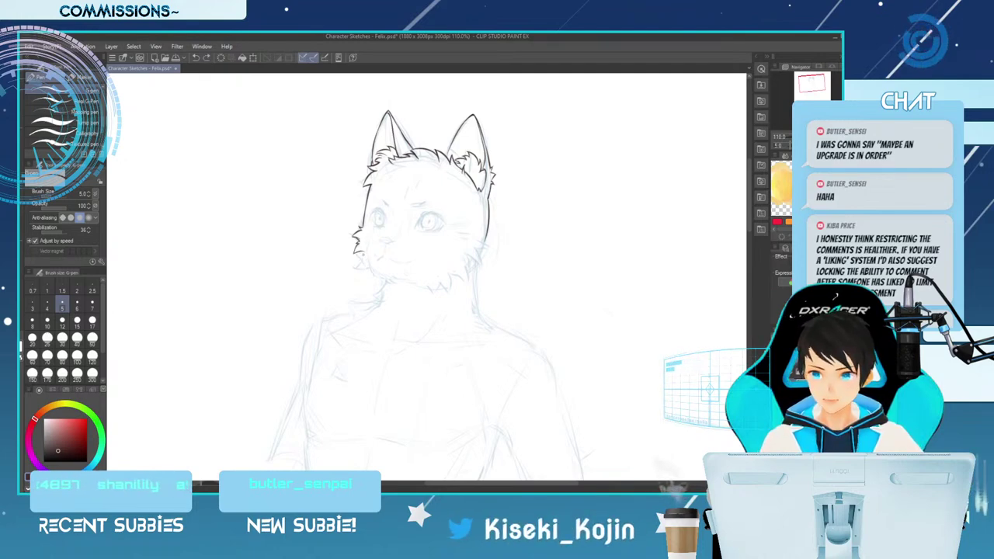
pyautogui.press('e')
pyautogui.press('p')
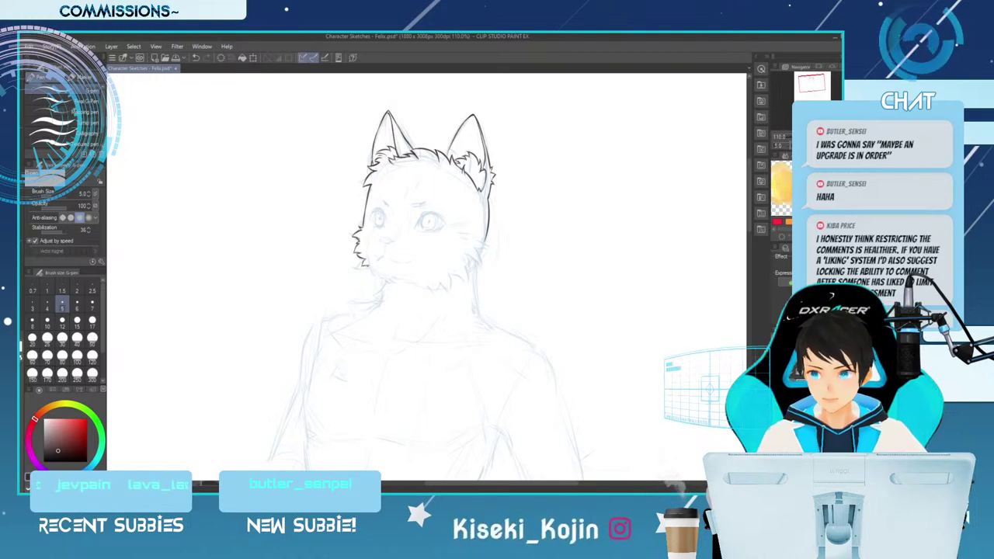
# Ink the near cheek's fur tufts beside the jaw, undoing and redrawing strokes until the spikes fit the sketch.
pyautogui.moveTo(461, 236); pyautogui.dragTo(474, 251)
pyautogui.hotkey('ctrl', 'z')
pyautogui.hotkey('ctrl', 'z')
pyautogui.hotkey('ctrl', 'z')
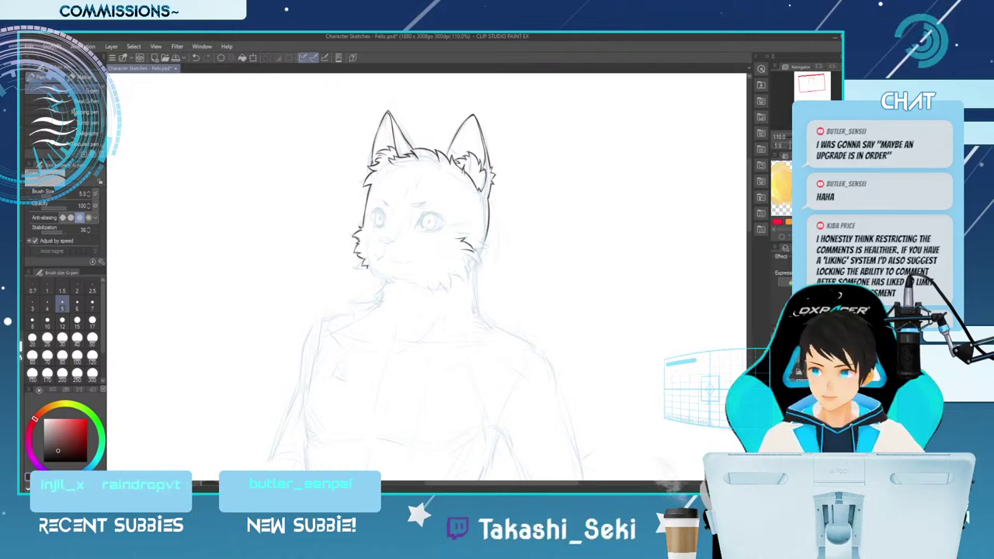
pyautogui.hotkey('ctrl', 'z')
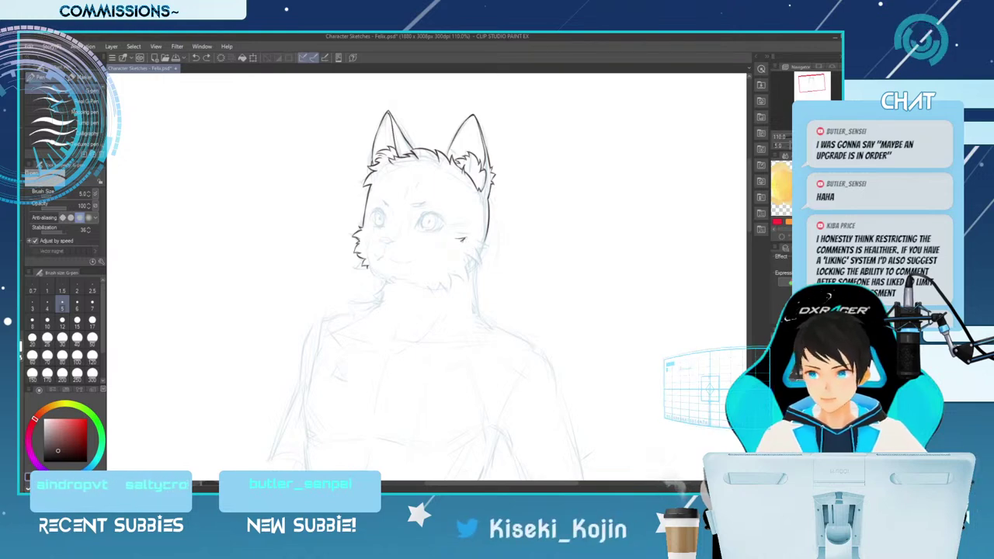
pyautogui.moveTo(464, 241); pyautogui.dragTo(479, 244)
pyautogui.hotkey('ctrl', 'z')
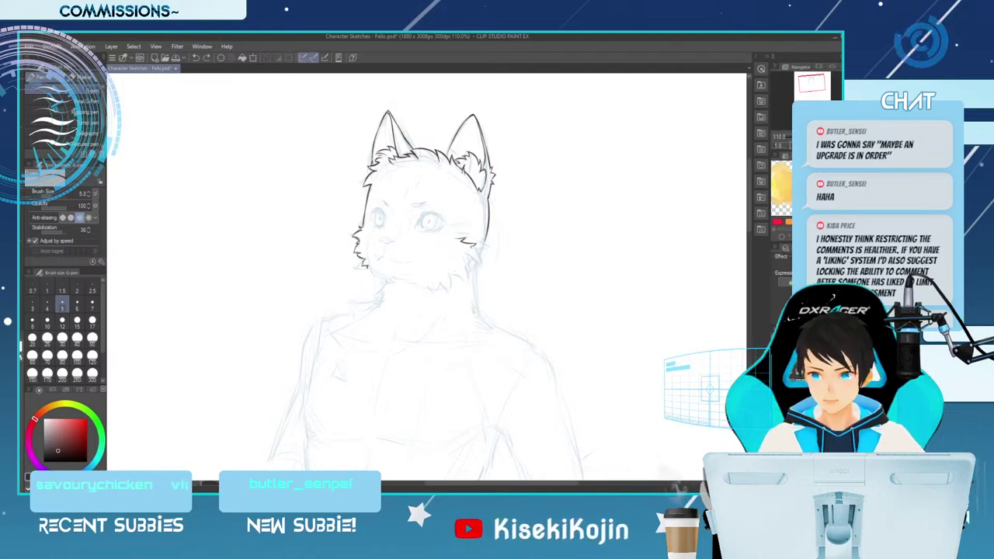
pyautogui.moveTo(465, 253); pyautogui.dragTo(478, 262)
pyautogui.hotkey('ctrl', 'z')
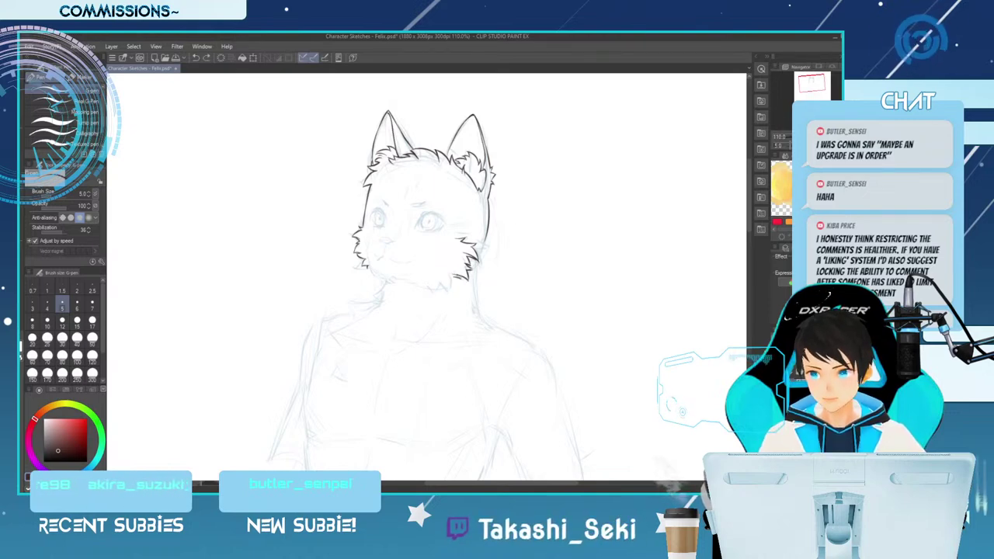
# Extend the fur from the near cheek along the jaw and ink the far jawline to the chin, trimming stroke ends with the Eraser.
pyautogui.press('e')
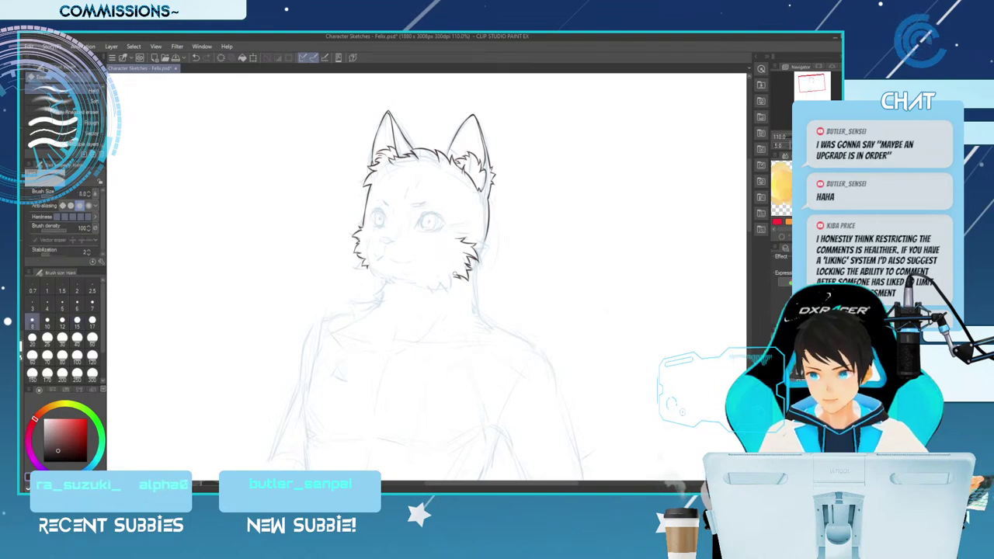
pyautogui.press('p')
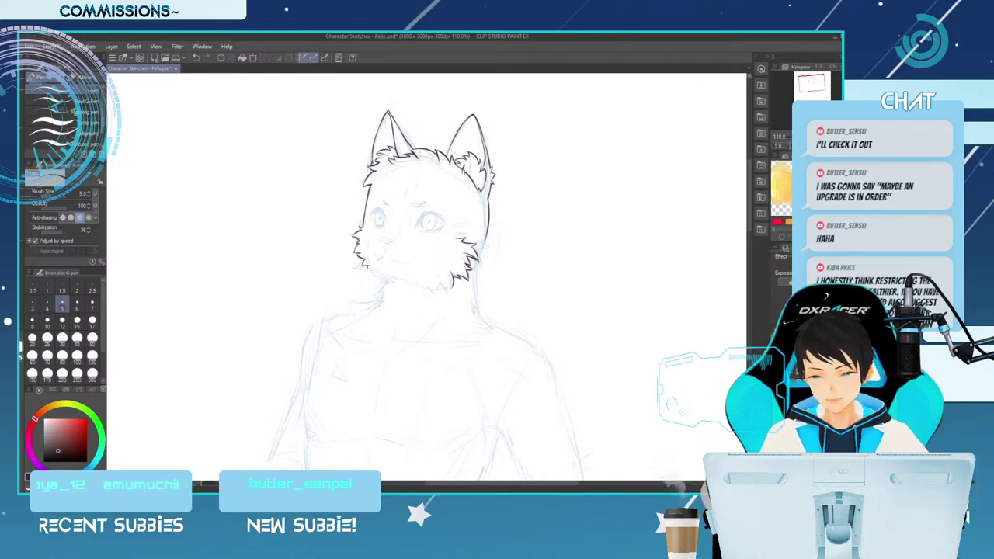
pyautogui.press('e')
pyautogui.press('p')
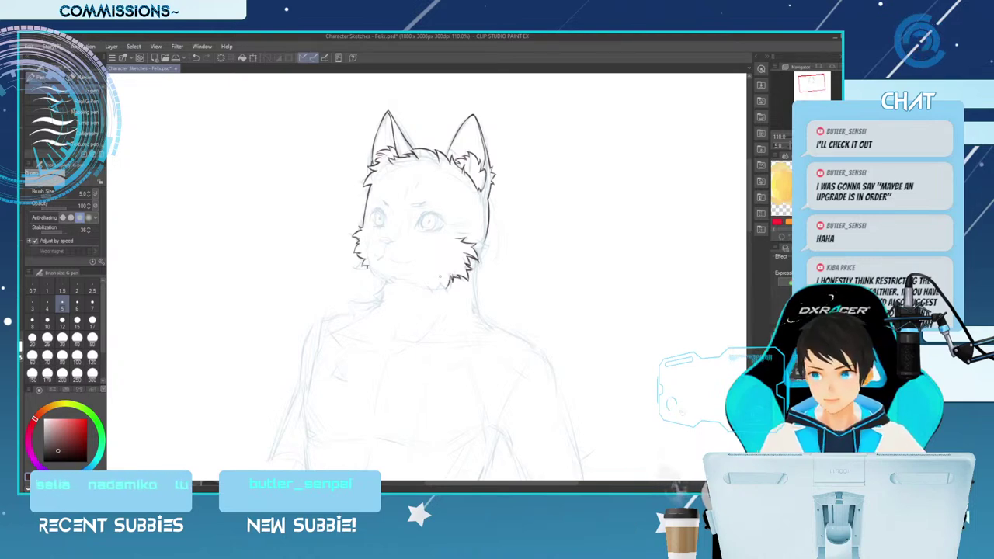
pyautogui.moveTo(438, 278); pyautogui.dragTo(434, 290)
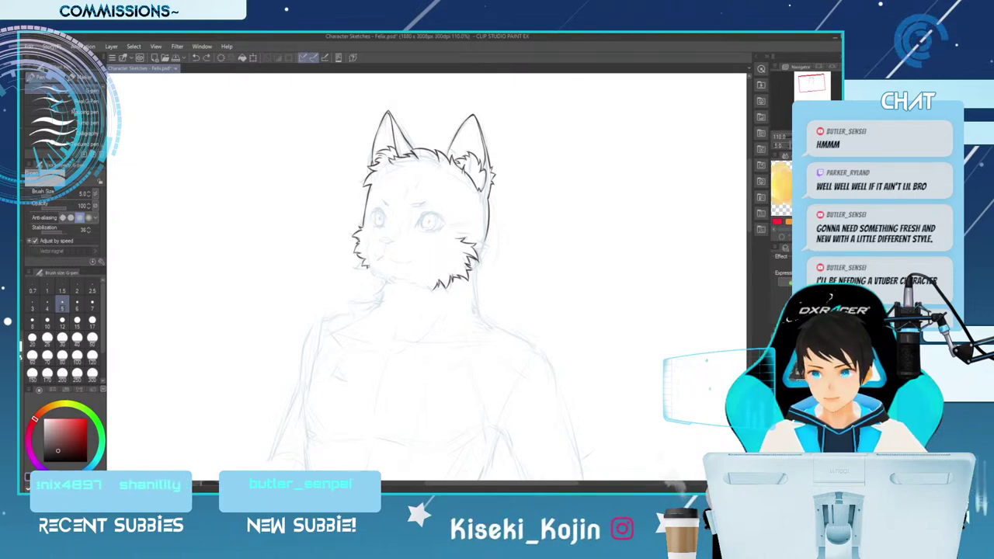
pyautogui.press('e')
pyautogui.press('p')
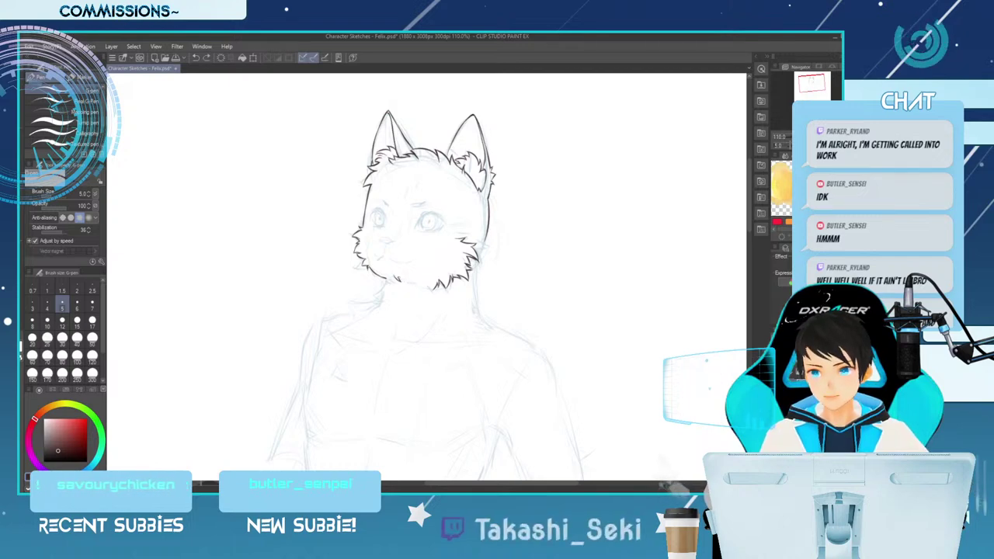
# Clean up the chin line with the Eraser at sizes 7 and 12 and ink its join to the near jaw fur.
pyautogui.press('e')
pyautogui.press('[')
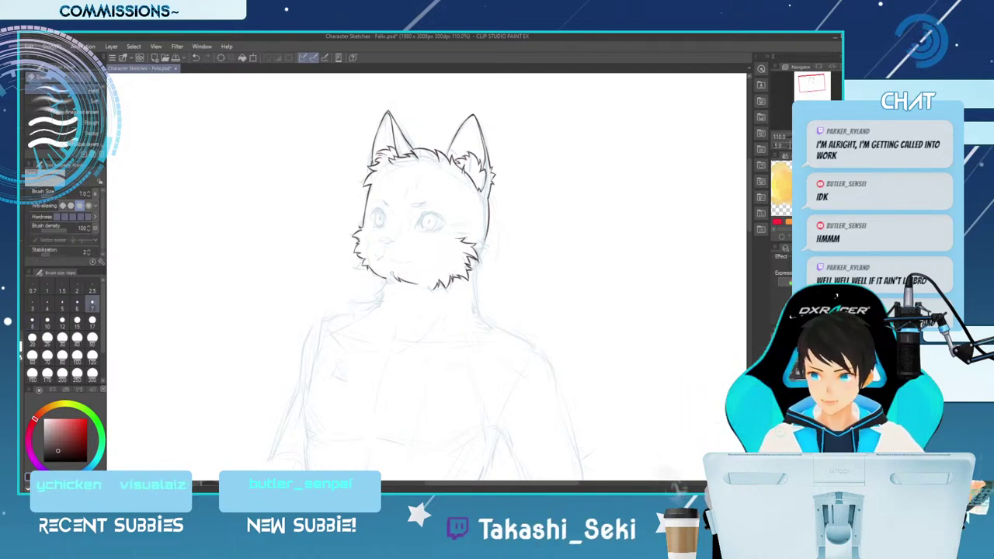
pyautogui.press('p')
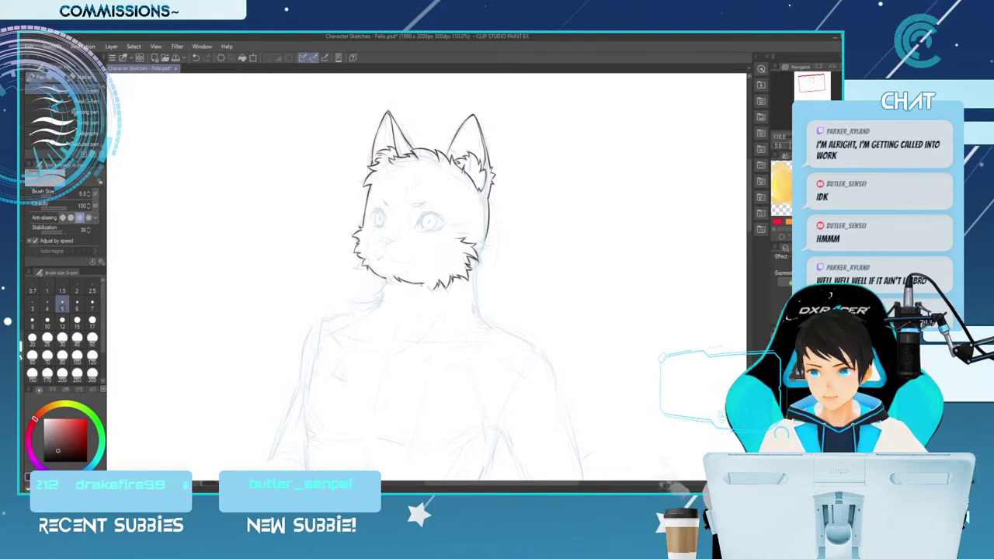
pyautogui.press('e')
pyautogui.press(']')
pyautogui.press(']')
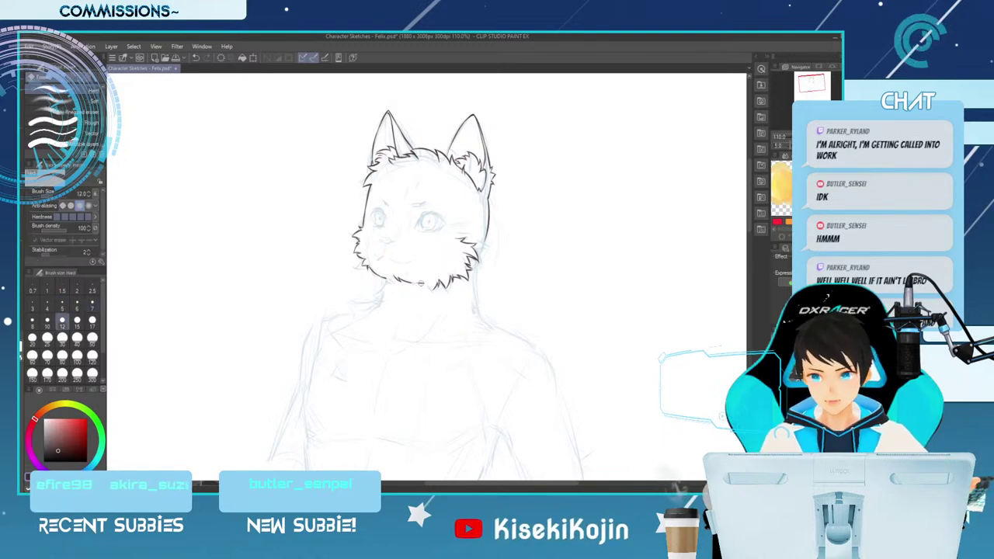
pyautogui.press('p')
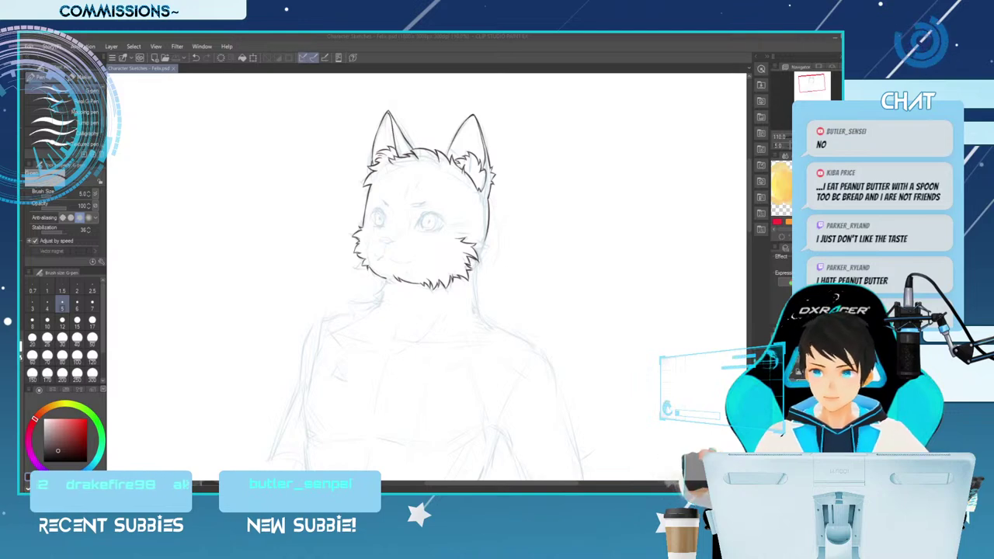
# Ink the inner corner of the near eye at brush size 4 and its upper lid at size 5.
pyautogui.press('-')
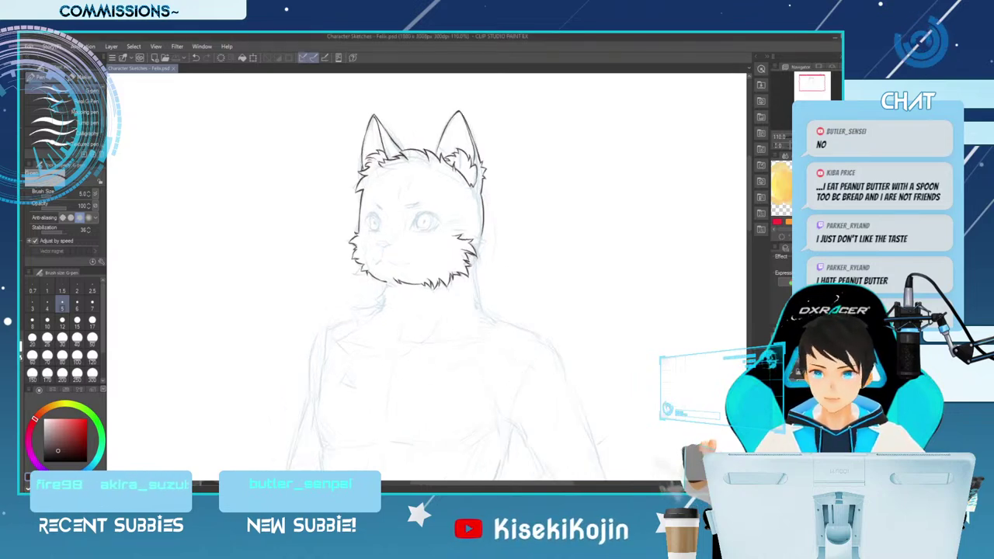
pyautogui.press('[')
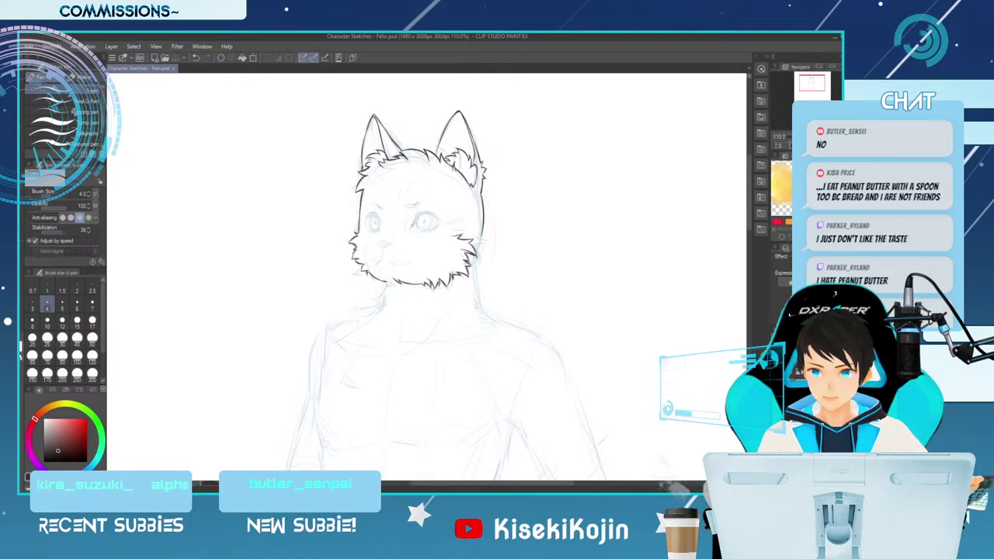
pyautogui.hotkey('ctrl', 'z')
pyautogui.moveTo(420, 215); pyautogui.dragTo(413, 225)
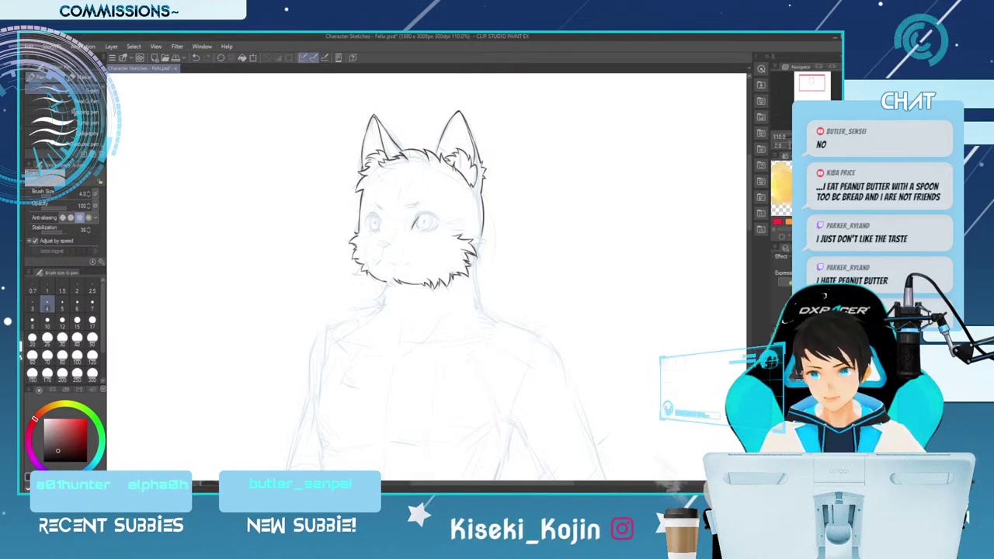
pyautogui.press(']')
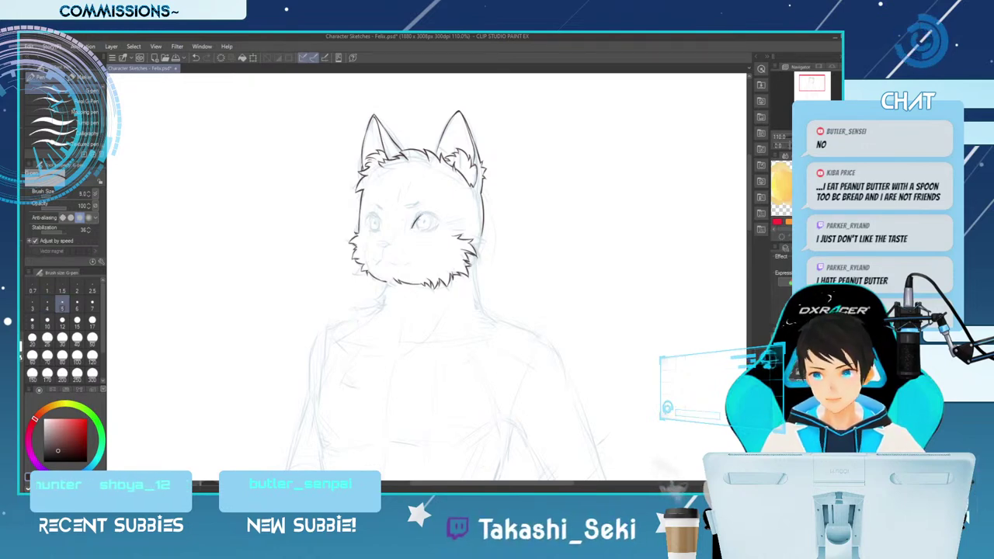
pyautogui.moveTo(426, 214); pyautogui.dragTo(436, 219)
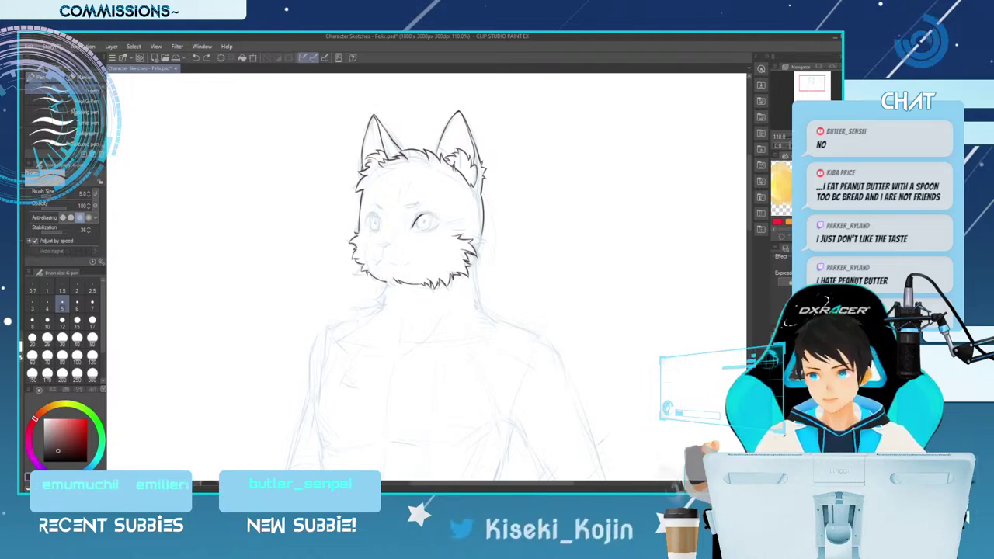
# Redo the near eye's upper lid, trim its inner corner with the Eraser, and ink the lower lid.
pyautogui.hotkey('ctrl', 'z')
pyautogui.press('-')
pyautogui.press('-')
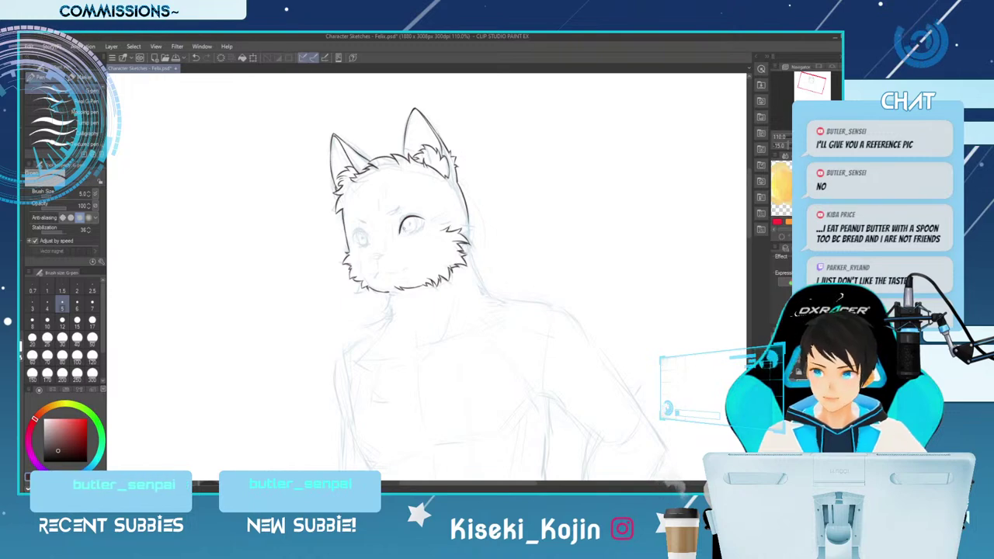
pyautogui.press('e')
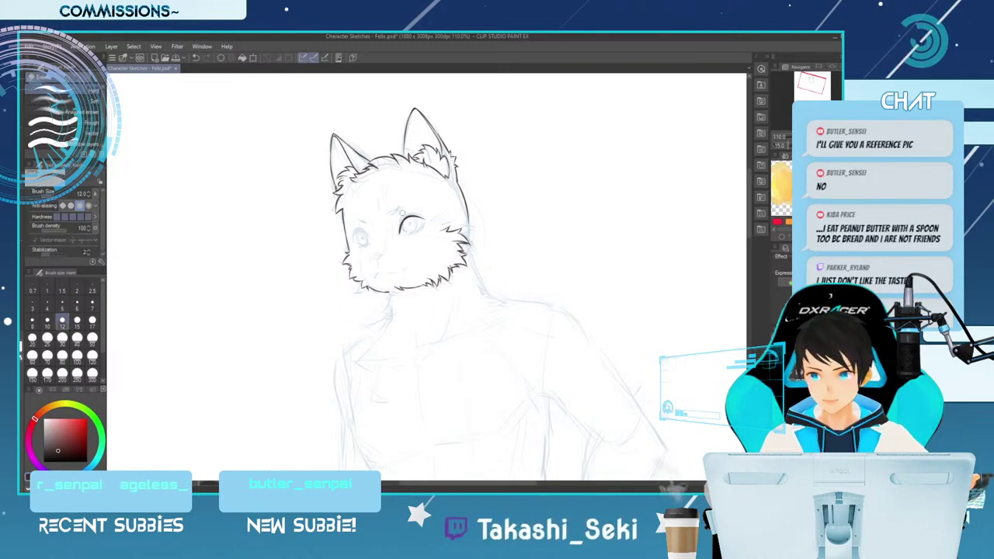
pyautogui.press('p')
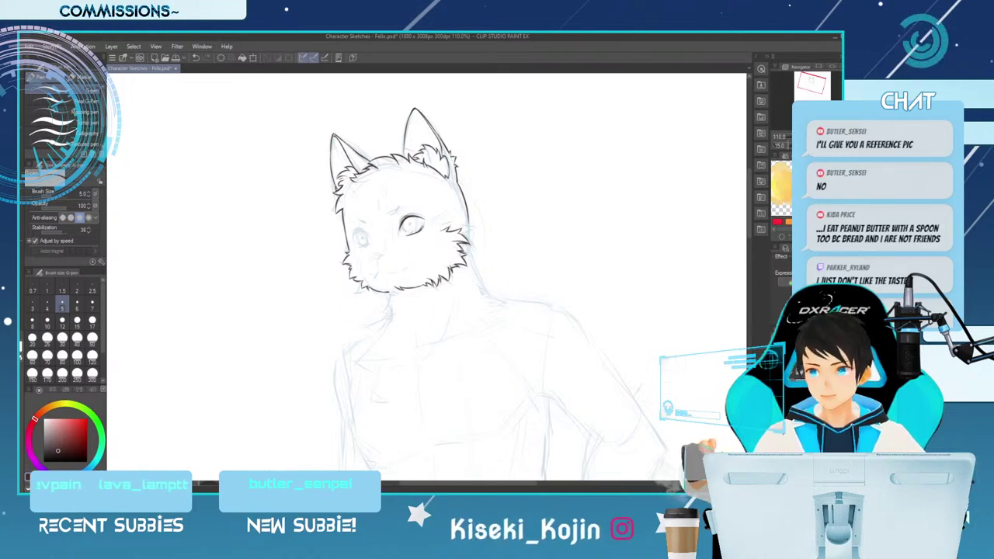
# Ink the outline of the far eye with the canvas mirrored, and compare both eyes in mirrored and normal view.
pyautogui.press('h')
pyautogui.press('-')
pyautogui.press('-')
pyautogui.press('-')
pyautogui.press('-')
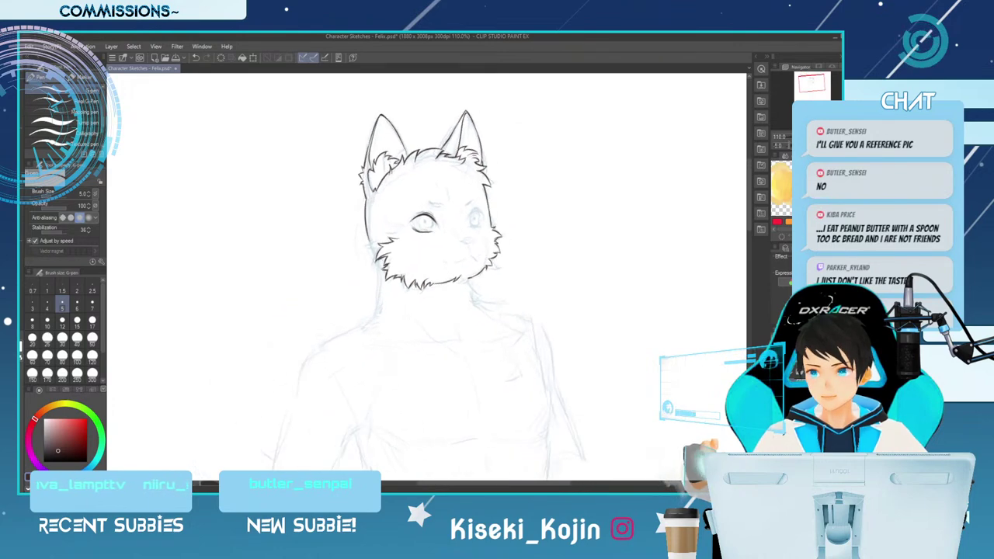
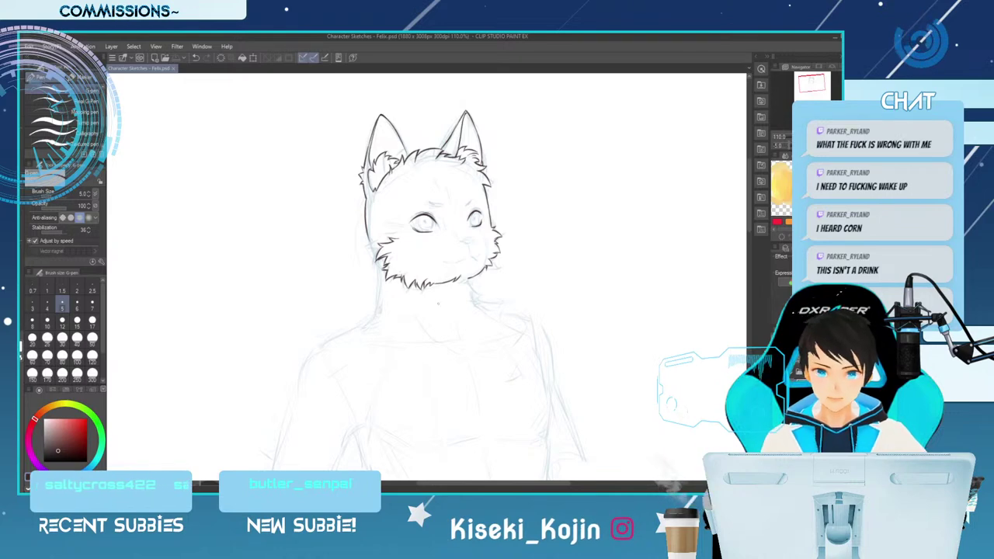
pyautogui.press('h')
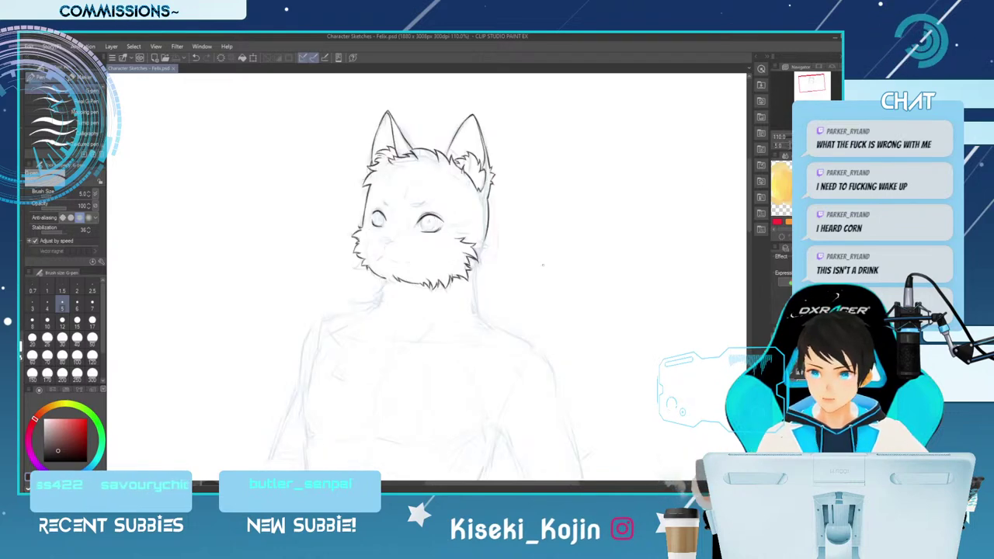
pyautogui.press('h')
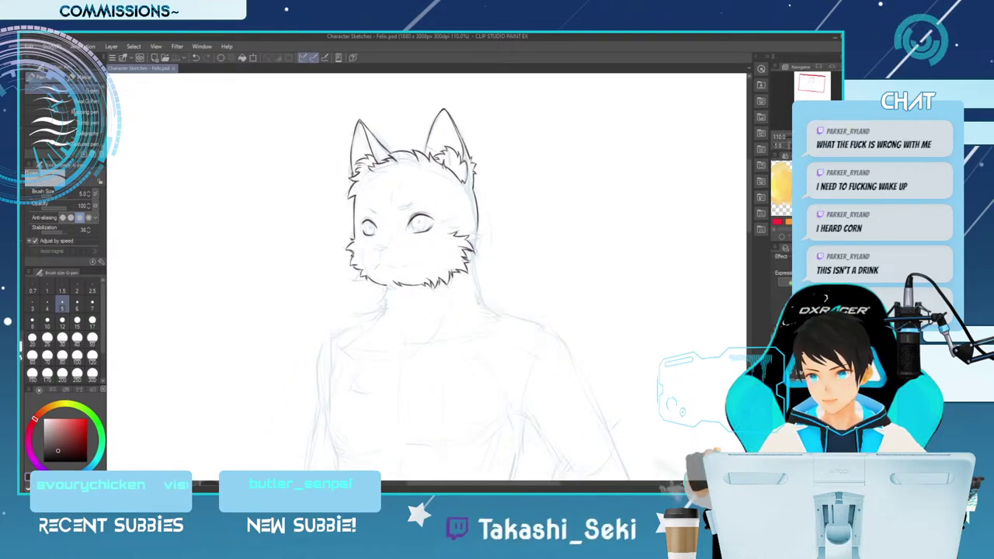
pyautogui.moveTo(749, 197); pyautogui.dragTo(749, 192)
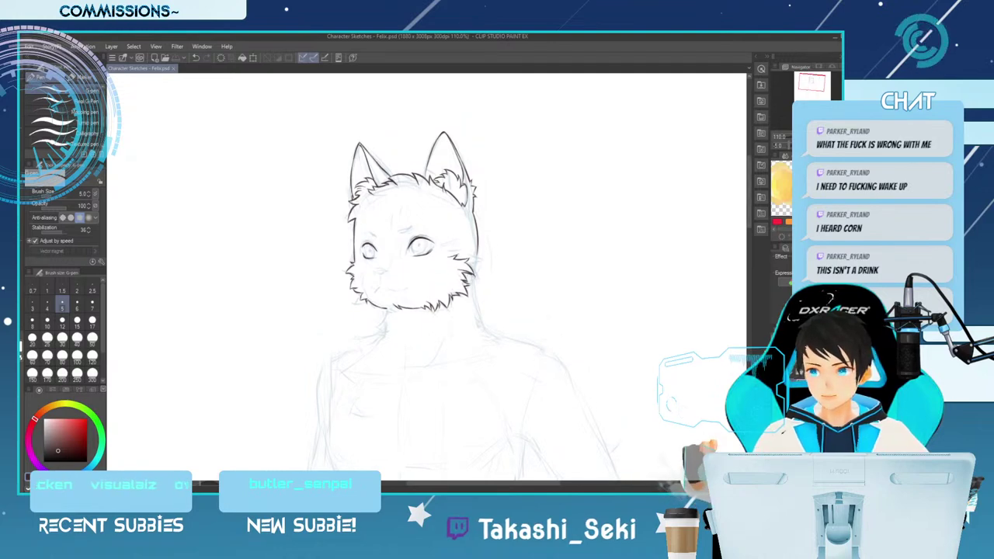
# Ink the near eyebrow at brush size 4, undoing strokes that do not fit.
pyautogui.hotkey('ctrl', '+')
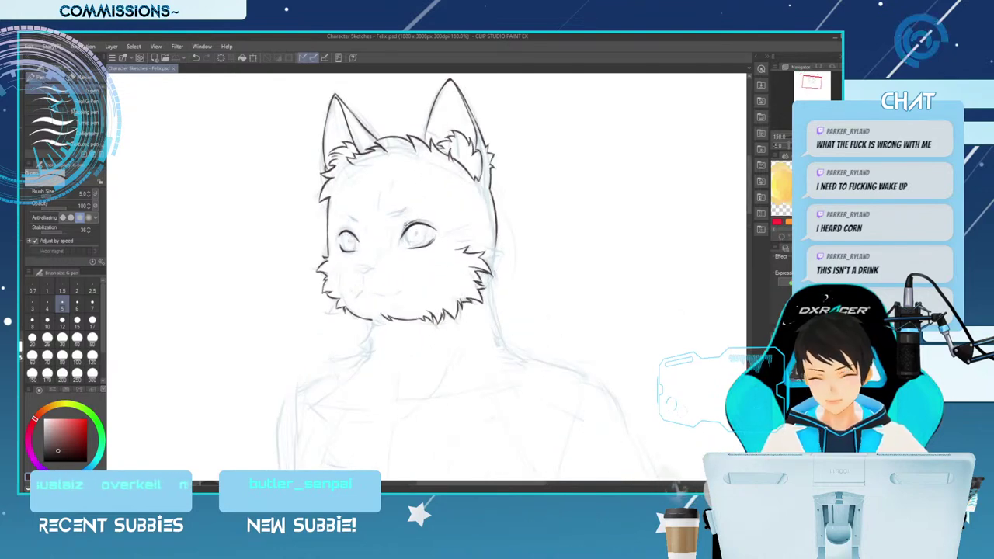
pyautogui.press('[')
pyautogui.moveTo(398, 214); pyautogui.dragTo(417, 208)
pyautogui.hotkey('ctrl', 'z')
pyautogui.hotkey('ctrl', 'z')
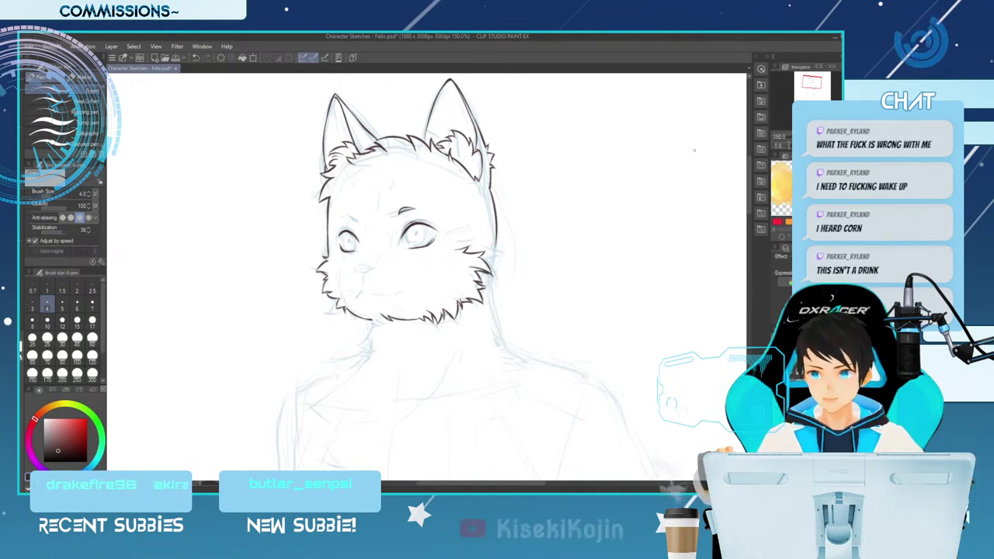
# Ink the far eyebrow at brush size 4 and compare both brows with the canvas flipped.
pyautogui.press('h')
pyautogui.press('-')
pyautogui.press('-')
pyautogui.press('-')
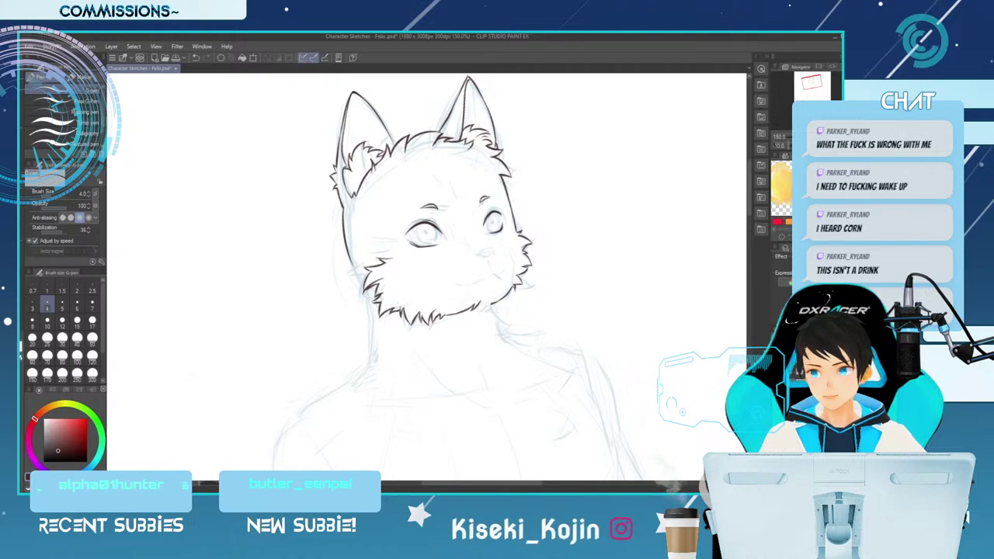
pyautogui.hotkey('ctrl', '-')
pyautogui.press('^')
pyautogui.press('^')
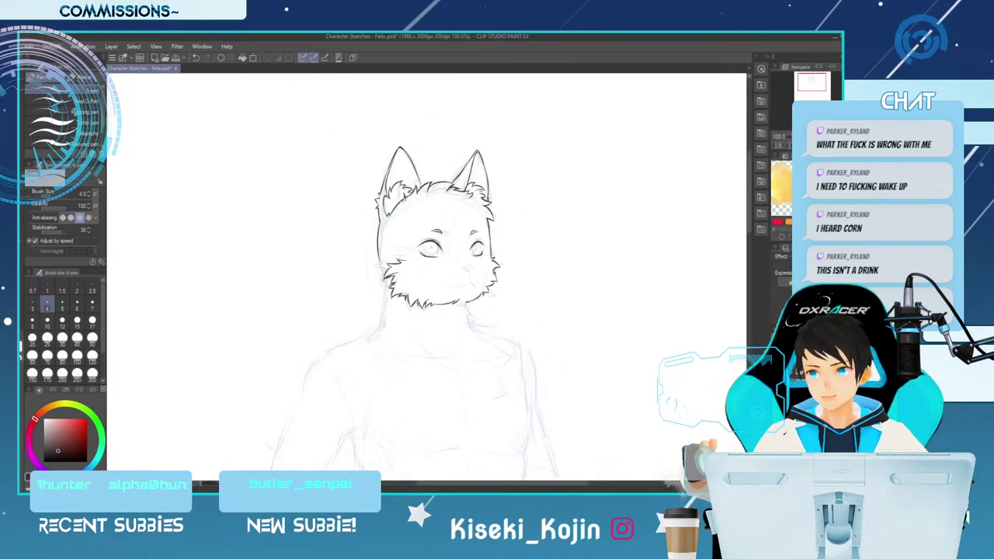
# Ink the nose and the mouth line at brush size 4, and tidy the mouth with the Eraser at size 8.
pyautogui.hotkey('ctrl', '+')
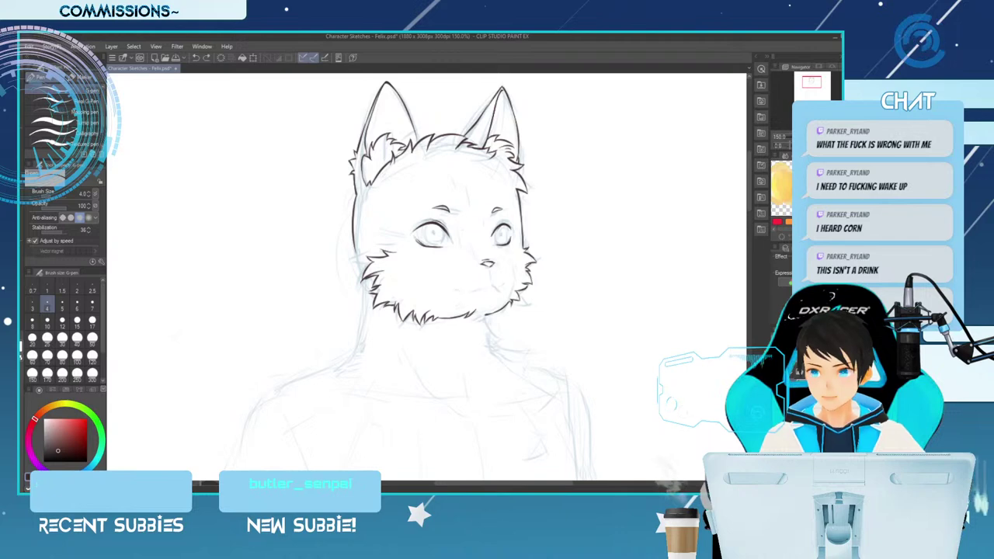
pyautogui.moveTo(454, 290); pyautogui.dragTo(464, 292)
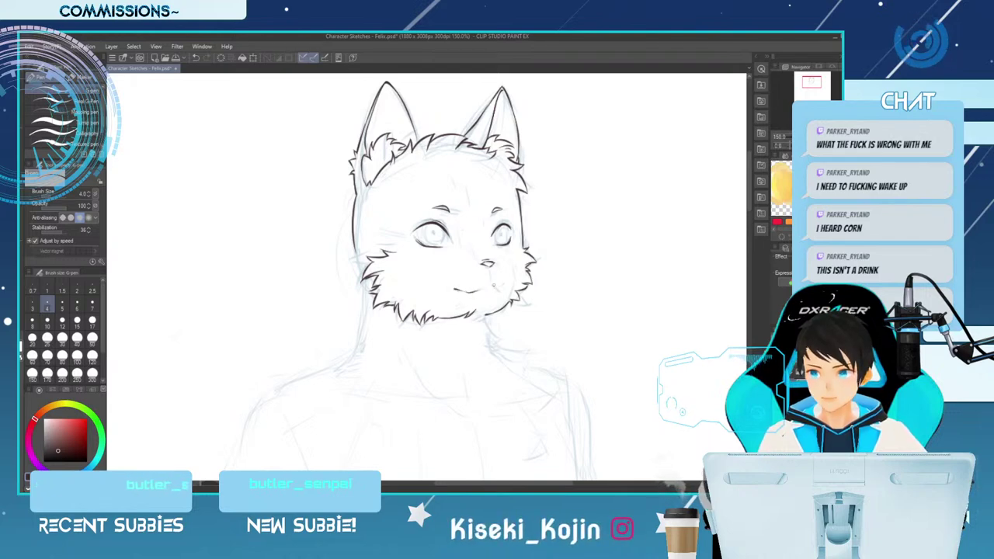
pyautogui.moveTo(488, 288); pyautogui.dragTo(501, 290)
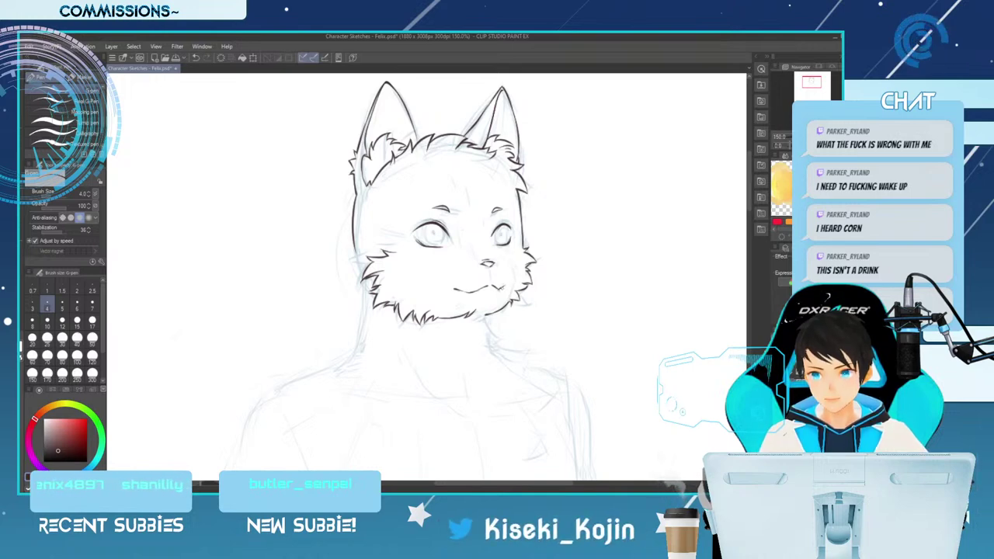
pyautogui.press('e')
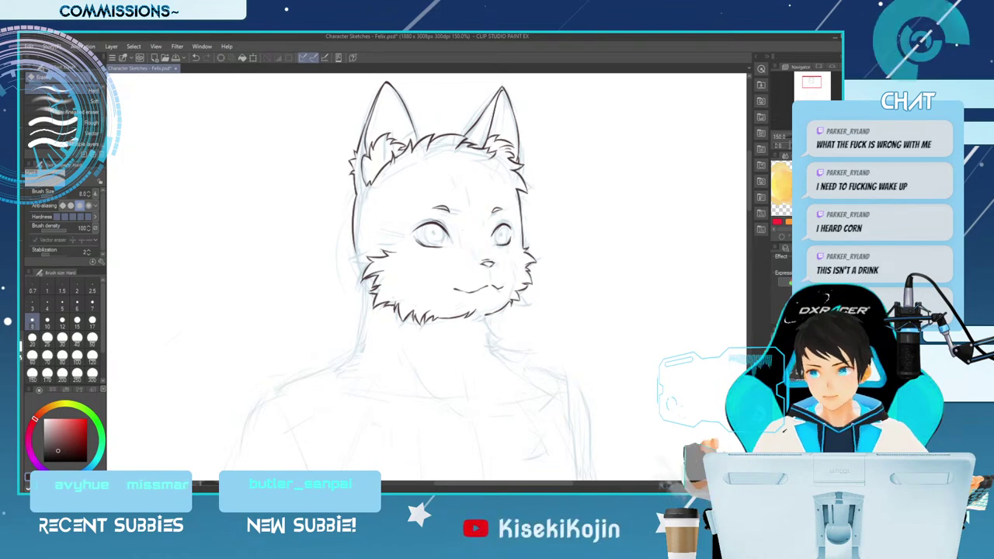
pyautogui.hotkey('ctrl', '-')
pyautogui.press('h')
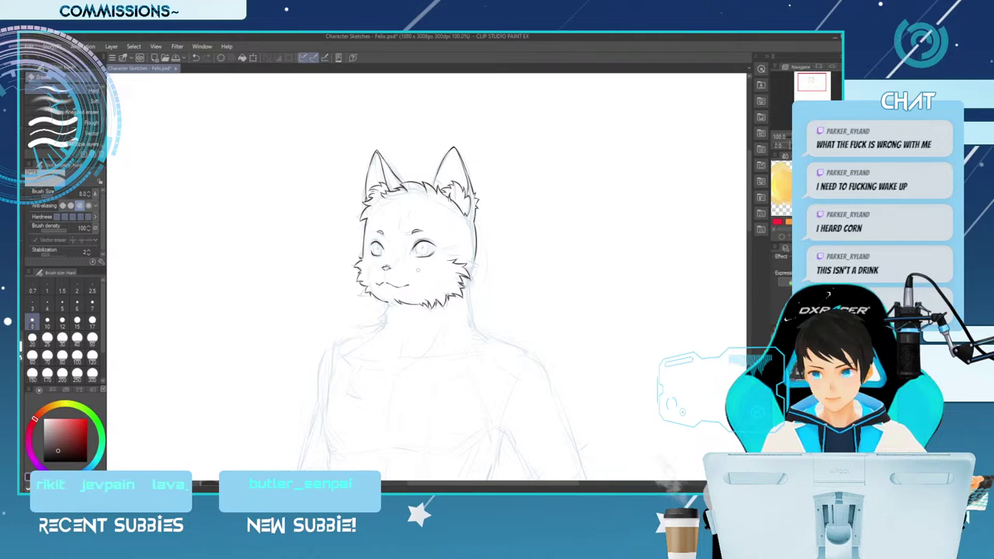
# Ink the irises and pupils of both eyes at brush size 5, flipping the canvas to check them.
pyautogui.press('p')
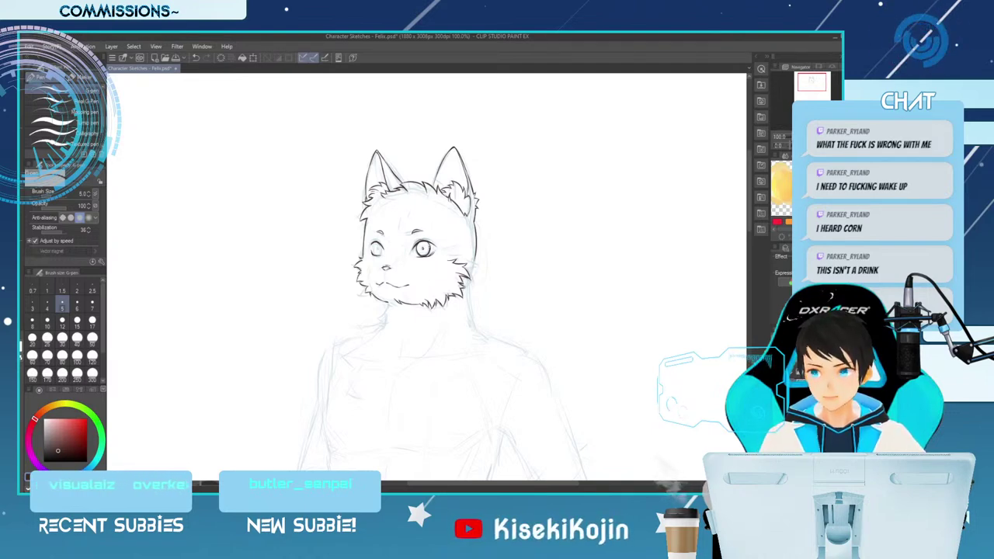
pyautogui.press('h')
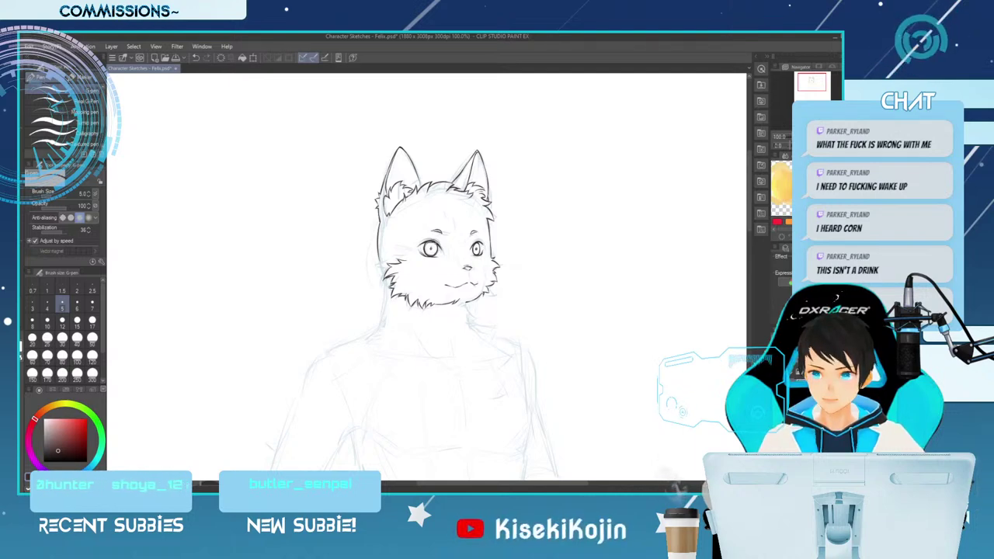
pyautogui.press('e')
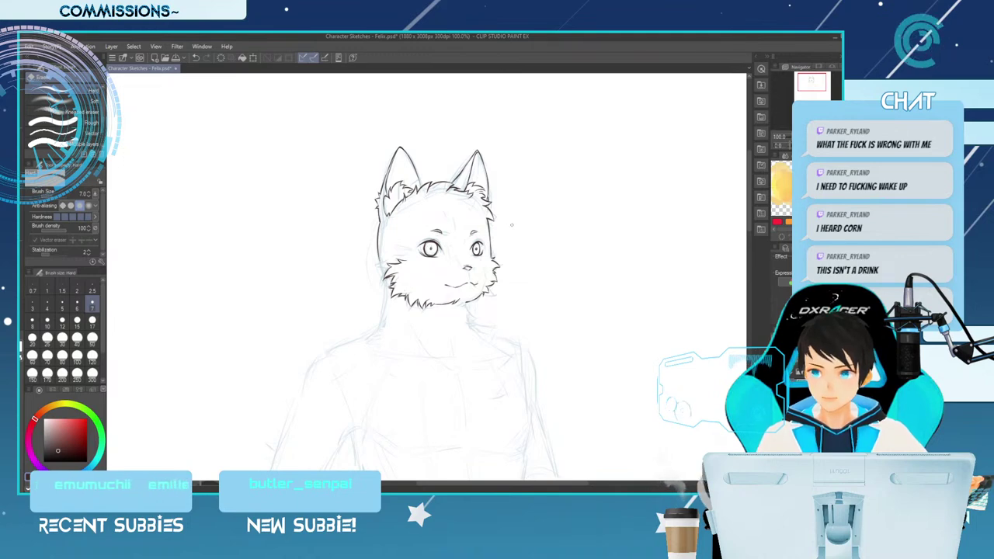
pyautogui.hotkey('ctrl', '-')
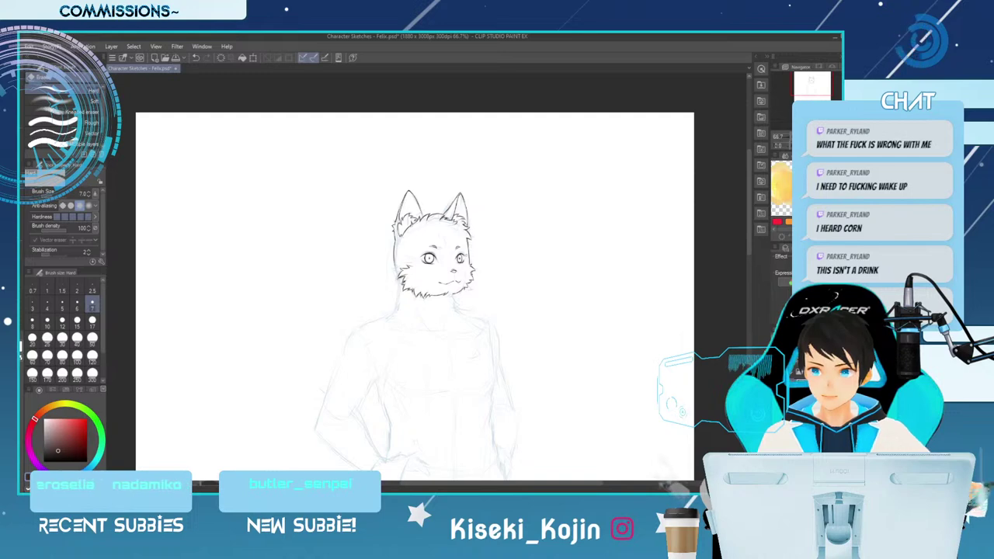
# Touch up the inked face with the Eraser at size 15 and the brush at size 5, comparing the last edit by undo and redo.
pyautogui.press(']')
pyautogui.press(']')
pyautogui.press('p')
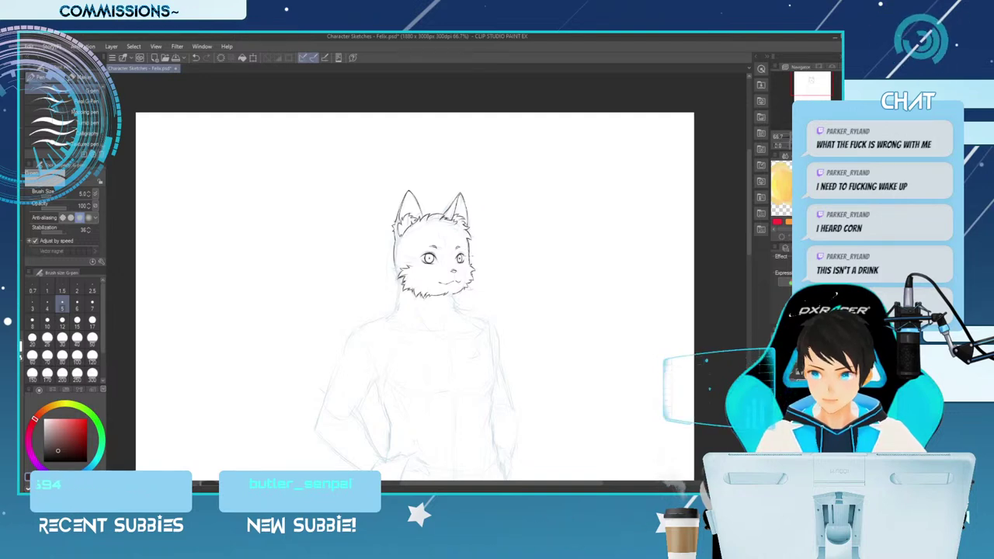
pyautogui.press('e')
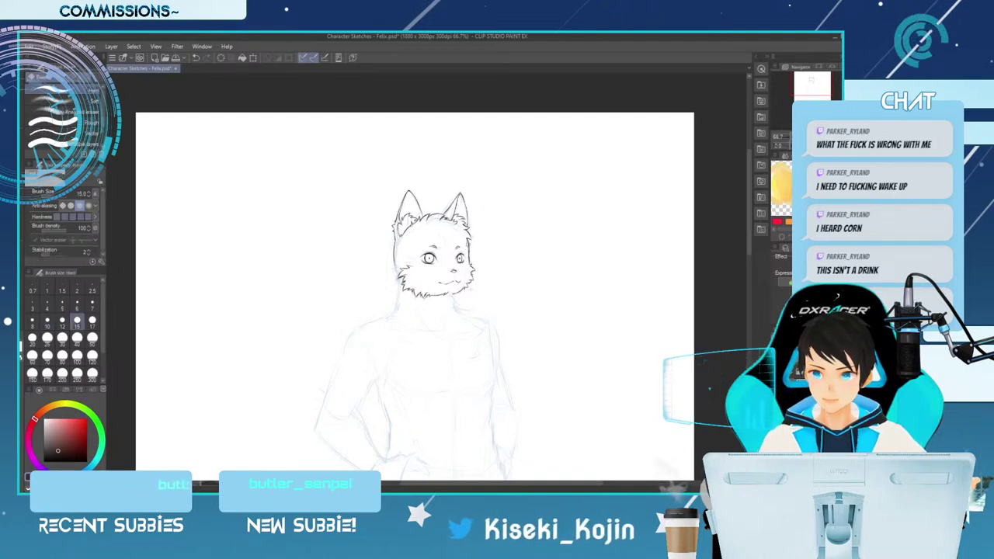
pyautogui.press('p')
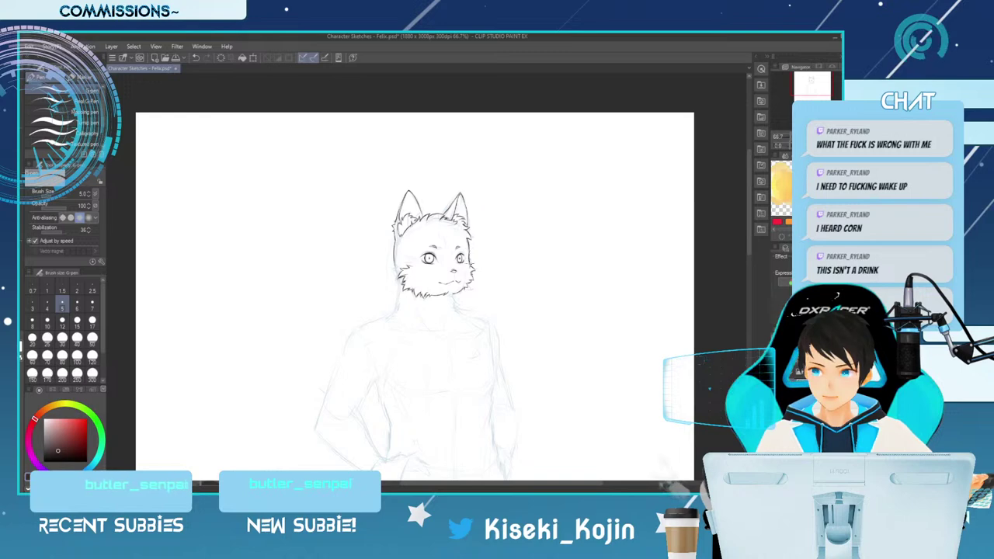
pyautogui.hotkey('ctrl', 'z')
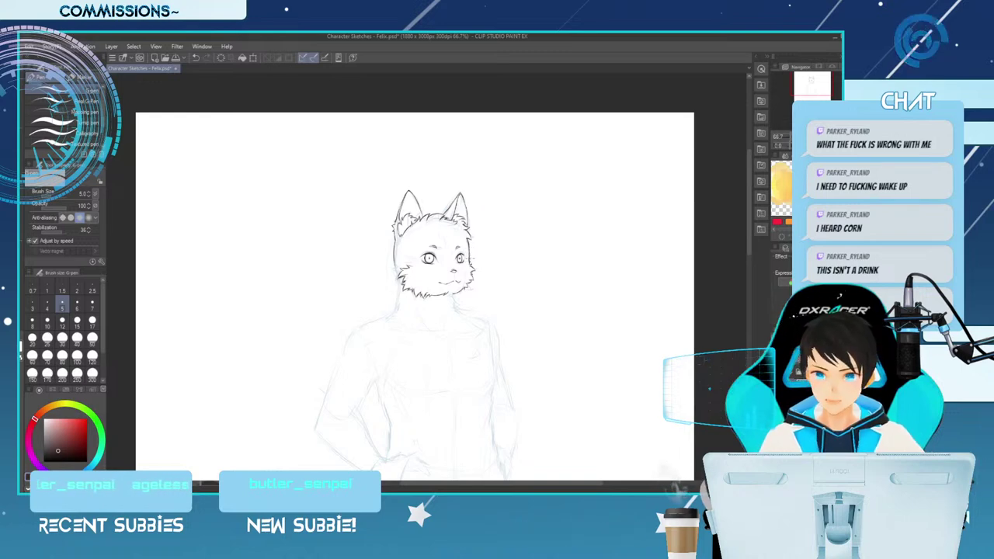
pyautogui.hotkey('ctrl', 'y')
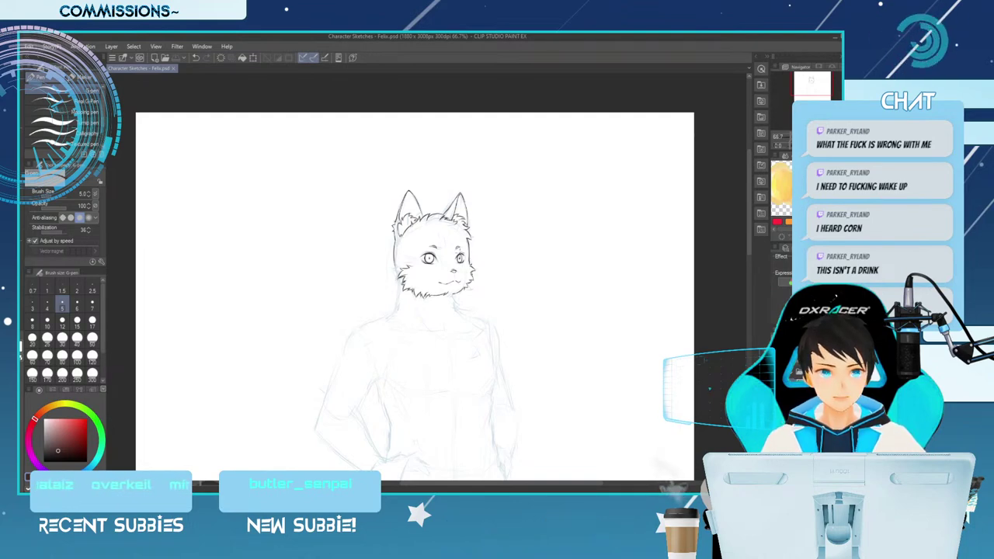
# Ink both sides of the neck at brush size 6 with the canvas mirrored, redoing the front line below the chin.
pyautogui.press('h')
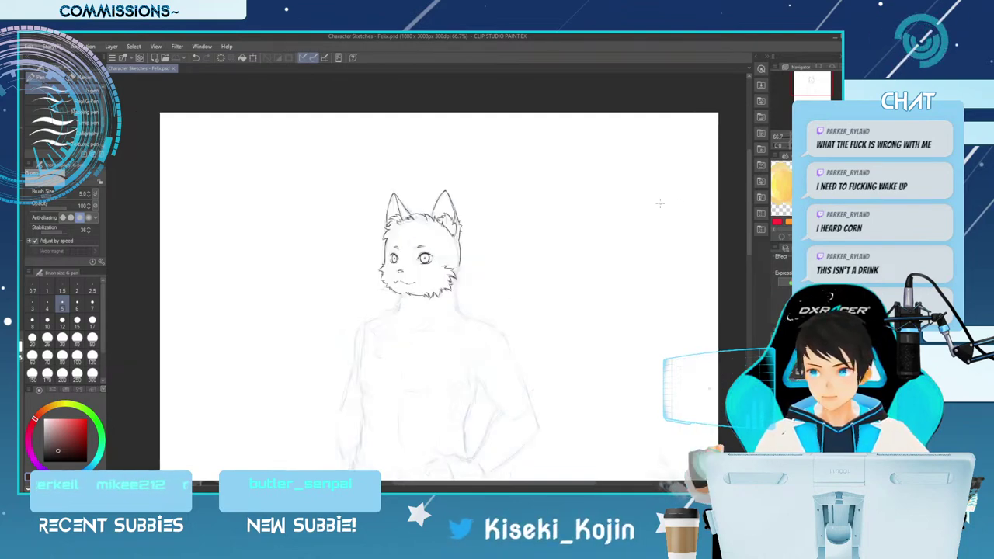
pyautogui.press(']')
pyautogui.hotkey('ctrl', 'z')
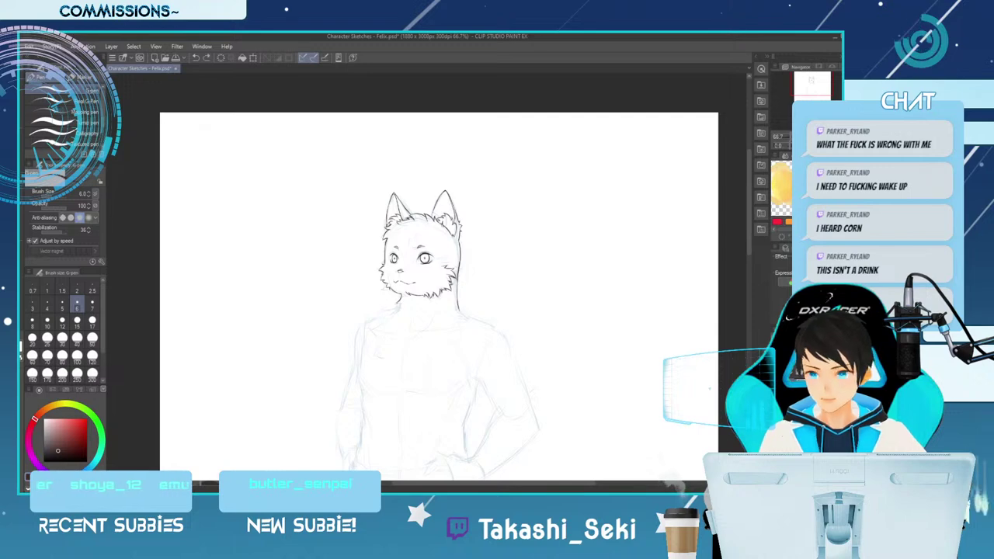
pyautogui.hotkey('ctrl', 'z')
pyautogui.moveTo(401, 304); pyautogui.dragTo(388, 313)
pyautogui.hotkey('ctrl', 'z')
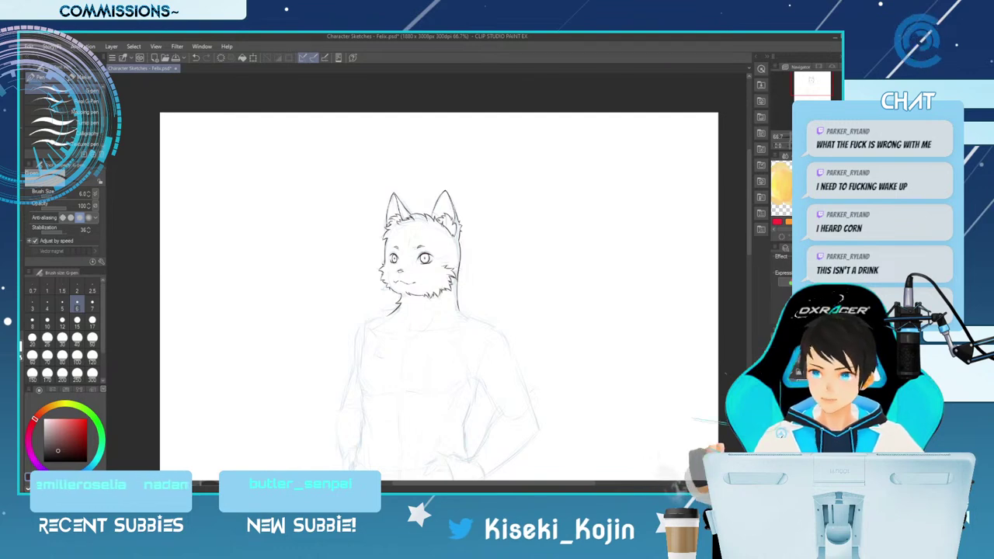
pyautogui.press('h')
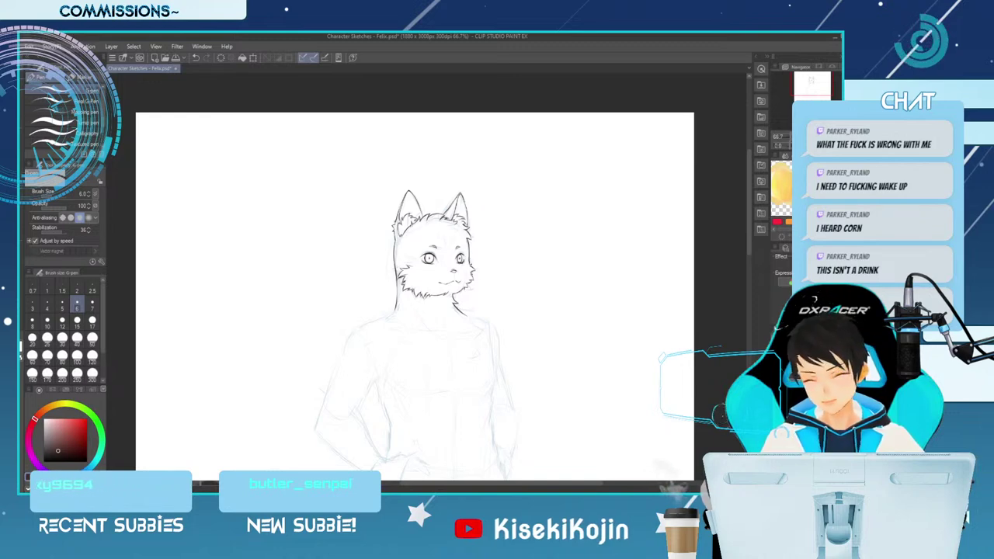
# Refine the eyes with the Eraser at size 7 and darken their outlines at brush size 6.
pyautogui.press('e')
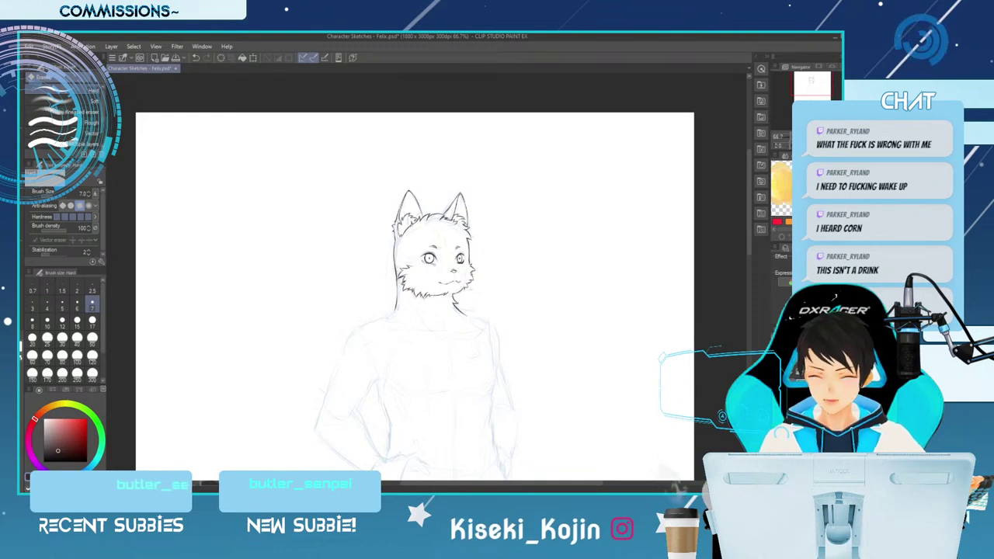
pyautogui.press('p')
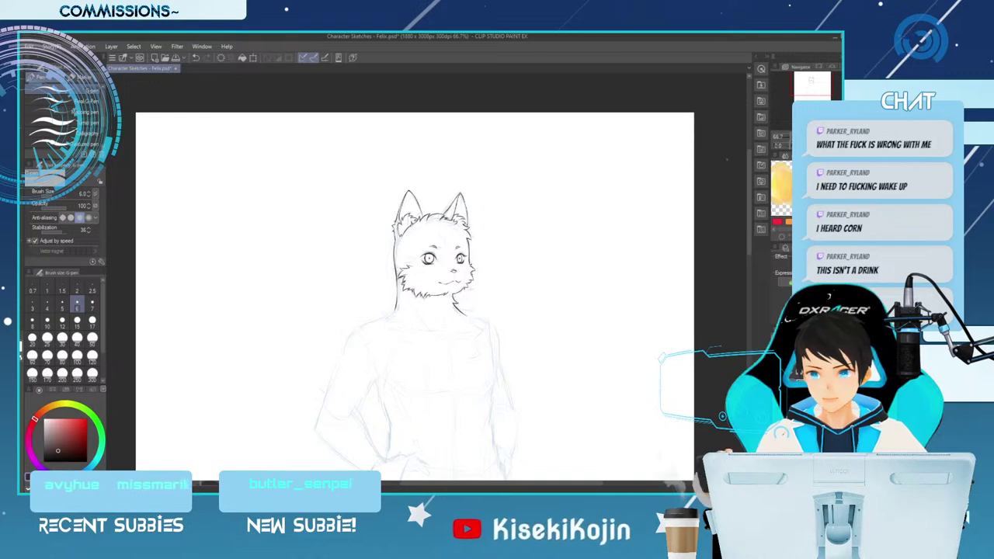
pyautogui.hotkey('ctrl', '0')
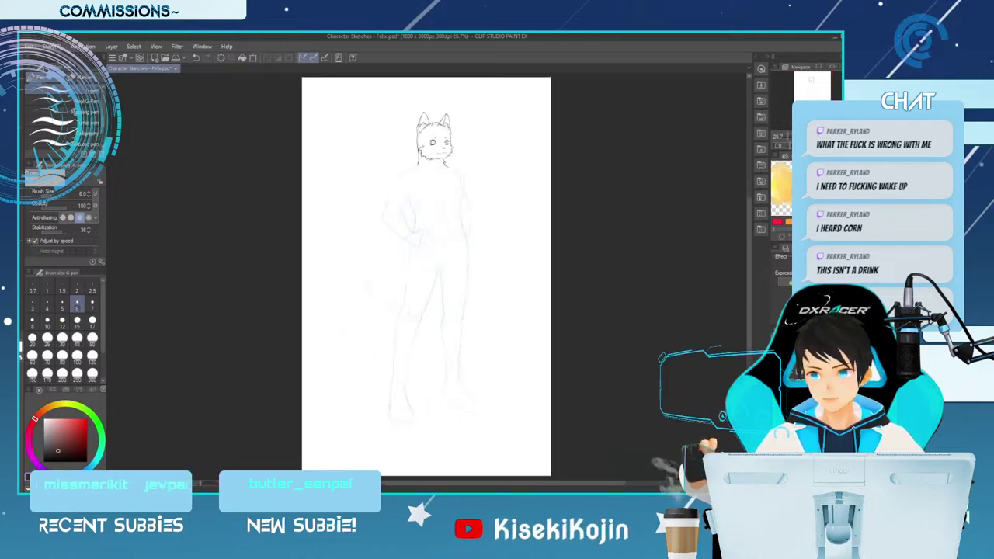
# Erase part of the mouth line with the Eraser at size 10 and re-ink it at brush size 6 with the canvas mirrored.
pyautogui.hotkey('ctrl', '+')
pyautogui.hotkey('ctrl', '+')
pyautogui.hotkey('ctrl', '+')
pyautogui.moveTo(748, 277); pyautogui.dragTo(749, 213)
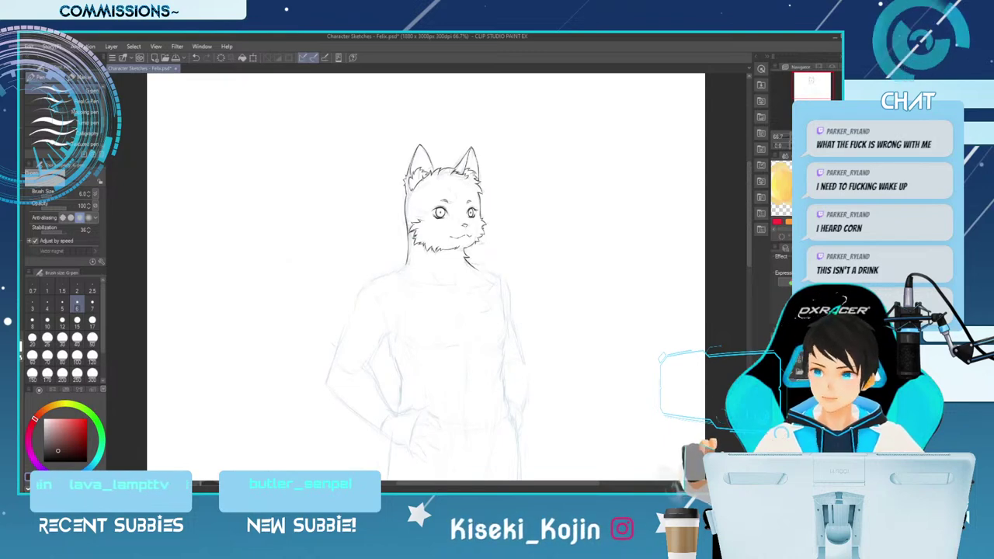
pyautogui.press('h')
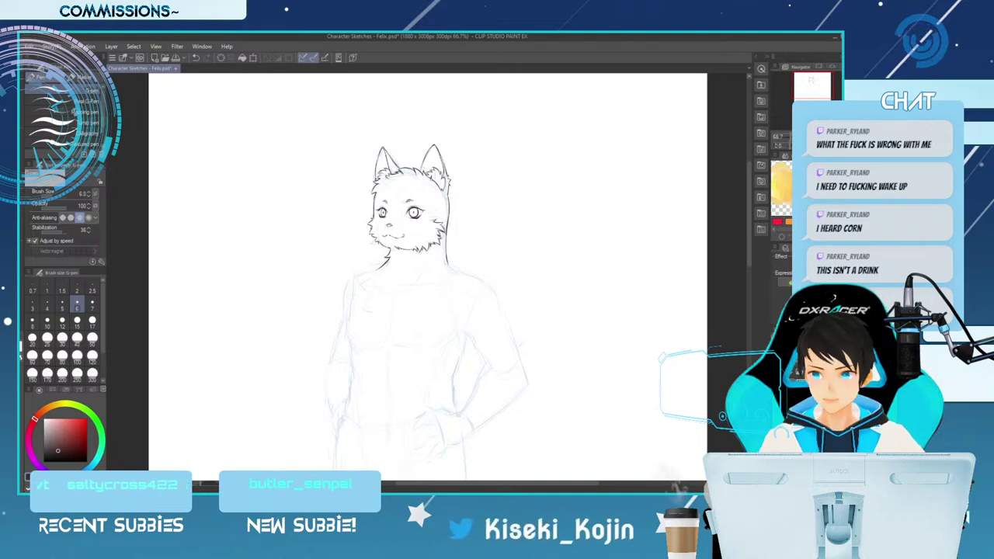
pyautogui.press('e')
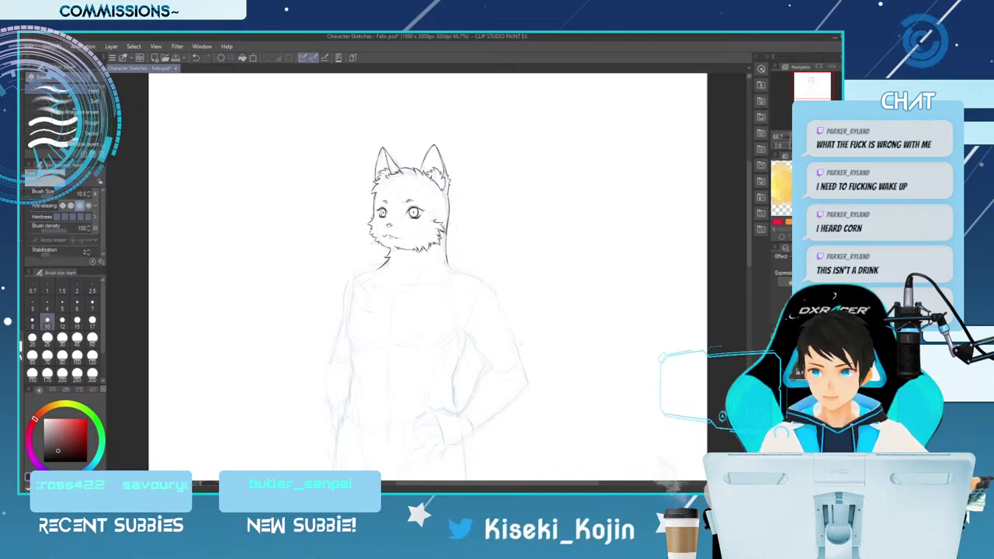
pyautogui.press('p')
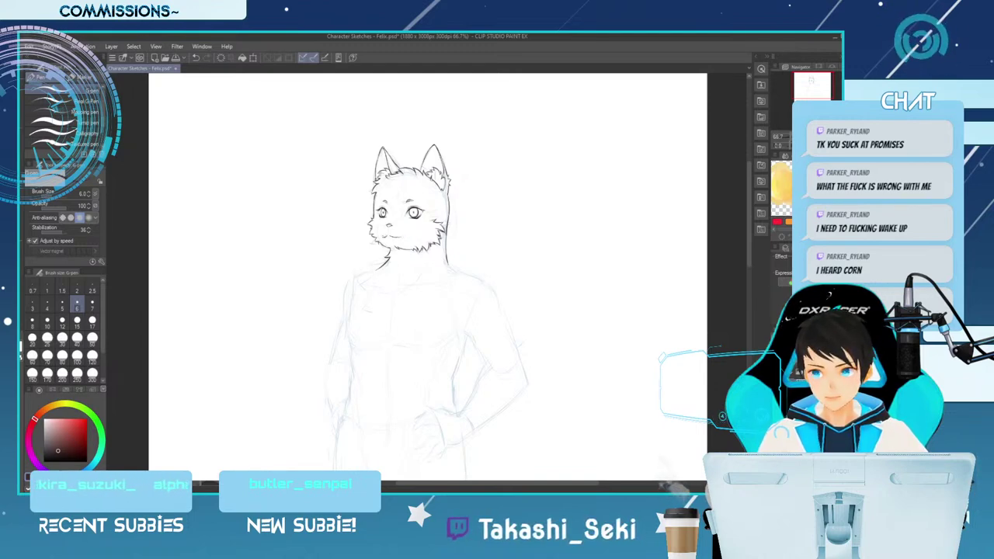
pyautogui.press('h')
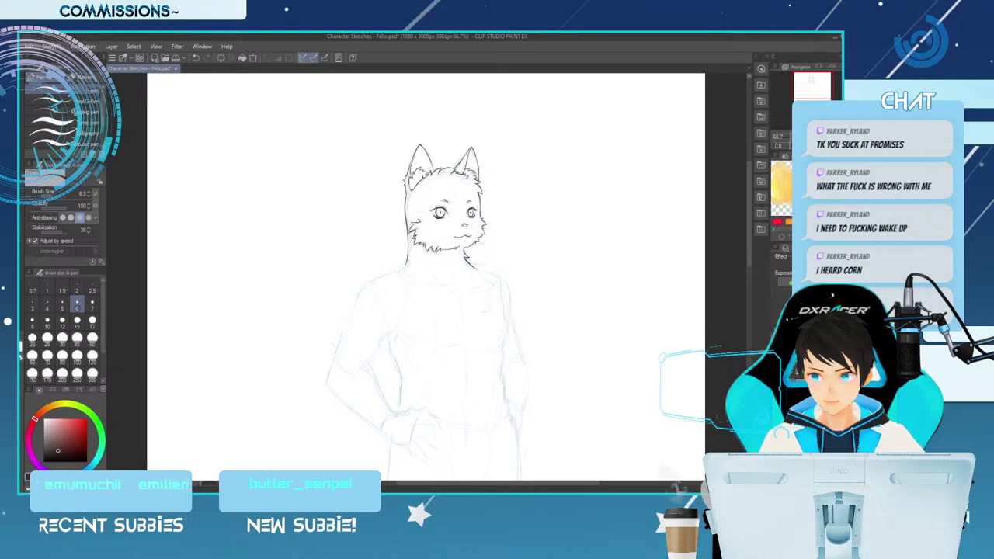
# Trim the near corner of the mouth with the Eraser at size 8 and touch up the line at brush size 6.
pyautogui.press('e')
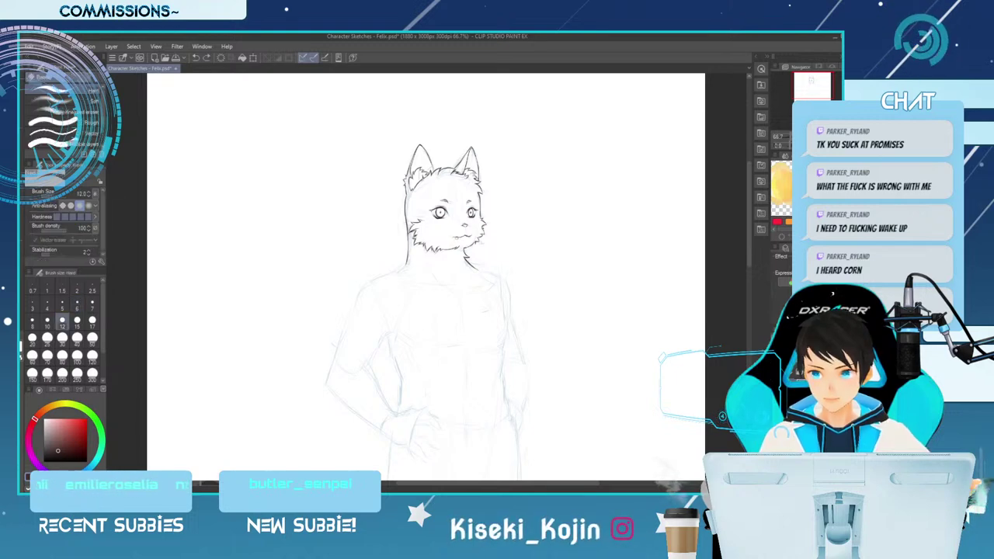
pyautogui.press('[')
pyautogui.press('[')
pyautogui.click(452, 237)
pyautogui.press('p')
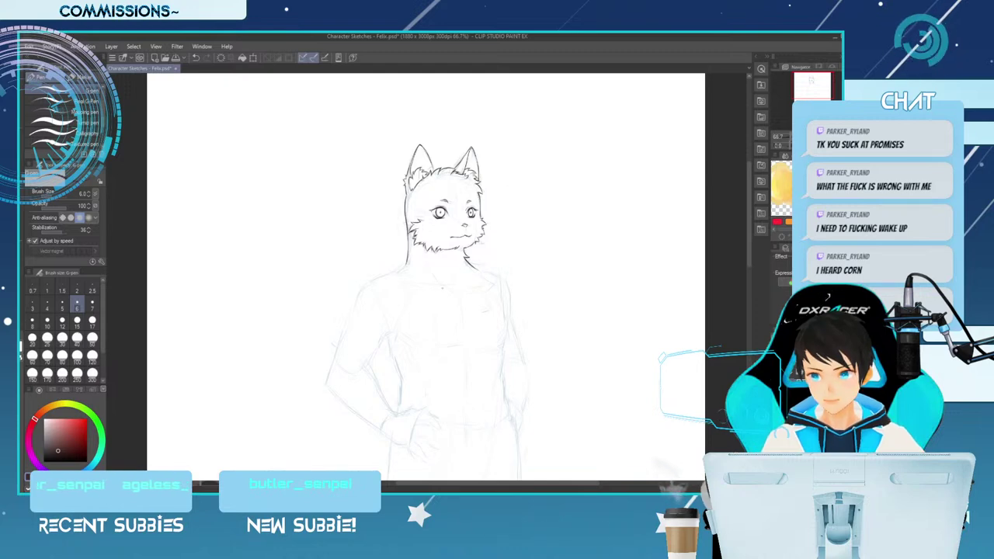
# Ink fine fur lines on the cheeks at brush size 6, and undo a neck stroke extended down to the collar.
pyautogui.hotkey('ctrl', '-')
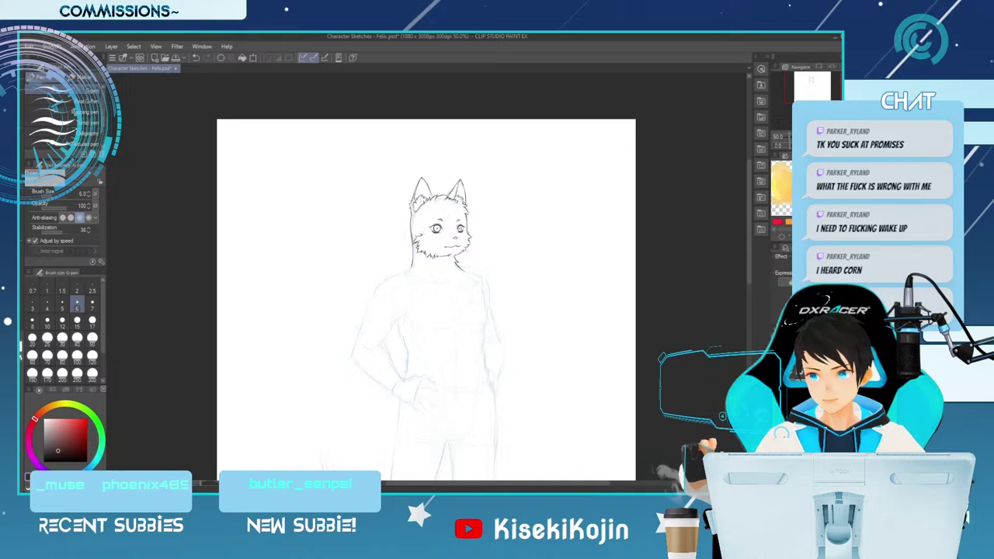
pyautogui.press('h')
pyautogui.hotkey('ctrl', '+')
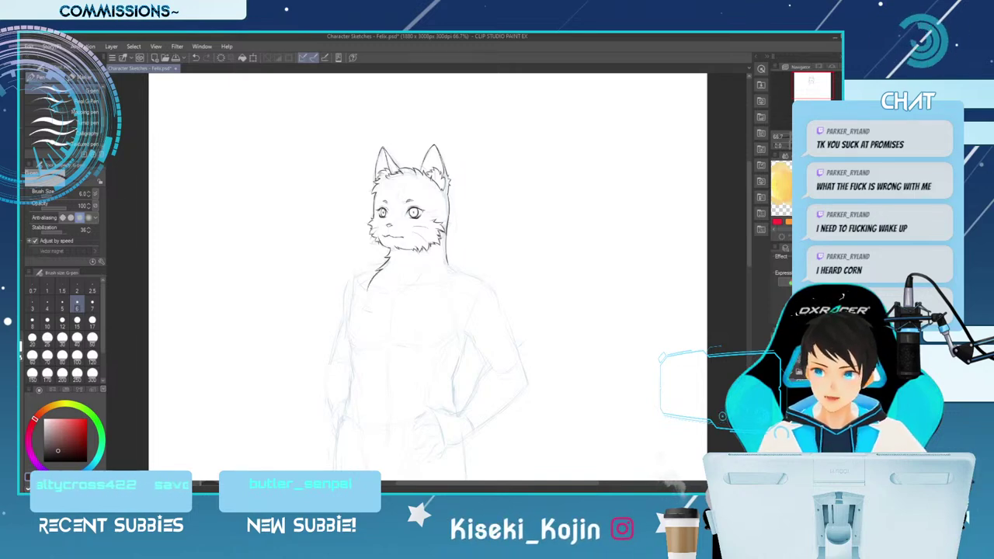
pyautogui.hotkey('ctrl', 'z')
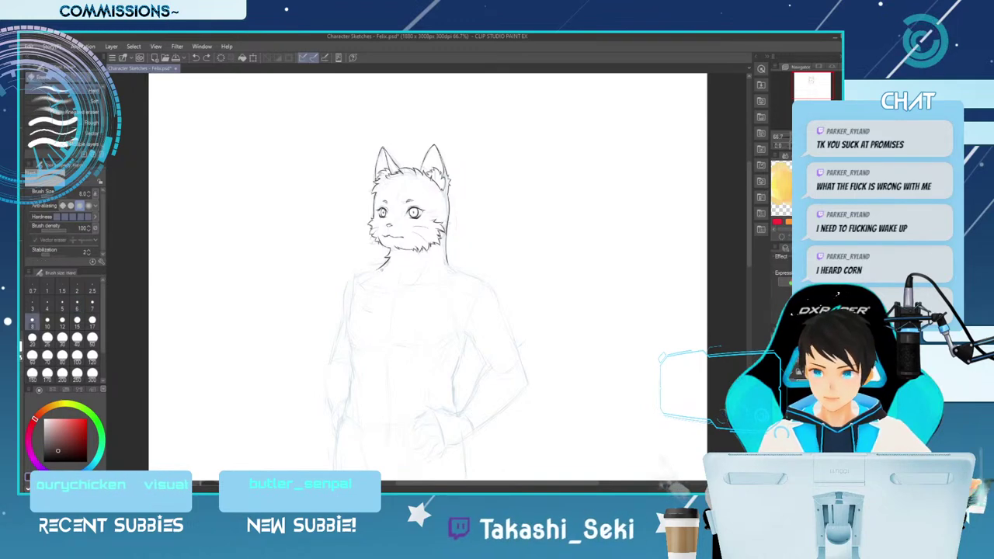
# Trim the neck line's end with the Eraser at size 8 and ink pointed fur tufts down onto the chest's left side at brush size 6.
pyautogui.press('e')
pyautogui.press('p')
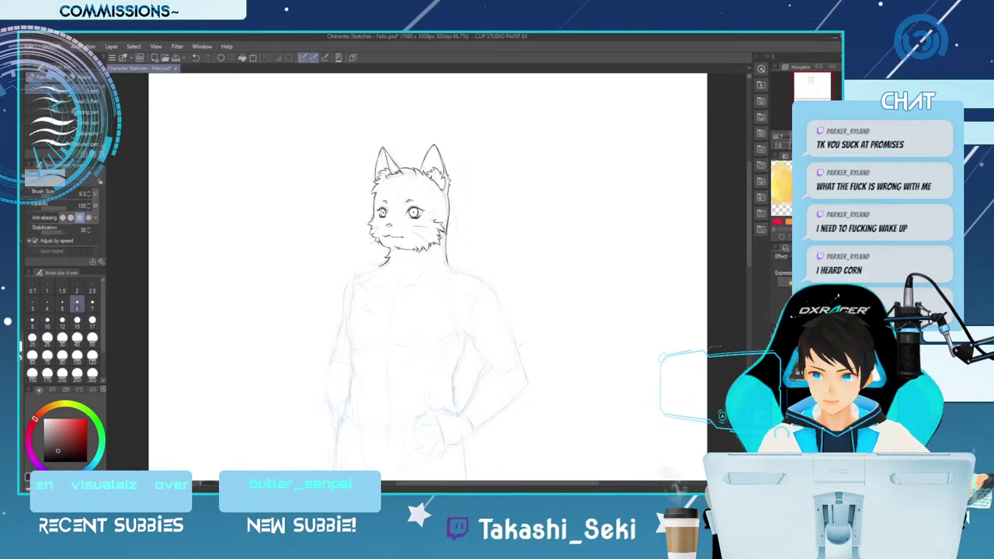
pyautogui.moveTo(388, 257); pyautogui.dragTo(378, 265)
pyautogui.hotkey('ctrl', 'z')
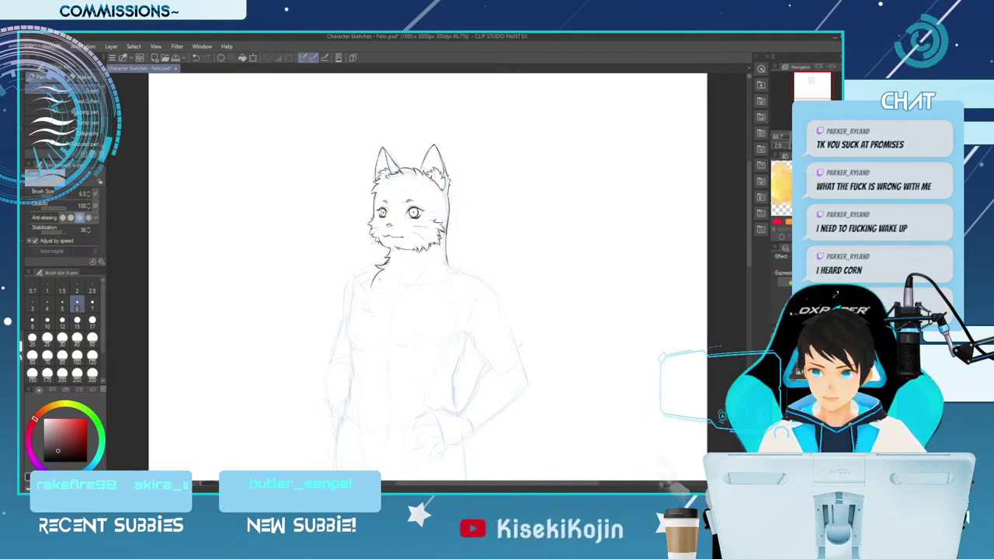
pyautogui.moveTo(383, 270); pyautogui.dragTo(359, 281)
pyautogui.hotkey('ctrl', 'z')
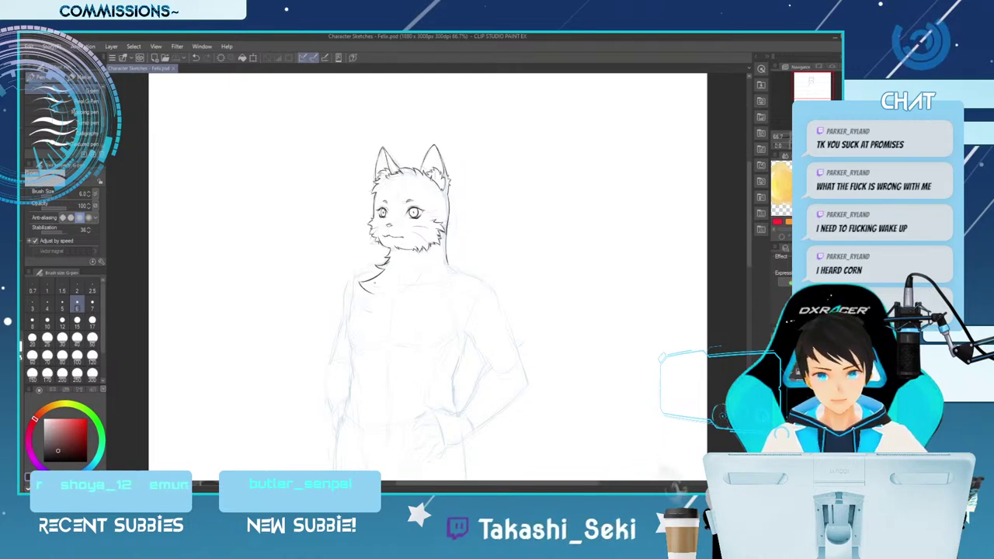
pyautogui.moveTo(359, 282); pyautogui.dragTo(375, 290)
pyautogui.hotkey('ctrl', 'z')
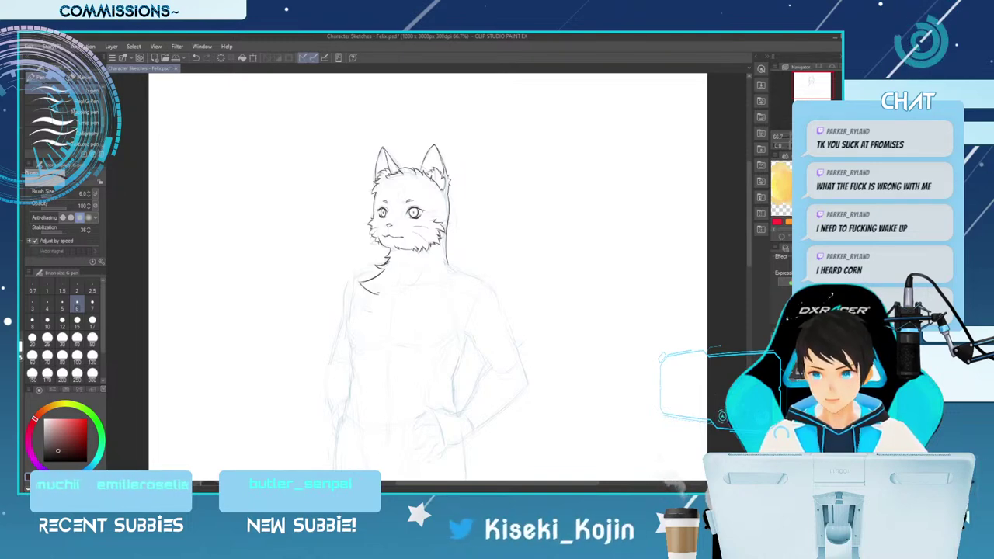
pyautogui.hotkey('ctrl', 'z')
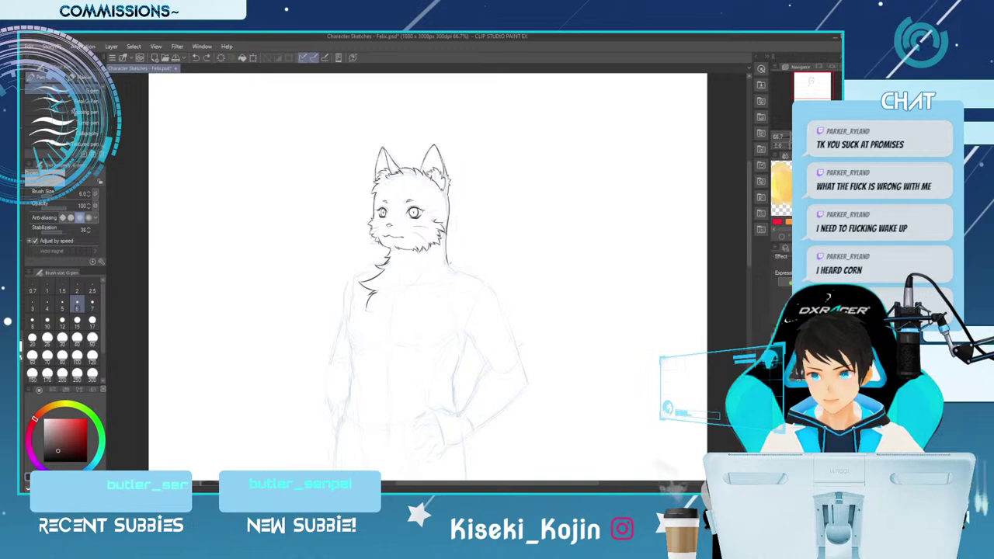
# Erase the lower end of the right neck line at size 20 and re-ink it as a small fur tuft at brush size 6.
pyautogui.press('e')
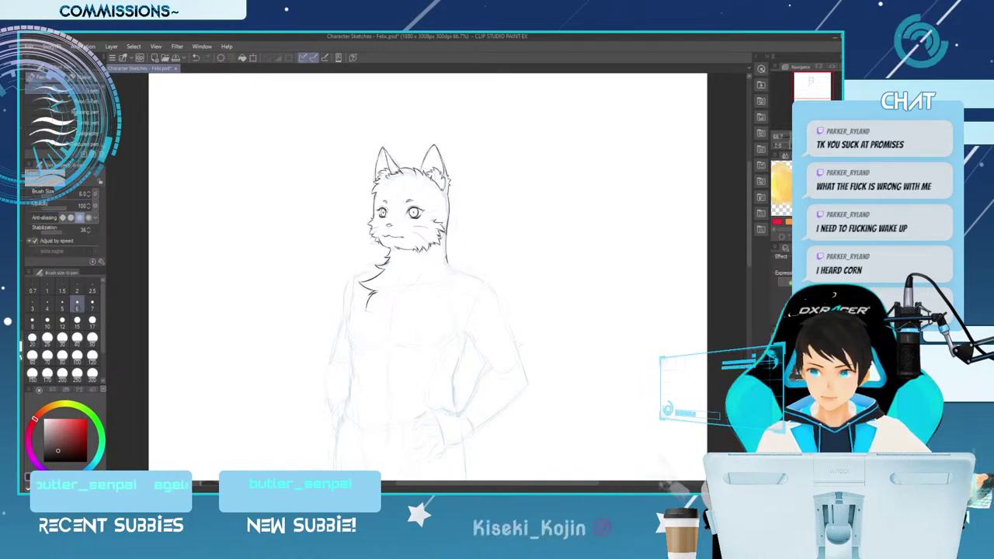
pyautogui.press('p')
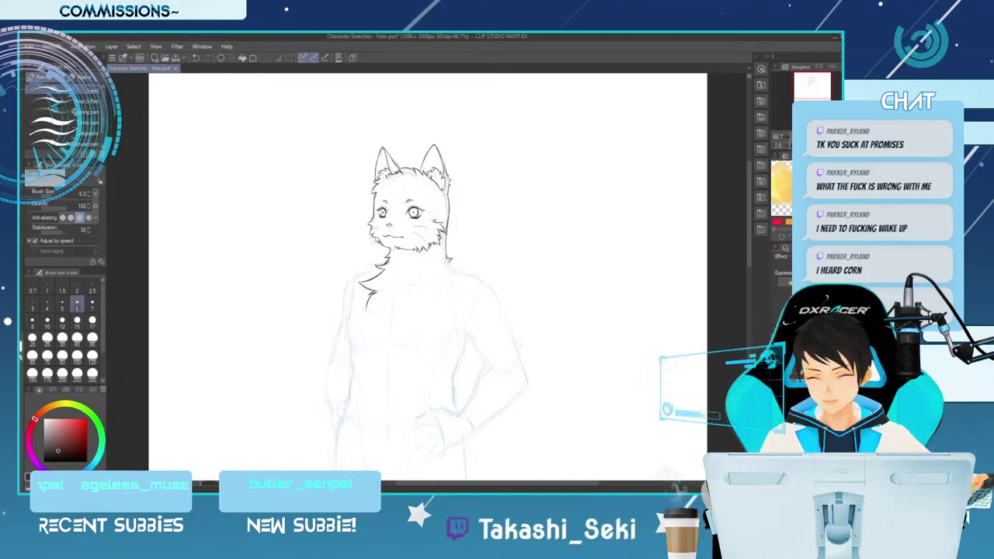
pyautogui.hotkey('ctrl', 'z')
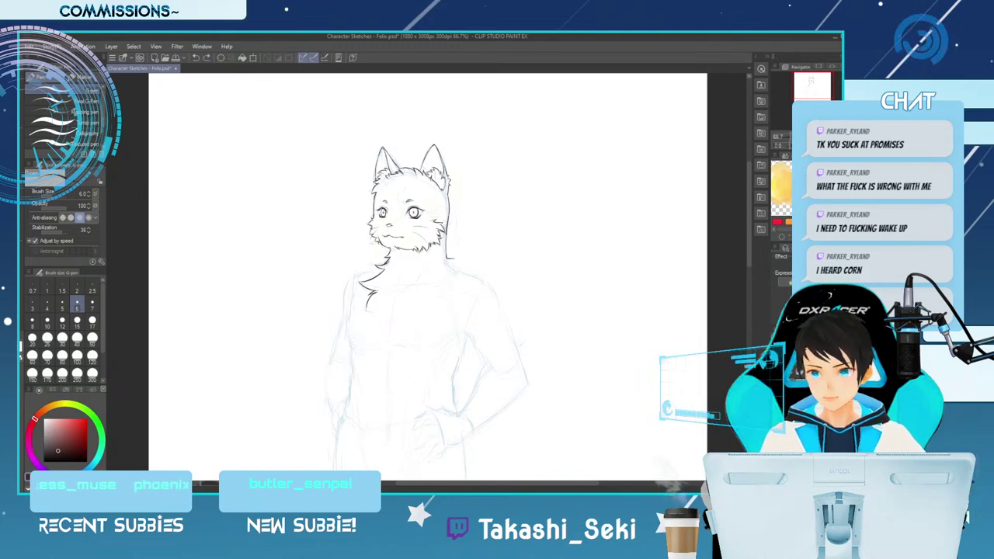
pyautogui.press('e')
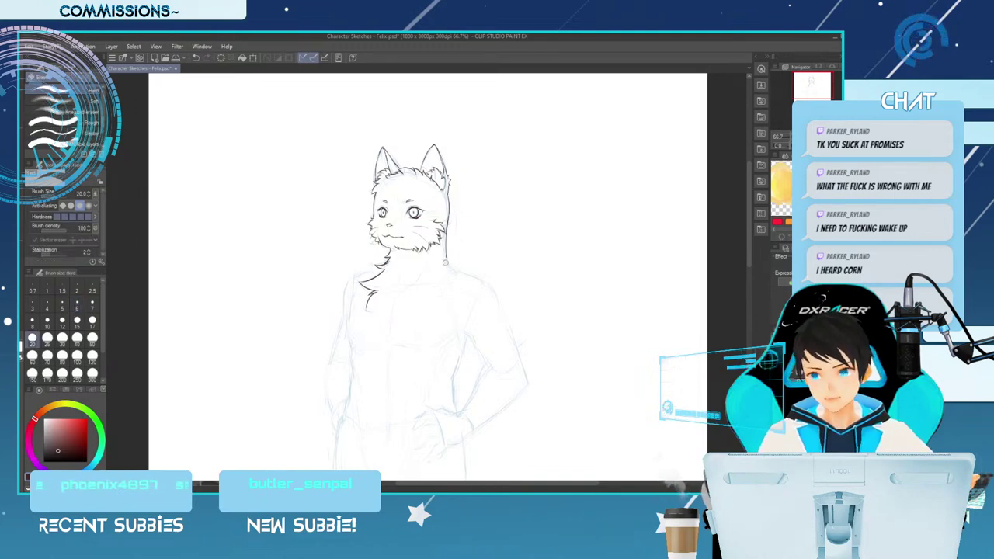
pyautogui.press('p')
pyautogui.moveTo(448, 258); pyautogui.dragTo(455, 261)
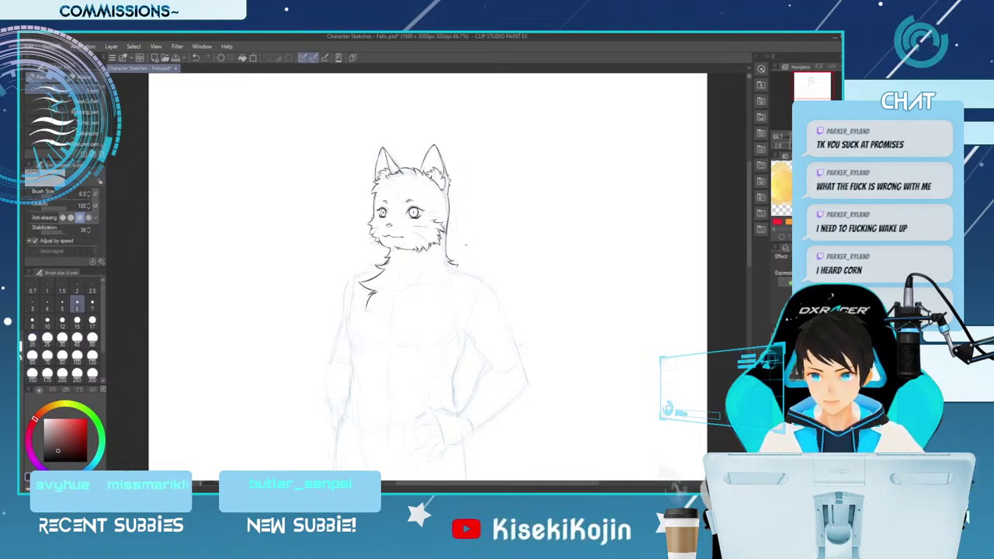
pyautogui.press('e')
pyautogui.press('p')
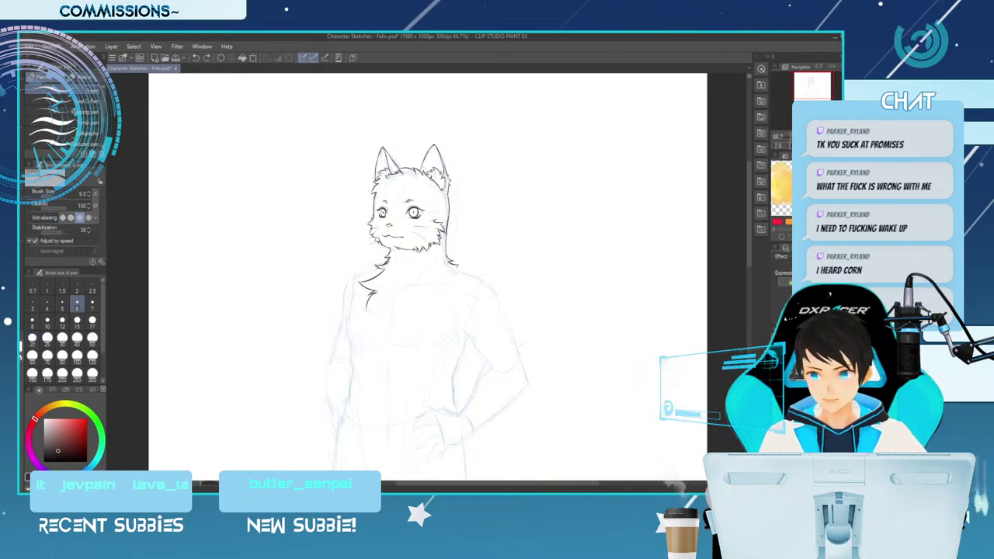
# Ink the left shoulder and the outer line of the upper arm at brush size 6, and save the file.
pyautogui.hotkey('ctrl', 'z')
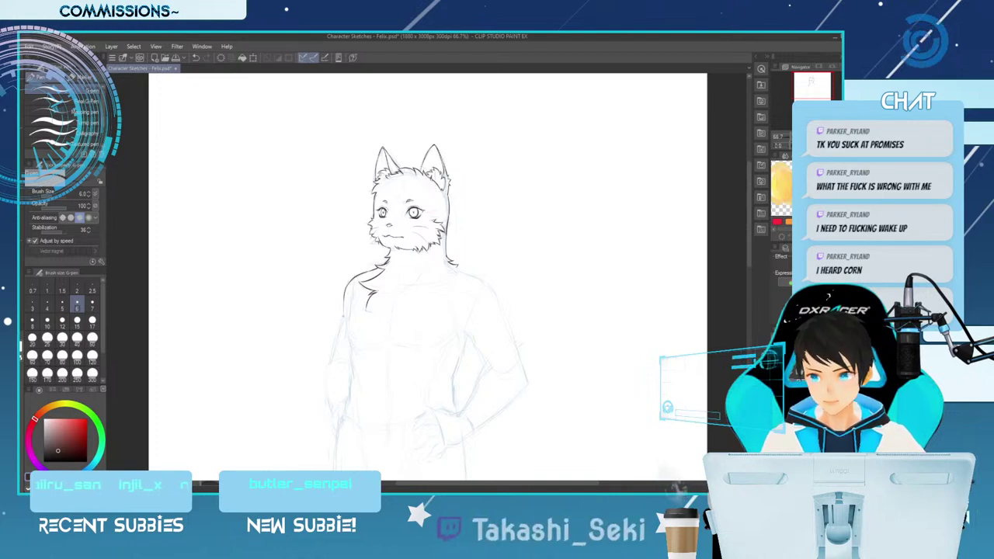
pyautogui.hotkey('ctrl', 'z')
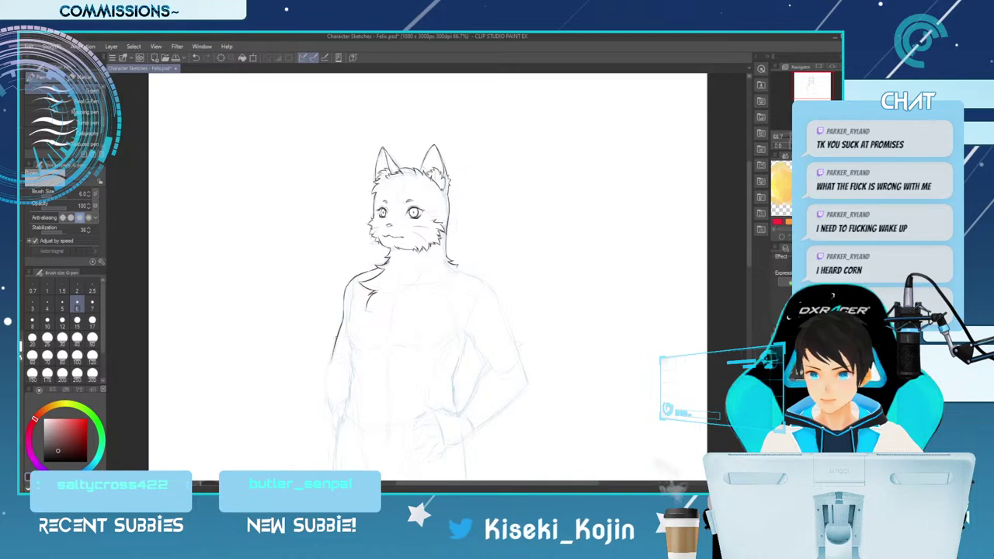
pyautogui.hotkey('ctrl', 's')
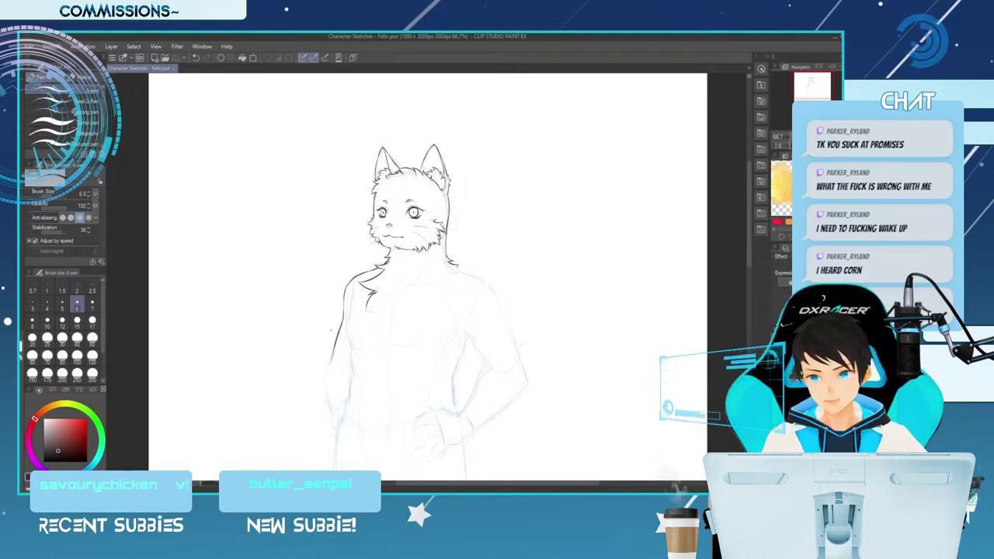
# Ink the torso's left side from the armpit towards the waist at brush size 6, and undo a trial stroke on the opposite side.
pyautogui.moveTo(749, 214); pyautogui.dragTo(749, 228)
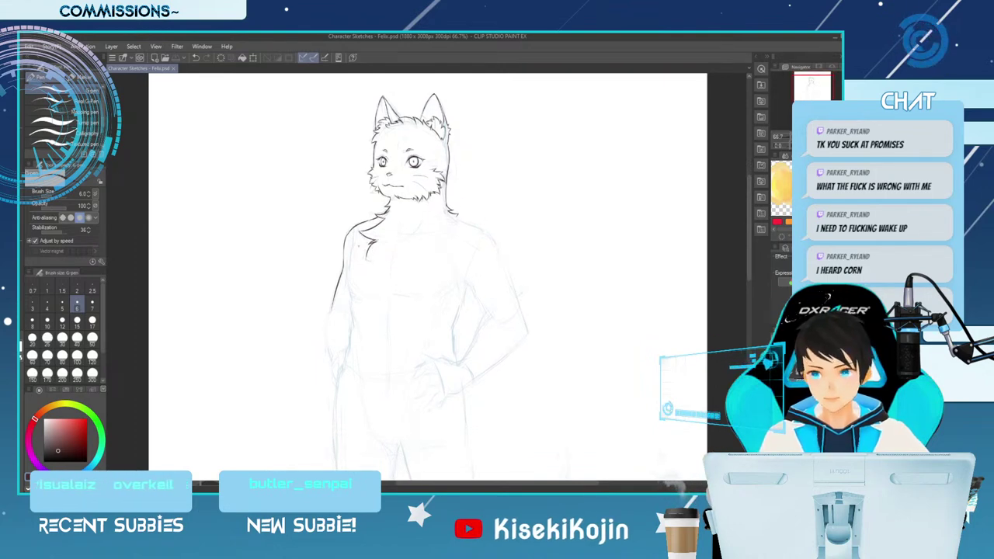
pyautogui.moveTo(345, 257); pyautogui.dragTo(331, 312)
pyautogui.hotkey('ctrl', 'z')
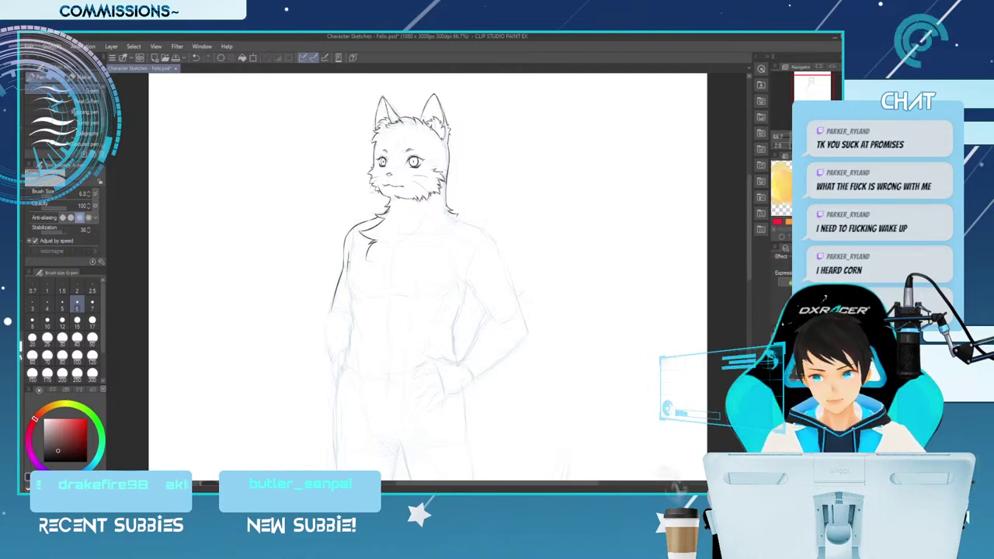
pyautogui.moveTo(350, 252); pyautogui.dragTo(349, 268)
pyautogui.hotkey('ctrl', 'z')
pyautogui.hotkey('ctrl', 'z')
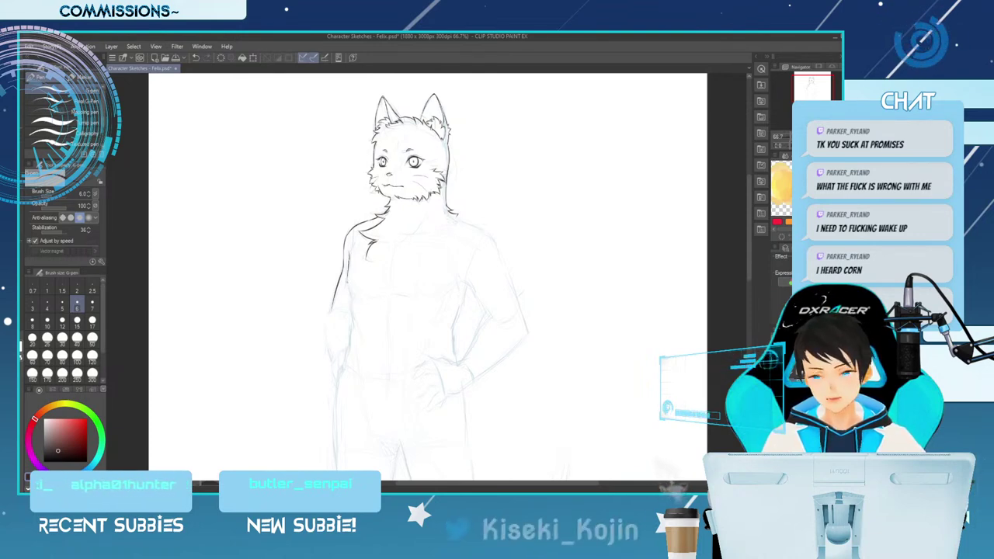
pyautogui.moveTo(350, 254); pyautogui.dragTo(347, 275)
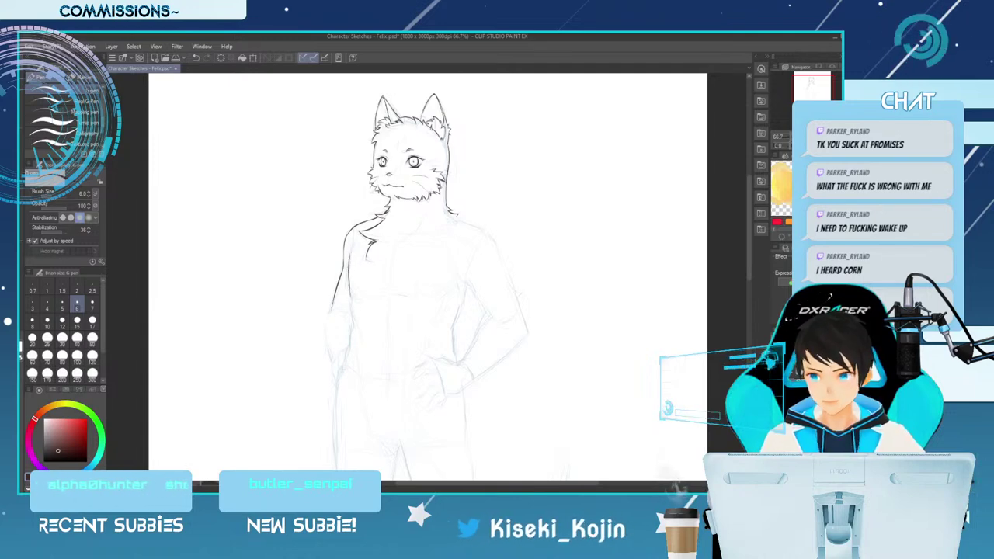
pyautogui.hotkey('ctrl', 'z')
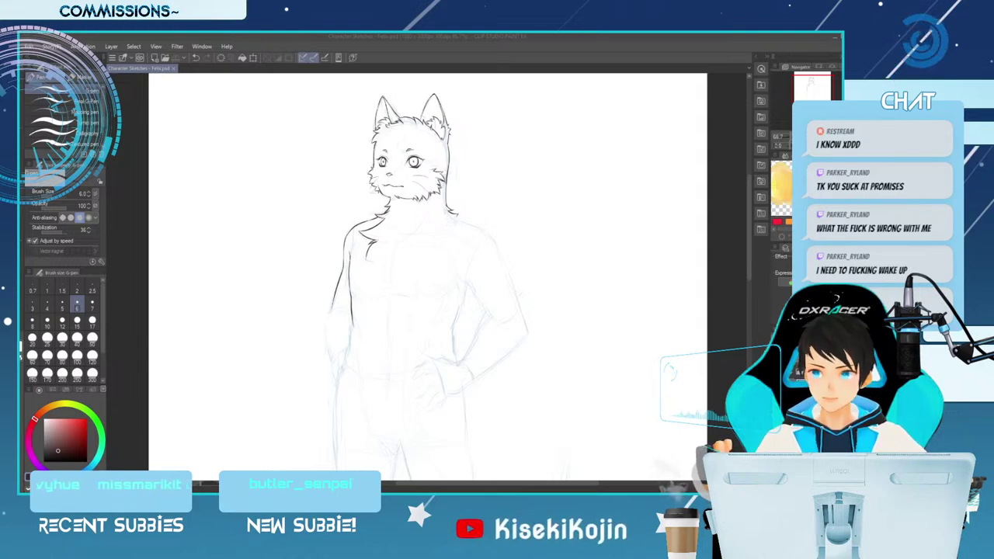
pyautogui.moveTo(467, 286); pyautogui.dragTo(463, 303)
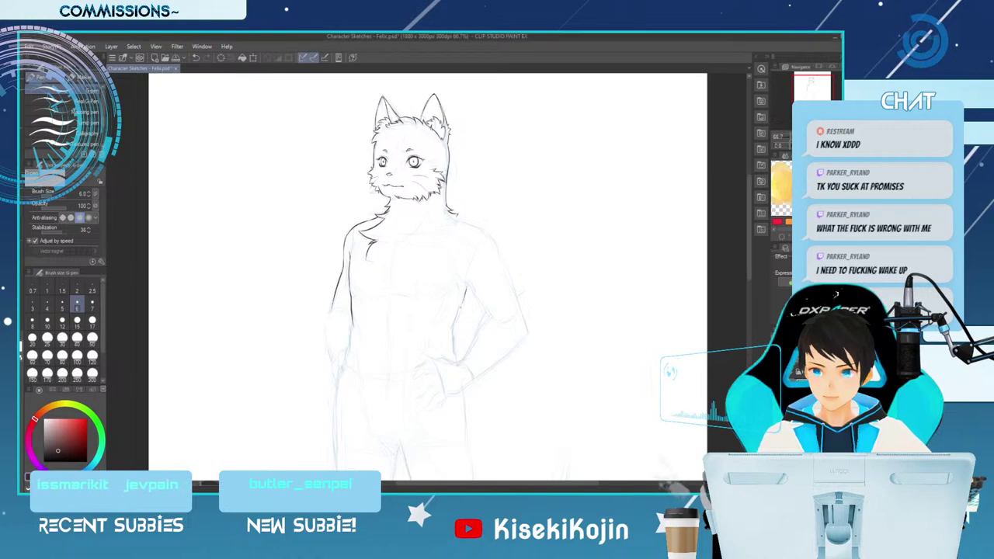
pyautogui.hotkey('ctrl', 'z')
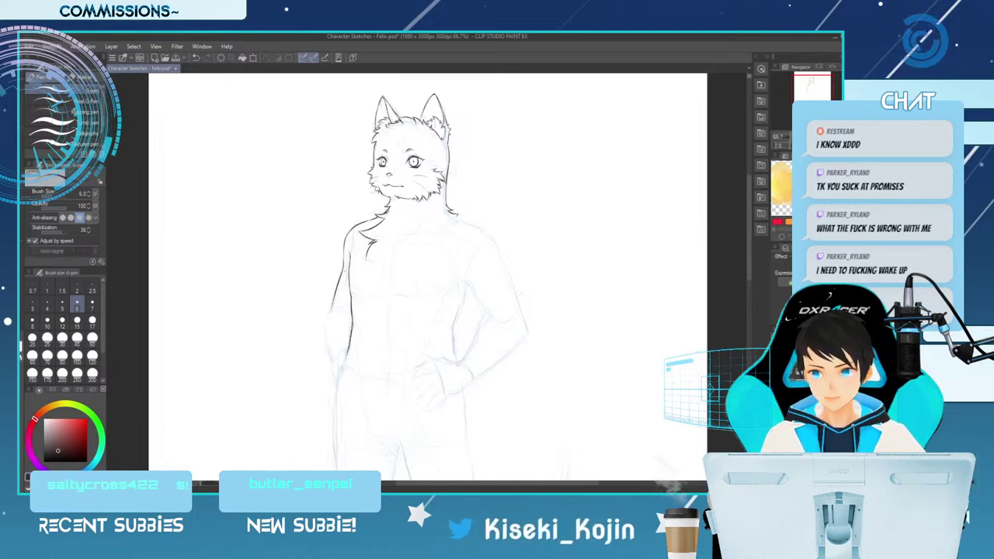
# Erase the left shoulder line at size 30, re-ink it at brush size 6, and trim its corner with the Eraser at size 10.
pyautogui.press('e')
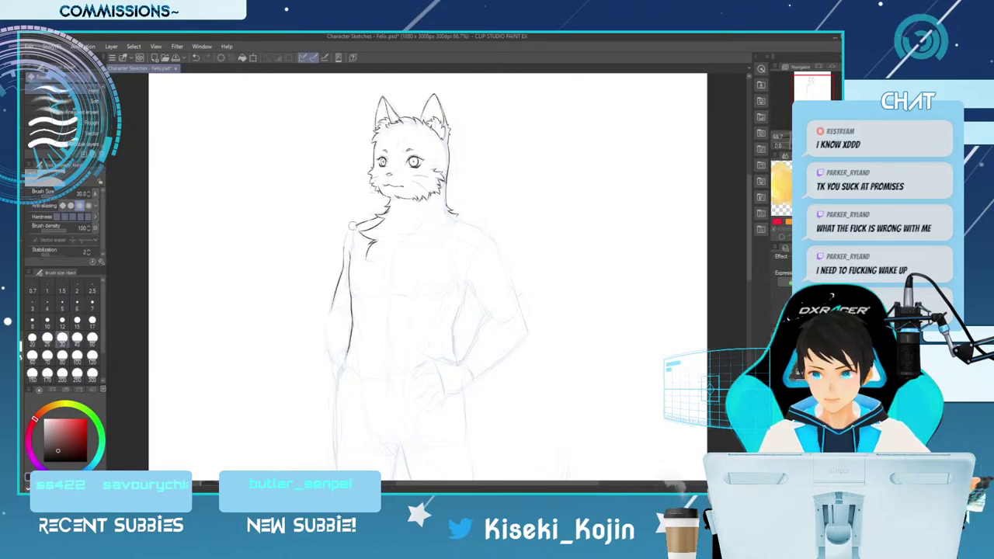
pyautogui.press('p')
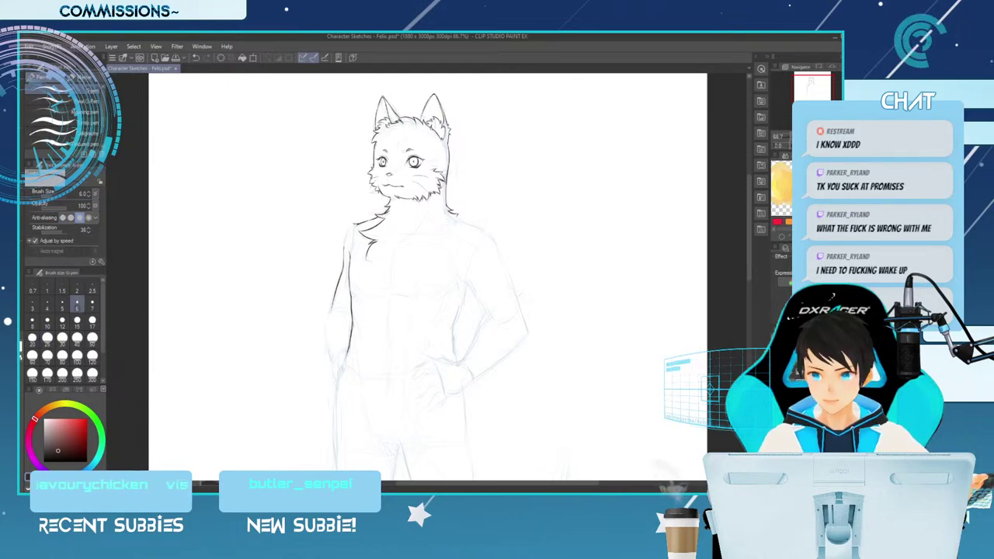
pyautogui.press('e')
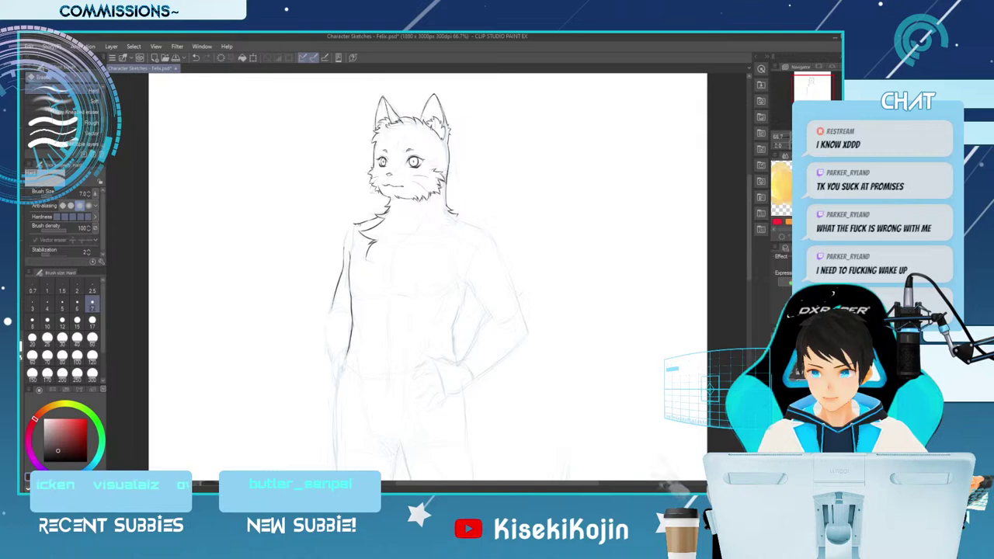
pyautogui.press('p')
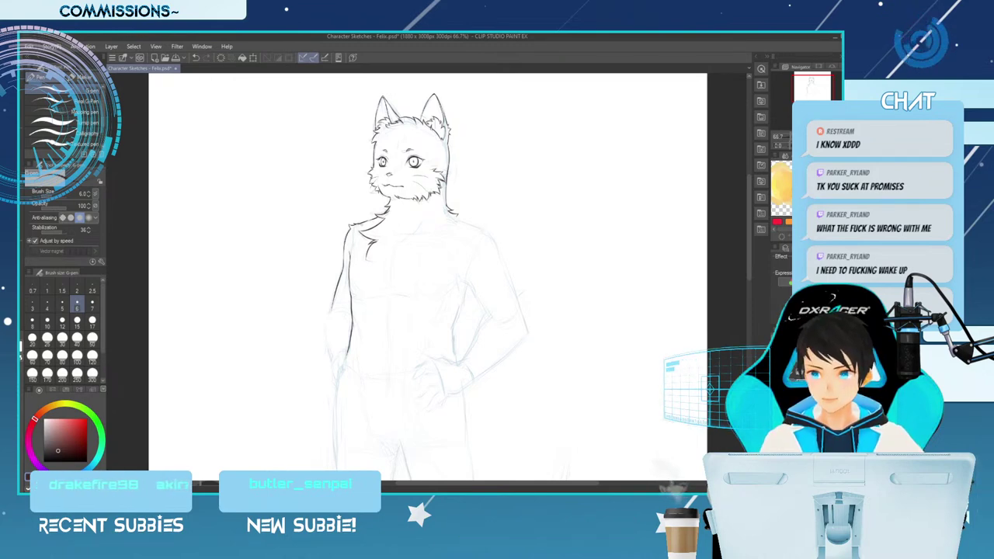
pyautogui.press('e')
pyautogui.press('[')
pyautogui.press(']')
pyautogui.press(']')
pyautogui.press(']')
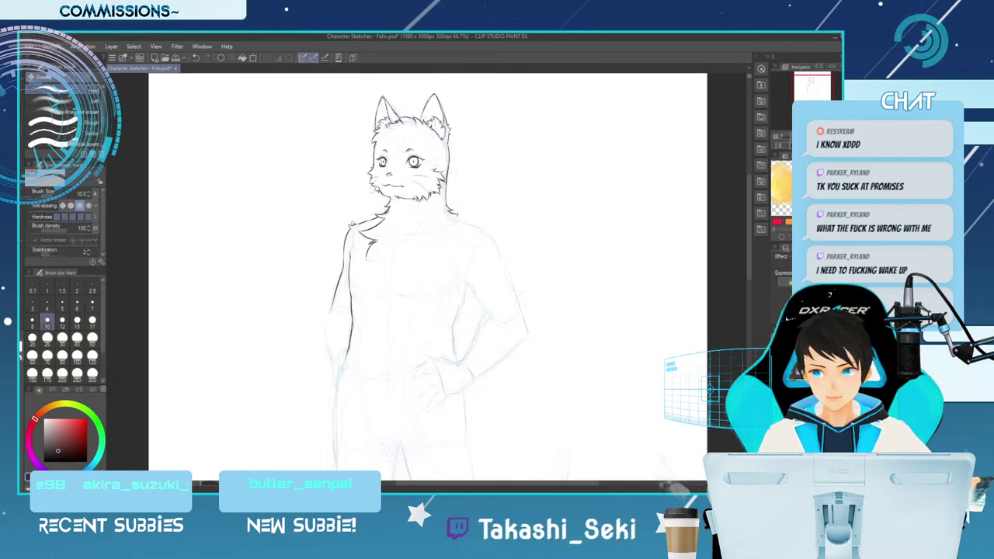
pyautogui.press('p')
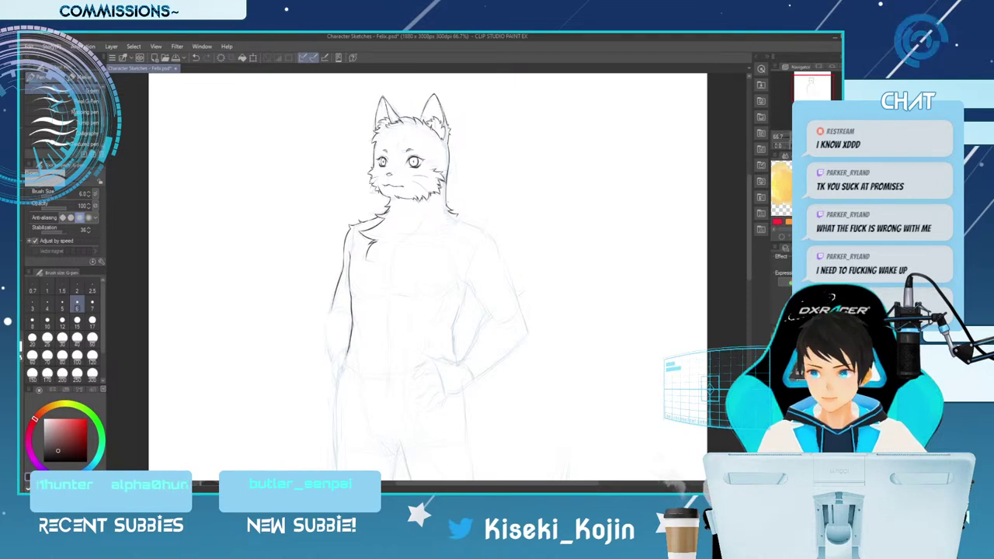
# Remove the shoulder line beside the neck fur at Eraser size 20, trim the ends at size 8, and redraw a smoother shoulder curve at brush size 6.
pyautogui.press('e')
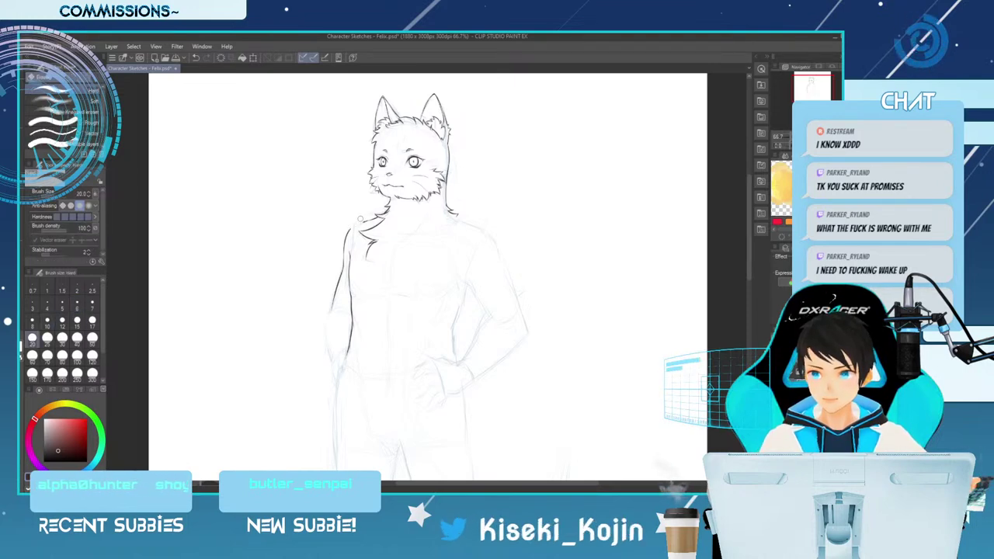
pyautogui.press('p')
pyautogui.press('e')
pyautogui.press('p')
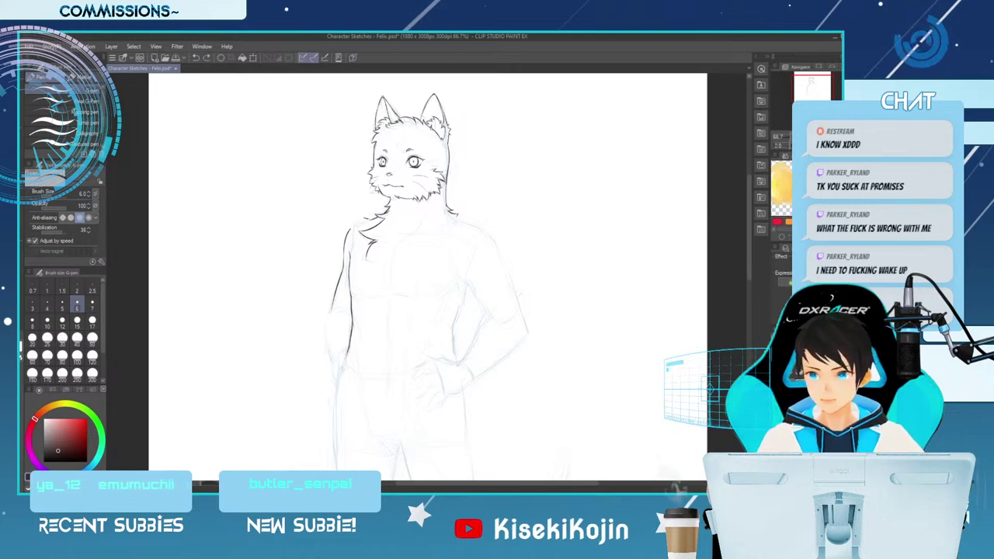
pyautogui.press('e')
pyautogui.press('[')
pyautogui.press('[')
pyautogui.press('[')
pyautogui.press('[')
pyautogui.press('[')
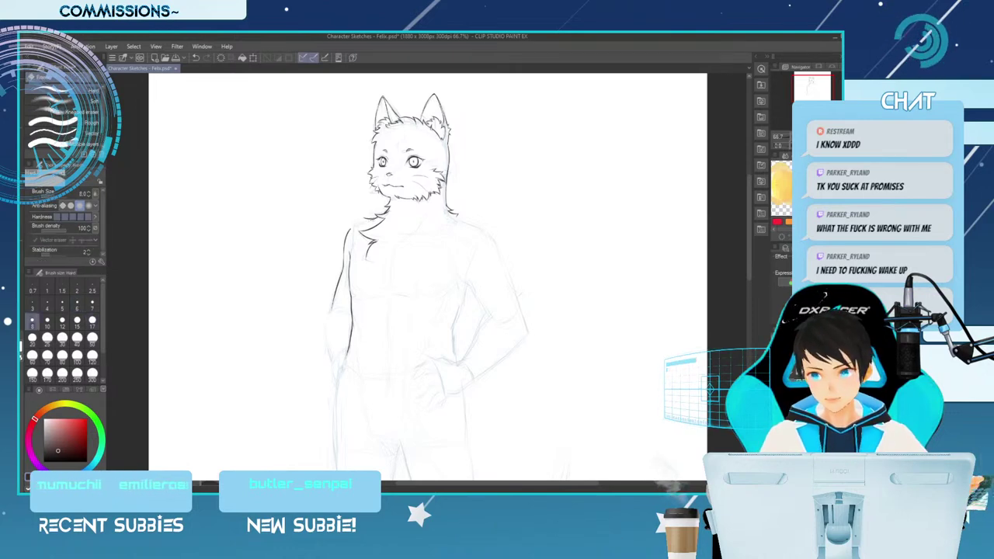
pyautogui.press('p')
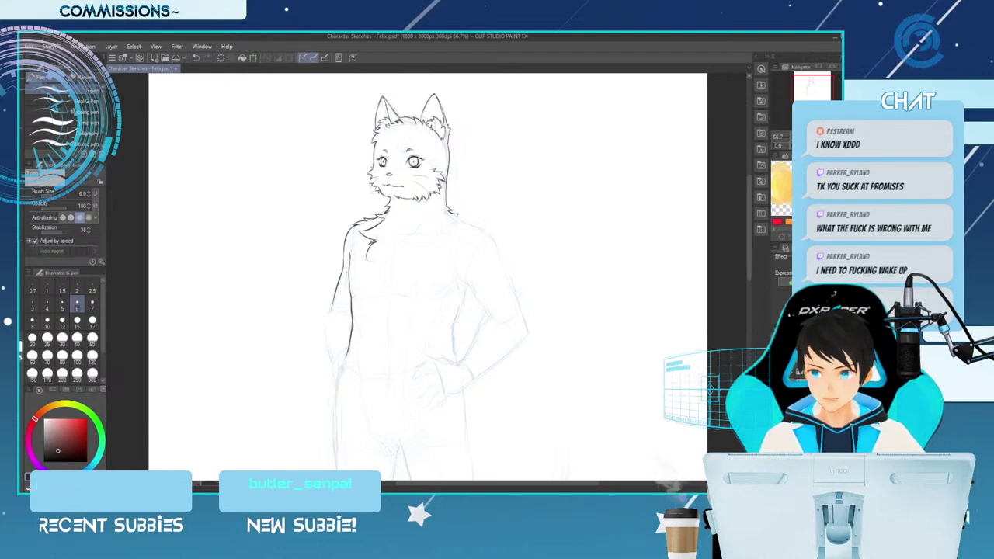
# Ink the outer line of the left forearm from the elbow to the wrist at brush size 6, and save the file.
pyautogui.moveTo(335, 306); pyautogui.dragTo(326, 338)
pyautogui.hotkey('ctrl', 'z')
pyautogui.hotkey('ctrl', 'z')
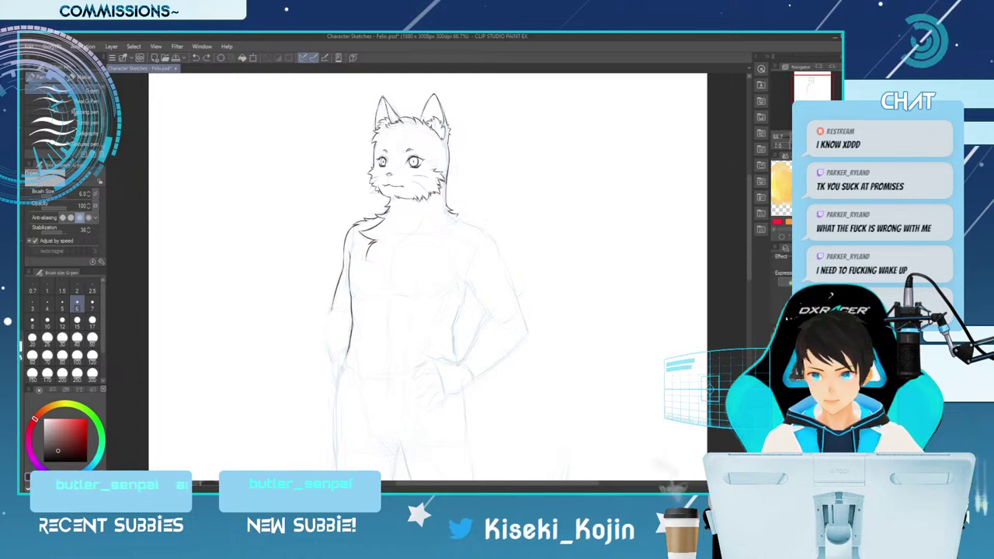
pyautogui.moveTo(333, 309); pyautogui.dragTo(326, 339)
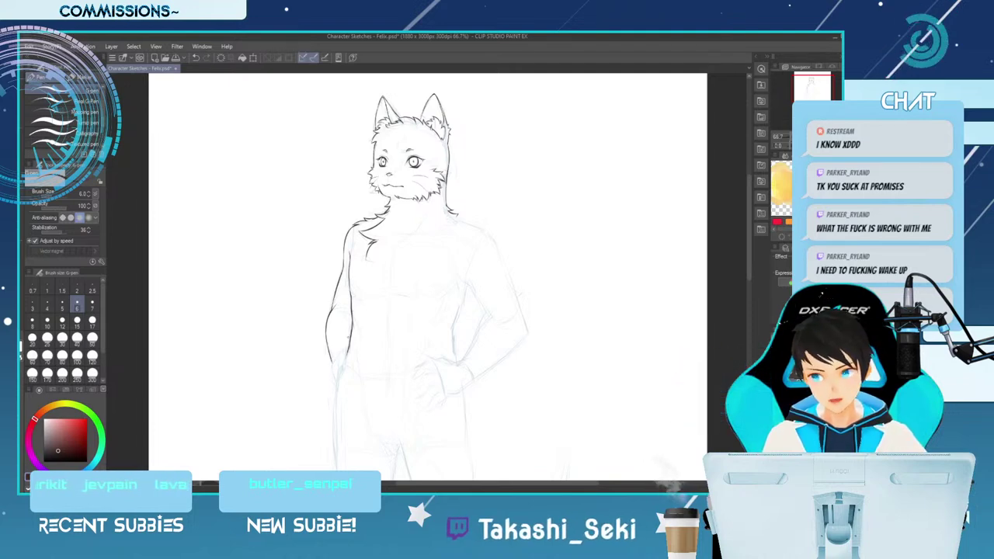
pyautogui.hotkey('ctrl', 's')
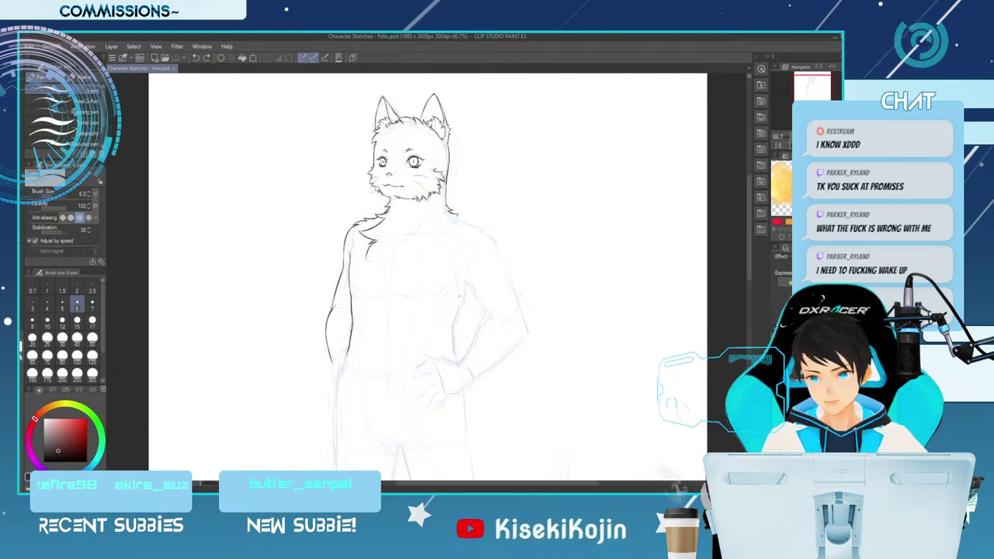
# Ink the torso's right side from the armpit past a small fur notch to the waist at brush size 6, undoing trial strokes.
pyautogui.moveTo(466, 286); pyautogui.dragTo(460, 309)
pyautogui.hotkey('ctrl', 'z')
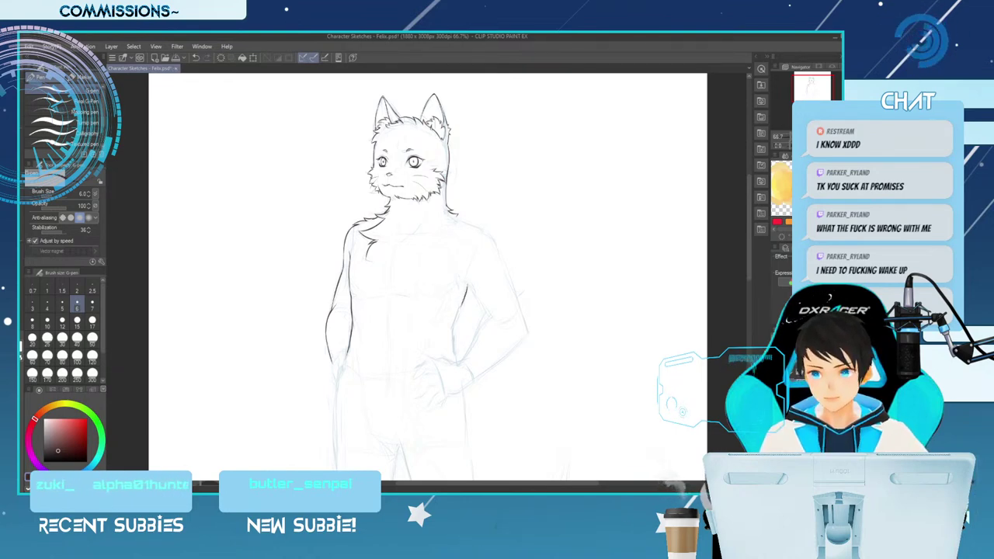
pyautogui.hotkey('ctrl', 'z')
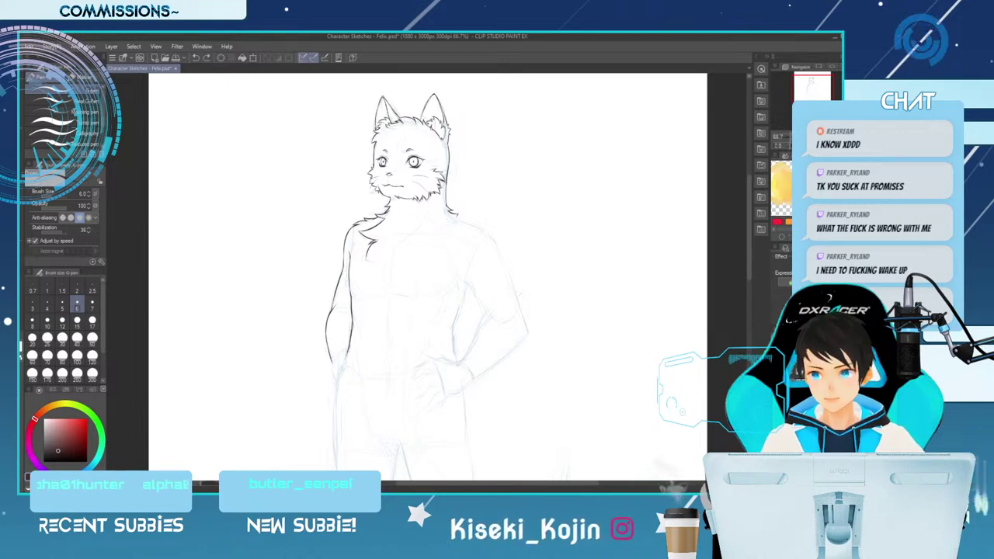
pyautogui.moveTo(467, 286); pyautogui.dragTo(465, 308)
pyautogui.hotkey('ctrl', 'z')
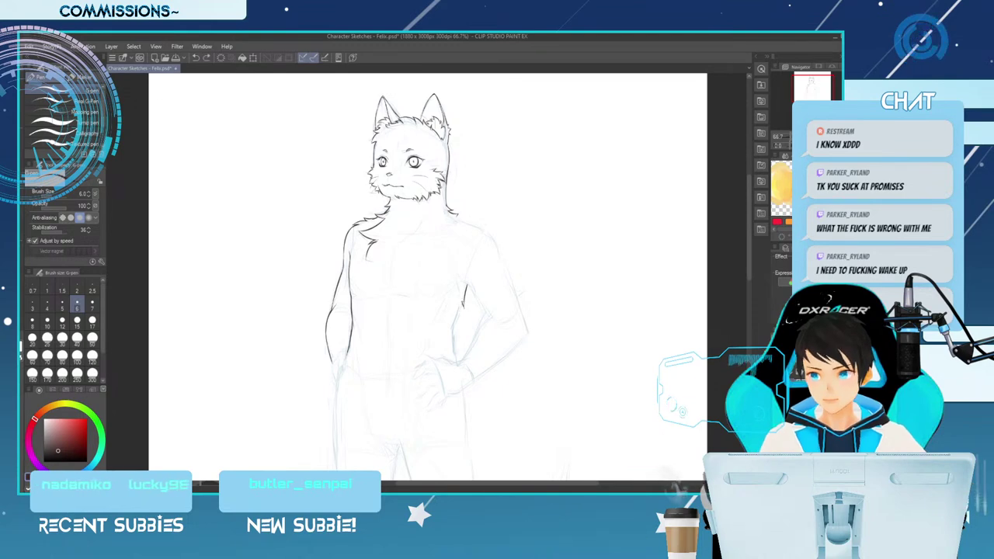
pyautogui.hotkey('ctrl', 'z')
pyautogui.moveTo(462, 305); pyautogui.dragTo(455, 320)
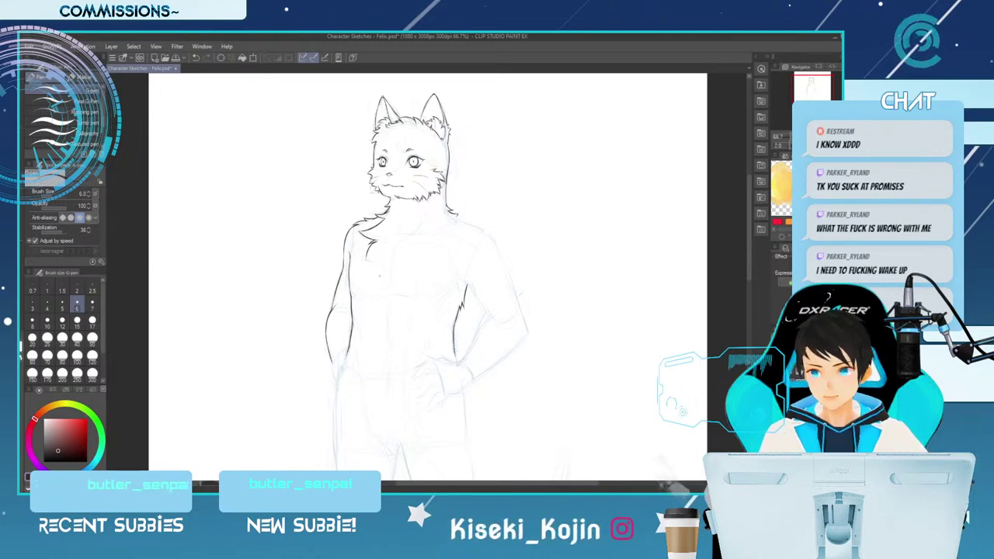
# Undo the trial fur strokes at mid-chest and ink a small extra tuft below the neck fur at brush size 6.
pyautogui.moveTo(387, 265); pyautogui.dragTo(387, 285)
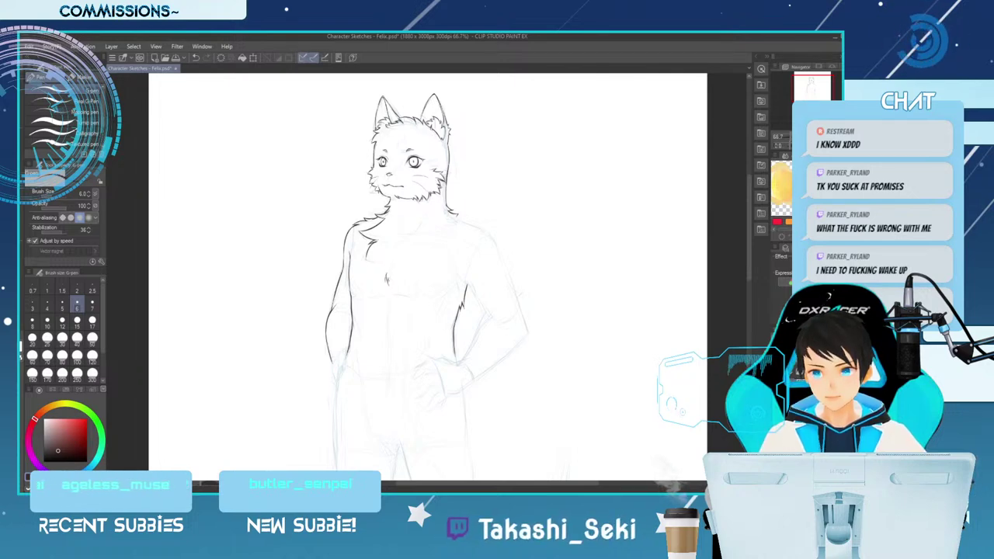
pyautogui.hotkey('ctrl', 'z')
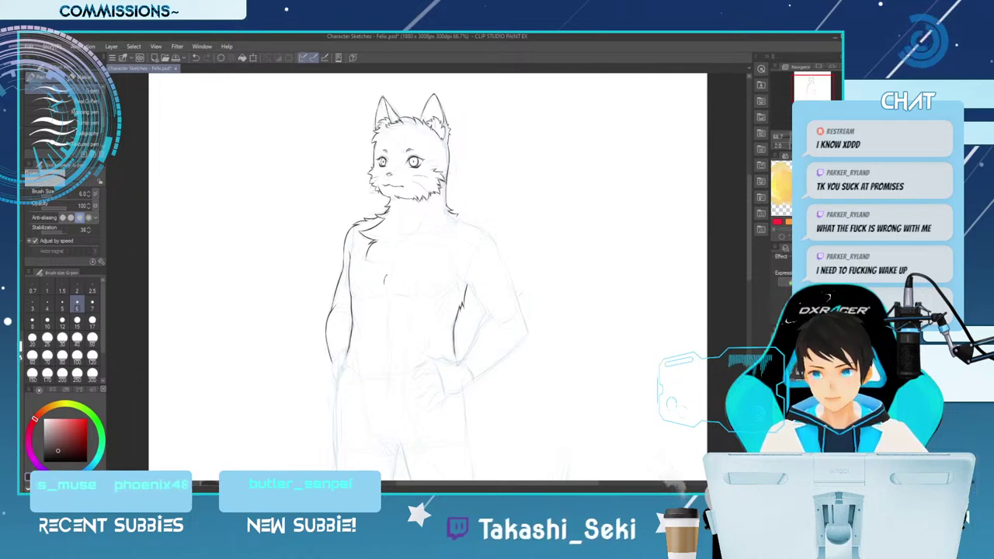
pyautogui.moveTo(387, 276); pyautogui.dragTo(387, 289)
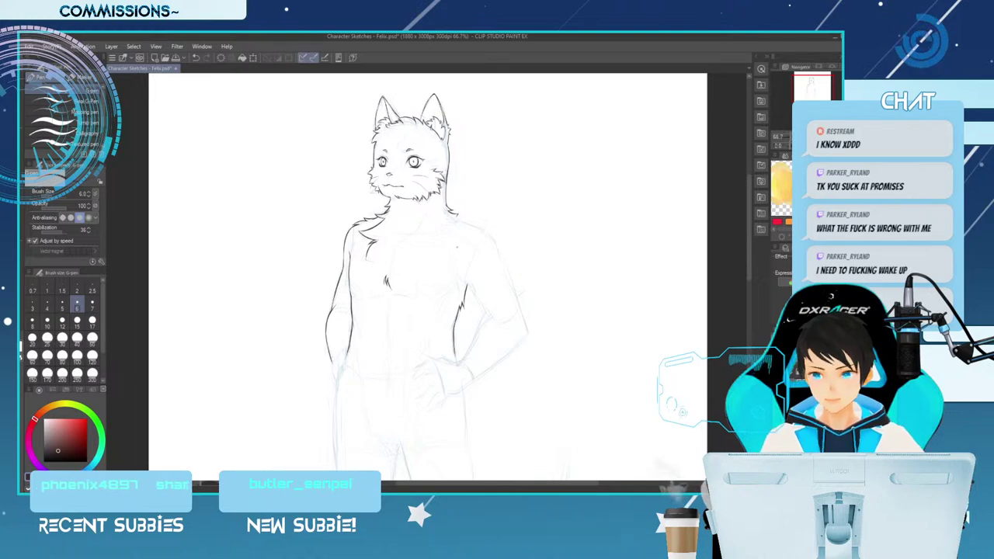
pyautogui.moveTo(376, 258)
pyautogui.mouseDown()
pyautogui.moveTo(373, 274)
pyautogui.moveTo(377, 255)
pyautogui.mouseUp()
pyautogui.hotkey('ctrl', 'z')
pyautogui.hotkey('ctrl', 'z')
pyautogui.hotkey('ctrl', 'z')
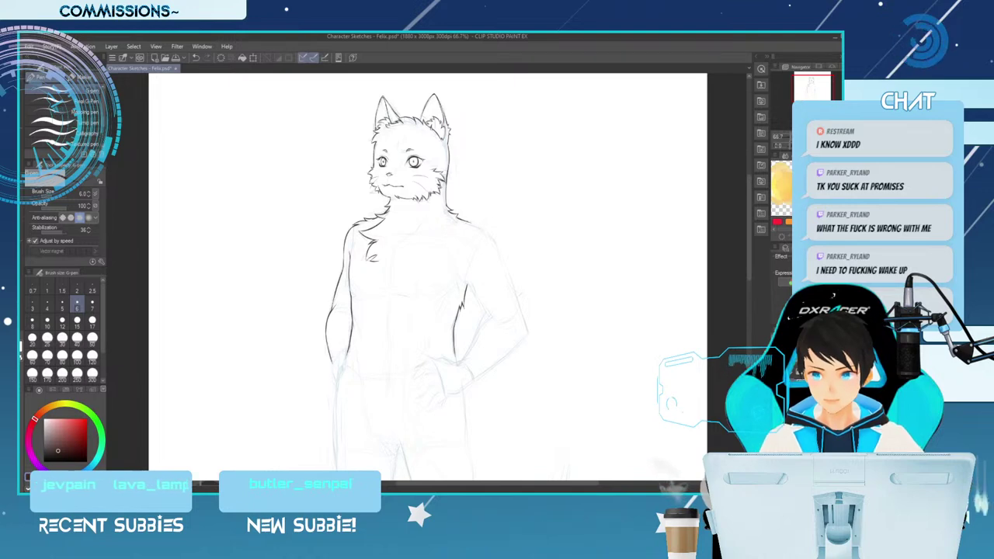
# Mirror the canvas and ink the shoulder curve of the bent arm, with a small fur tuft, at brush size 6.
pyautogui.hotkey('ctrl', '-')
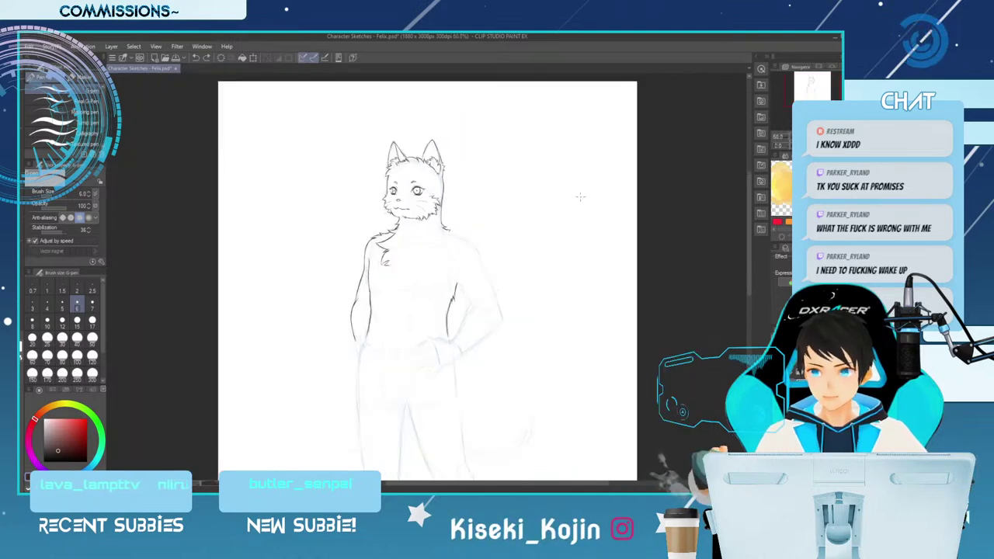
pyautogui.press('h')
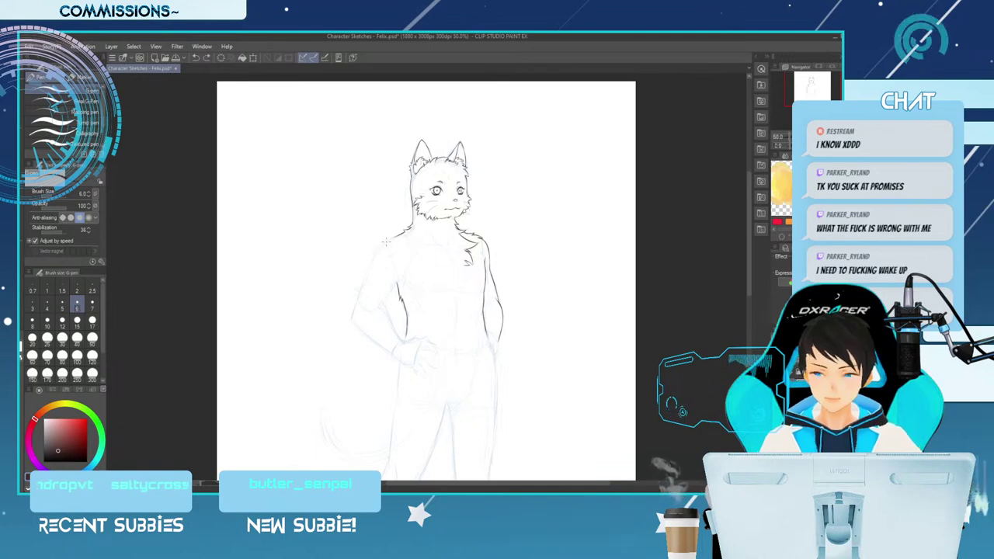
pyautogui.hotkey('ctrl', 'z')
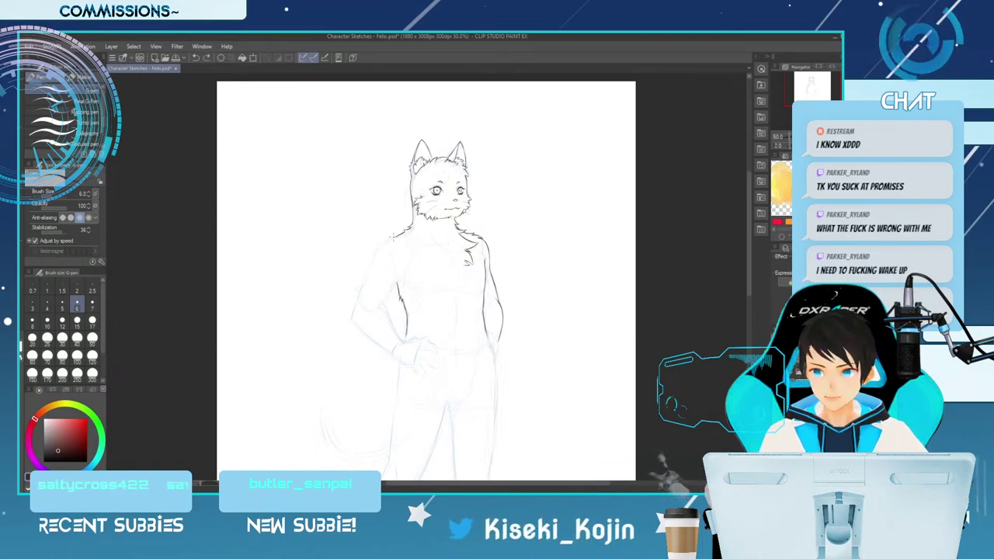
pyautogui.hotkey('ctrl', 'z')
pyautogui.moveTo(394, 235); pyautogui.dragTo(373, 251)
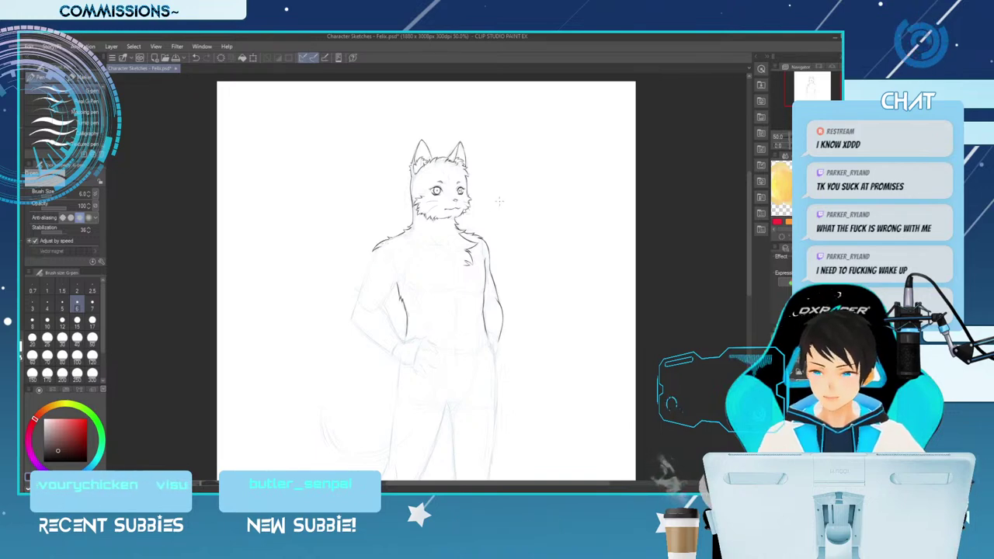
pyautogui.hotkey('ctrl', 'z')
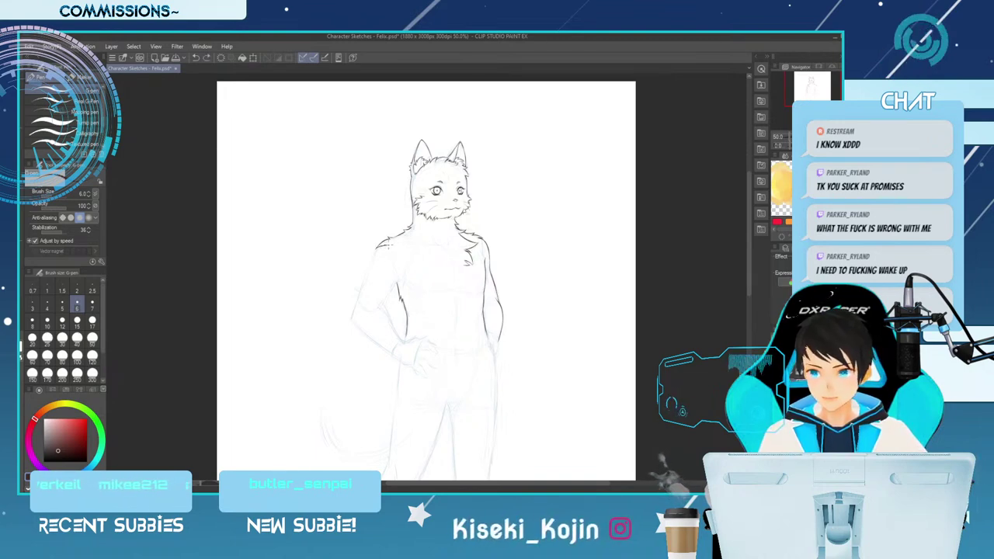
# Ink both sides of the bent upper arm, a fur tuft at the elbow, and the lower chest contour at brush size 6; save the file.
pyautogui.press('e')
pyautogui.press('p')
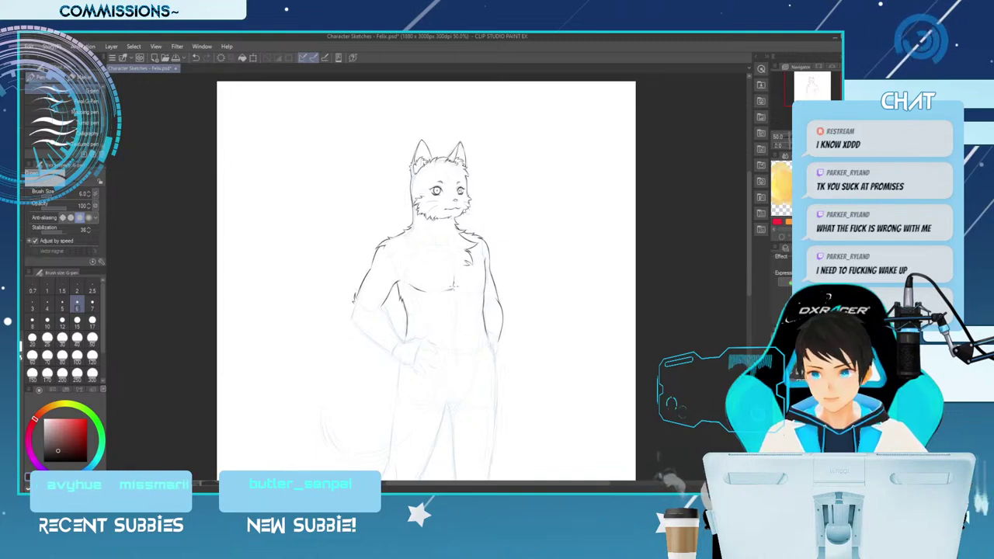
pyautogui.press('e')
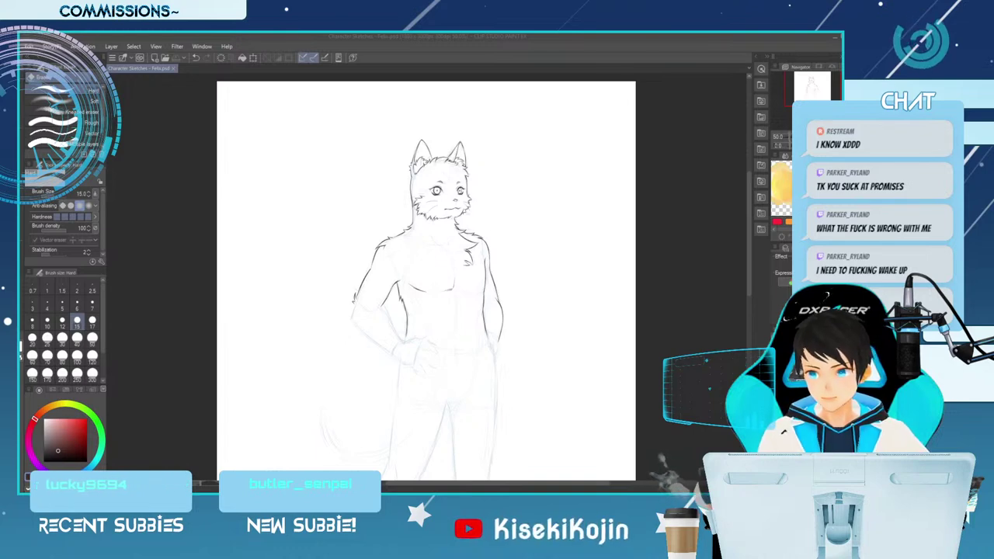
pyautogui.scroll(-1, 466, 264)
pyautogui.scroll(1, 466, 287)
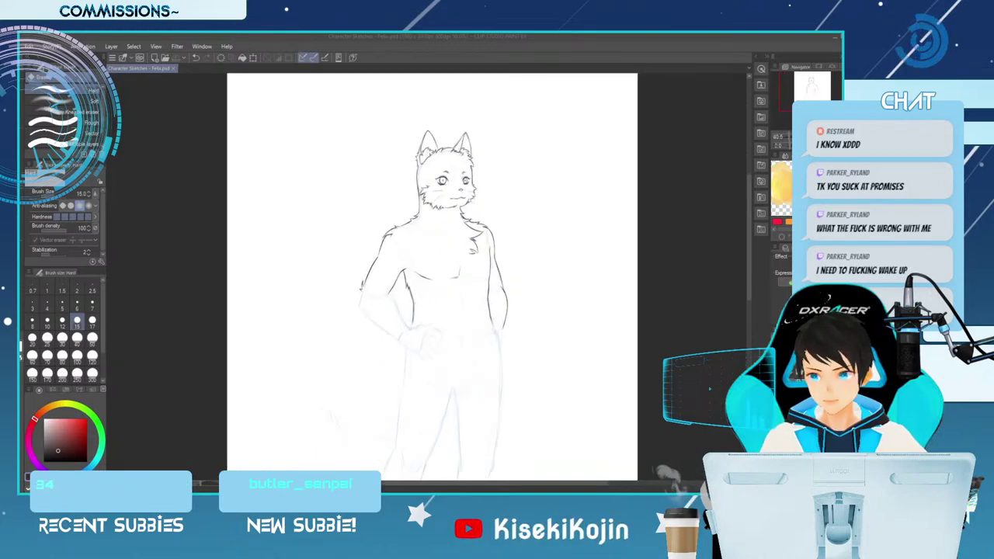
# Flip the canvas back to its original orientation and clean up a spot beneath the cheek fur with the Eraser at size 15.
pyautogui.press('h')
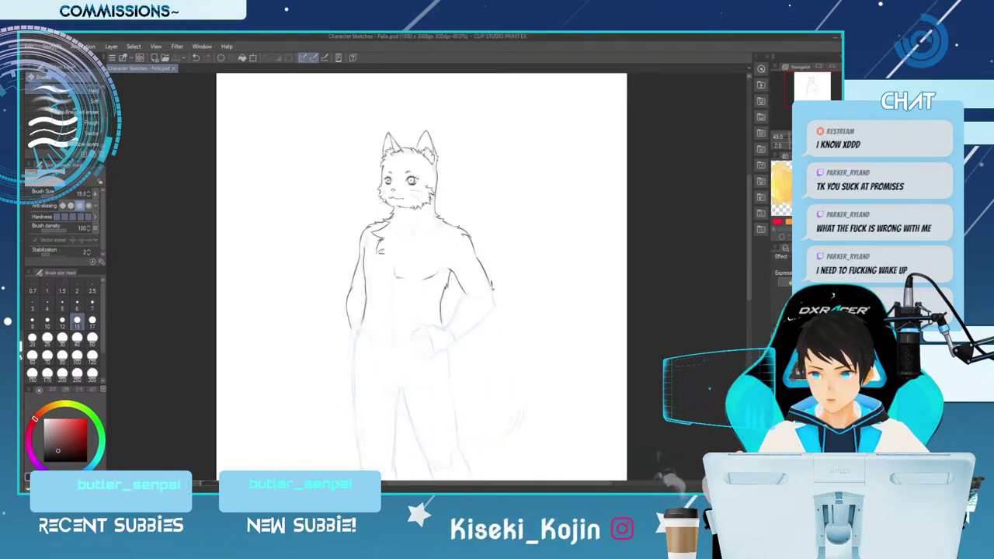
pyautogui.scroll(-1, 380, 293)
pyautogui.scroll(1, 381, 293)
pyautogui.scroll(1, 424, 229)
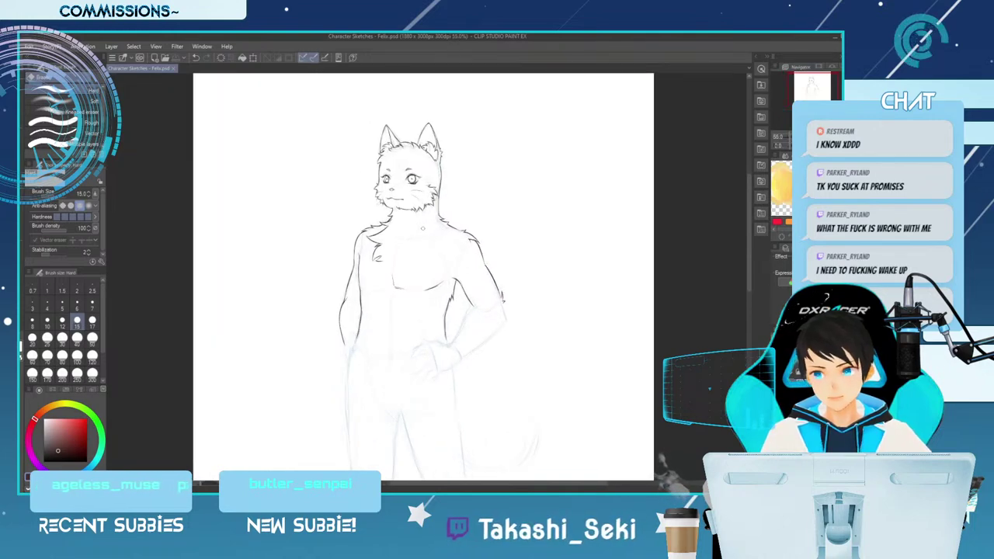
pyautogui.scroll(2, 423, 277)
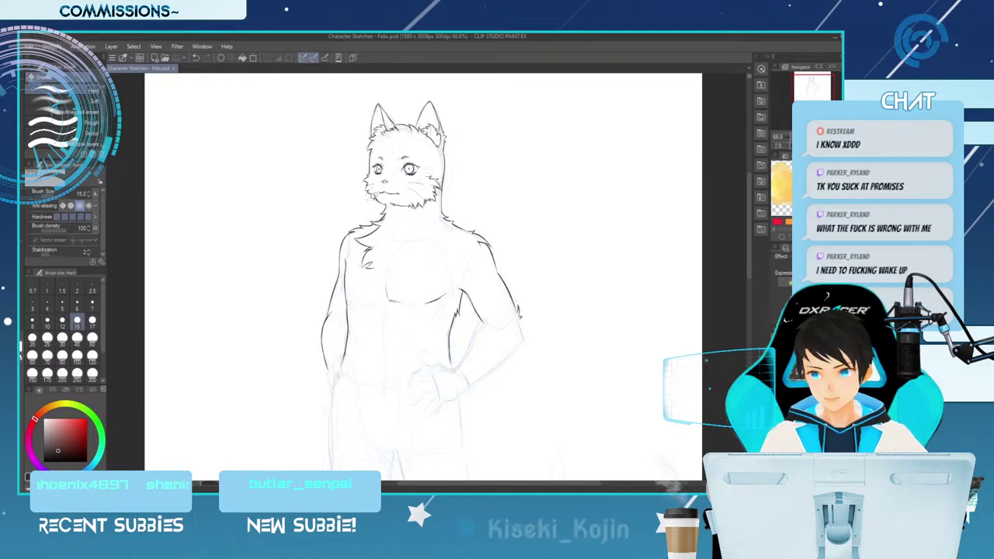
pyautogui.press('[')
pyautogui.press(']')
pyautogui.click(376, 194)
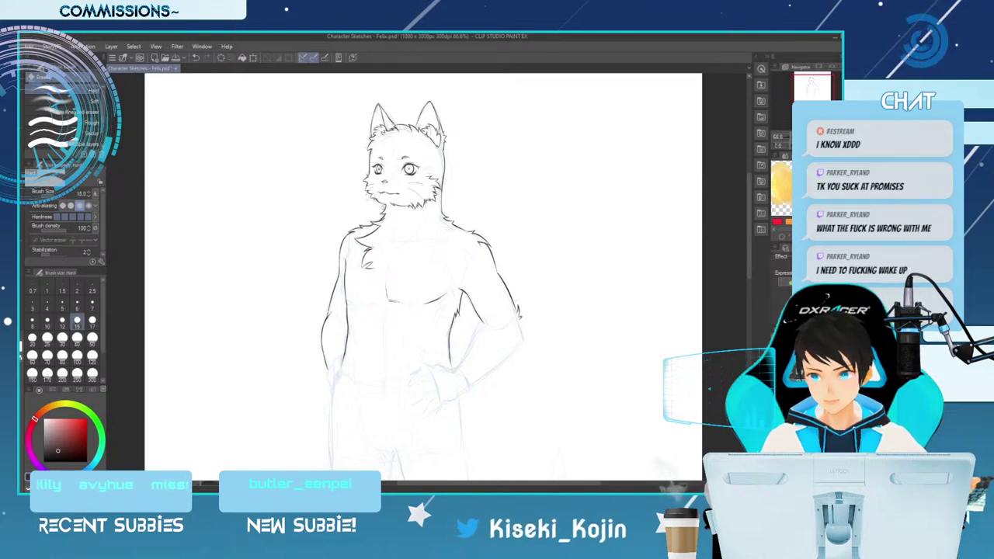
# Ink the bent arm's inner forearm line towards the wrist and the outer curve of its elbow at brush size 6.
pyautogui.press('p')
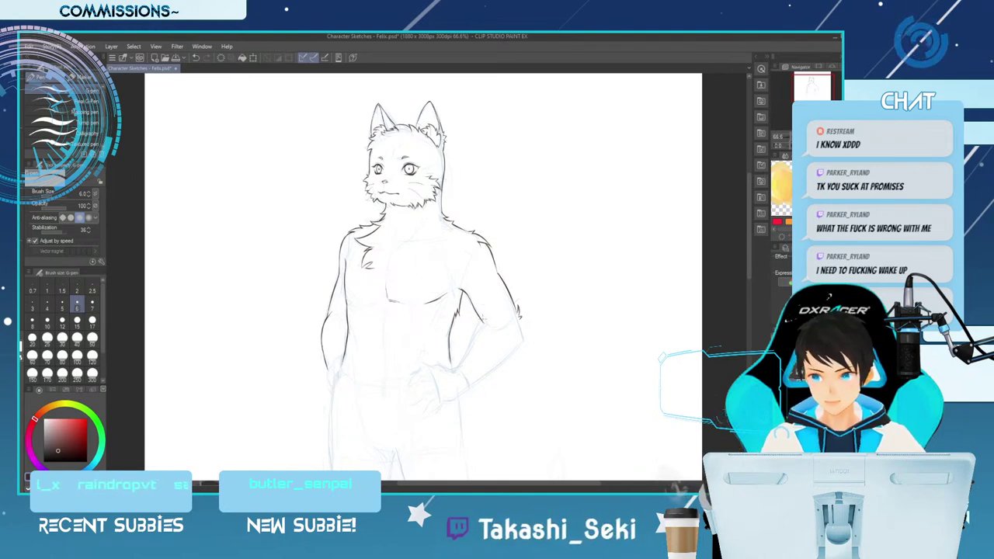
pyautogui.hotkey('ctrl', '-')
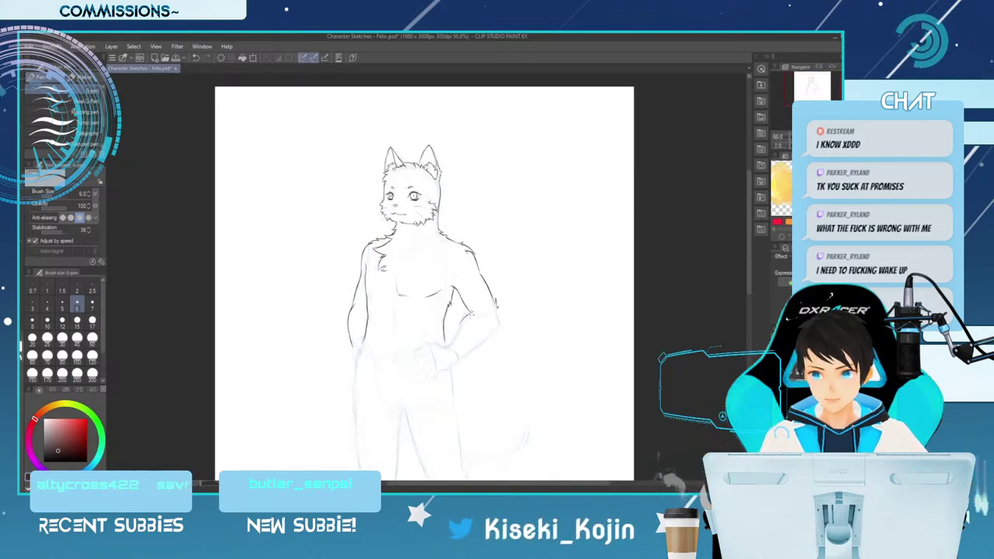
pyautogui.moveTo(475, 311); pyautogui.dragTo(465, 327)
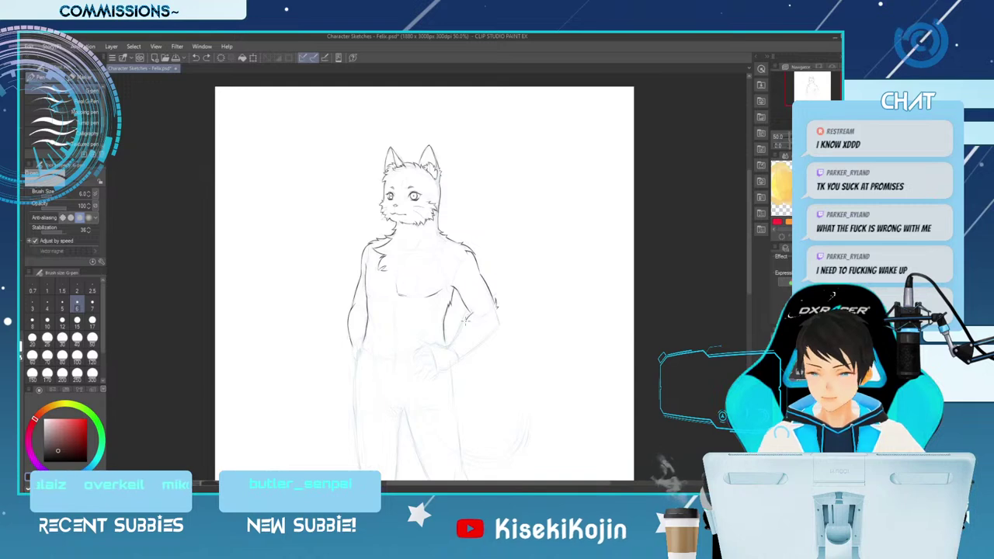
pyautogui.moveTo(467, 315); pyautogui.dragTo(455, 338)
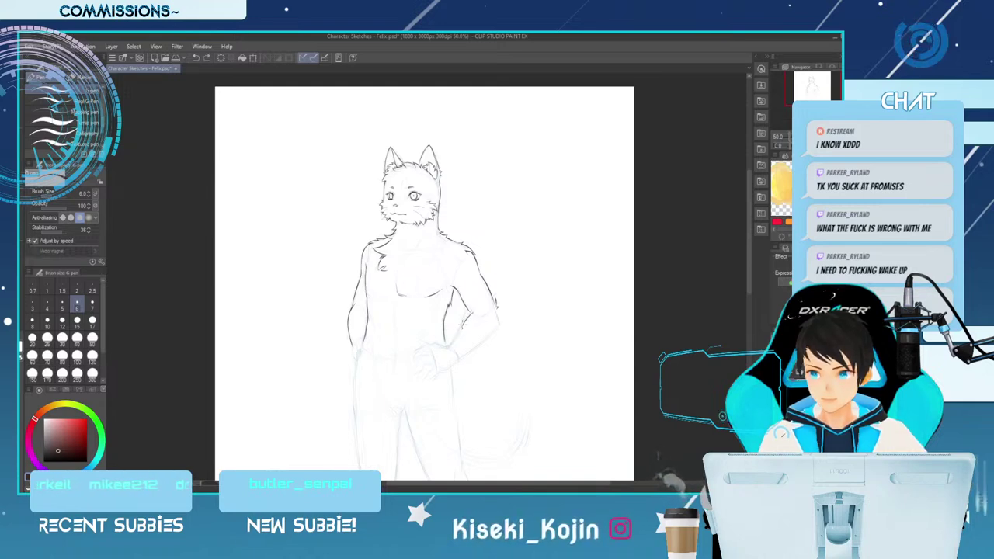
pyautogui.moveTo(494, 289); pyautogui.dragTo(499, 324)
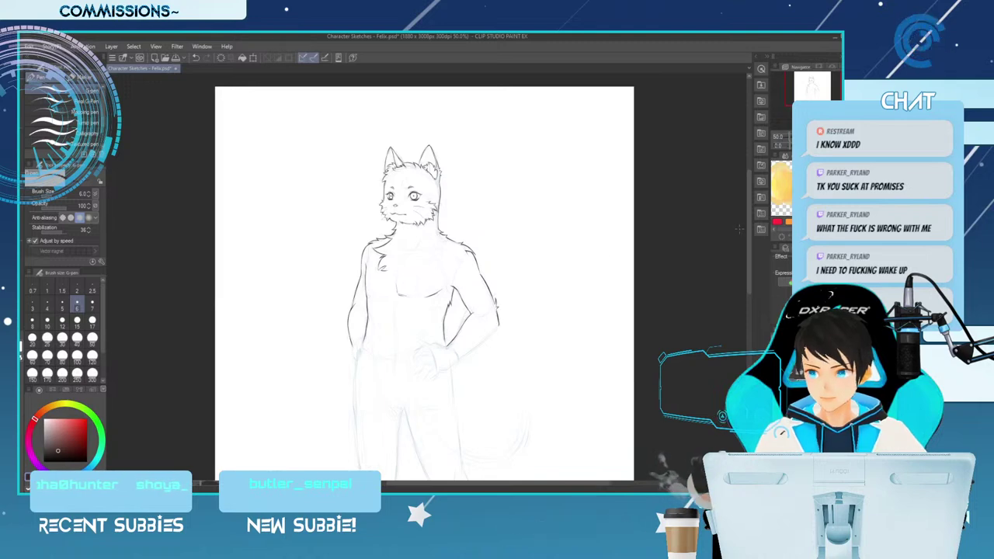
# Rotate the canvas to -25 degrees, ink the bent arm's outer forearm line from elbow to wrist at brush size 6, and save the file.
pyautogui.moveTo(750, 232); pyautogui.dragTo(749, 248)
pyautogui.press('-')
pyautogui.press('-')
pyautogui.press('-')
pyautogui.press('-')
pyautogui.press('-')
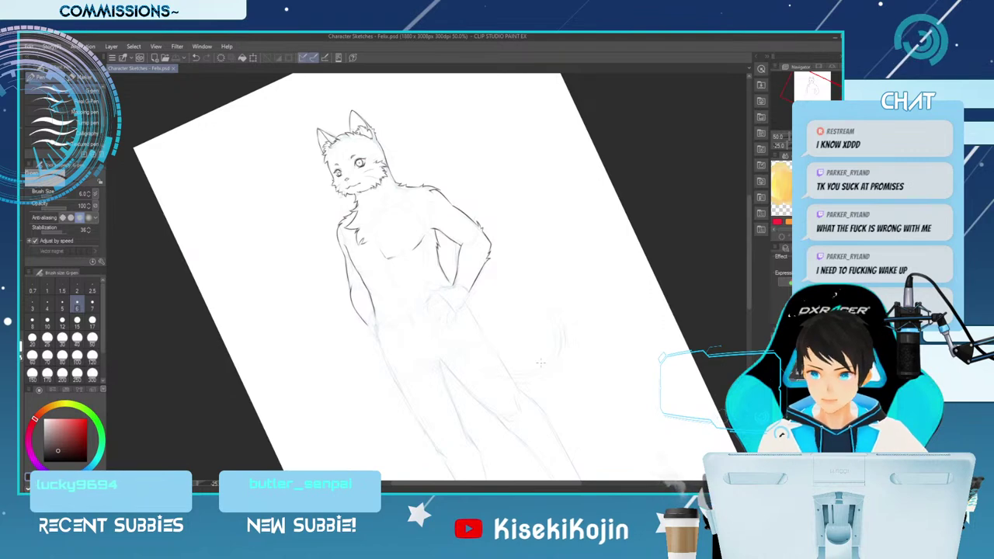
pyautogui.press('^')
pyautogui.press('^')
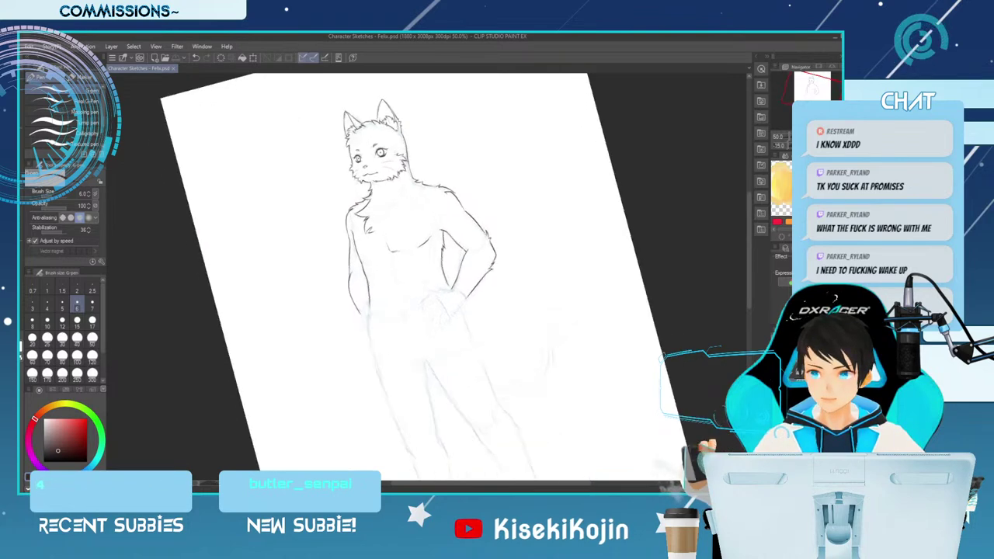
pyautogui.press('^')
pyautogui.press('^')
pyautogui.press('^')
pyautogui.press('^')
pyautogui.press('^')
pyautogui.press('^')
pyautogui.scroll(1, 465, 323)
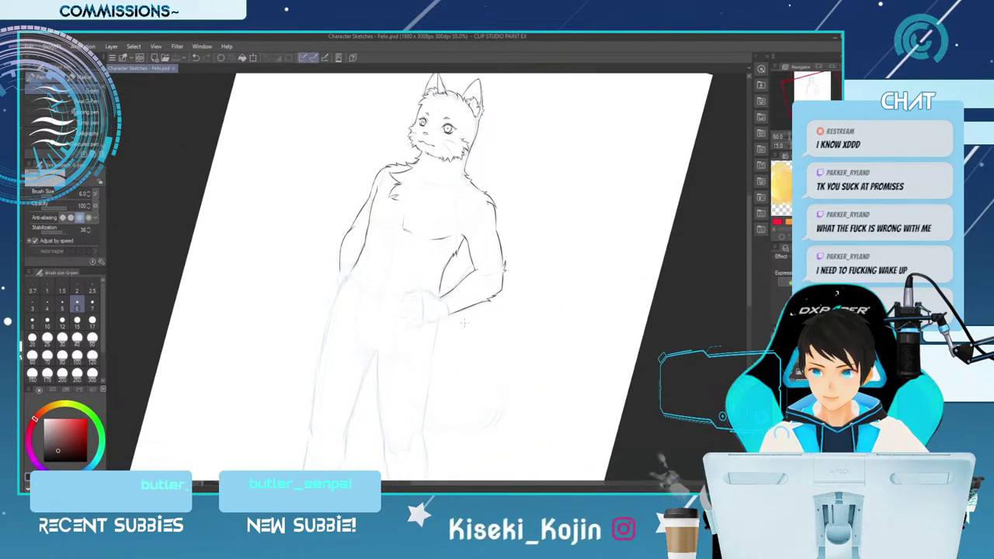
pyautogui.scroll(1, 464, 323)
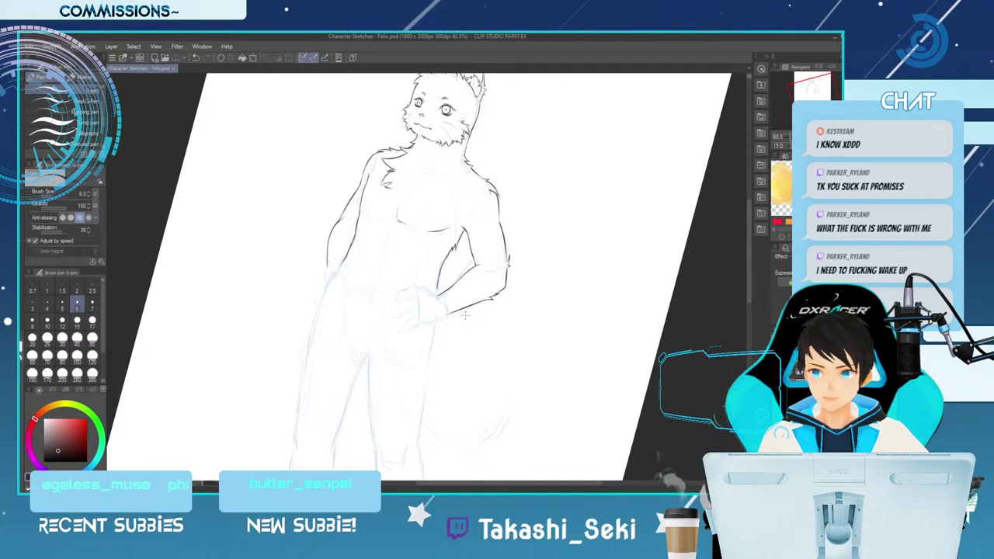
pyautogui.hotkey('ctrl', '+')
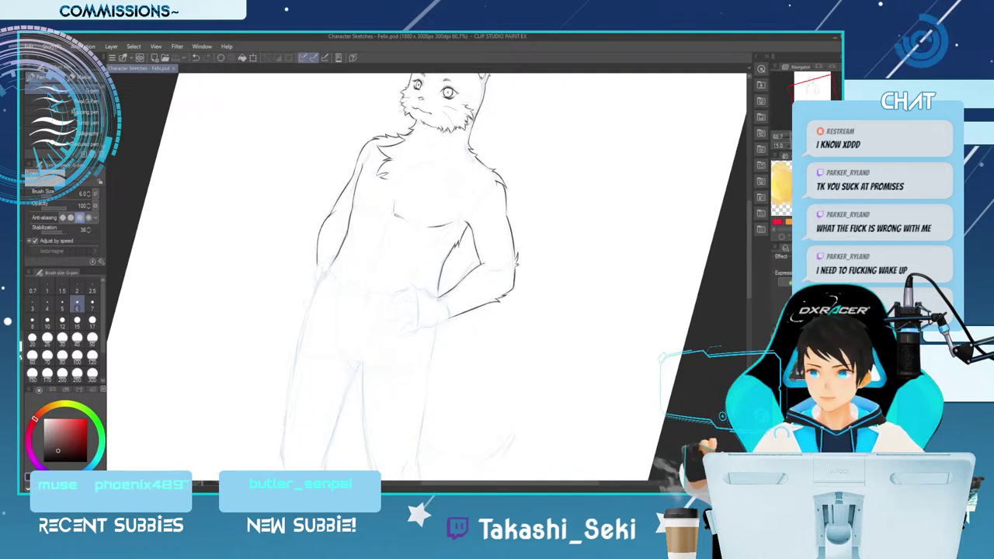
# Ink the hand resting on the hip, from the back of the hand to the finger outlines, at brush size 6, undoing a trial stroke.
pyautogui.press('-')
pyautogui.press('-')
pyautogui.press('-')
pyautogui.press('-')
pyautogui.press('-')
pyautogui.press('-')
pyautogui.press('-')
pyautogui.press('-')
pyautogui.press('-')
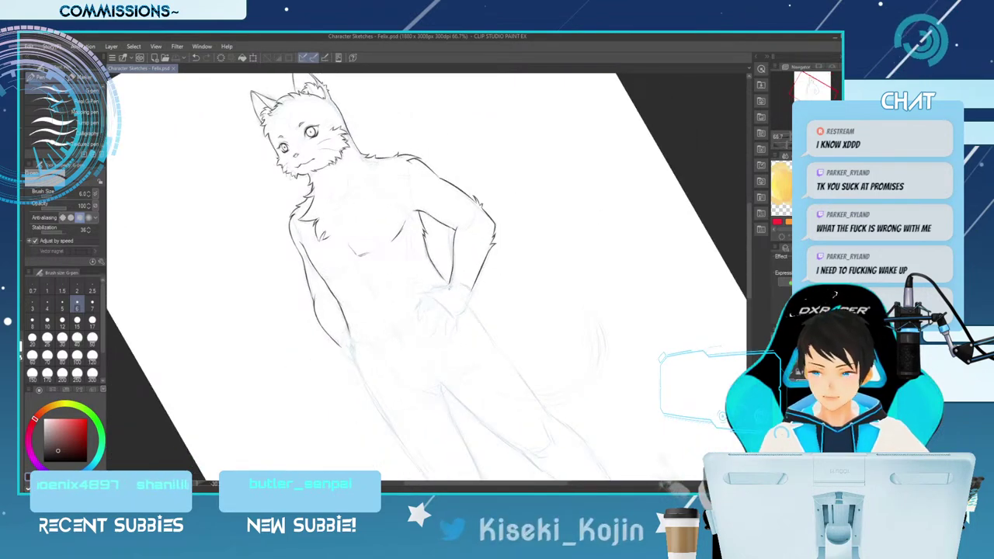
pyautogui.press('-')
pyautogui.press('-')
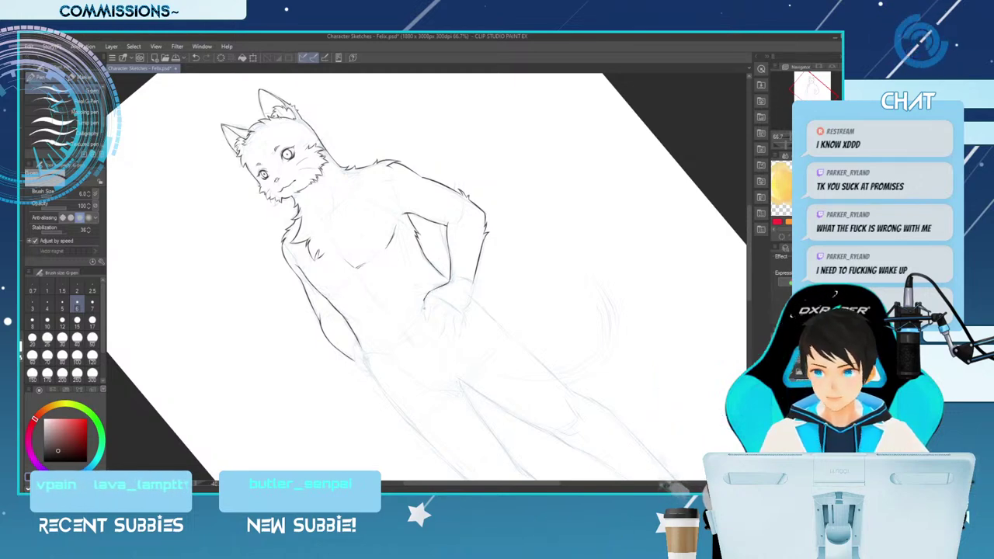
pyautogui.moveTo(424, 305); pyautogui.dragTo(426, 318)
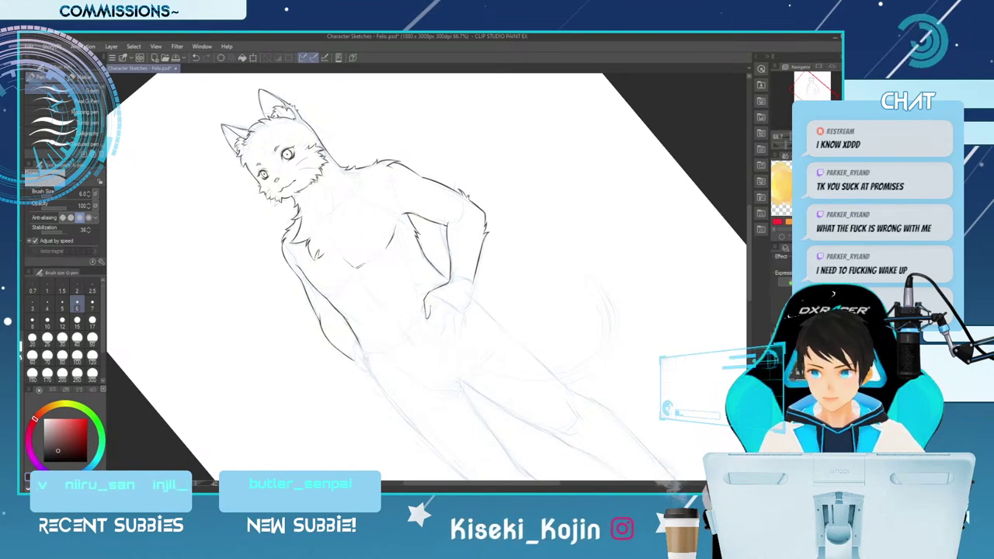
pyautogui.hotkey('ctrl', 'z')
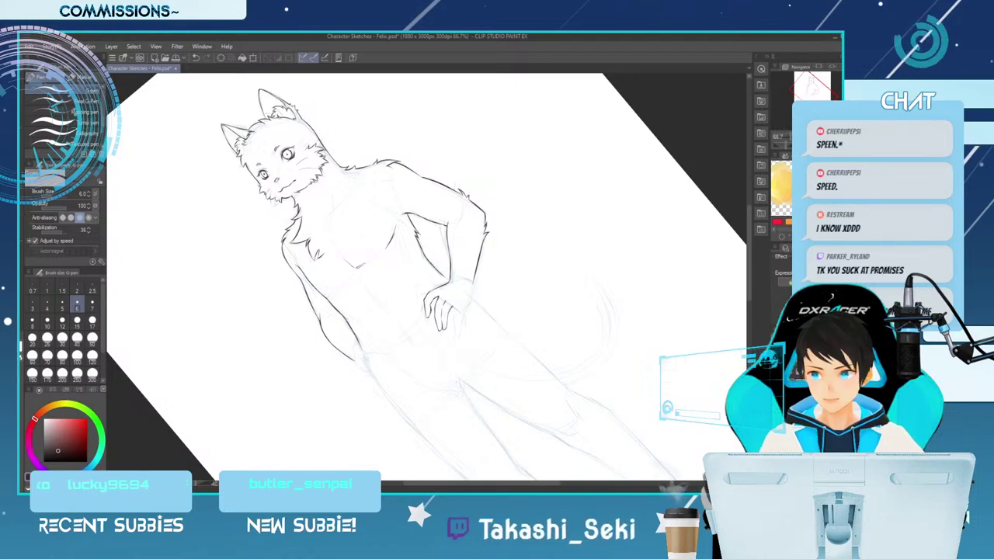
pyautogui.press('^')
pyautogui.press('^')
pyautogui.press('^')
pyautogui.hotkey('ctrl', '-')
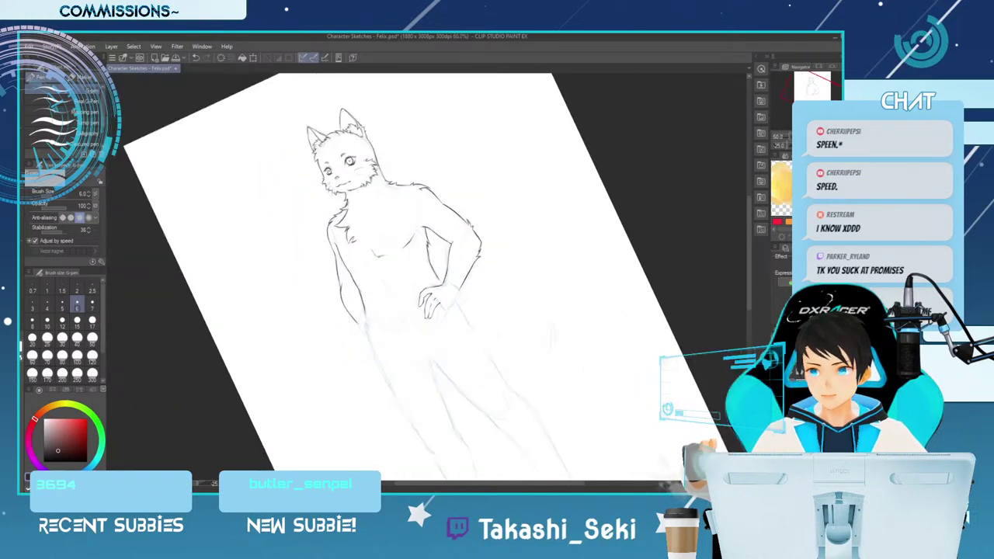
# Finish inking the fingers and palm edge of the hand on the hip at brush size 6, cleaning up with the Eraser at size 17.
pyautogui.moveTo(651, 196); pyautogui.dragTo(589, 214)
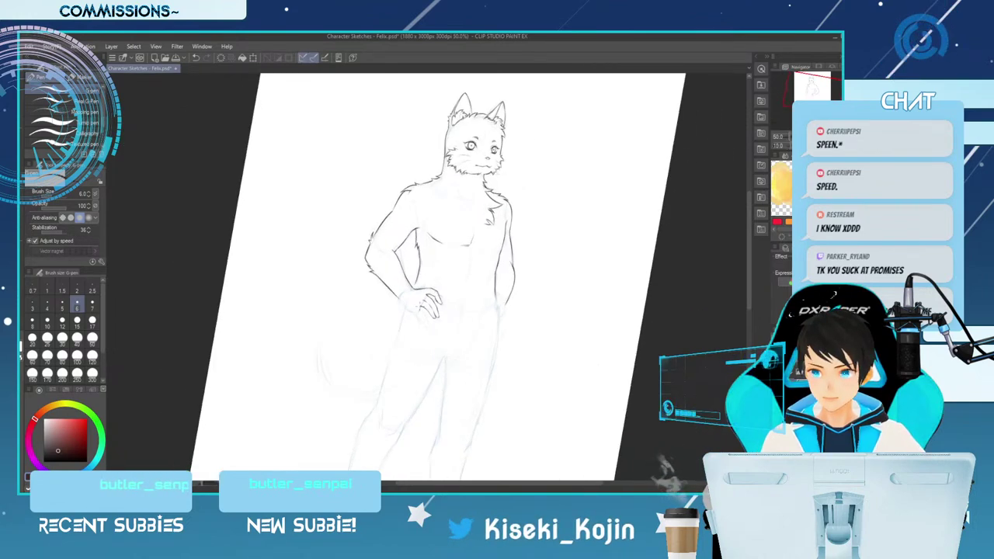
pyautogui.moveTo(420, 306); pyautogui.dragTo(427, 320)
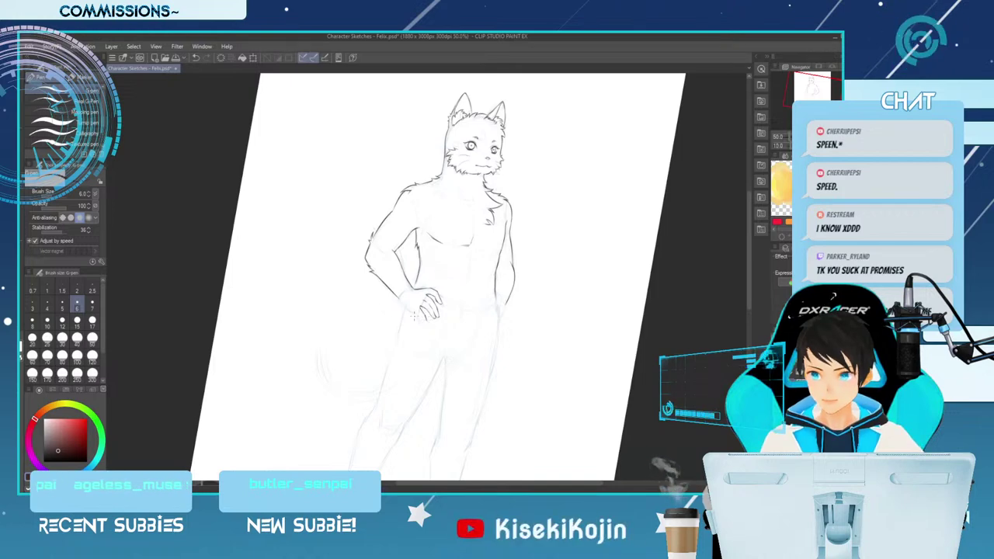
pyautogui.press('h')
pyautogui.press('-')
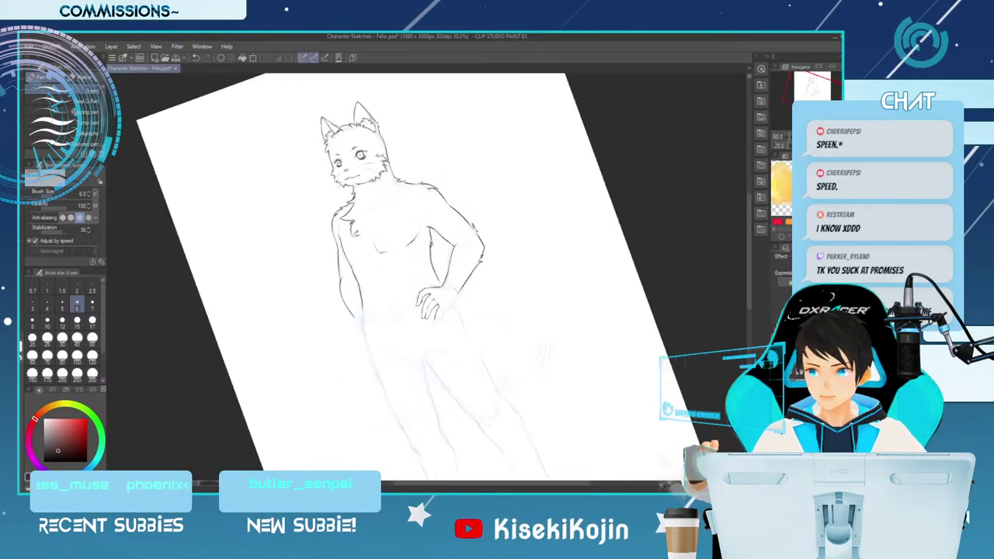
pyautogui.hotkey('ctrl', '+')
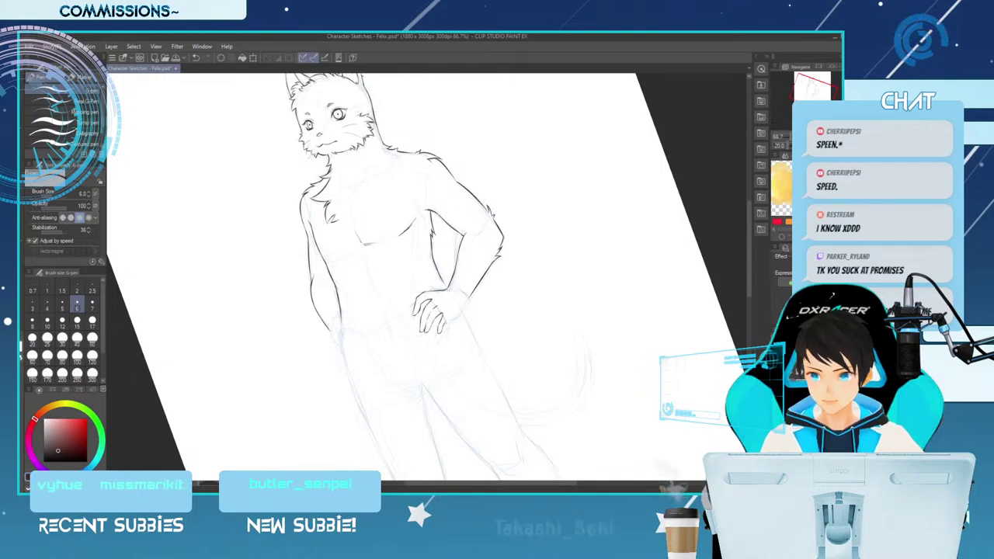
pyautogui.press('e')
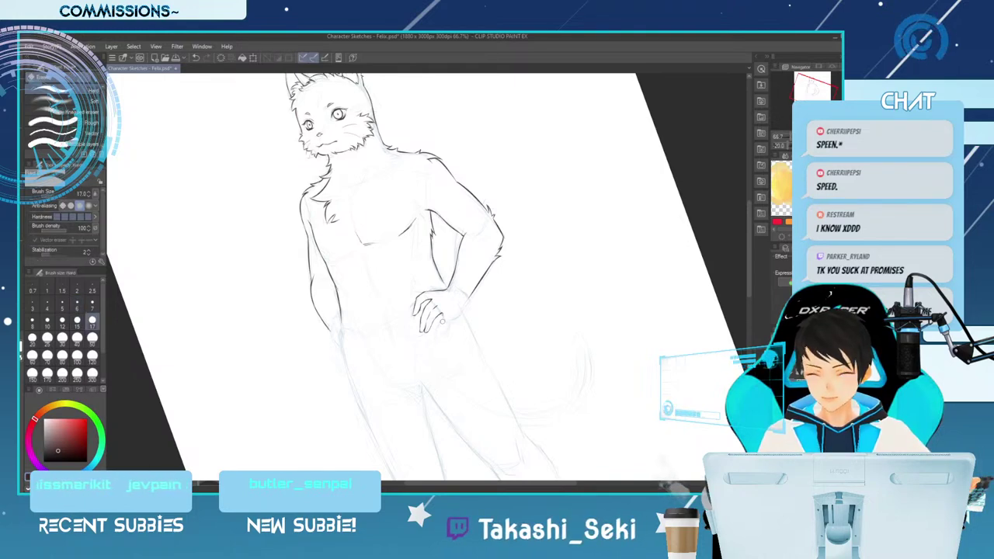
pyautogui.press('p')
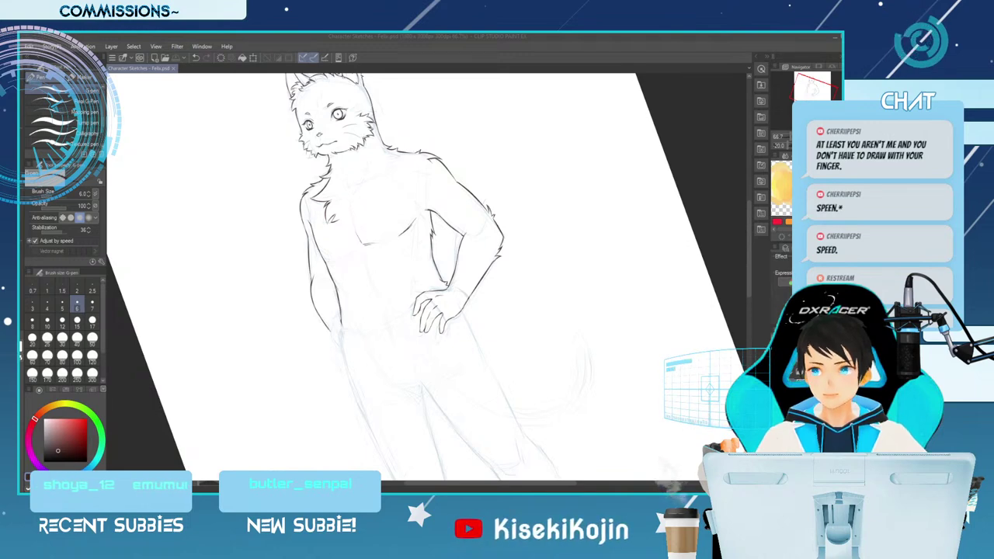
# Rotate the canvas to 15 degrees, ink the waist line beside the straight arm at brush size 8, and tidy it with the Eraser at size 20.
pyautogui.press('^')
pyautogui.press('^')
pyautogui.press('^')
pyautogui.press('^')
pyautogui.press('^')
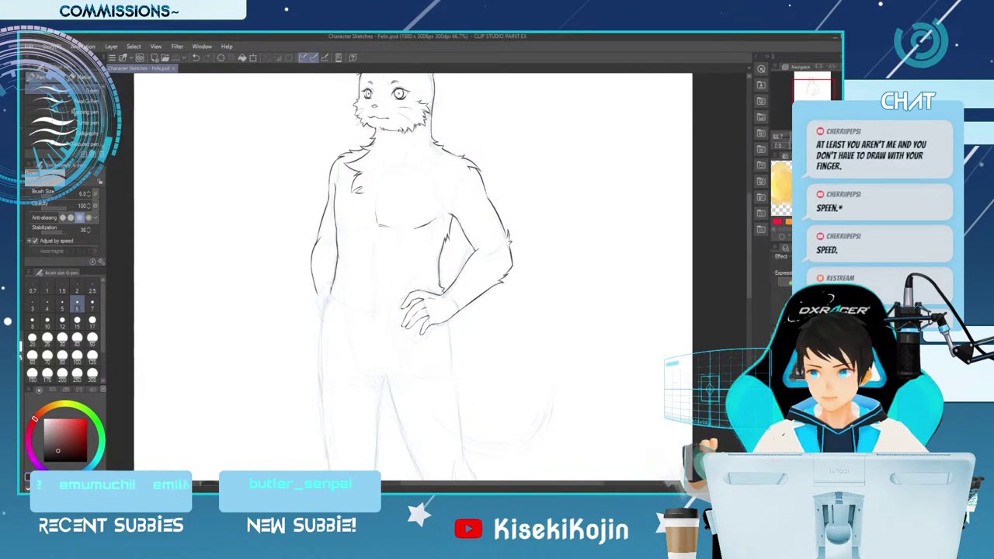
pyautogui.hotkey('ctrl', '-')
pyautogui.press('^')
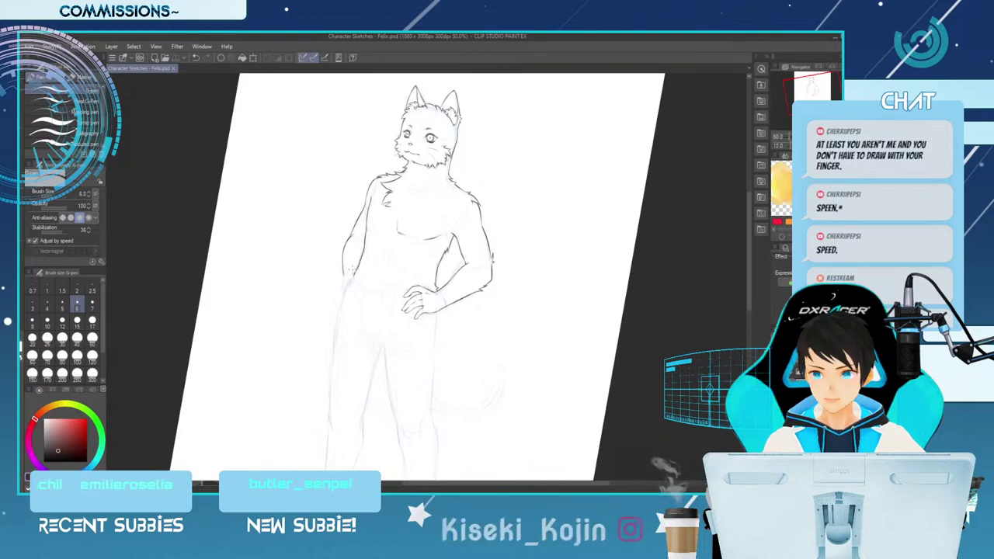
pyautogui.press(']')
pyautogui.press(']')
pyautogui.moveTo(355, 277); pyautogui.dragTo(341, 307)
pyautogui.hotkey('ctrl', 'z')
pyautogui.press('e')
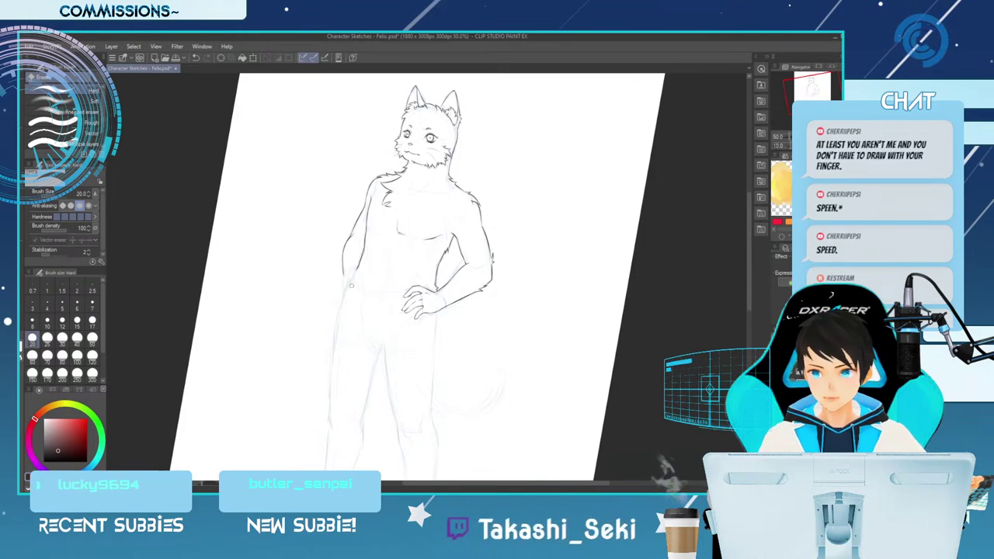
pyautogui.press('p')
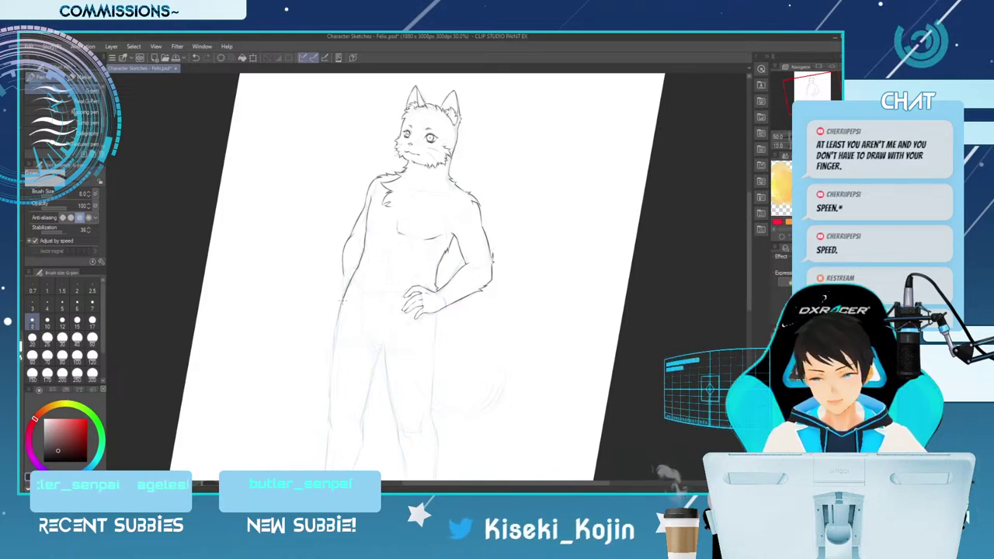
# Ink the outer hip and thigh line below the straight arm and the other leg's inner thigh line at brush size 8, undoing trial strokes.
pyautogui.moveTo(342, 302); pyautogui.dragTo(332, 364)
pyautogui.hotkey('ctrl', 'z')
pyautogui.hotkey('ctrl', 'z')
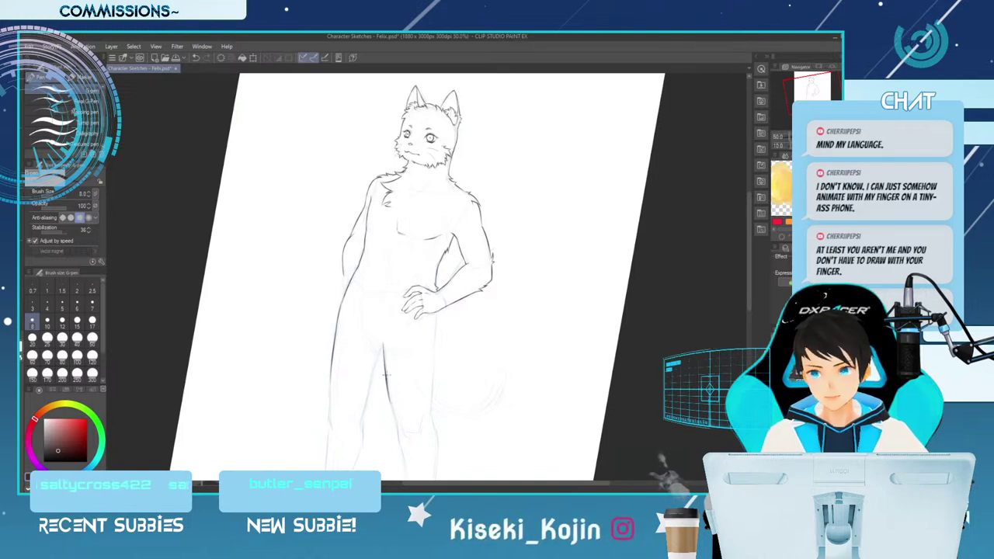
pyautogui.moveTo(387, 389); pyautogui.dragTo(396, 418)
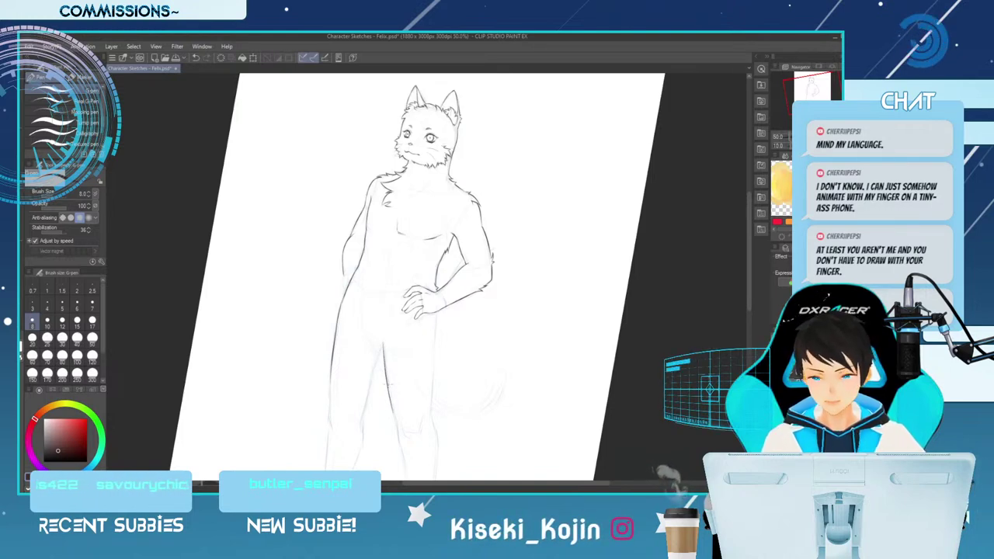
pyautogui.moveTo(385, 367); pyautogui.dragTo(394, 418)
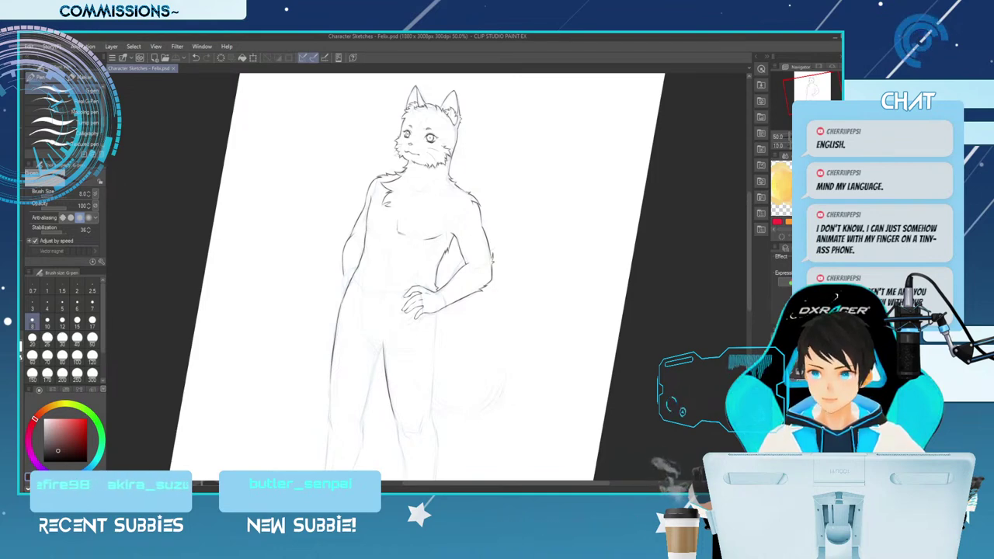
pyautogui.click(364, 240)
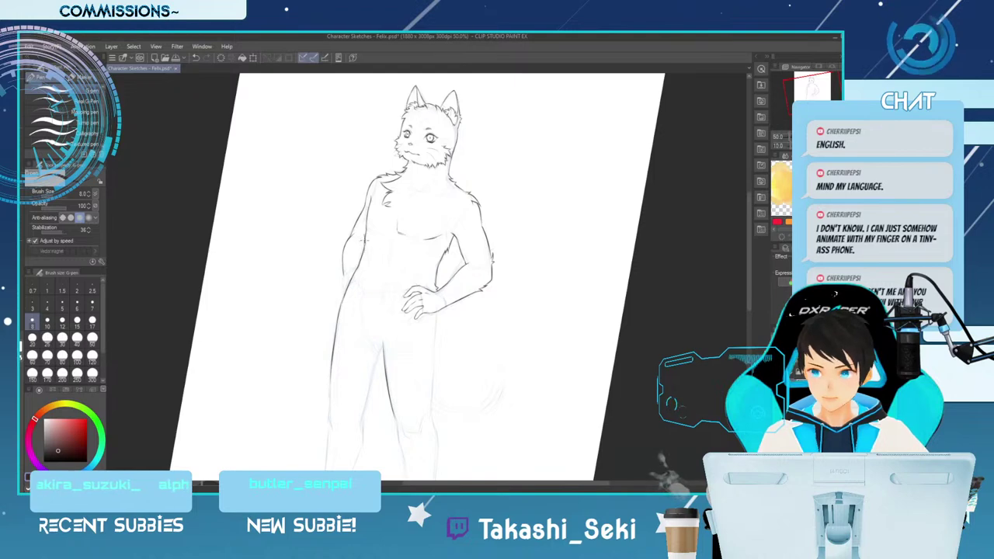
pyautogui.hotkey('ctrl', 'z')
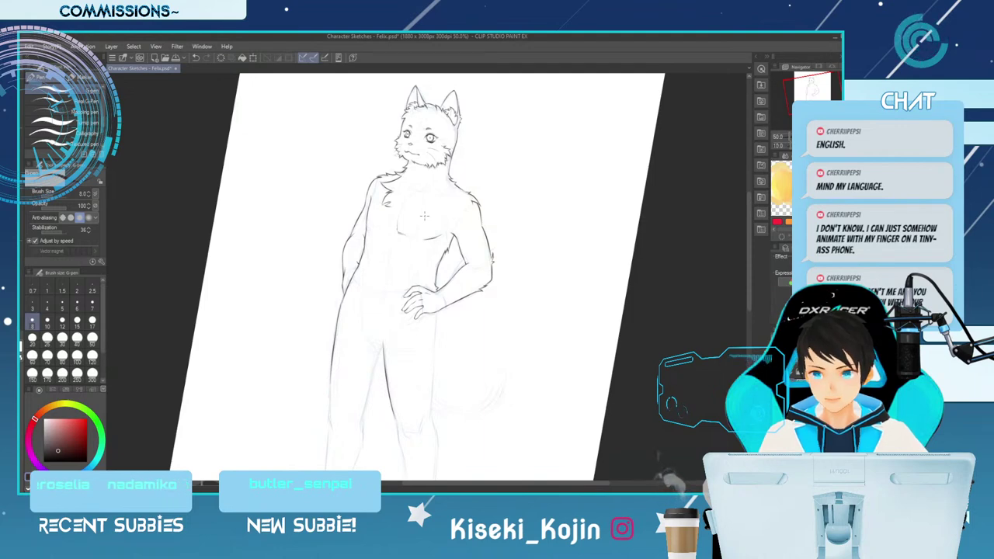
# Ink the outer thigh line below the hand on the hip and that leg's knee contours at brush size 8.
pyautogui.press('-')
pyautogui.press('-')
pyautogui.press('-')
pyautogui.press('-')
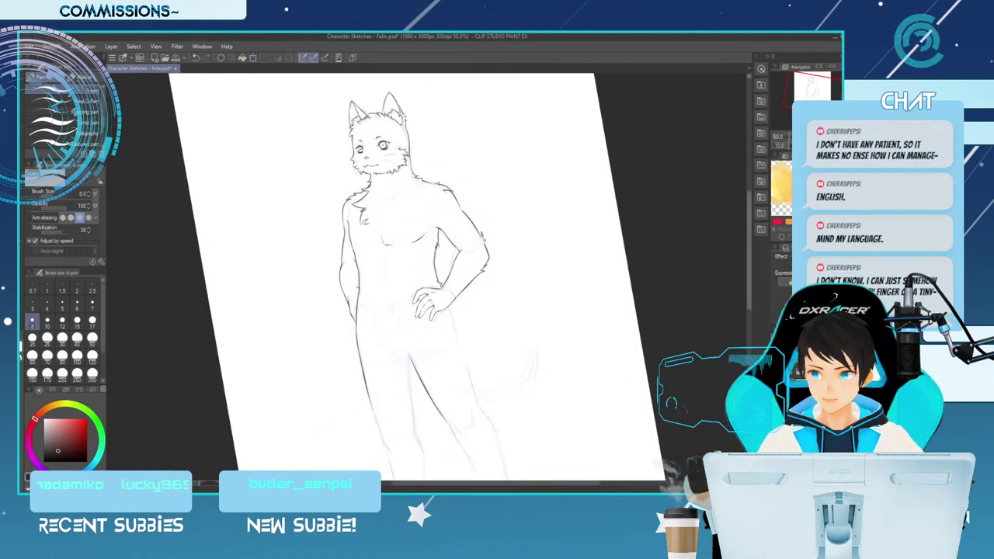
pyautogui.scroll(-2, 707, 281)
pyautogui.press('^')
pyautogui.press('^')
pyautogui.press('^')
pyautogui.press('^')
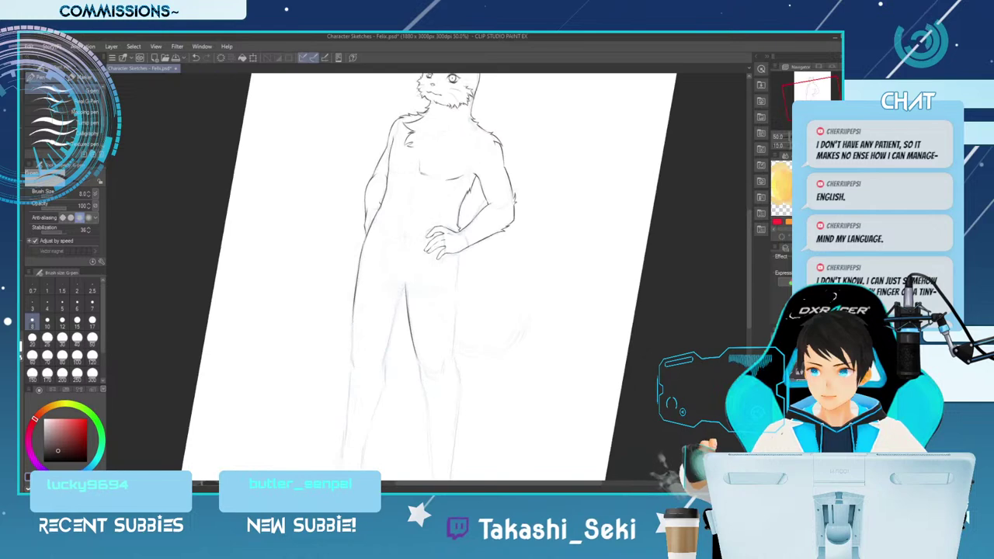
pyautogui.scroll(-3, 661, 233)
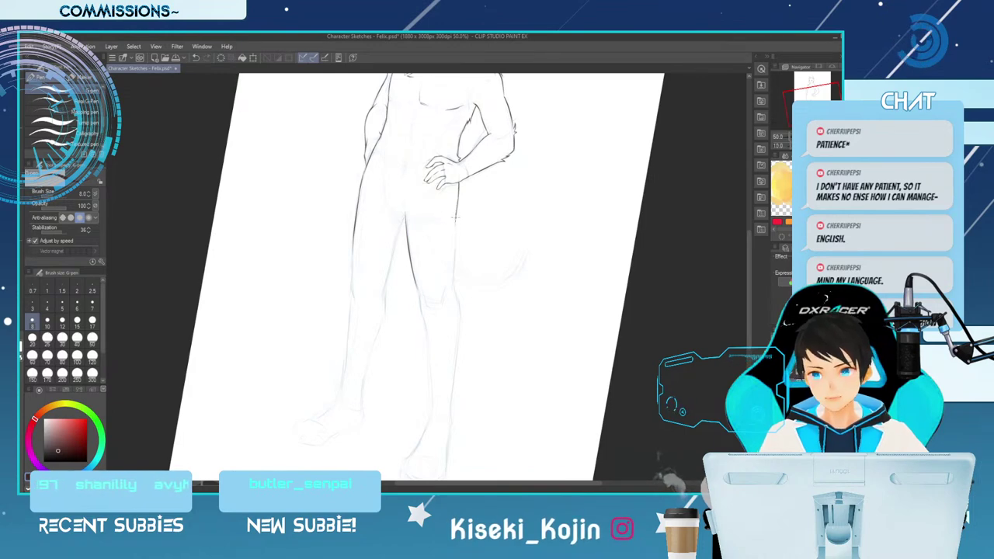
pyautogui.moveTo(459, 202); pyautogui.dragTo(453, 276)
pyautogui.hotkey('ctrl', 'z')
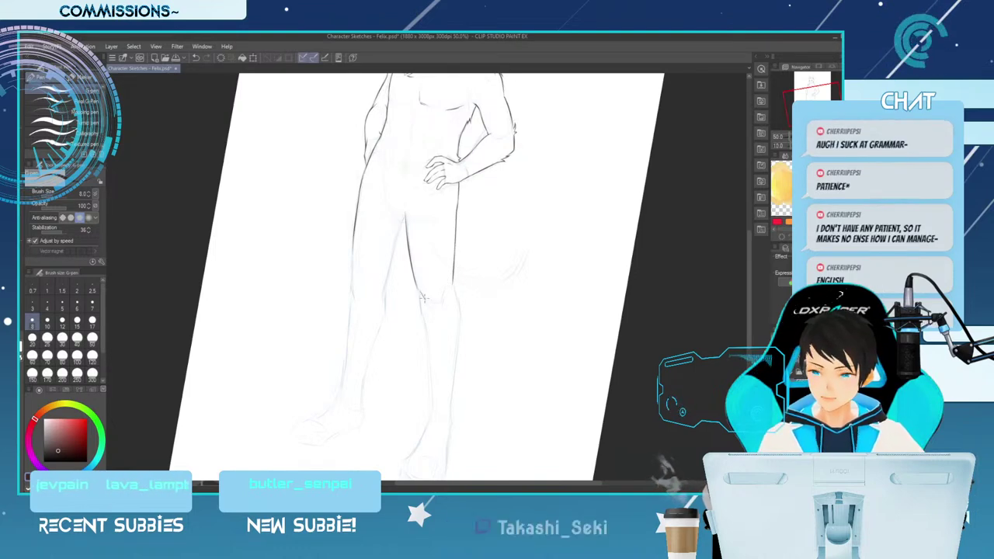
pyautogui.moveTo(420, 289); pyautogui.dragTo(432, 308)
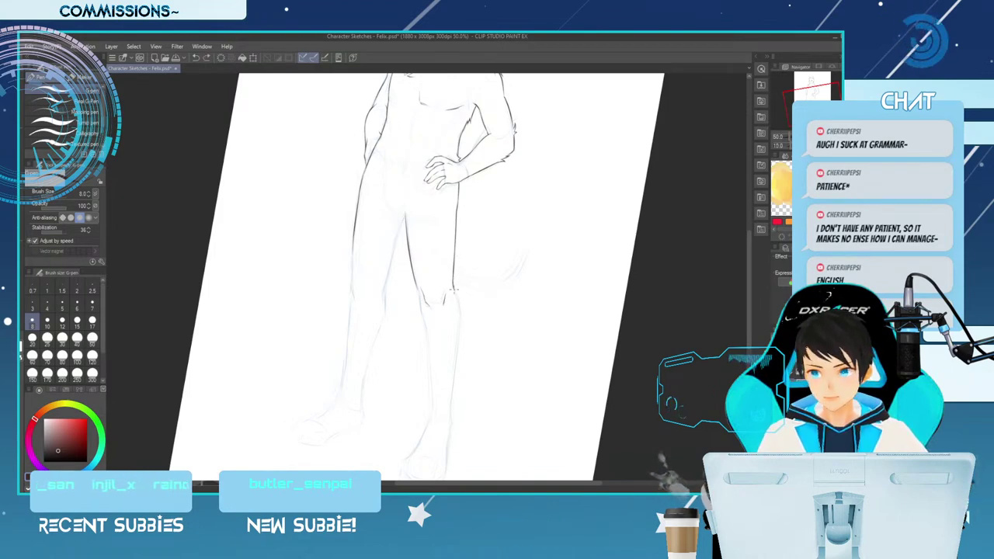
pyautogui.moveTo(454, 281); pyautogui.dragTo(457, 314)
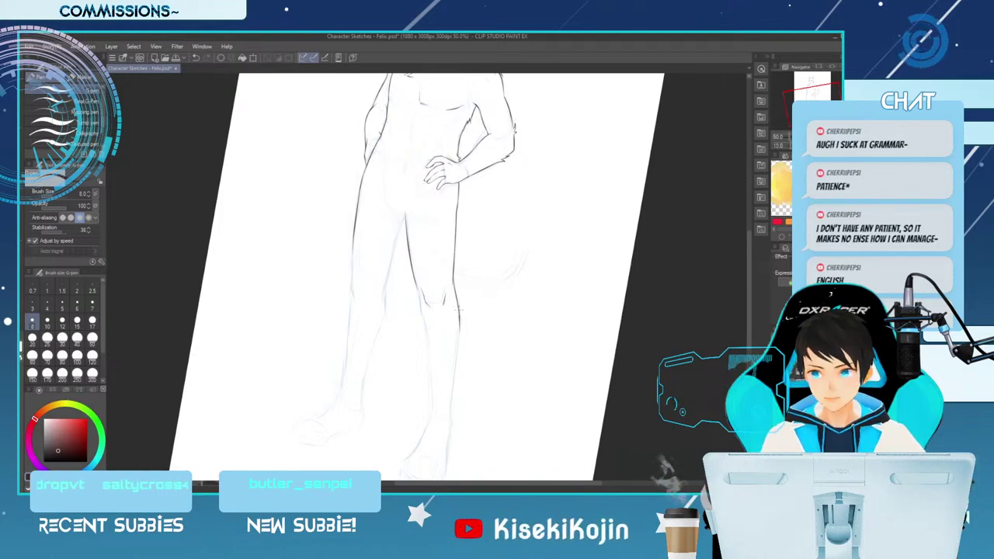
pyautogui.moveTo(459, 303); pyautogui.dragTo(457, 339)
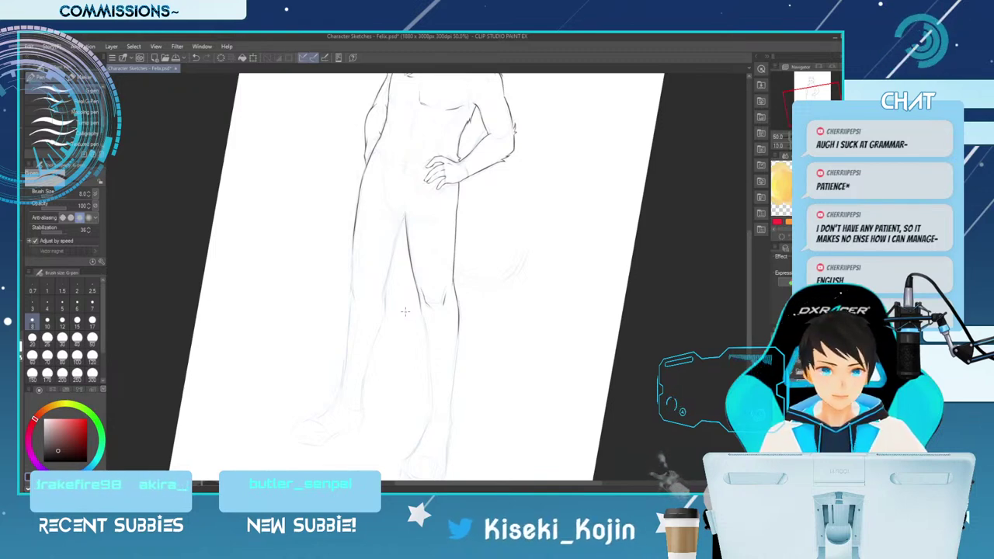
pyautogui.scroll(-2, 708, 259)
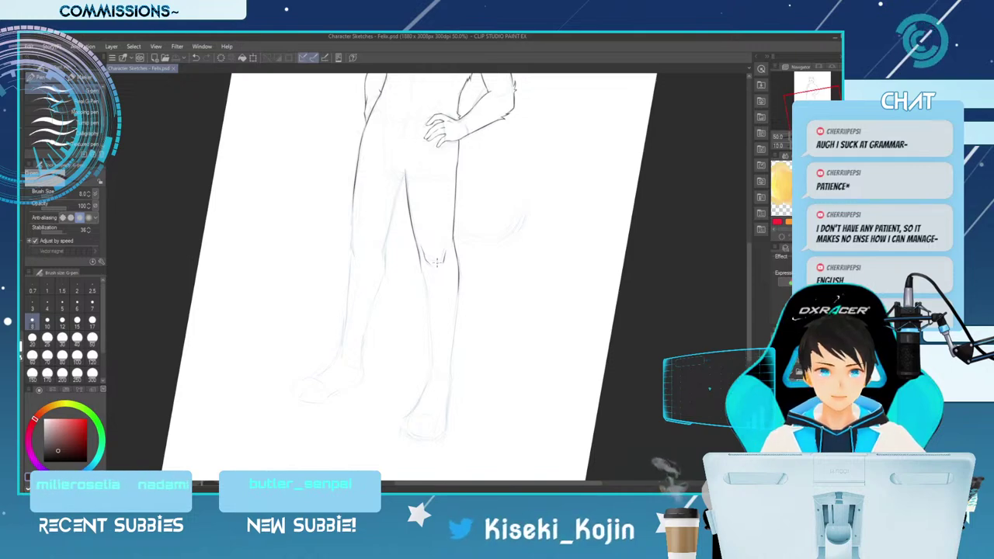
# Ink both sides of the same leg's shin and calf from knee to ankle at brush size 7, undoing a trial stroke.
pyautogui.press('[')
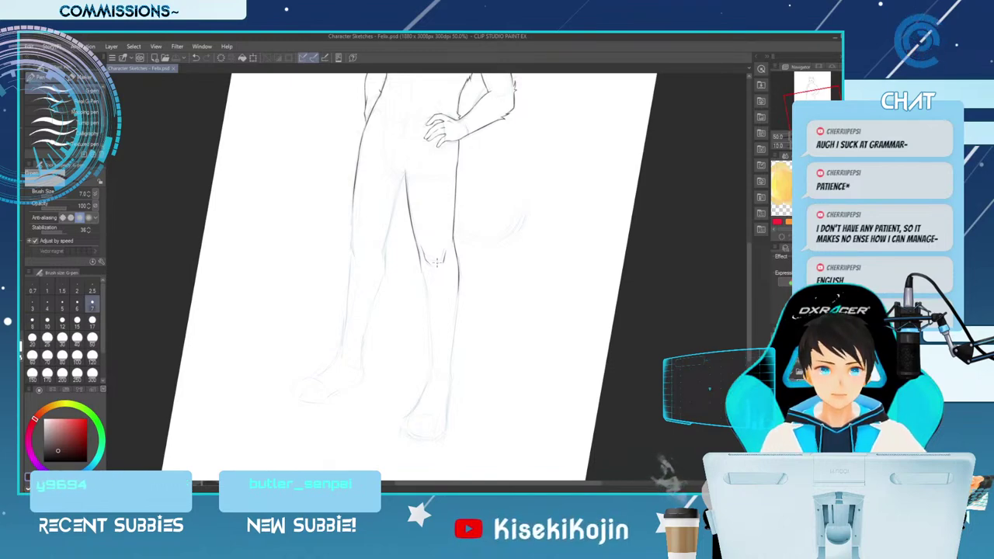
pyautogui.moveTo(420, 257); pyautogui.dragTo(427, 275)
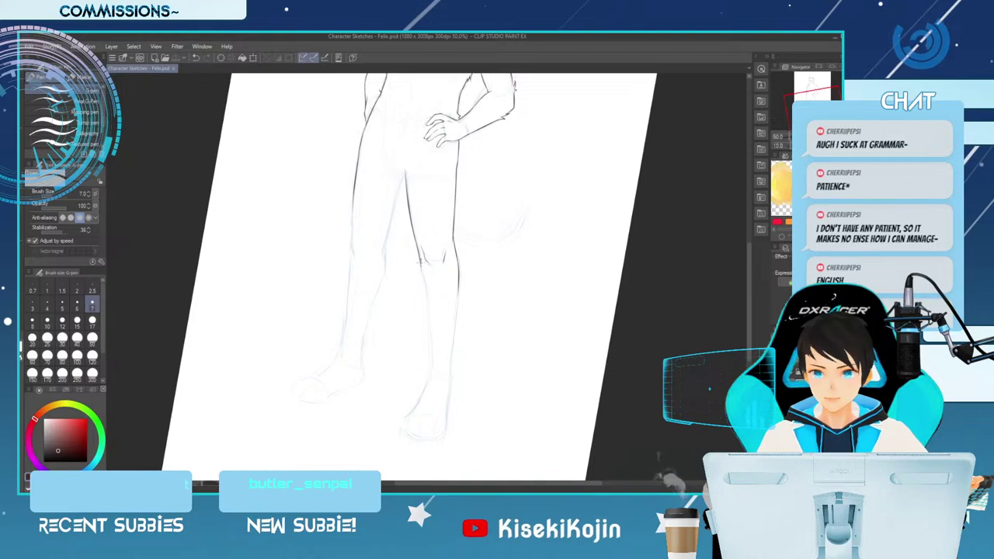
pyautogui.hotkey('ctrl', 'z')
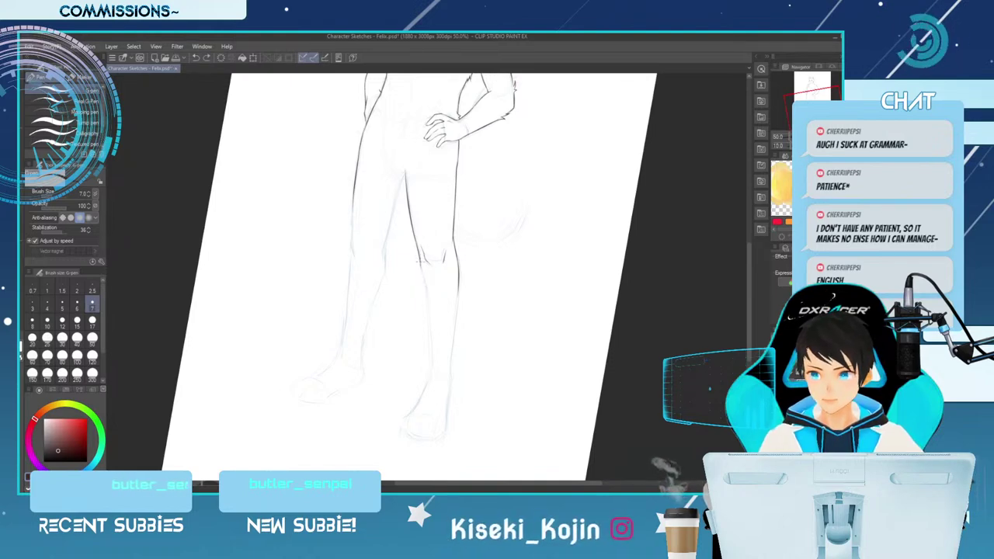
pyautogui.moveTo(422, 264); pyautogui.dragTo(429, 341)
pyautogui.moveTo(427, 299); pyautogui.dragTo(430, 365)
pyautogui.moveTo(458, 289); pyautogui.dragTo(450, 360)
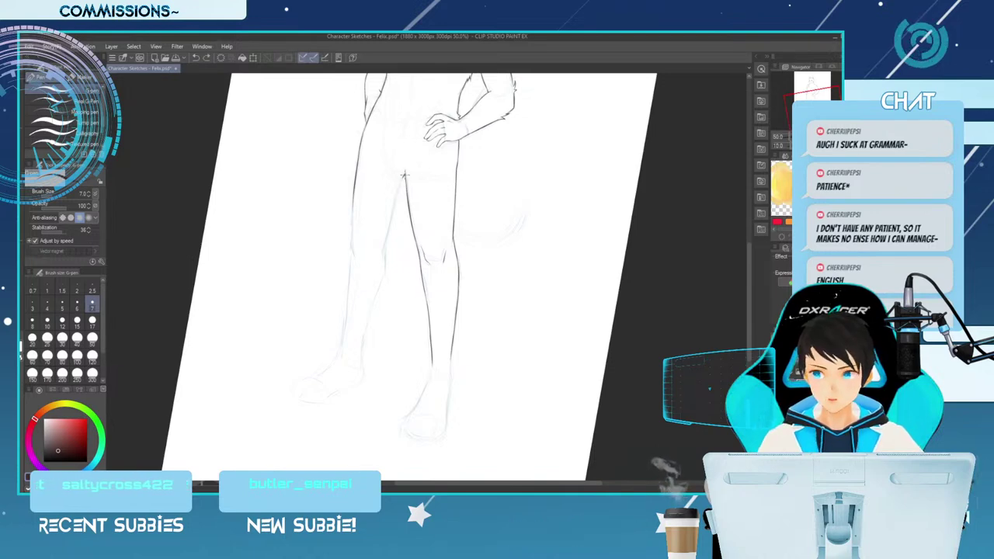
# Ink the torso's inner contours at brush size 7: the pelvis curve, the abdomen midline and the chest line, undoing trial strokes.
pyautogui.press('e')
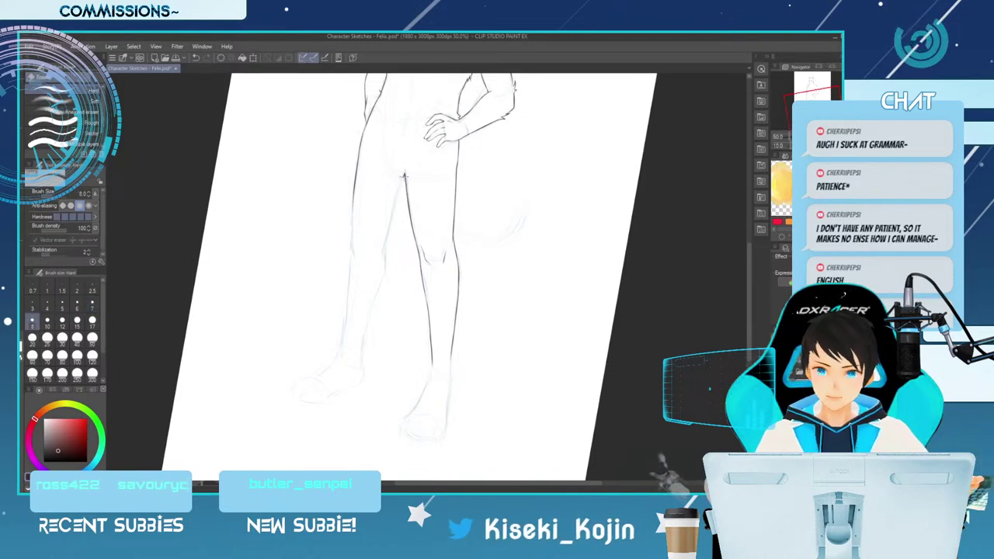
pyautogui.press('p')
pyautogui.moveTo(393, 169)
pyautogui.mouseDown()
pyautogui.moveTo(404, 174)
pyautogui.moveTo(395, 236)
pyautogui.moveTo(405, 239)
pyautogui.mouseUp()
pyautogui.hotkey('ctrl', 'z')
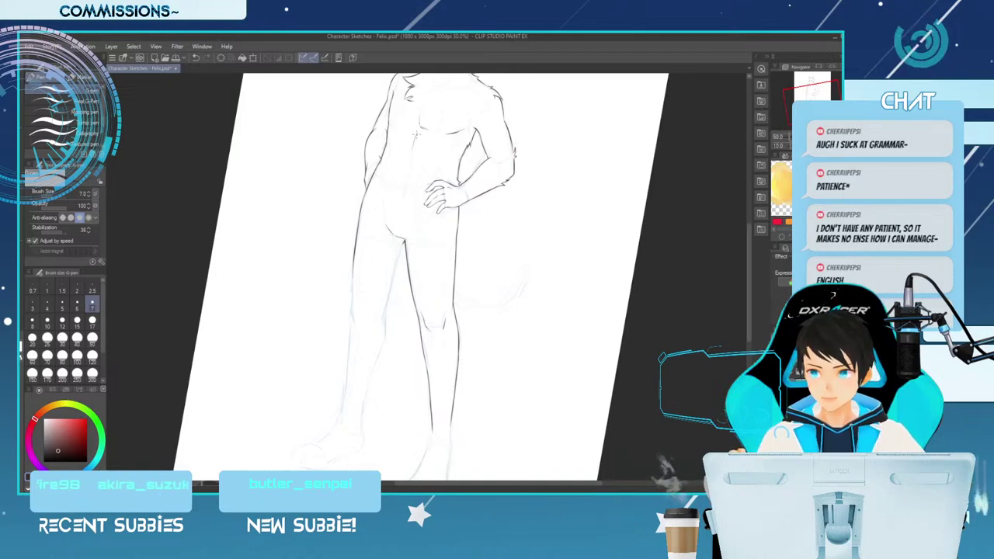
pyautogui.moveTo(415, 139); pyautogui.dragTo(411, 164)
pyautogui.hotkey('ctrl', 'z')
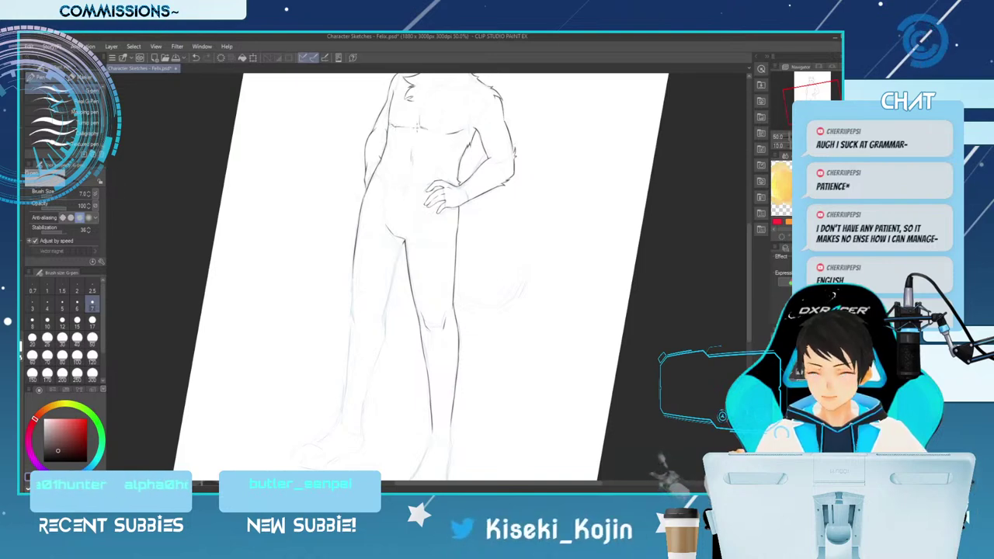
# Ink the lower outer thigh line and the inner knee and calf line of the leg below the straight arm, undoing trial strokes.
pyautogui.press('-')
pyautogui.press('-')
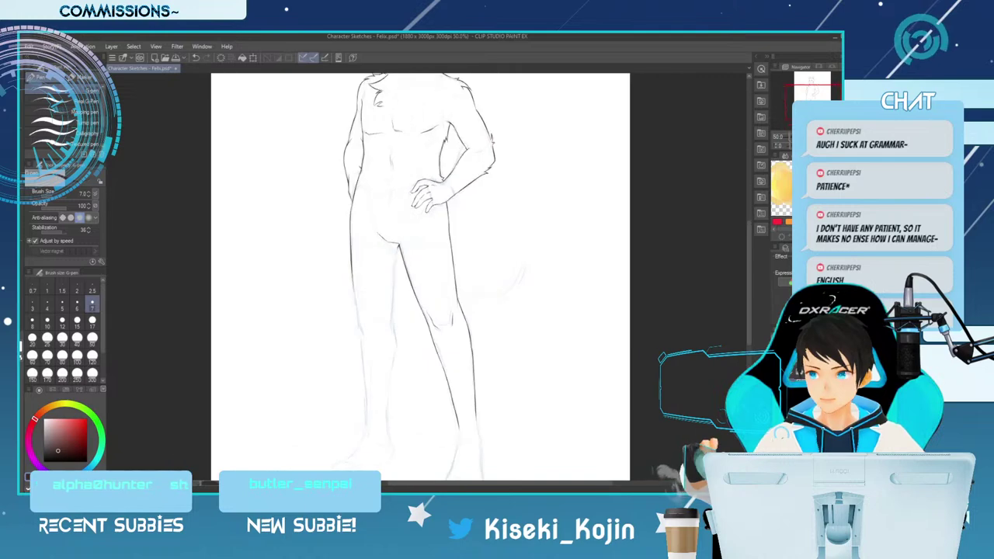
pyautogui.scroll(2, 511, 189)
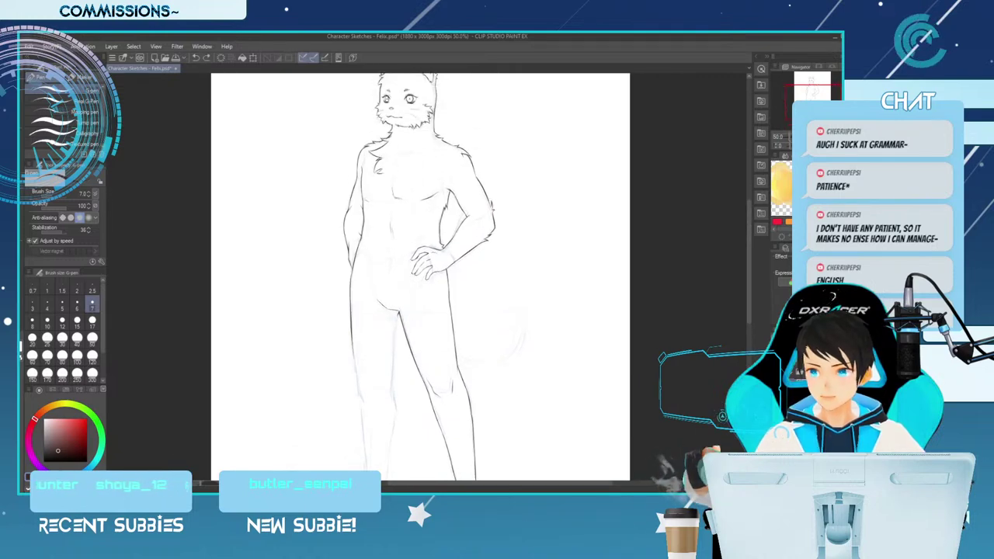
pyautogui.press('h')
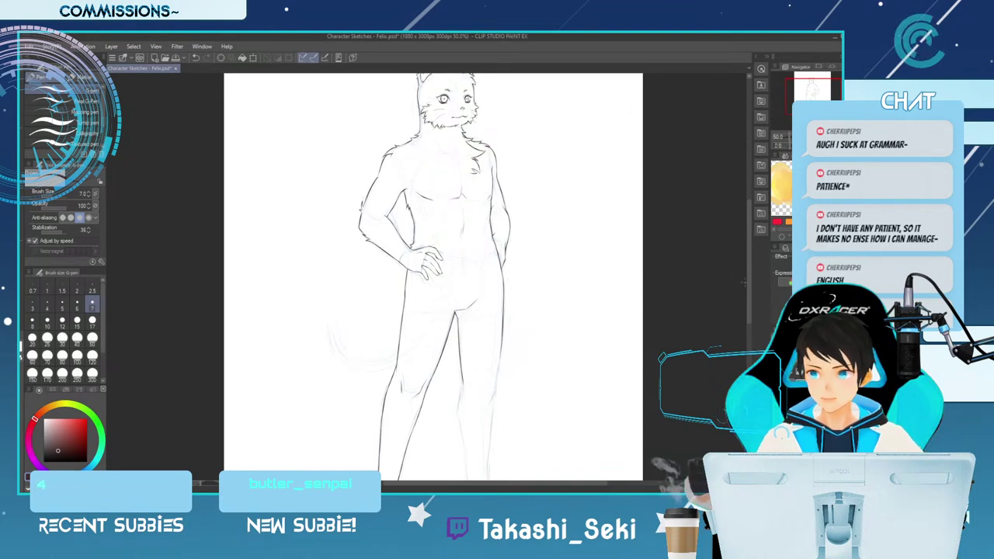
pyautogui.scroll(-5, 504, 223)
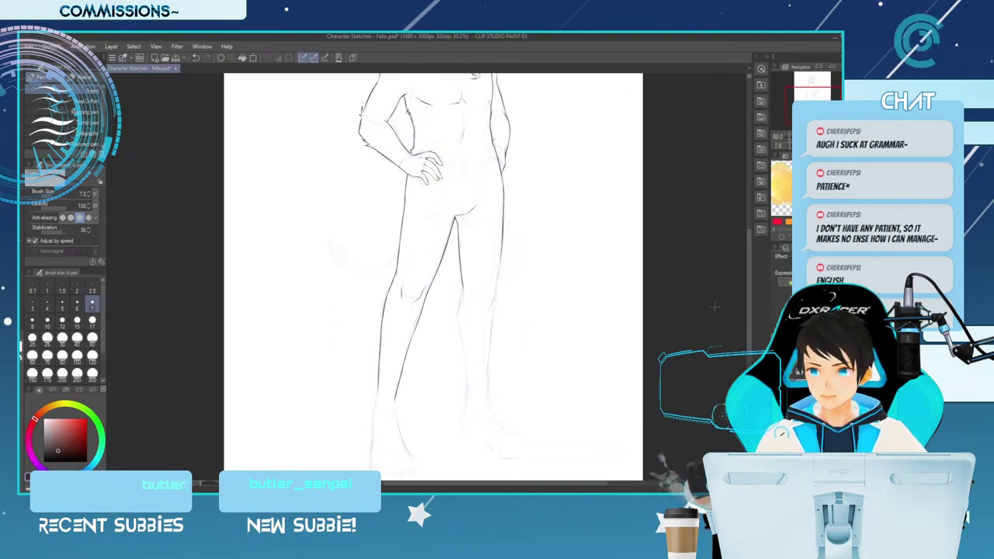
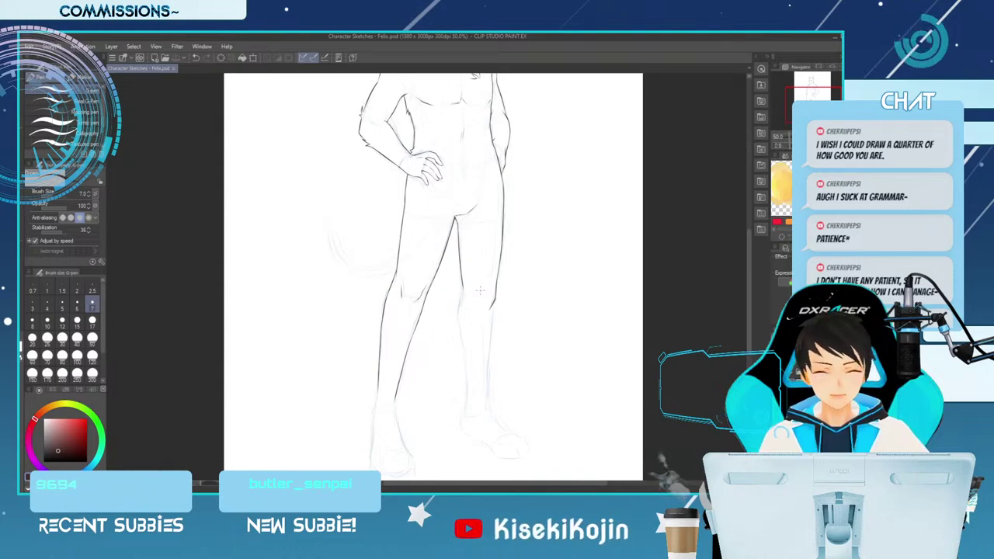
pyautogui.scroll(-3, 480, 291)
pyautogui.moveTo(463, 223); pyautogui.dragTo(462, 235)
pyautogui.hotkey('ctrl', 'z')
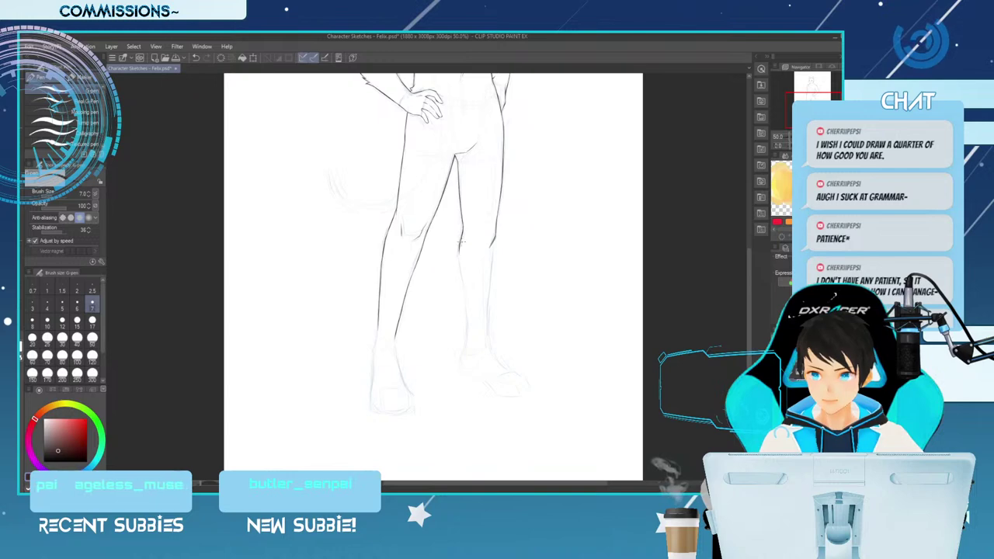
pyautogui.moveTo(460, 249); pyautogui.dragTo(466, 292)
pyautogui.hotkey('ctrl', 'z')
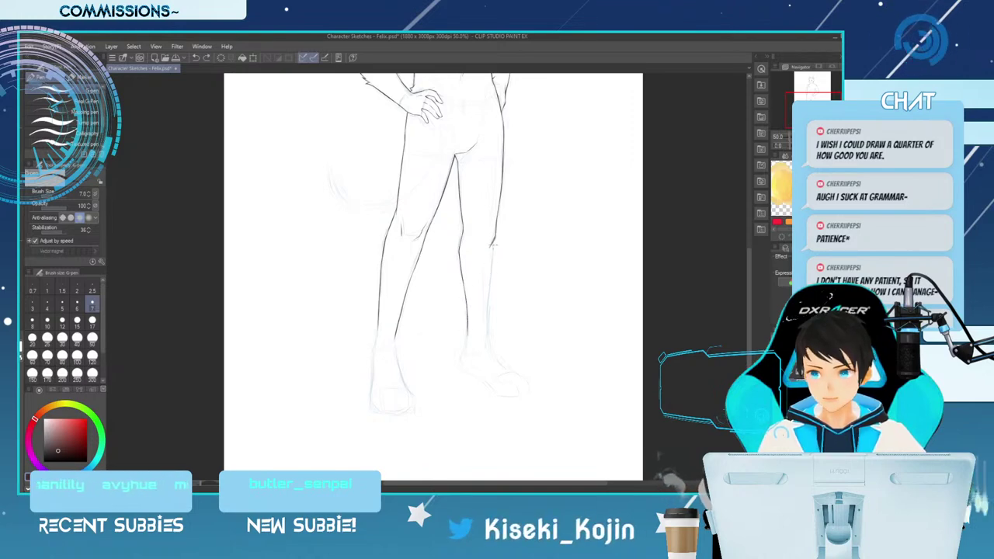
# Ink the same leg's outer shin line, knee mark and inner ankle line at brush size 7, undoing trial strokes.
pyautogui.moveTo(493, 243); pyautogui.dragTo(489, 294)
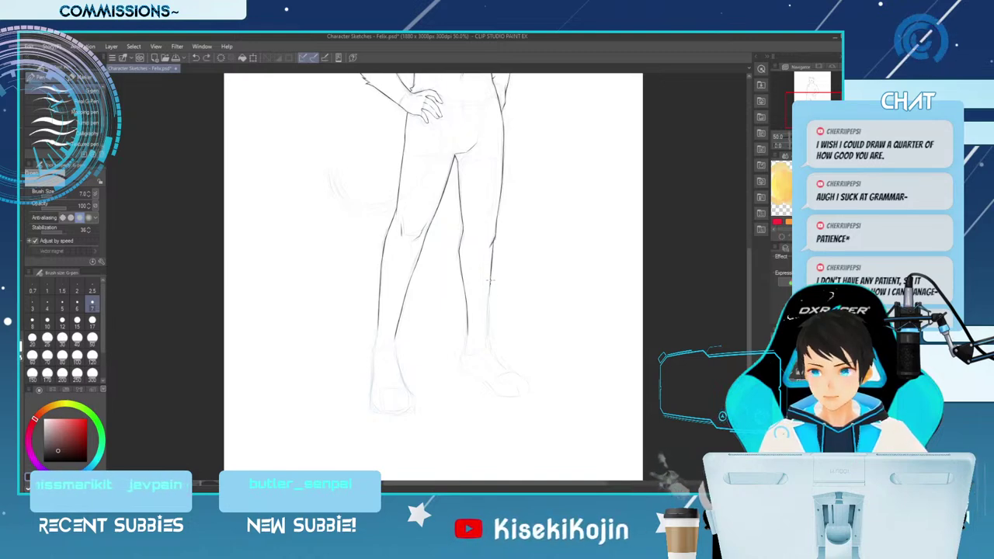
pyautogui.hotkey('ctrl', 'z')
pyautogui.moveTo(490, 289); pyautogui.dragTo(487, 330)
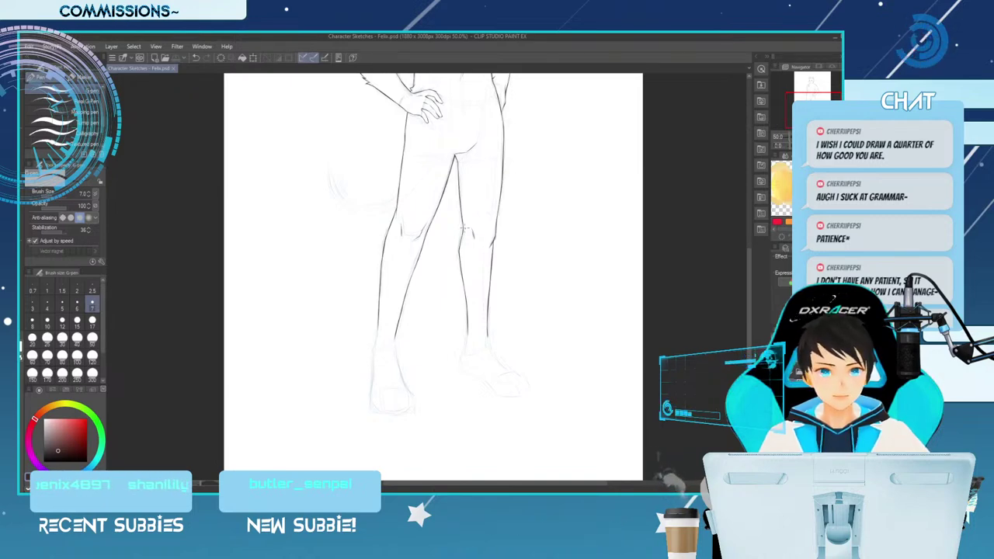
pyautogui.moveTo(468, 331); pyautogui.dragTo(468, 367)
pyautogui.hotkey('ctrl', 'z')
pyautogui.hotkey('ctrl', 'z')
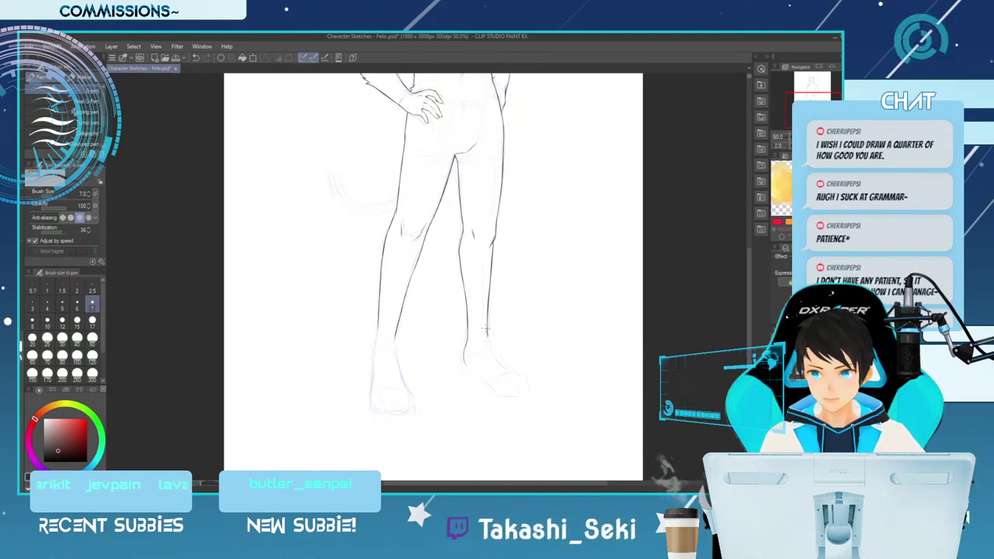
# Flip the canvas view and ink both sides of the other leg's ankle and foot at brush size 7, undoing a trial stroke.
pyautogui.press('h')
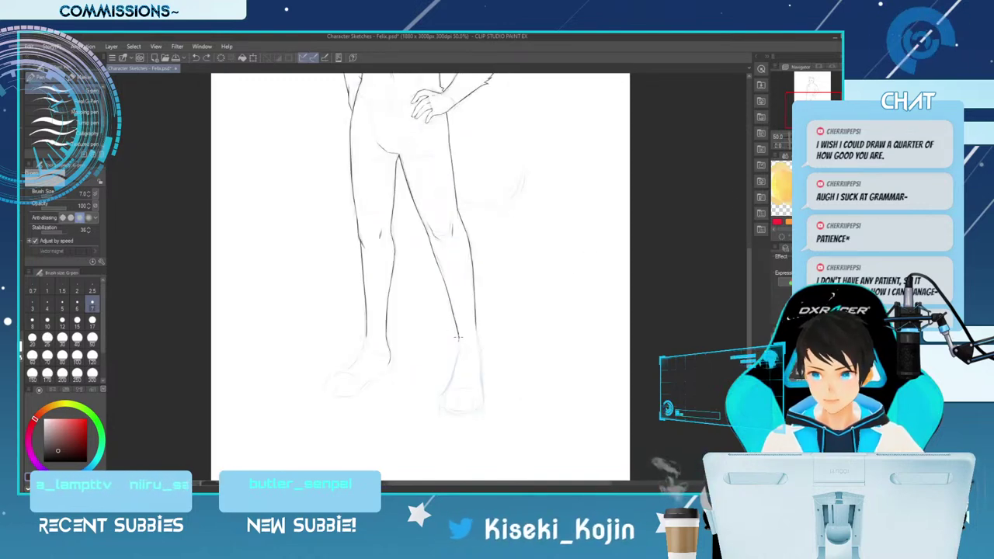
pyautogui.moveTo(456, 364); pyautogui.dragTo(444, 391)
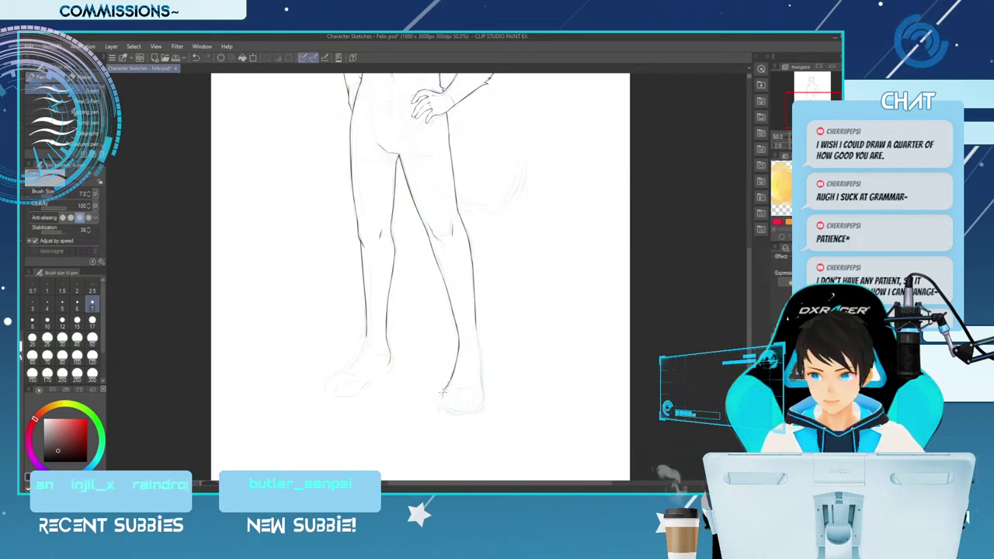
pyautogui.moveTo(448, 387); pyautogui.dragTo(443, 408)
pyautogui.hotkey('ctrl', 'z')
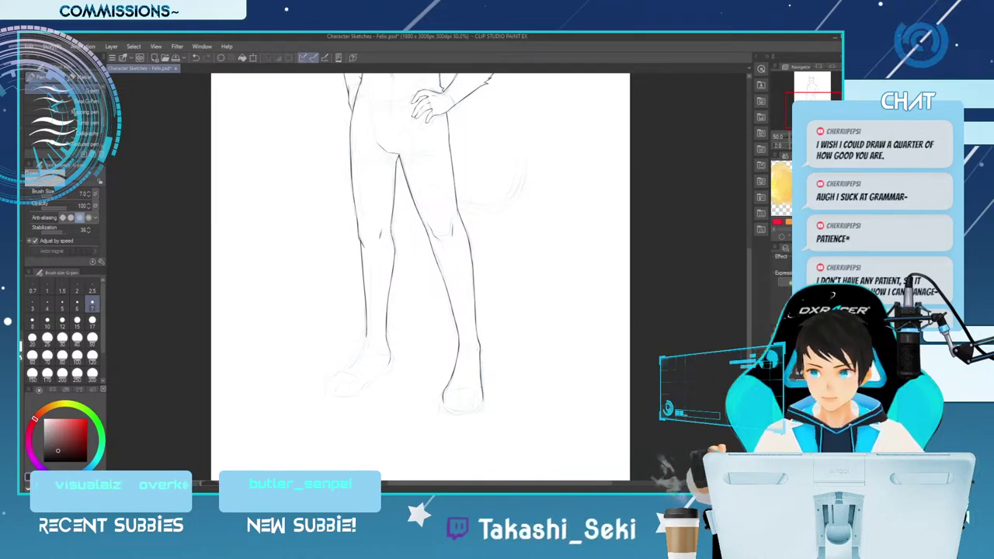
# Touch up the outer line below the knee on the hand-on-hip side, using the size 60 eraser and the size 7 pen.
pyautogui.hotkey('ctrl', '-')
pyautogui.hotkey('ctrl', '-')
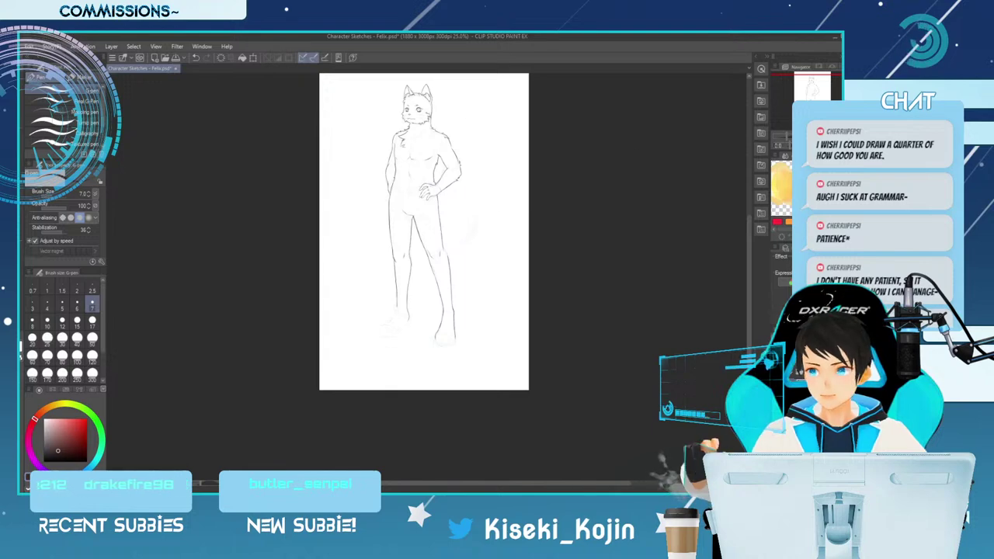
pyautogui.hotkey('ctrl', '+')
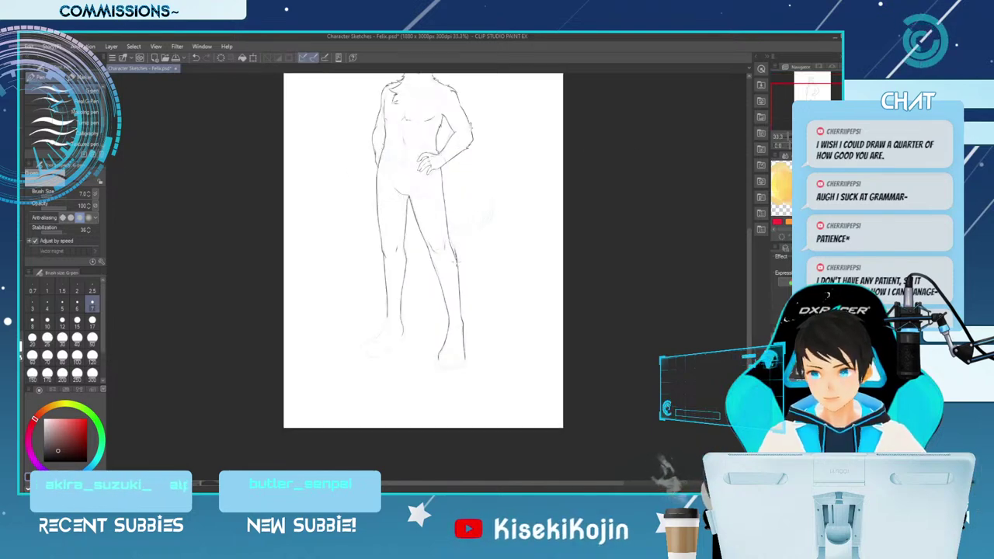
pyautogui.press('e')
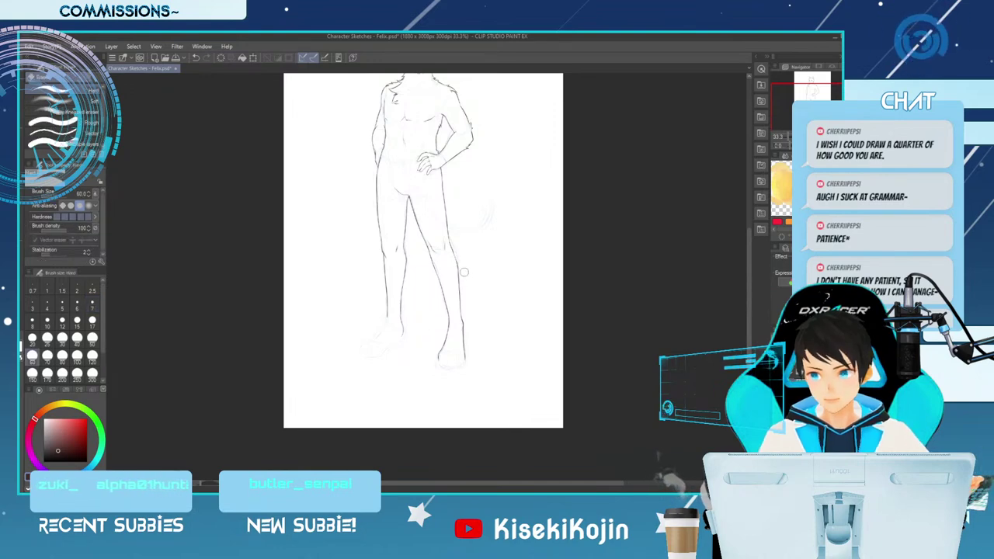
pyautogui.press('p')
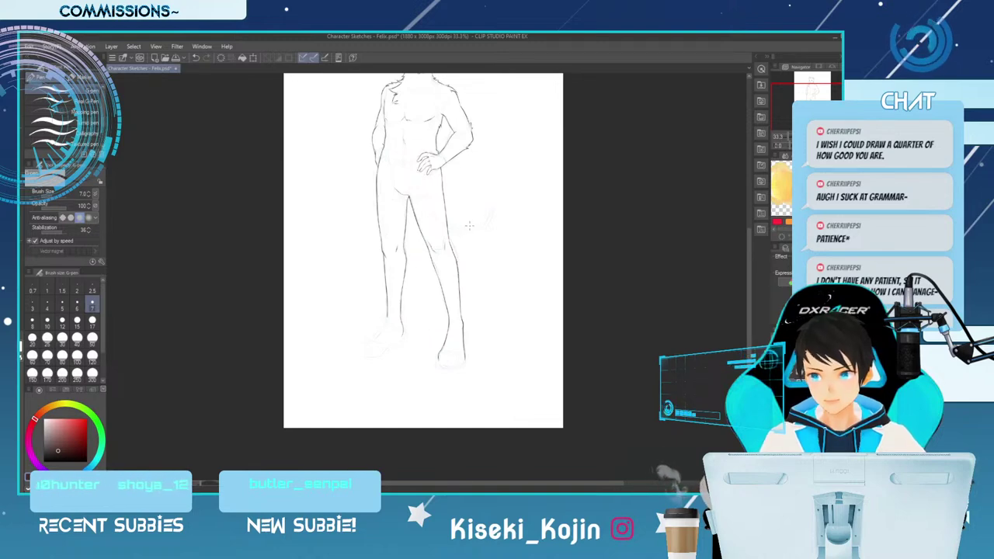
pyautogui.press('e')
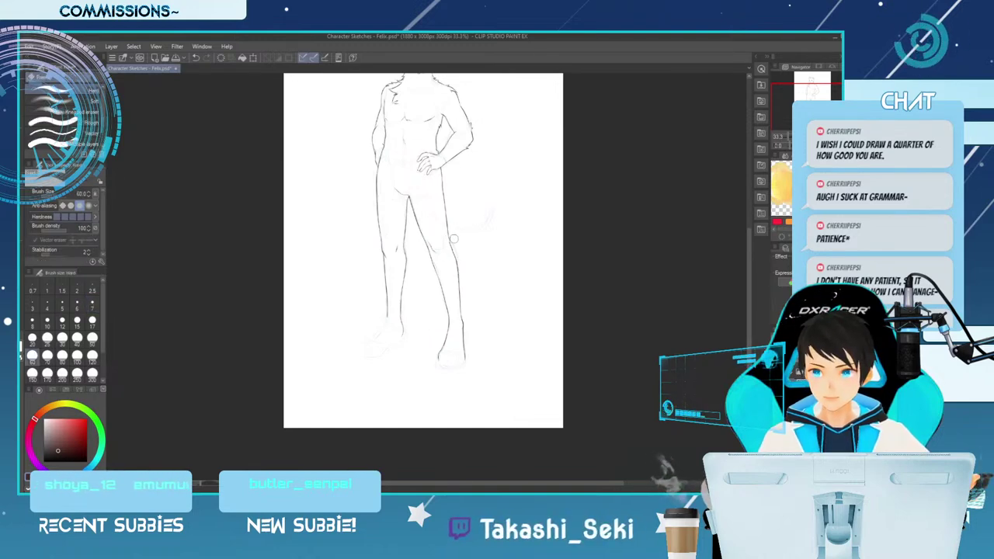
pyautogui.press('p')
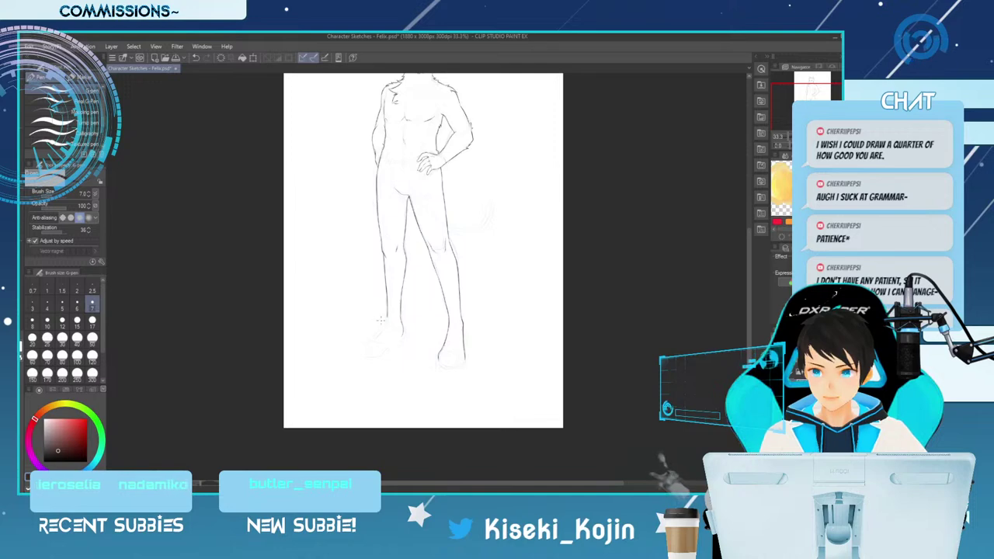
# Tilt the canvas view and ink the turned-out foot's outline and the toes of both feet at brush size 7.
pyautogui.hotkey('ctrl', '+')
pyautogui.press('-')
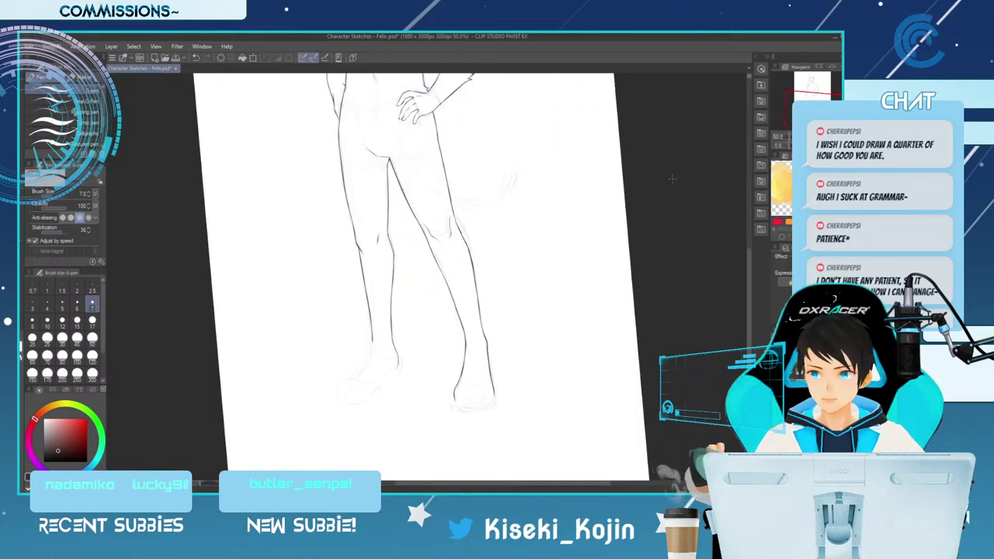
pyautogui.moveTo(749, 288); pyautogui.dragTo(749, 296)
pyautogui.press('-')
pyautogui.press('-')
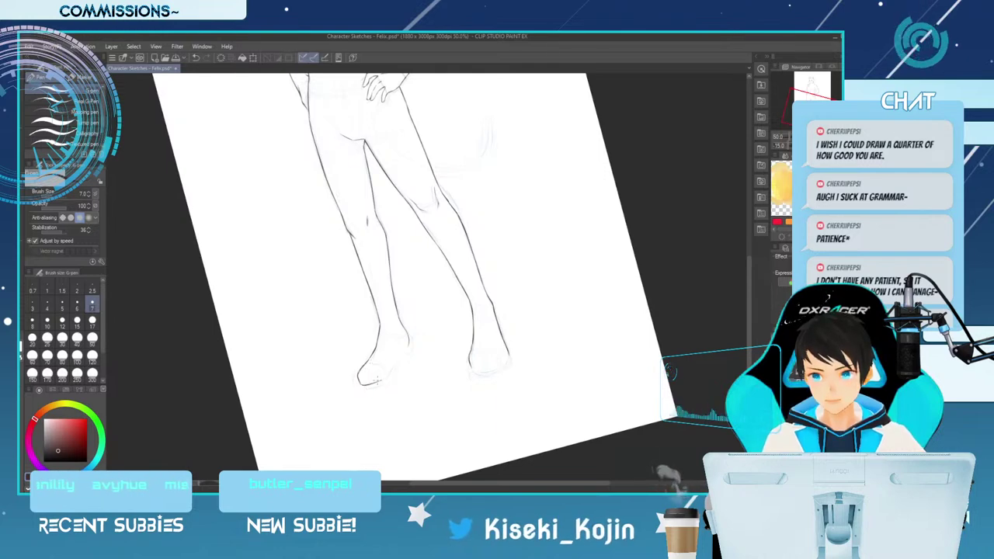
pyautogui.moveTo(378, 381); pyautogui.dragTo(399, 367)
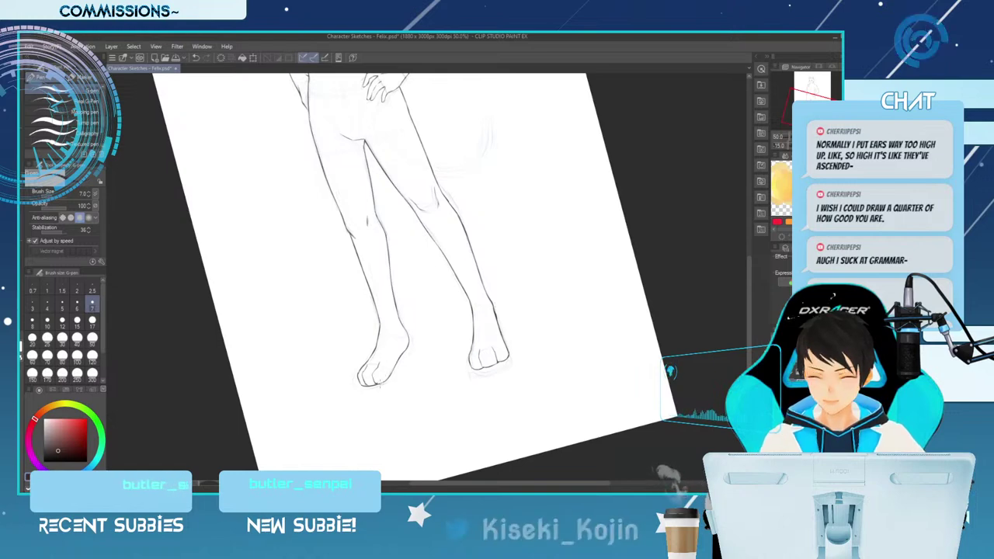
# Erase part of the turned-out foot's sole line with the size 30 eraser and redraw it at brush size 7.
pyautogui.press('e')
pyautogui.press('p')
pyautogui.press('e')
pyautogui.moveTo(378, 382); pyautogui.dragTo(389, 378)
pyautogui.press('p')
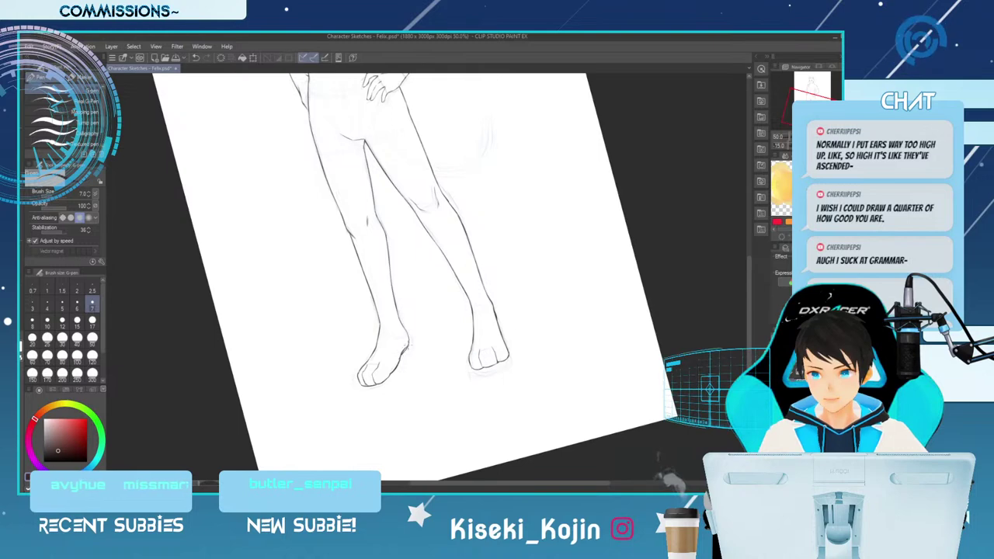
pyautogui.press('e')
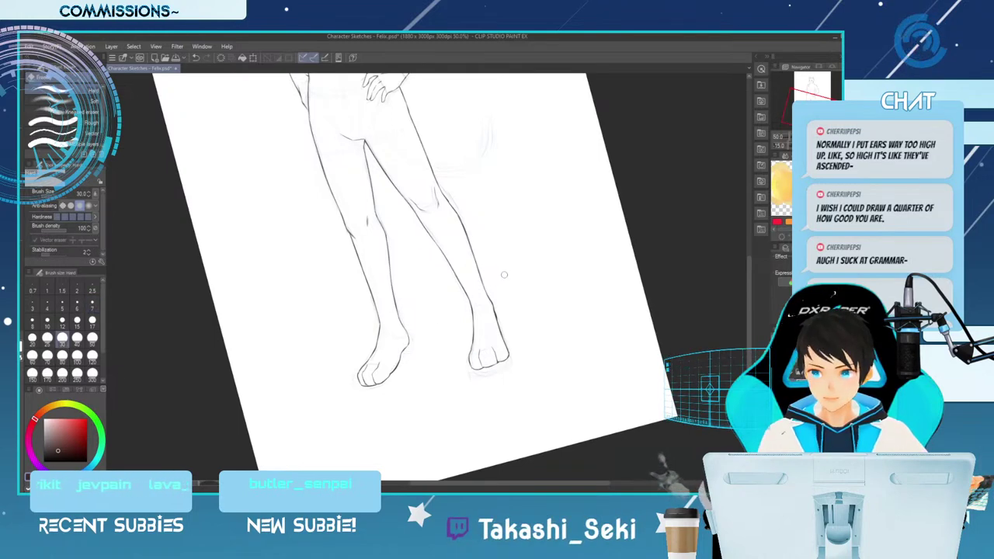
# Reset the view rotation, erase the turned-out foot's toes with an enlarged eraser and redraw the front of the foot.
pyautogui.hotkey('ctrl', '-')
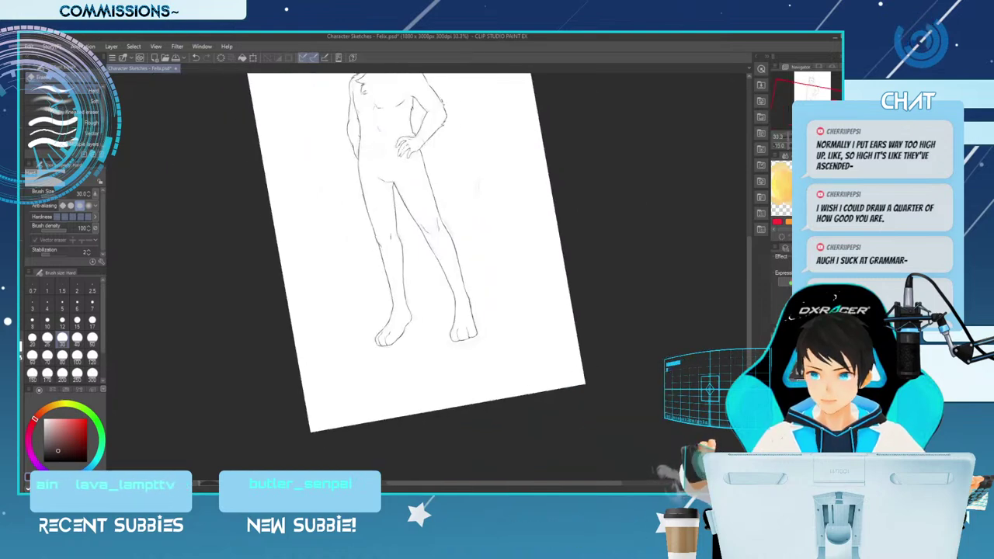
pyautogui.press('^')
pyautogui.press(']')
pyautogui.press(']')
pyautogui.press(']')
pyautogui.press(']')
pyautogui.moveTo(381, 327); pyautogui.dragTo(371, 332)
pyautogui.press('p')
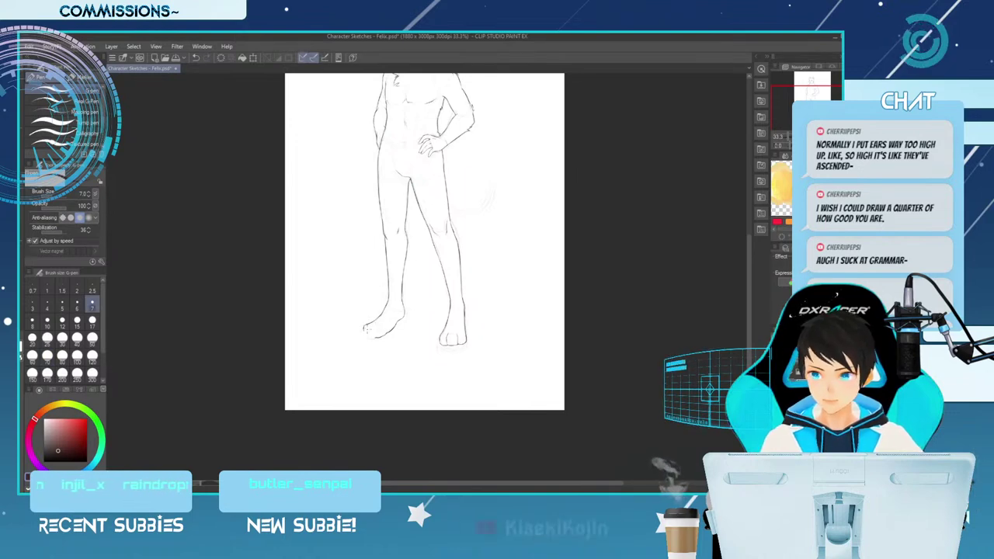
# Erase the front part of the same foot's sole and redraw its sole and toe lines at brush size 7.
pyautogui.press('e')
pyautogui.moveTo(373, 338); pyautogui.dragTo(387, 337)
pyautogui.press('p')
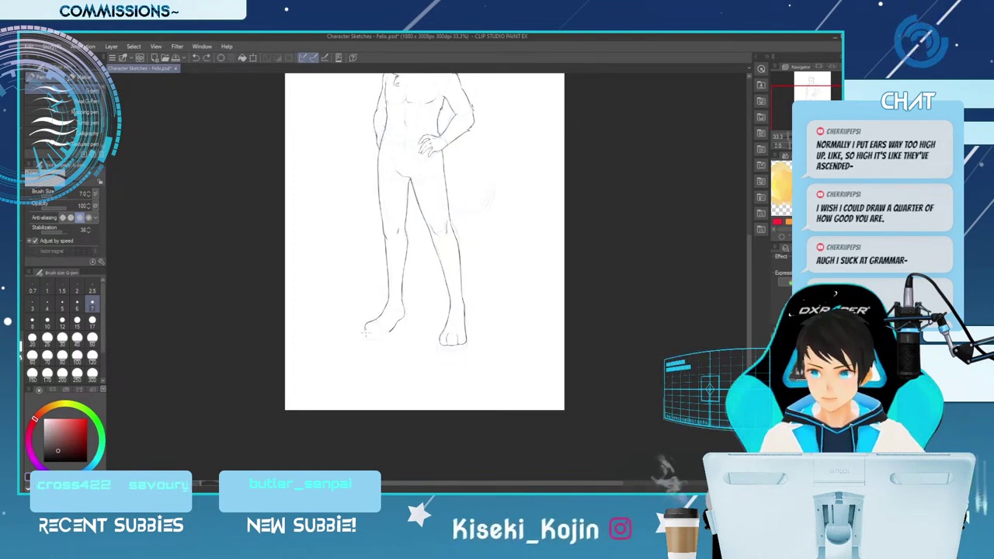
pyautogui.moveTo(367, 331); pyautogui.dragTo(395, 329)
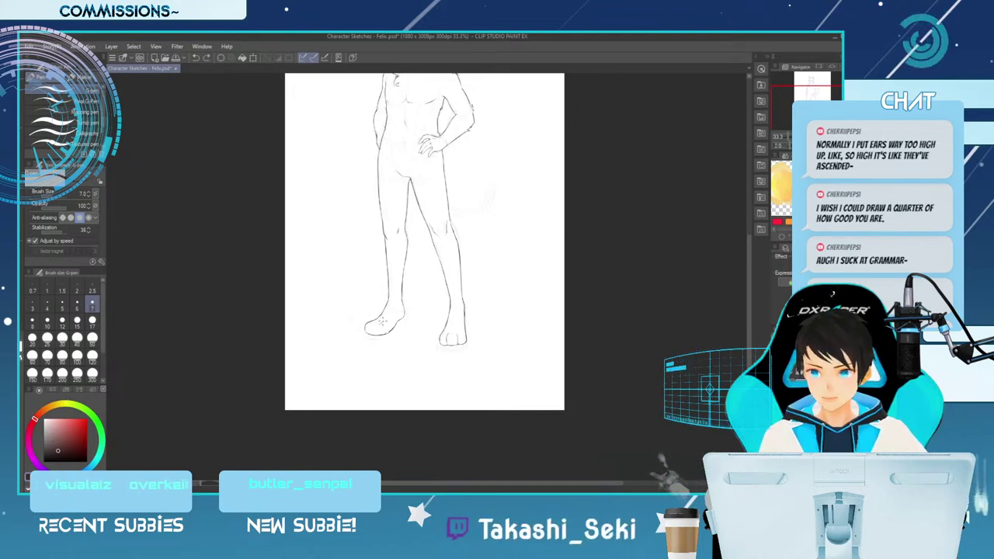
pyautogui.moveTo(380, 319); pyautogui.dragTo(374, 327)
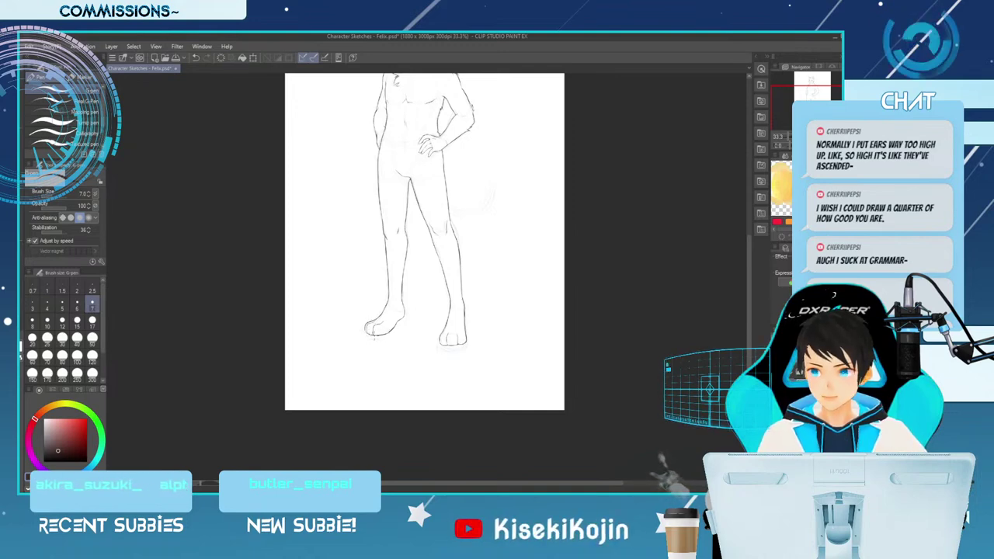
# Reduce the eraser to size 17 and clean up the line art around the turned-out foot's toes.
pyautogui.hotkey('ctrl', '+')
pyautogui.hotkey('ctrl', '+')
pyautogui.press('e')
pyautogui.press('[')
pyautogui.press('[')
pyautogui.press('[')
pyautogui.press('[')
pyautogui.press('[')
pyautogui.press('[')
pyautogui.press('[')
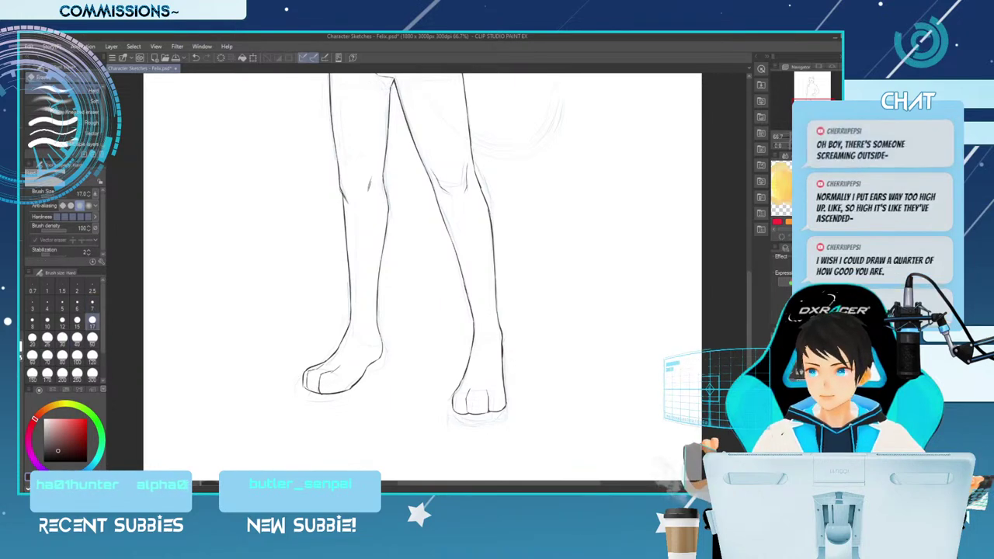
pyautogui.hotkey('ctrl', '-')
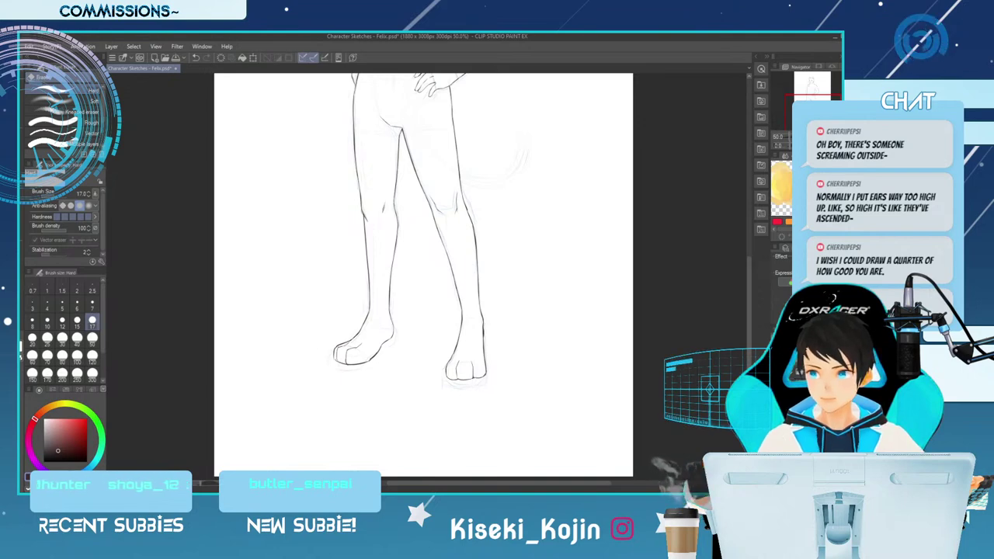
# Enlarge the eraser to size 30 and erase the line on top of the head between the ears.
pyautogui.scroll(4, 423, 276)
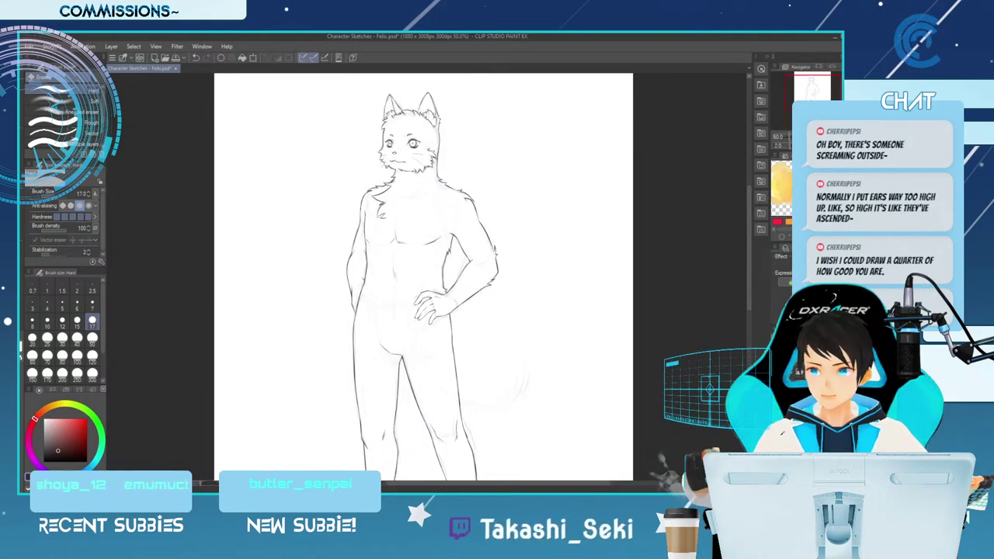
pyautogui.hotkey('ctrl', '-')
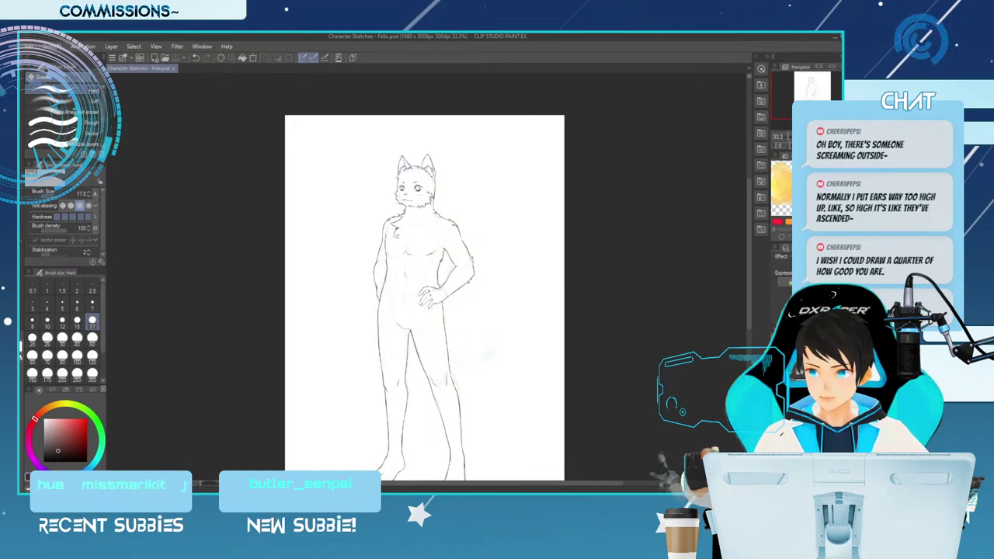
pyautogui.scroll(1, 441, 179)
pyautogui.scroll(3, 443, 181)
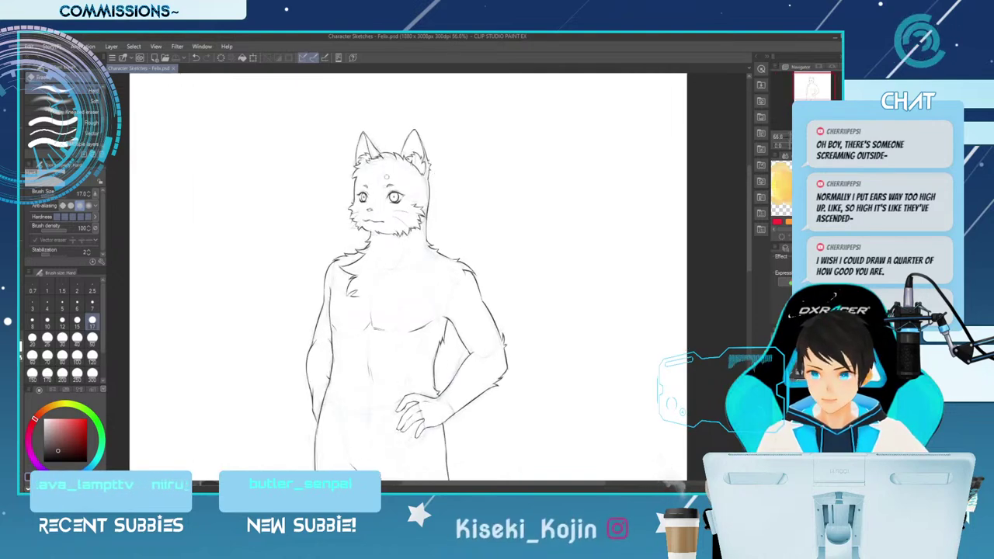
pyautogui.press(']')
pyautogui.press(']')
pyautogui.press(']')
pyautogui.moveTo(375, 163); pyautogui.dragTo(380, 160)
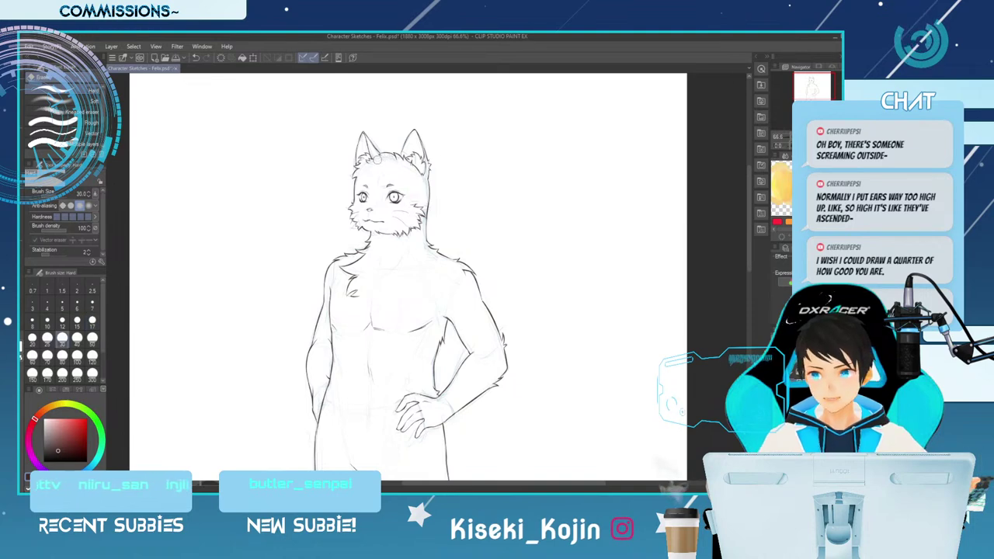
# Redraw the fur between the ears at brush size 7, cleaning up the strokes with the size 10 eraser.
pyautogui.press('p')
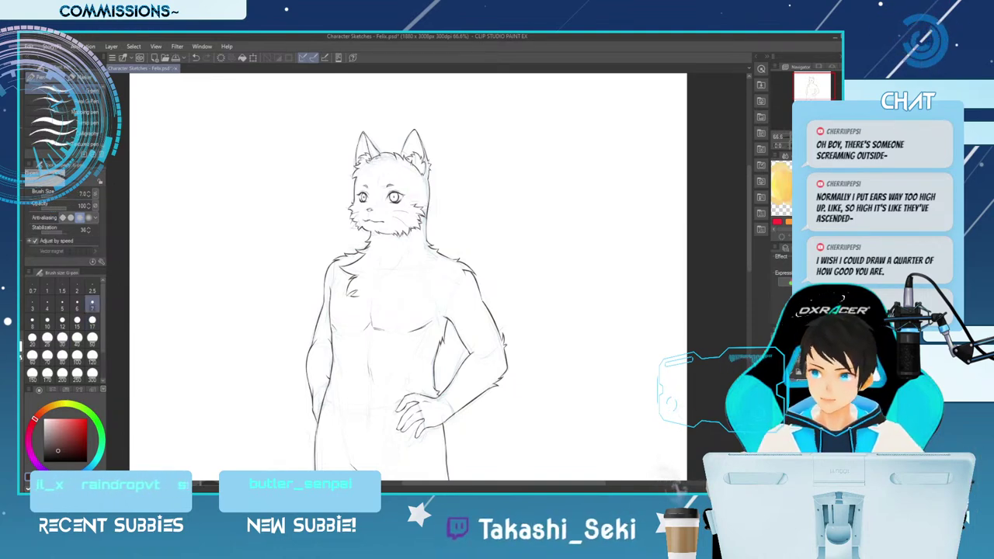
pyautogui.press('e')
pyautogui.press('p')
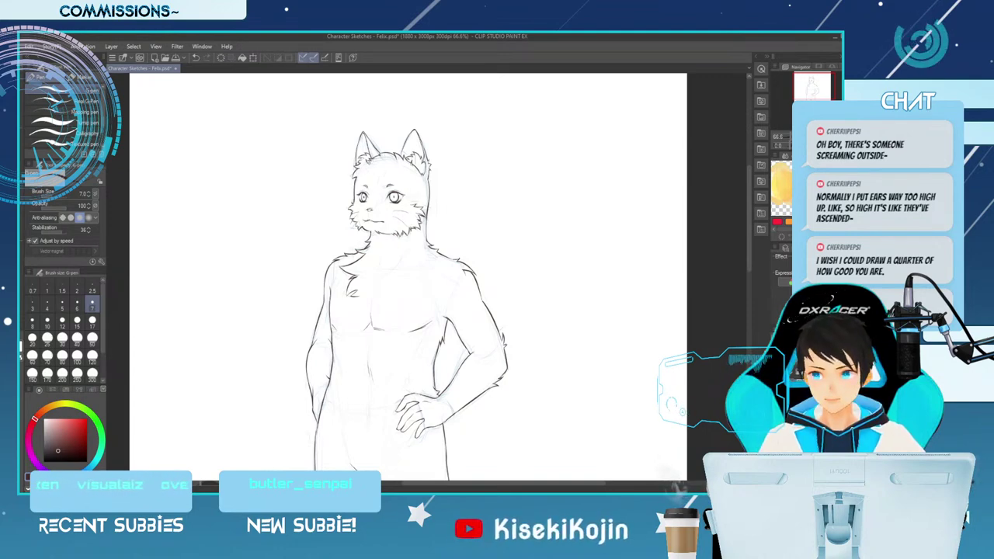
pyautogui.press('e')
pyautogui.press('[')
pyautogui.press('[')
pyautogui.press('[')
pyautogui.press('[')
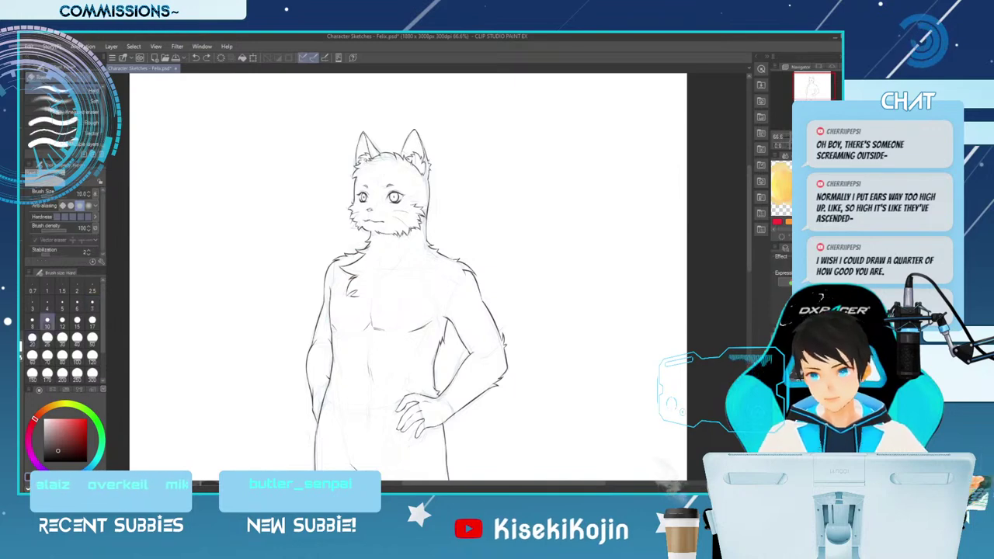
pyautogui.press('p')
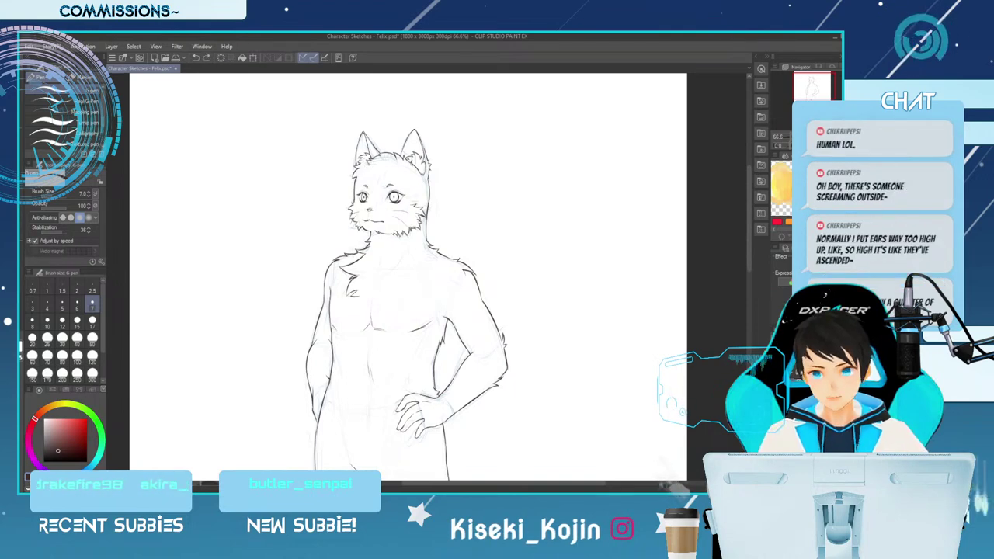
pyautogui.press('e')
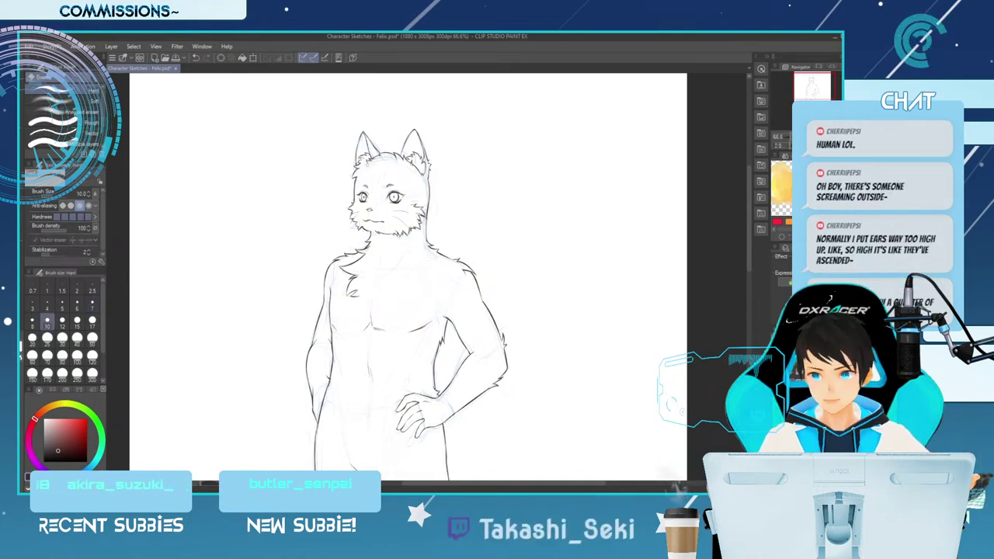
pyautogui.press('p')
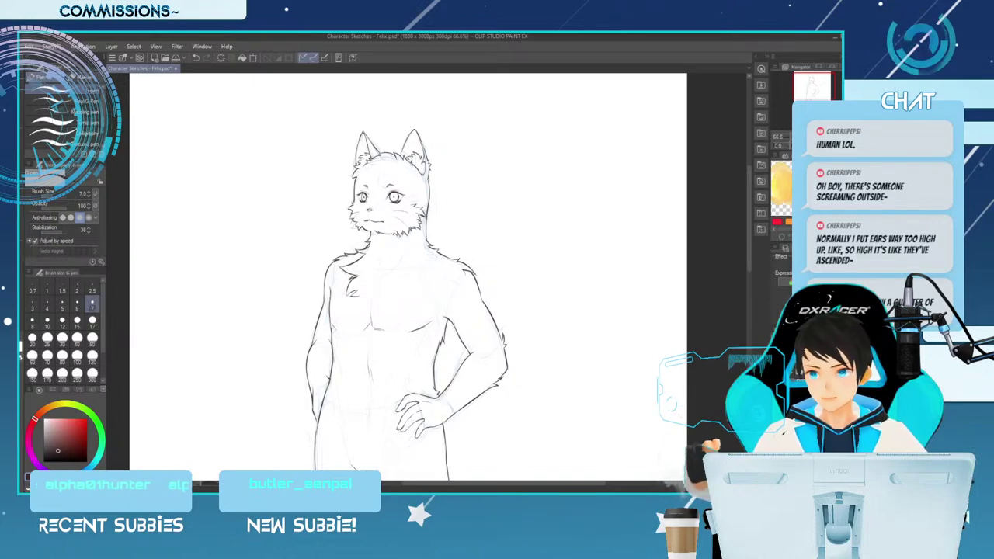
# Mirror the view, refine the head fur with the size 17 eraser and size 7 brush, and mirror the view back.
pyautogui.press('h')
pyautogui.press('e')
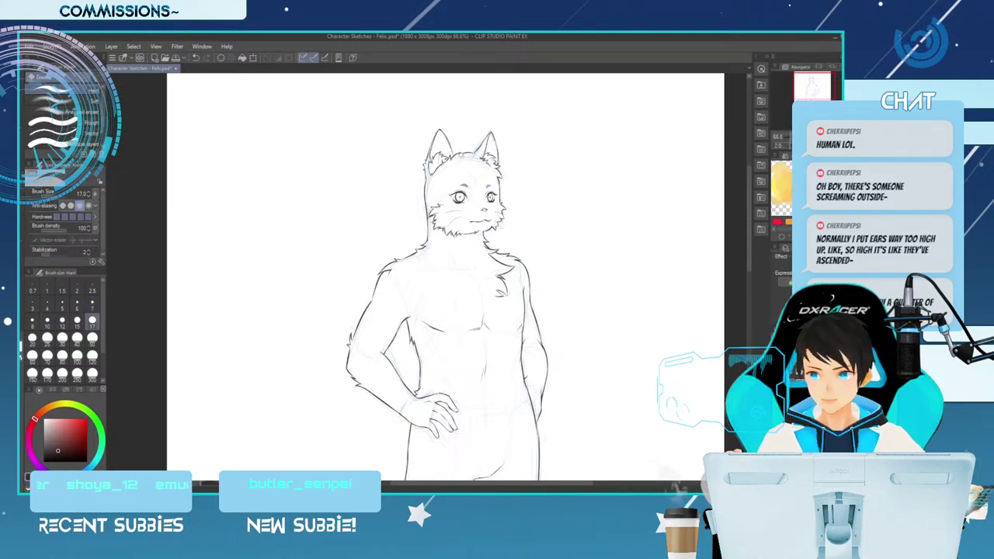
pyautogui.press('p')
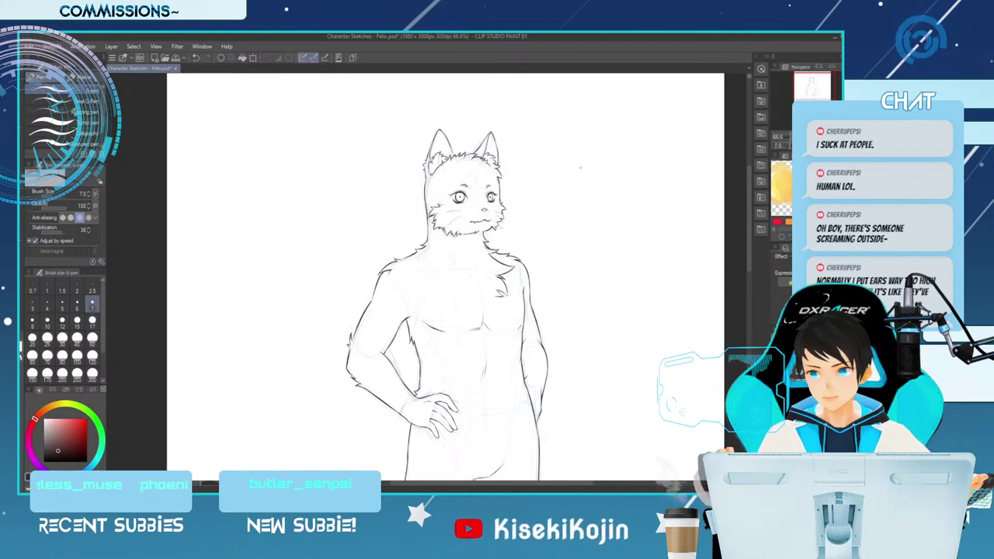
pyautogui.scroll(-3, 447, 278)
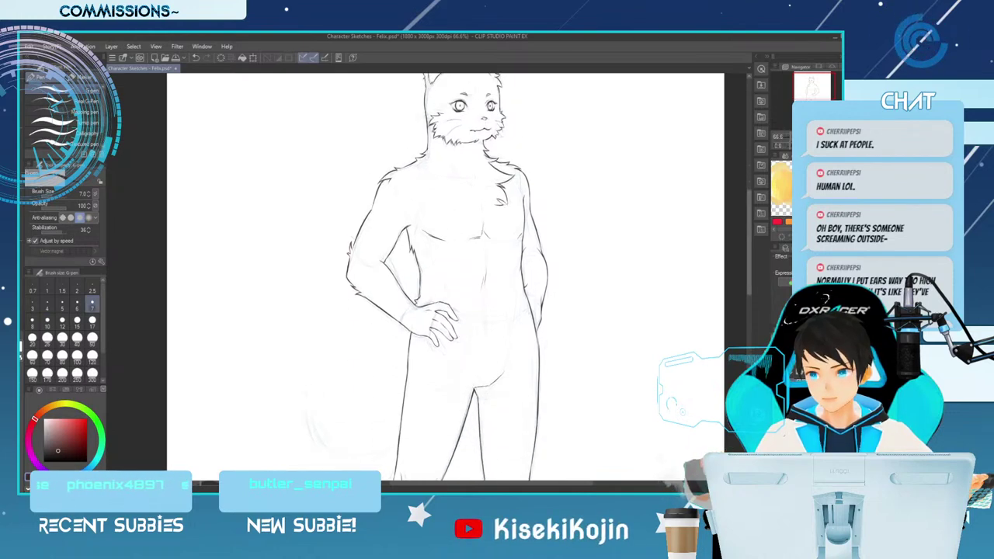
pyautogui.press('h')
# Examine the proportions and line art of the whole figure at several zoom levels and rotation angles.
pyautogui.scroll(-1, 446, 277)
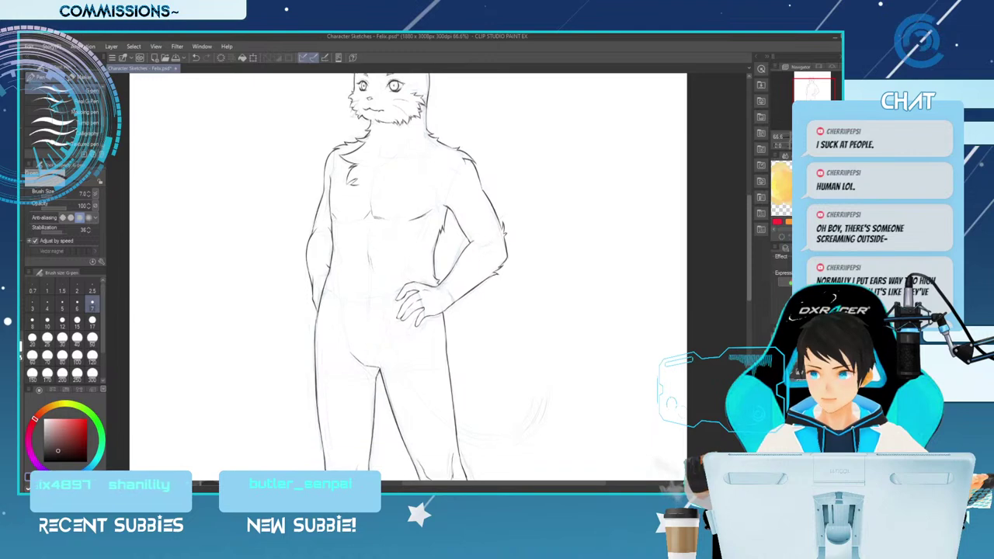
pyautogui.press('^')
pyautogui.hotkey('ctrl', '-')
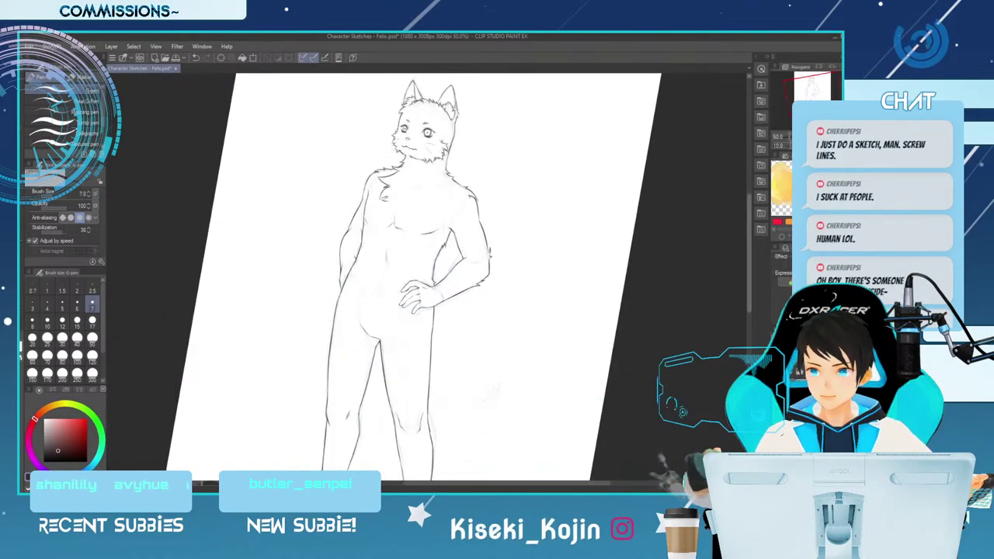
pyautogui.moveTo(750, 253); pyautogui.dragTo(750, 252)
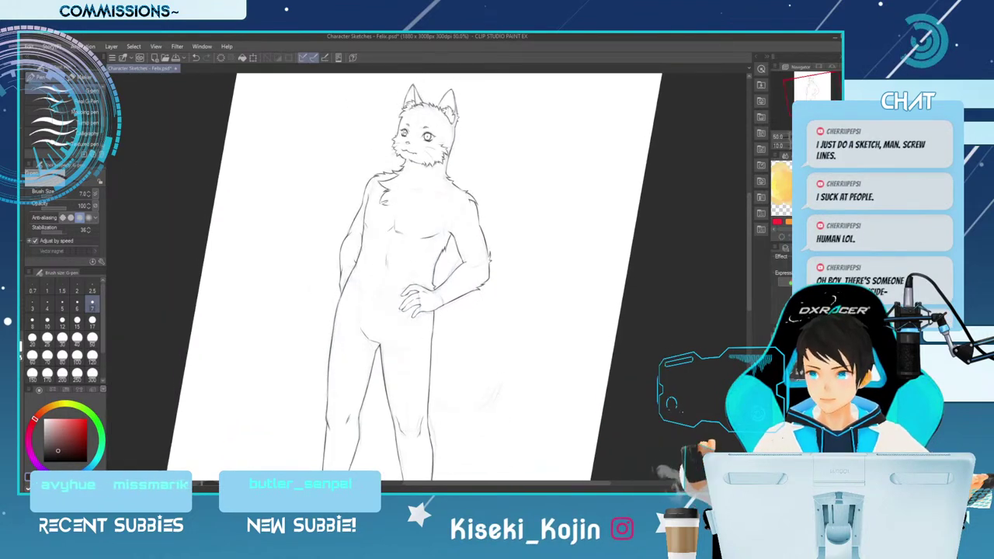
pyautogui.press('^')
pyautogui.press('^')
pyautogui.press('^')
pyautogui.hotkey('ctrl', '-')
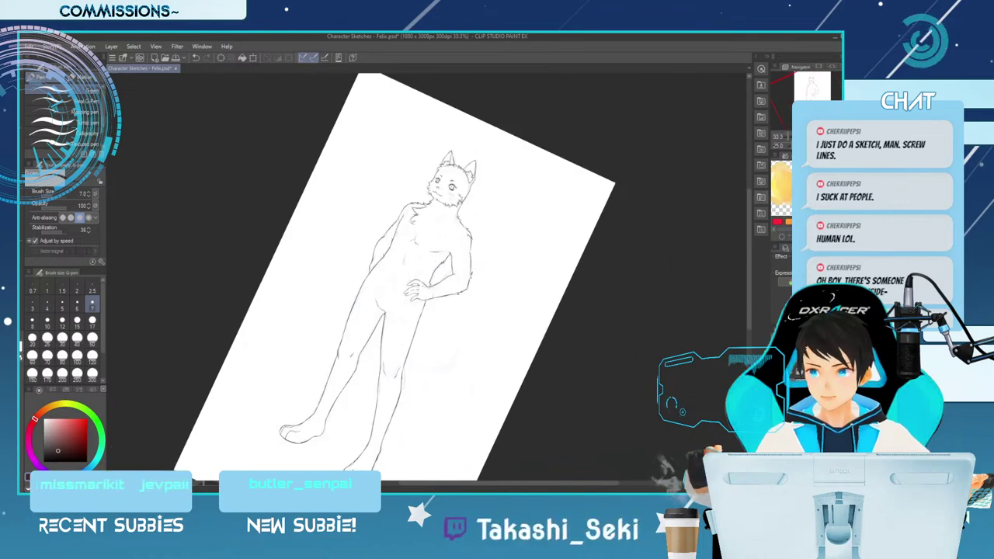
pyautogui.press('-')
pyautogui.press('-')
pyautogui.press('-')
pyautogui.press('-')
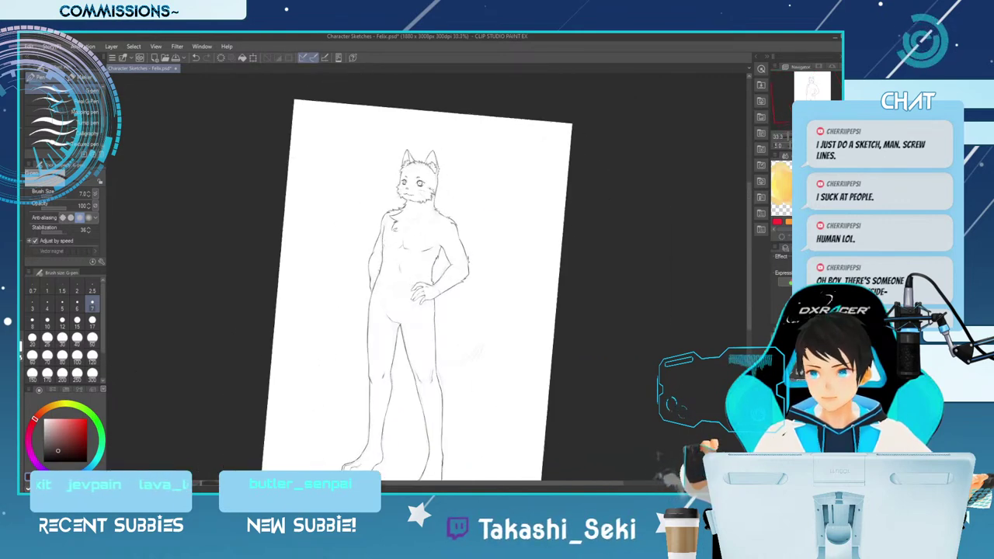
pyautogui.press('-')
pyautogui.hotkey('ctrl', '-')
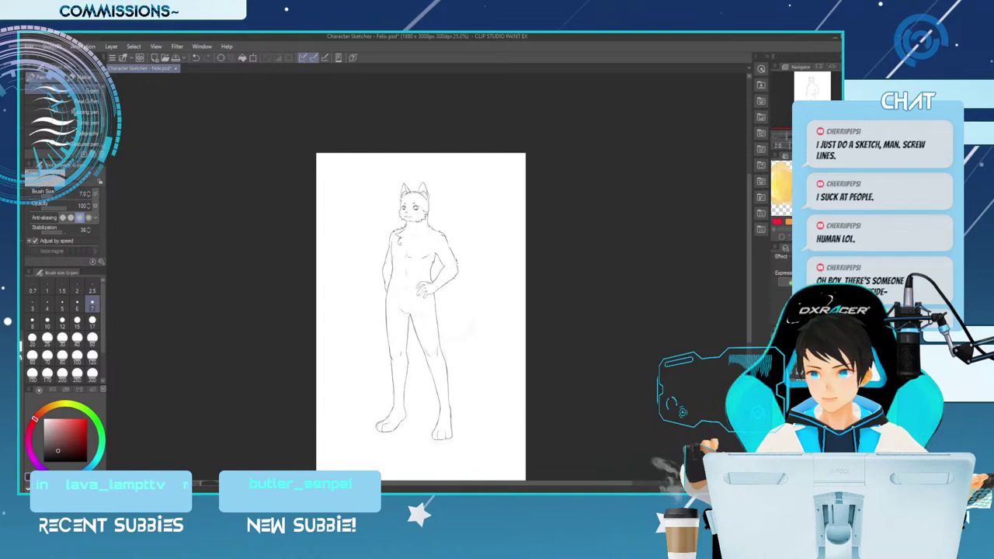
pyautogui.hotkey('ctrl', '+')
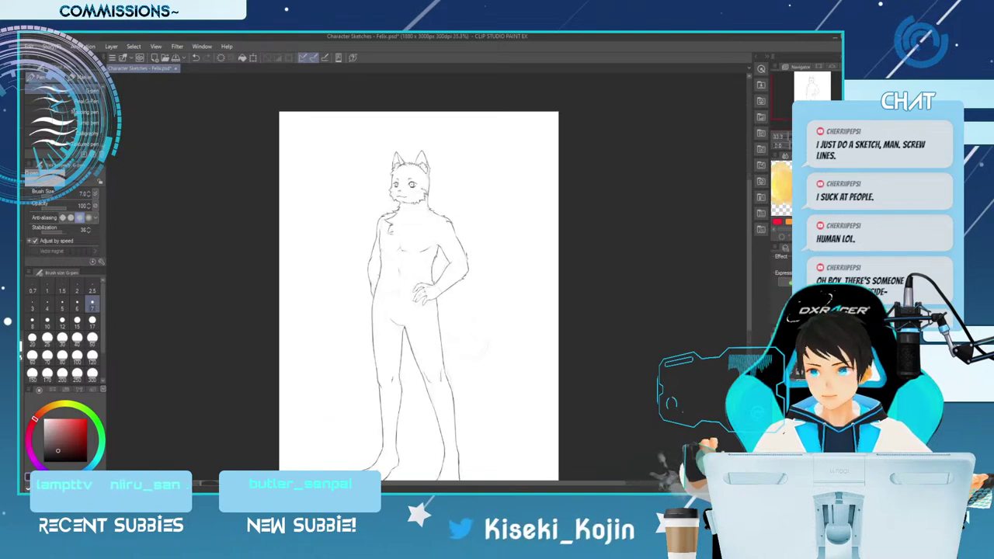
pyautogui.hotkey('ctrl', '+')
# Erase the mark at the chest's center with a large eraser and redraw the chest line beside the far arm at brush size 7.
pyautogui.press('e')
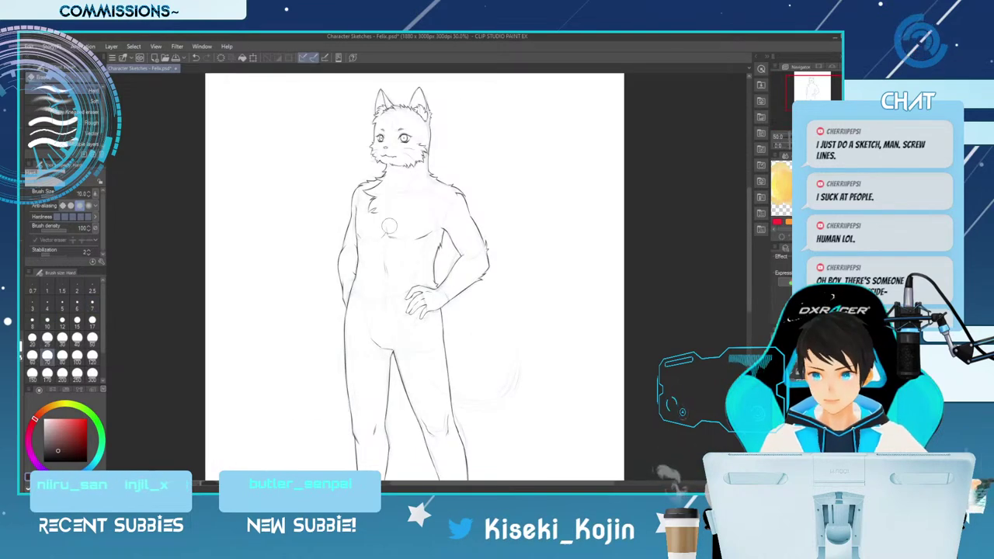
pyautogui.press('p')
pyautogui.press('e')
pyautogui.press('[')
pyautogui.press('[')
pyautogui.press('[')
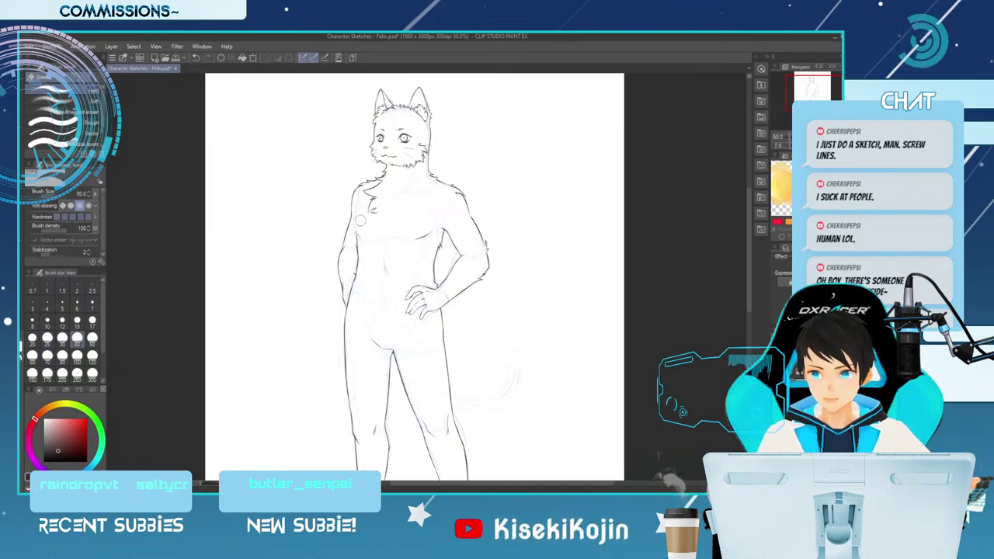
pyautogui.press('p')
pyautogui.moveTo(360, 211); pyautogui.dragTo(355, 227)
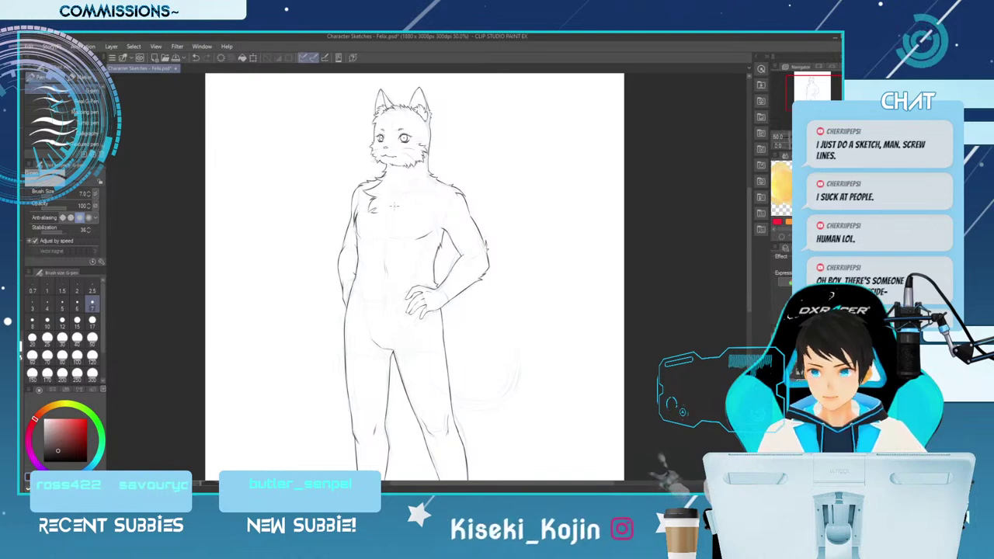
pyautogui.moveTo(364, 226); pyautogui.dragTo(358, 238)
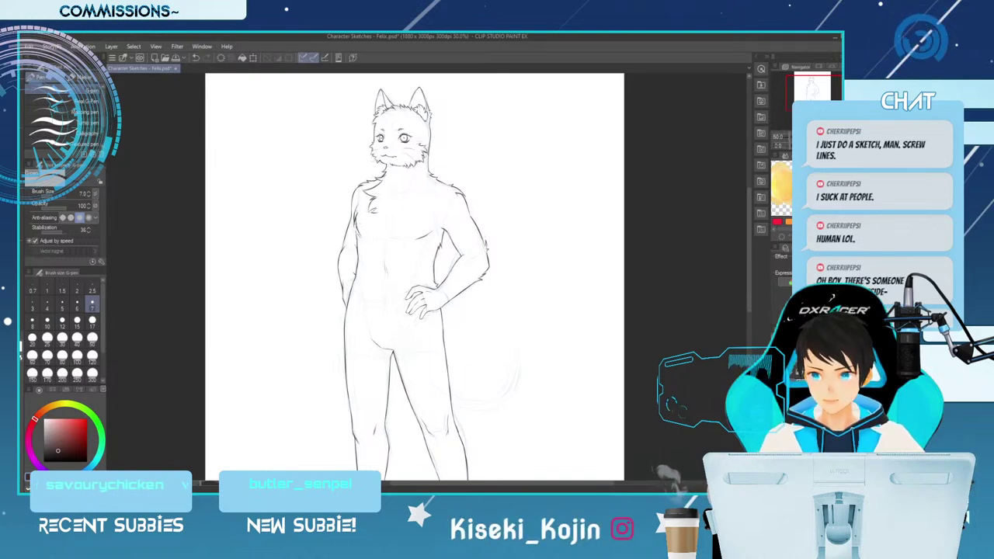
# Set the eraser to size 15 and draw a small fur tuft at brush size 7 on the chest beside the bent arm.
pyautogui.press('e')
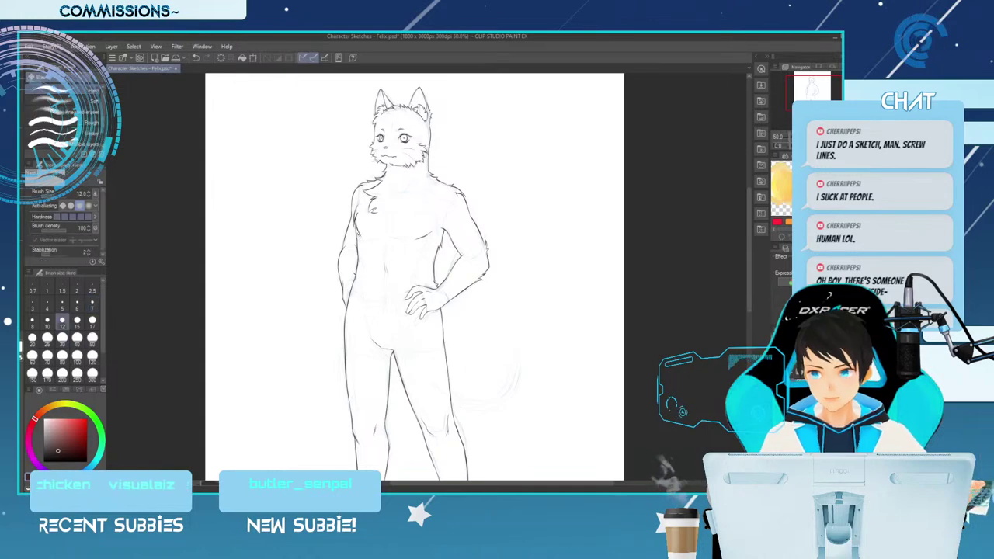
pyautogui.press(']')
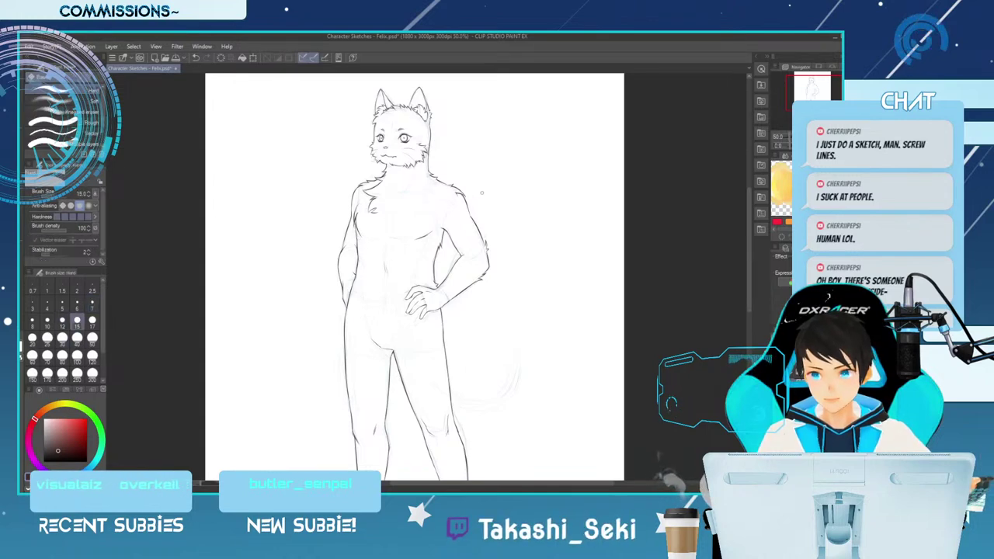
pyautogui.press('p')
pyautogui.moveTo(440, 215); pyautogui.dragTo(437, 221)
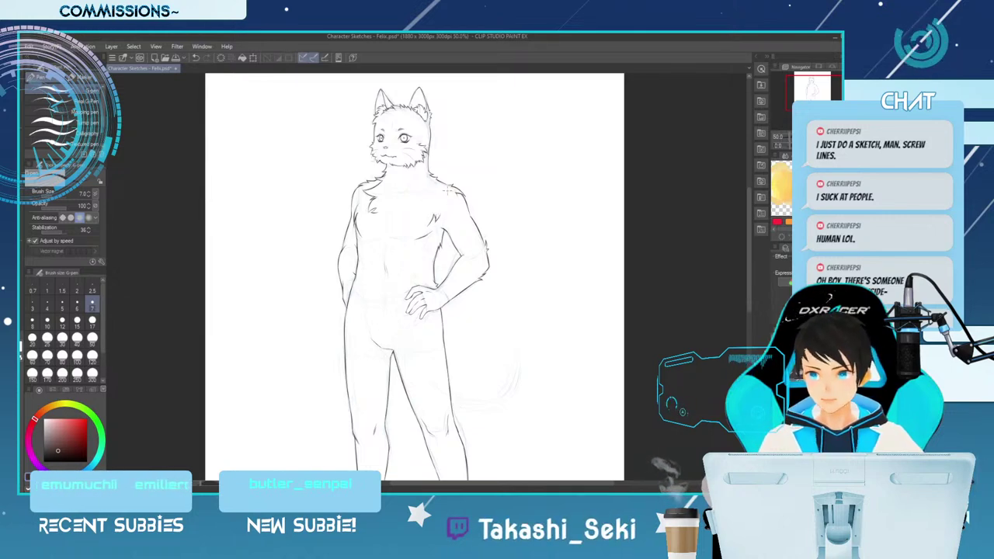
# Draw the first part of the tail's inner line curving out from the outer thigh at brush size 7.
pyautogui.press('^')
pyautogui.press('^')
pyautogui.press('^')
pyautogui.press('^')
pyautogui.press('^')
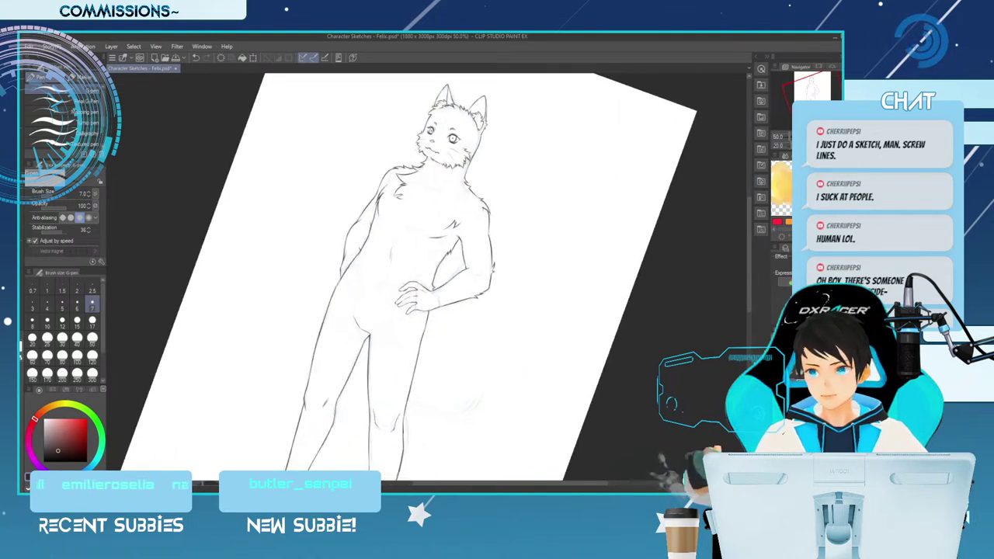
pyautogui.scroll(-3, 636, 265)
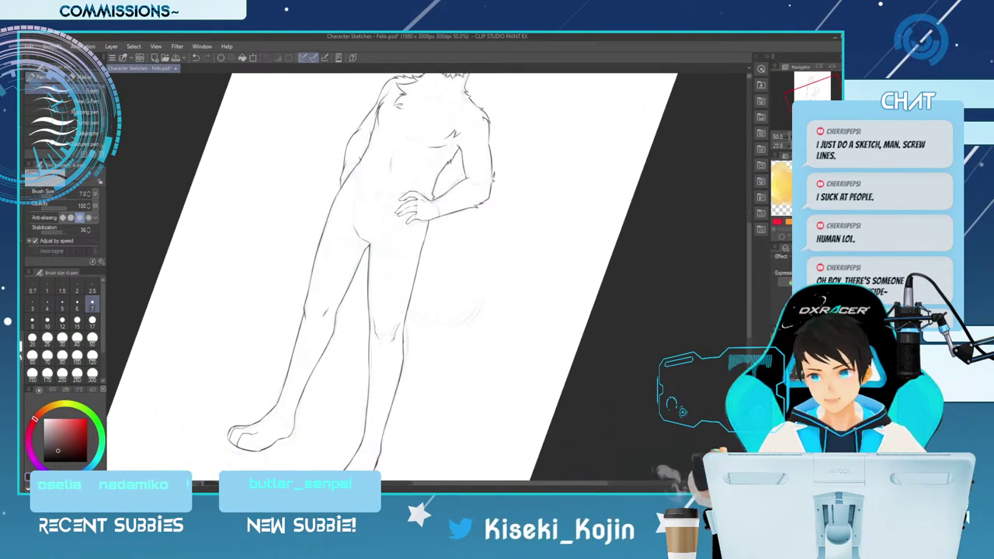
pyautogui.press('^')
pyautogui.press('^')
pyautogui.press('^')
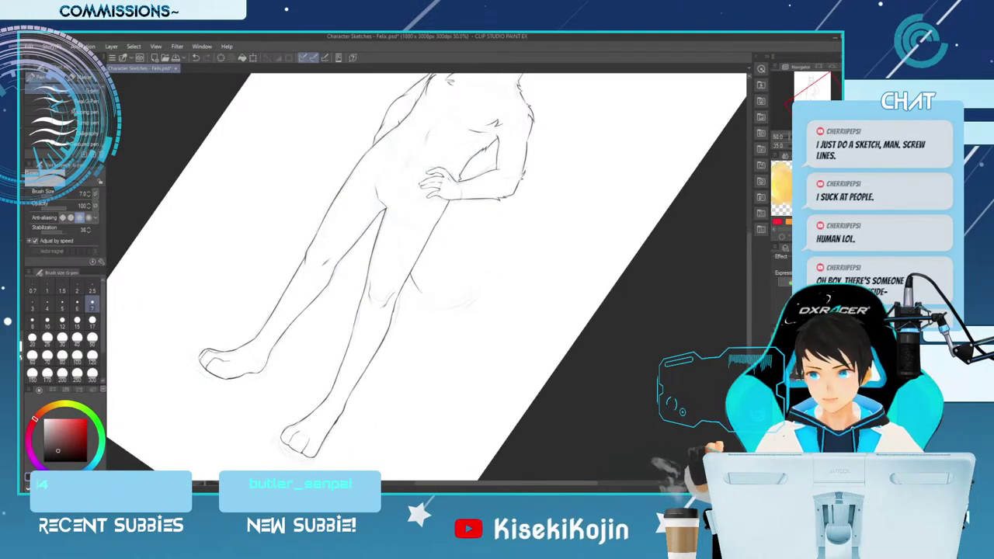
pyautogui.press('-')
pyautogui.press('-')
pyautogui.press('-')
pyautogui.press('-')
pyautogui.press('-')
pyautogui.press('-')
pyautogui.press('-')
pyautogui.press('-')
pyautogui.press('-')
pyautogui.press('-')
pyautogui.press('-')
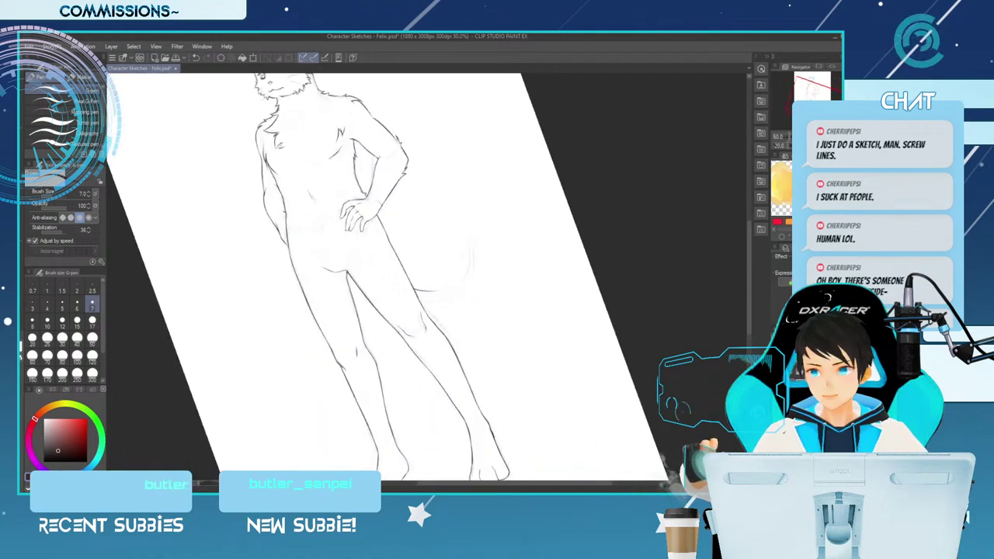
pyautogui.press('-')
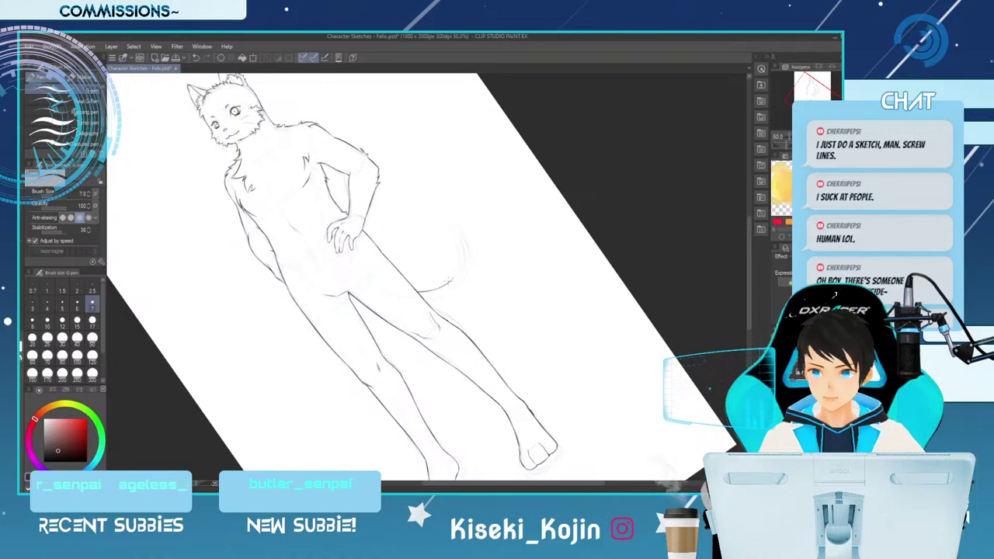
# Extend the tail's inner line upward and draw its parallel outer line down to the thigh, undoing strokes that miss the sketch.
pyautogui.moveTo(452, 231)
pyautogui.mouseDown()
pyautogui.moveTo(455, 275)
pyautogui.moveTo(456, 250)
pyautogui.moveTo(456, 264)
pyautogui.mouseUp()
pyautogui.hotkey('ctrl', 'z')
pyautogui.hotkey('ctrl', 'z')
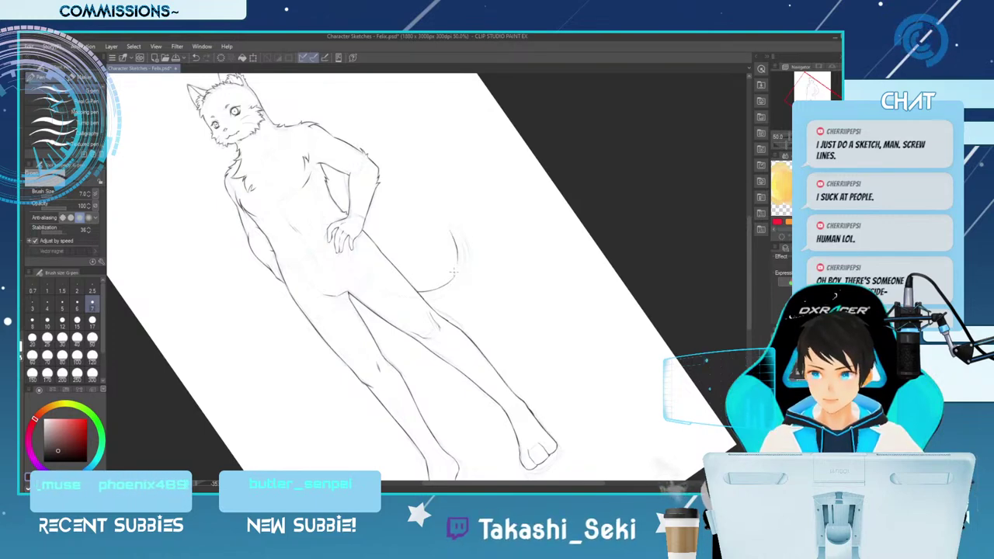
pyautogui.hotkey('ctrl', 'z')
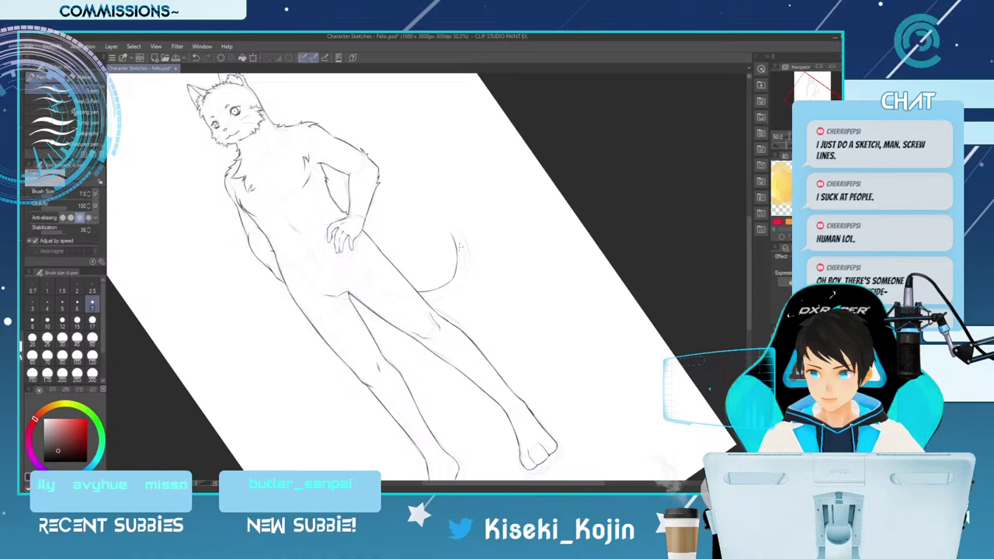
pyautogui.moveTo(456, 264)
pyautogui.mouseDown()
pyautogui.moveTo(421, 292)
pyautogui.moveTo(450, 291)
pyautogui.mouseUp()
pyautogui.hotkey('ctrl', 'z')
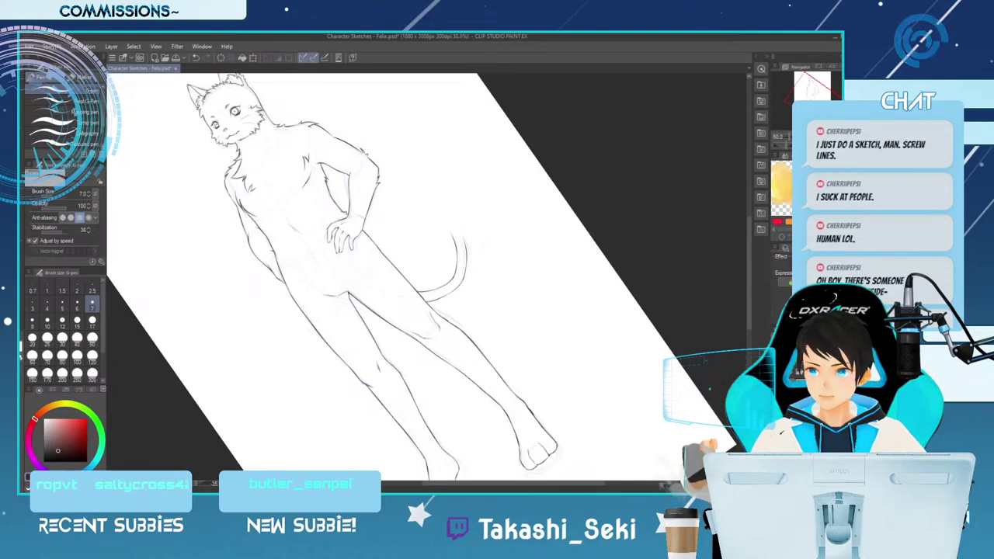
# Erase the upper part of the tail's outer line with a size 17 eraser and refine the line at brush size 7.
pyautogui.press('^')
pyautogui.press('^')
pyautogui.press('^')
pyautogui.press('^')
pyautogui.press('^')
pyautogui.press('^')
pyautogui.press('e')
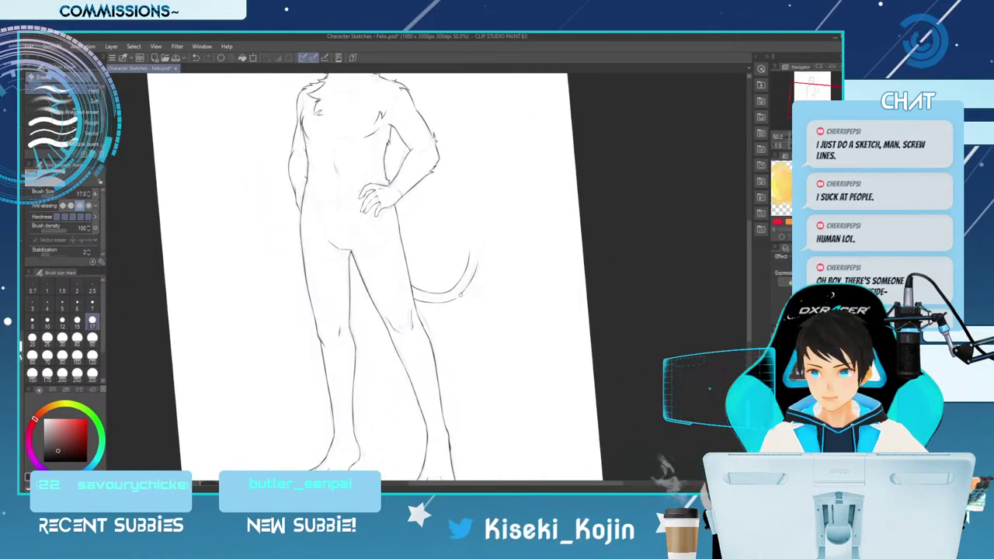
pyautogui.press('p')
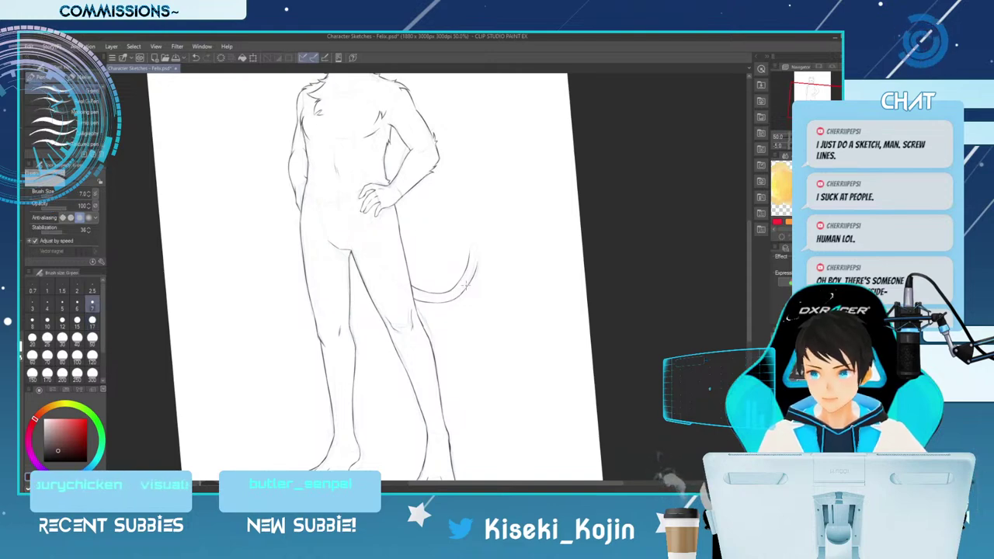
pyautogui.press('e')
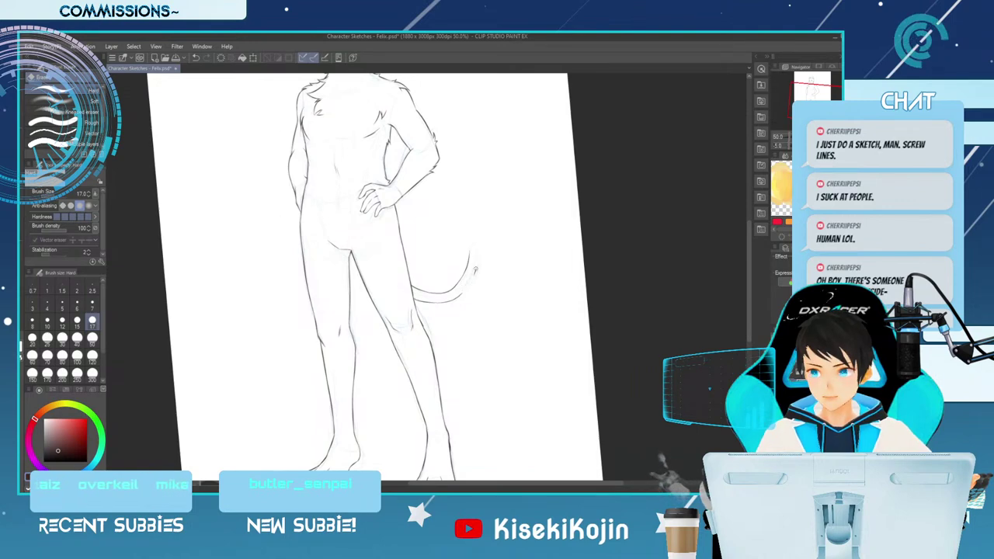
pyautogui.press('p')
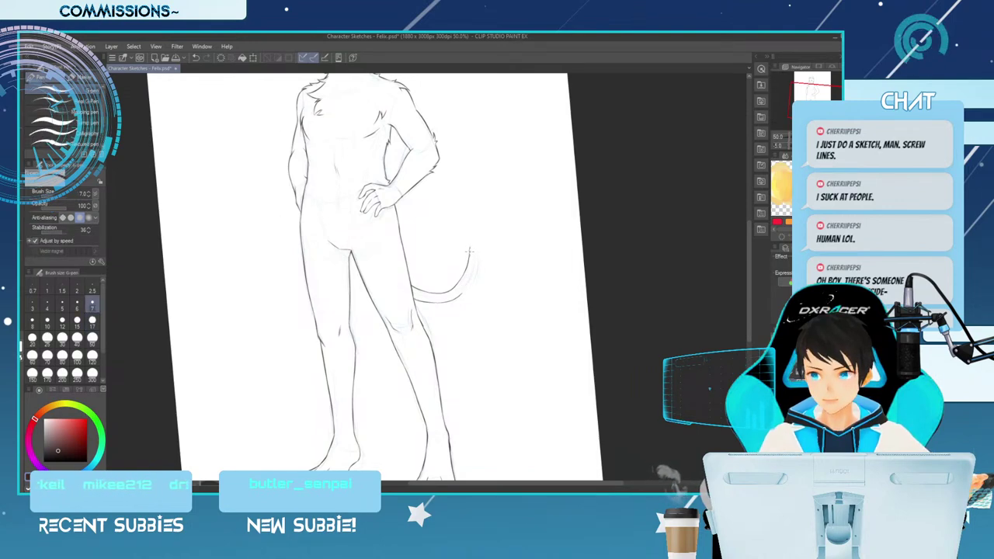
# Draw the tail's rounded tip at brush size 7, undoing a missed stroke, and clean up the outer line with the size 17 eraser.
pyautogui.moveTo(475, 247); pyautogui.dragTo(466, 291)
pyautogui.hotkey('ctrl', 'z')
pyautogui.moveTo(473, 247); pyautogui.dragTo(479, 262)
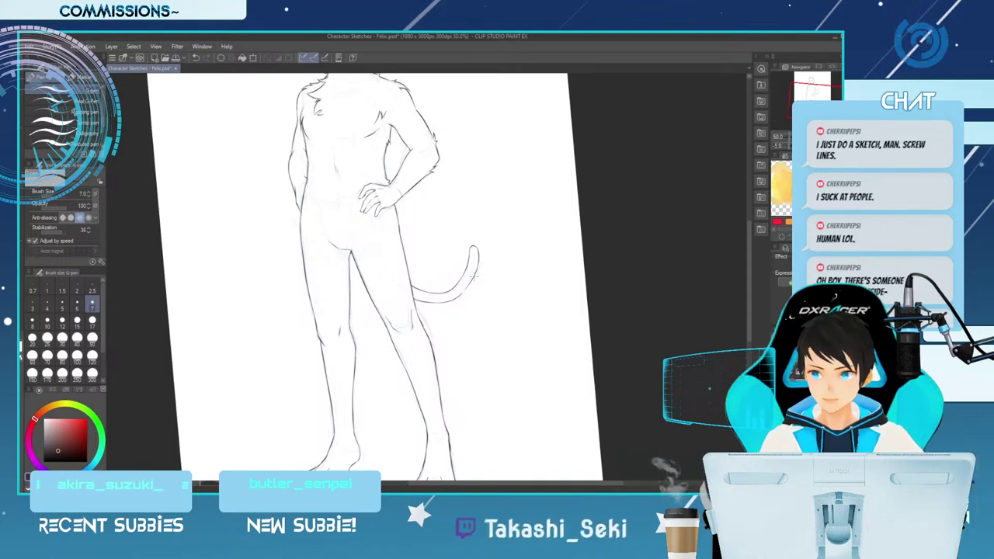
pyautogui.press('e')
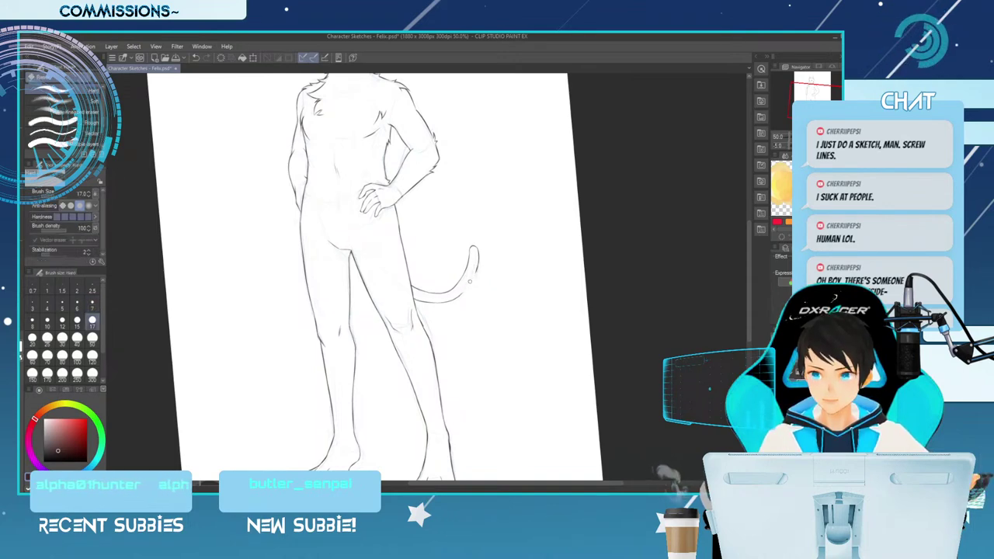
pyautogui.press('p')
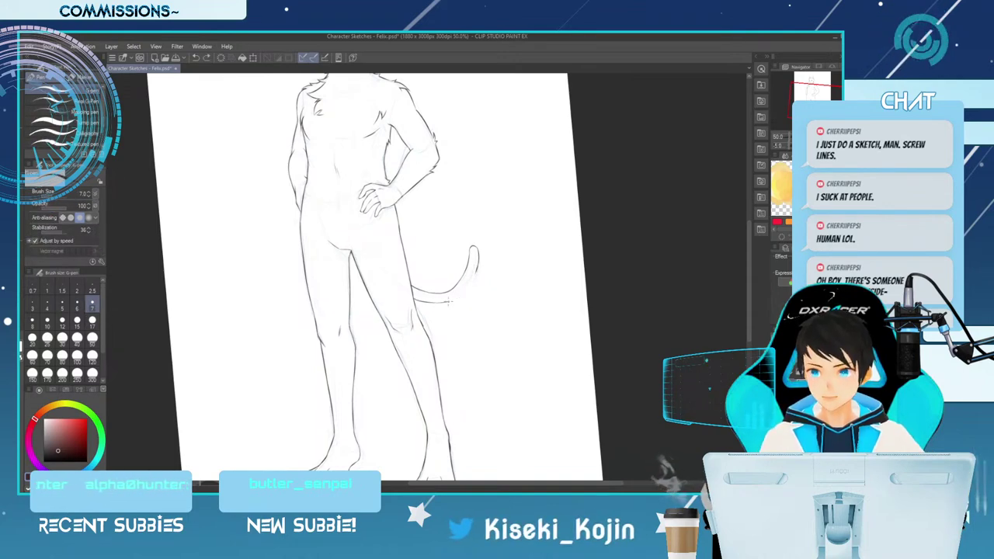
# Flip the canvas horizontally and ink the tail's outer line down from the tip at brush size 7, undoing a missed stroke.
pyautogui.press('h')
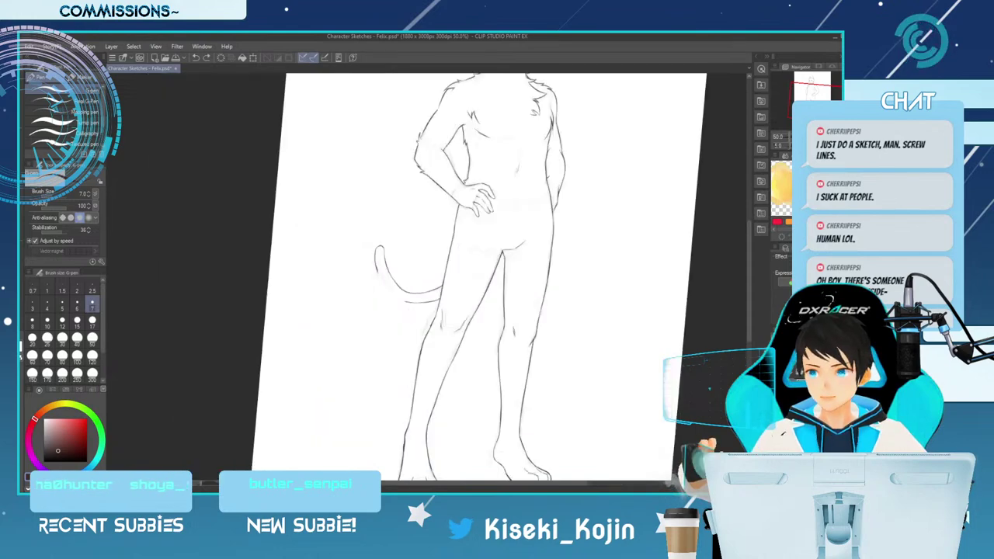
pyautogui.press('^')
pyautogui.press('^')
pyautogui.press('^')
pyautogui.press('^')
pyautogui.press('^')
pyautogui.press('^')
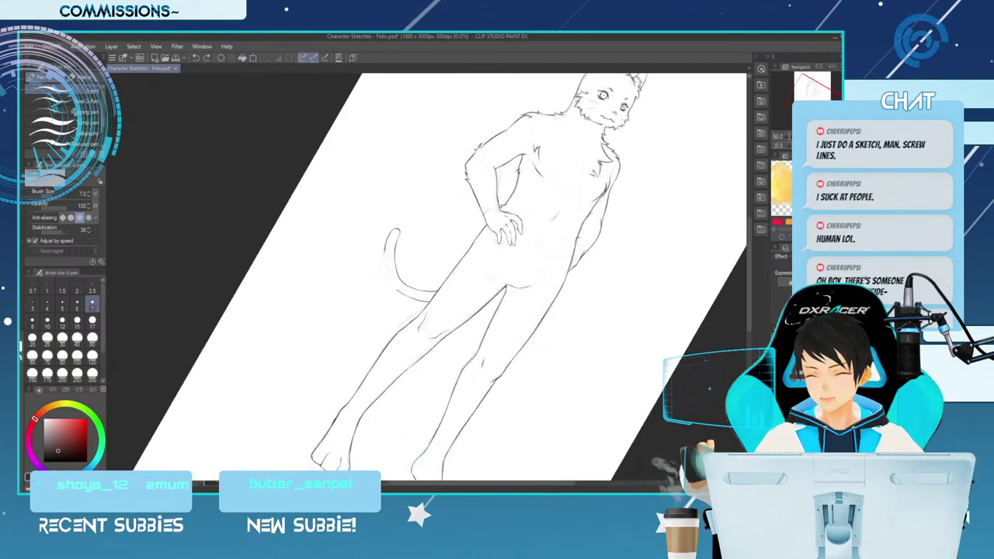
pyautogui.moveTo(391, 240); pyautogui.dragTo(393, 273)
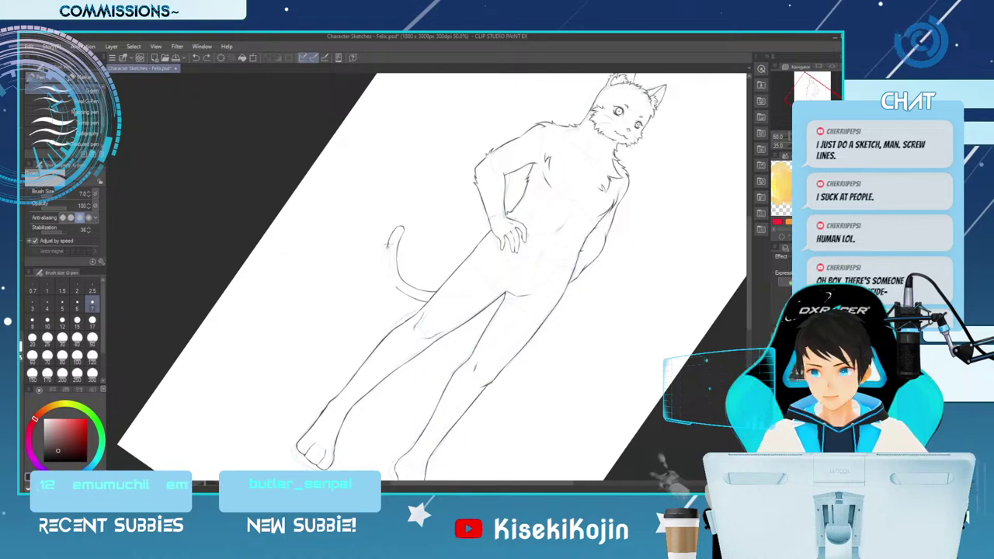
pyautogui.hotkey('ctrl', 'z')
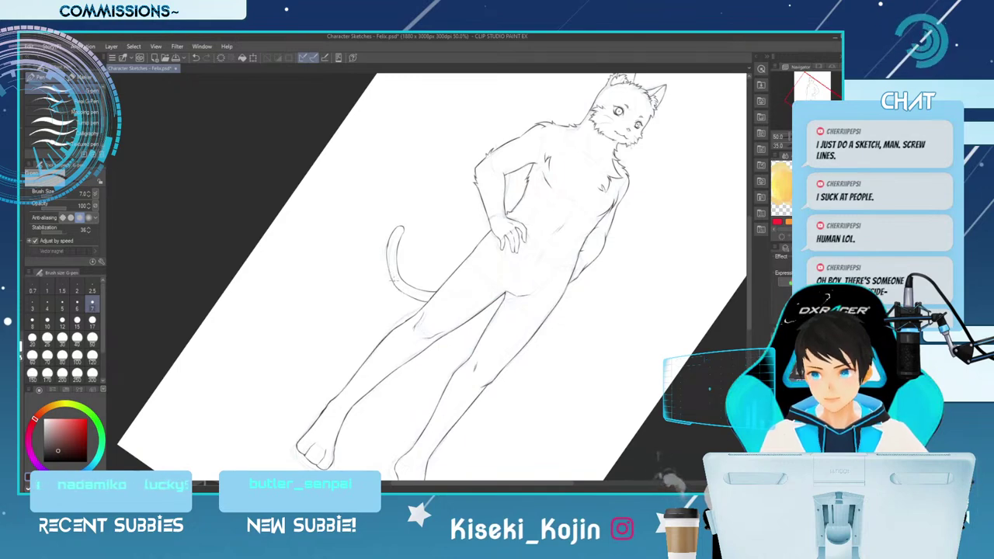
# Clean up the tail's outer line with a size 15 eraser and join it smoothly toward the thigh at brush size 7.
pyautogui.press('e')
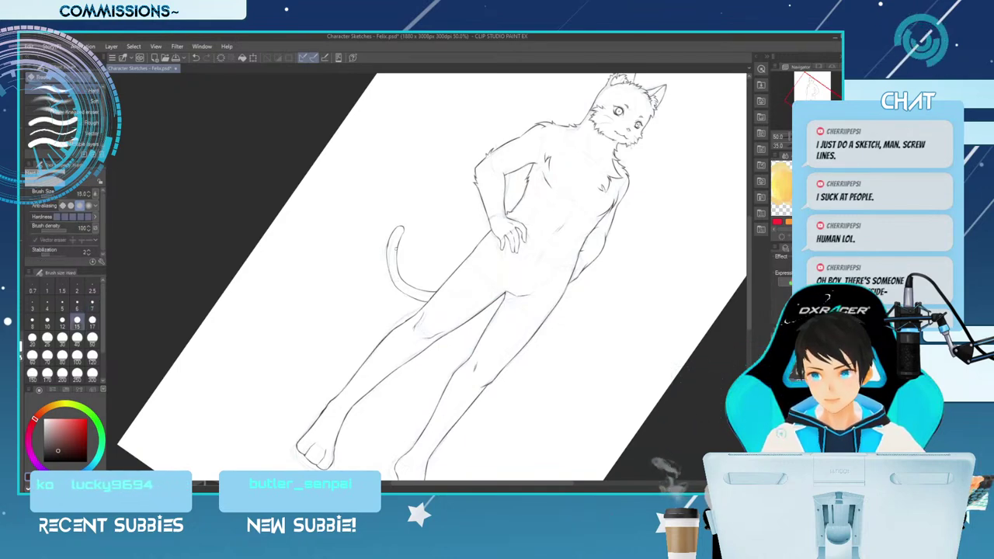
pyautogui.press('^')
pyautogui.press('^')
pyautogui.press('^')
pyautogui.press('^')
pyautogui.press('^')
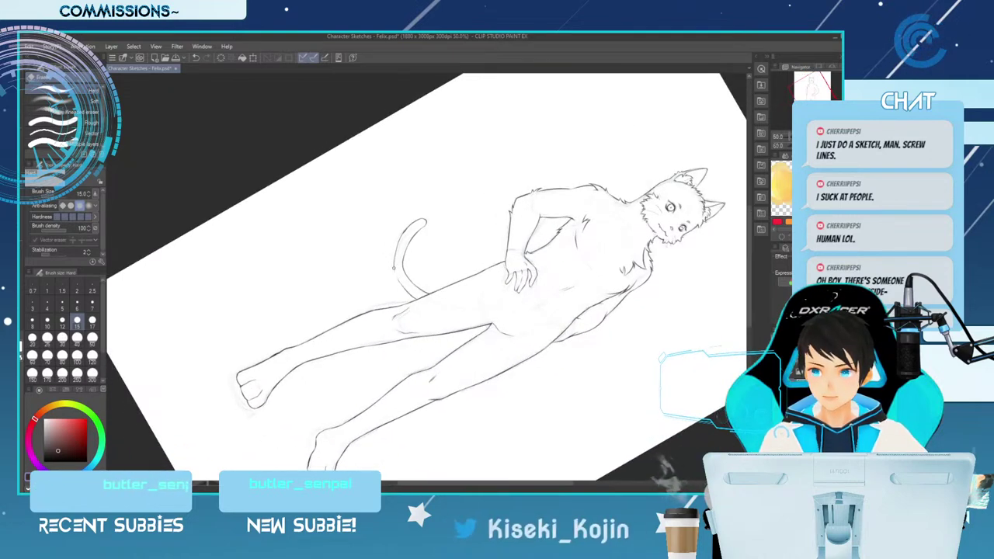
pyautogui.press('p')
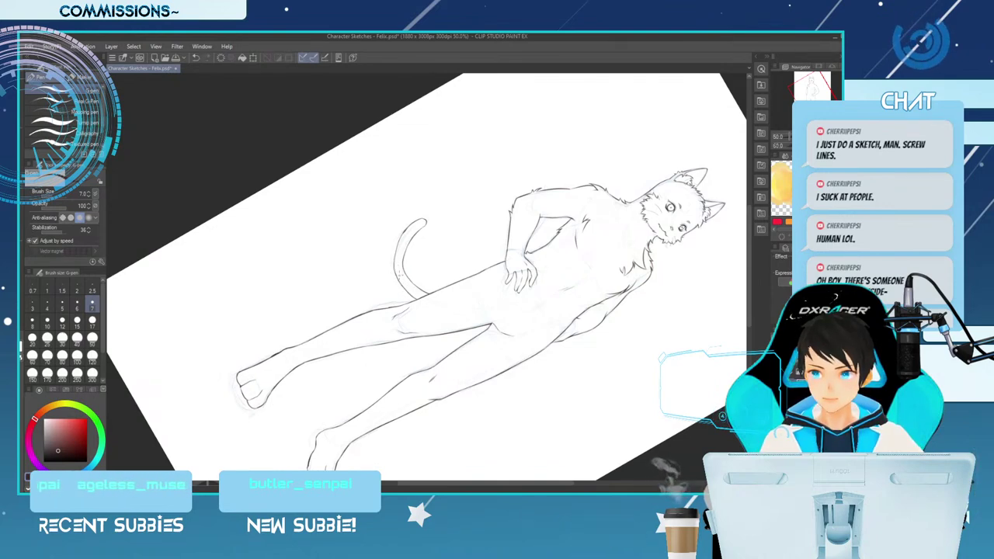
pyautogui.press('-')
pyautogui.press('-')
pyautogui.press('-')
pyautogui.press('-')
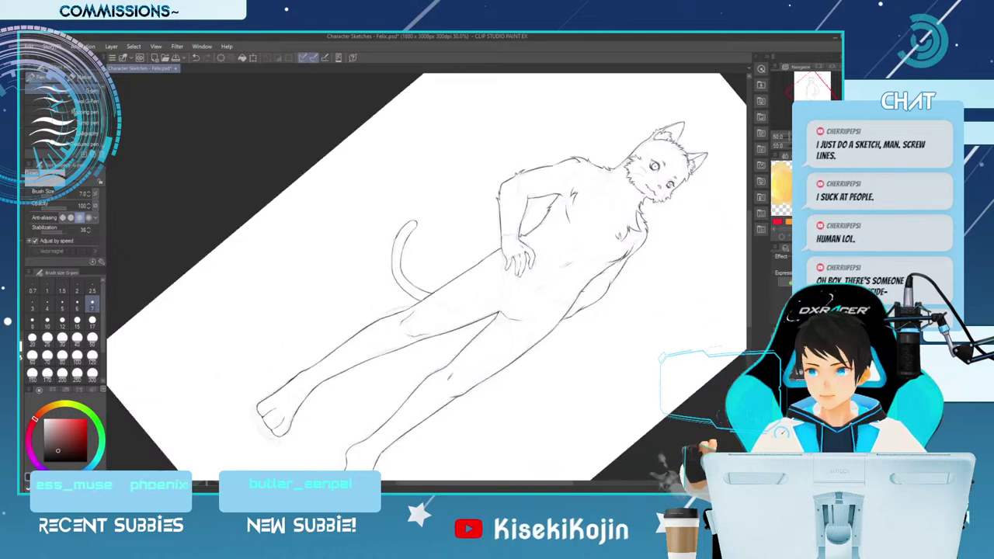
# Erase the section of the tail's inner line near the thigh with the size 15 eraser.
pyautogui.hotkey('ctrl', '-')
pyautogui.press('-')
pyautogui.press('-')
pyautogui.press('-')
pyautogui.press('-')
pyautogui.press('-')
pyautogui.press('-')
pyautogui.press('-')
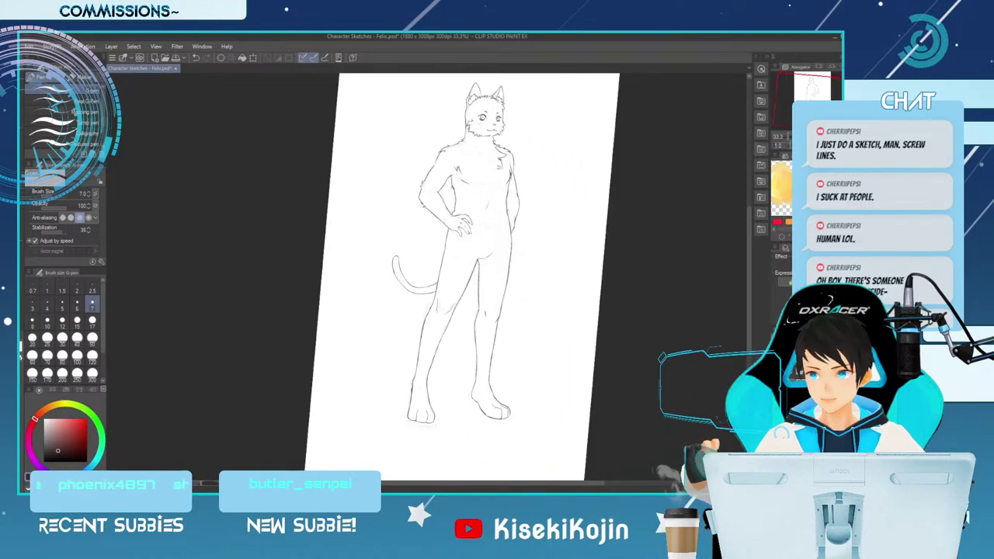
pyautogui.press('-')
pyautogui.press('e')
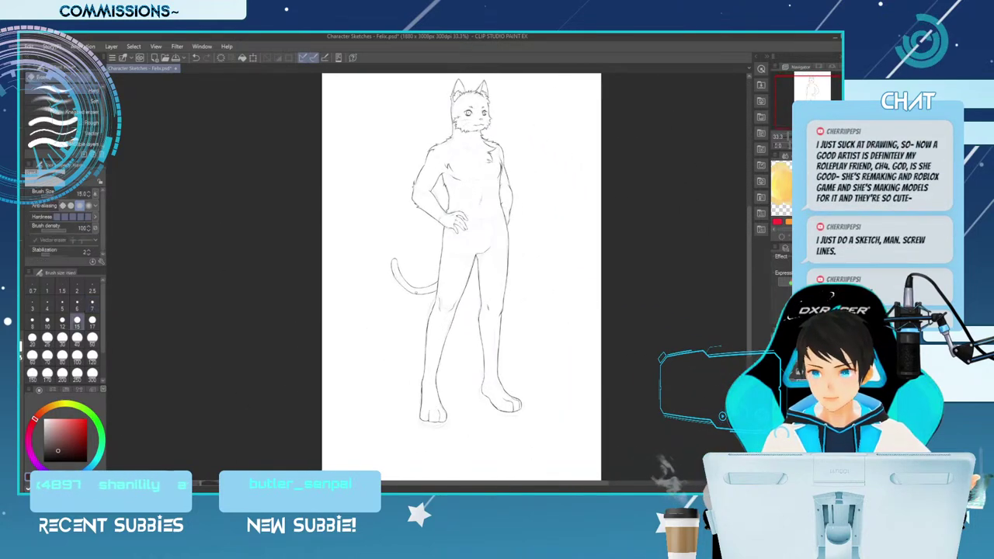
pyautogui.press('p')
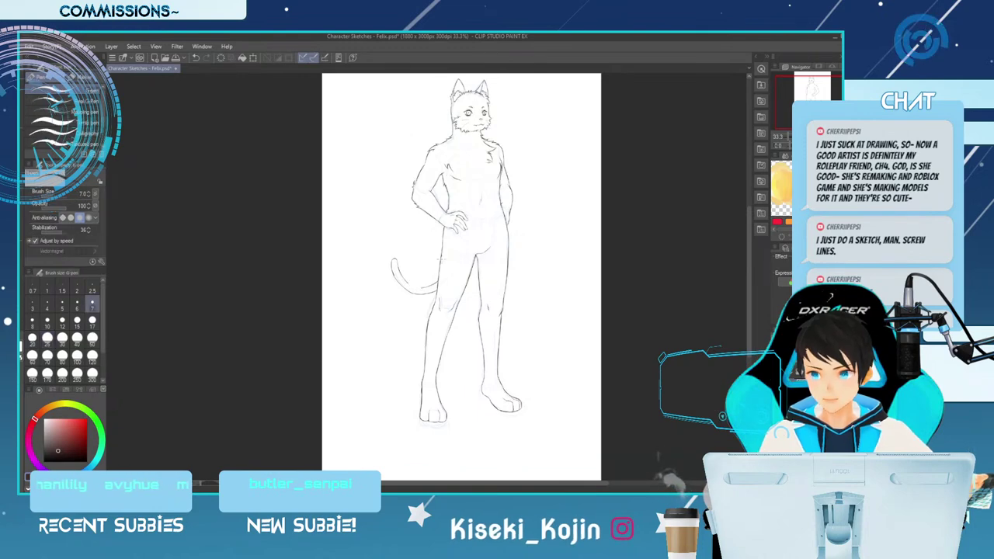
# Redraw the tail's inner line between its middle and the thigh at brush size 7.
pyautogui.press('-')
pyautogui.press('-')
pyautogui.press('-')
pyautogui.press('-')
pyautogui.press('-')
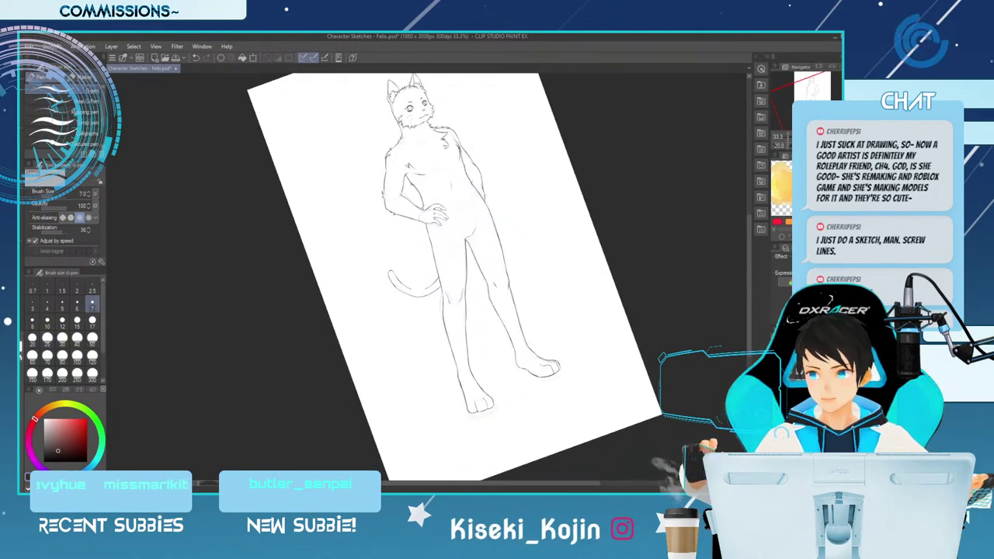
pyautogui.press('-')
pyautogui.hotkey('ctrl', '+')
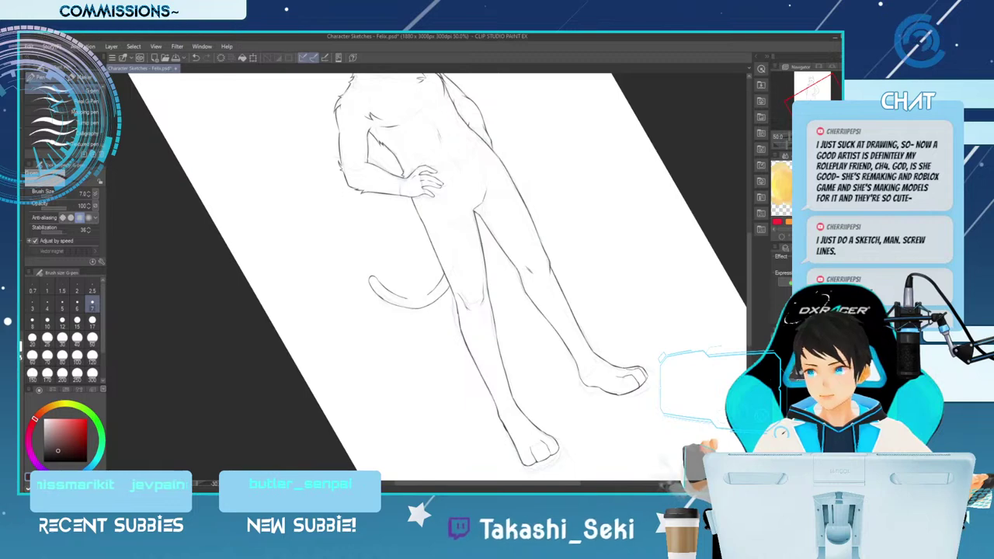
pyautogui.press('-')
pyautogui.press('-')
pyautogui.press('-')
pyautogui.press('-')
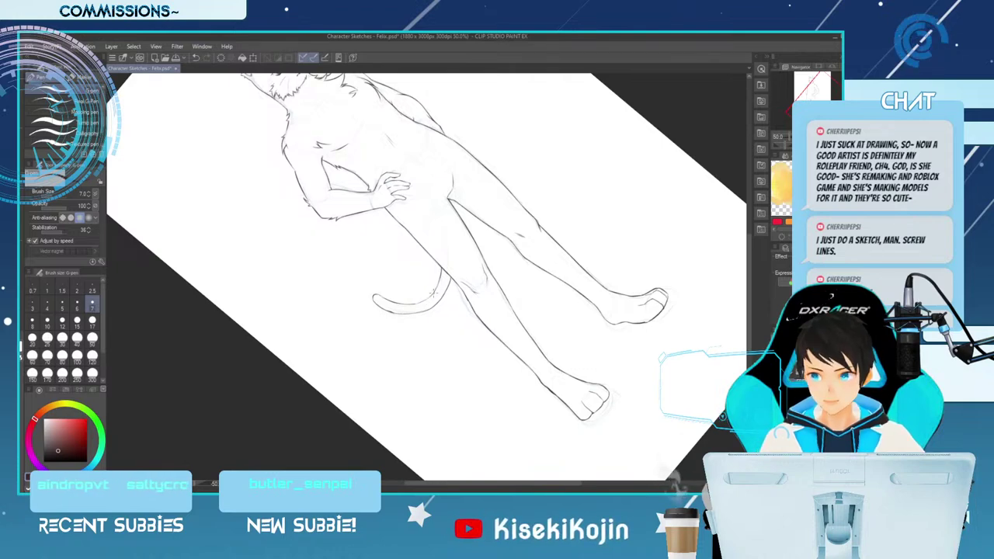
# Straighten the canvas and examine the whole figure's proportions with the new tail.
pyautogui.press('^')
pyautogui.press('^')
pyautogui.press('^')
pyautogui.press('^')
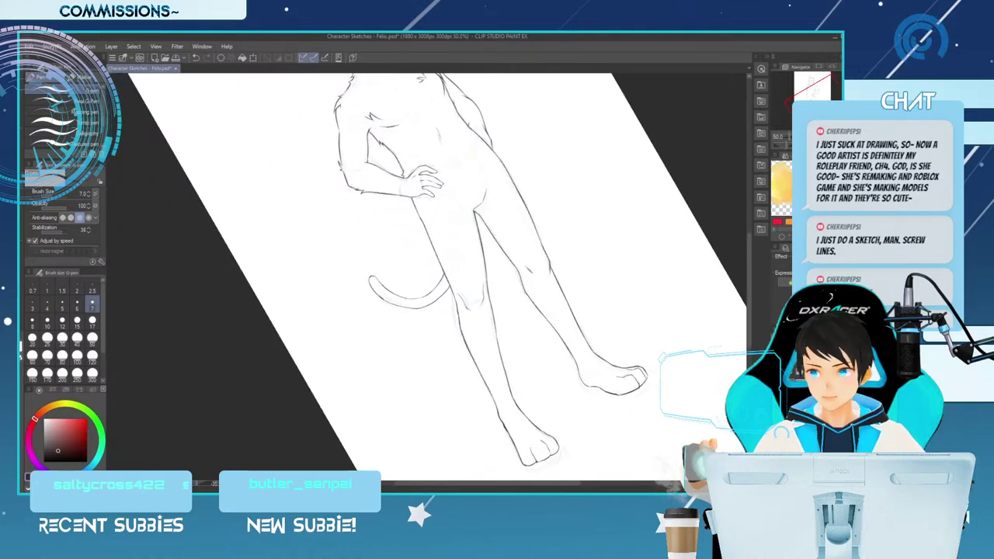
pyautogui.hotkey('ctrl', '-')
pyautogui.press('^')
pyautogui.press('^')
pyautogui.press('^')
pyautogui.press('^')
pyautogui.press('^')
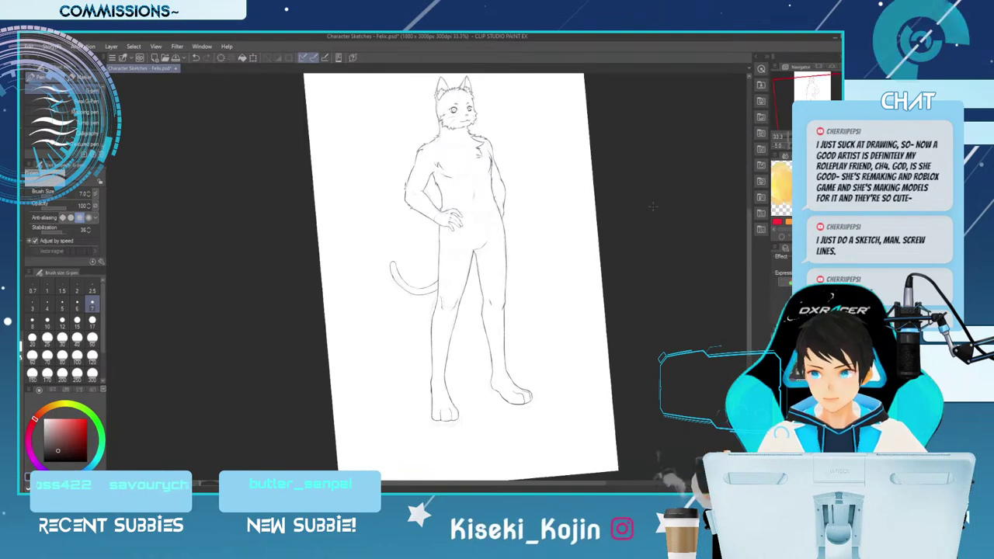
pyautogui.press('^')
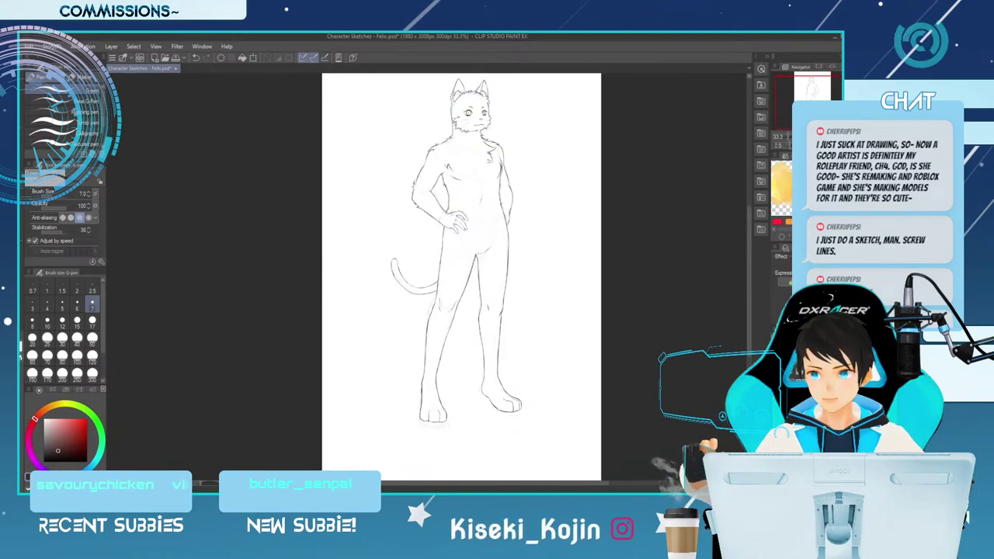
pyautogui.press('^')
pyautogui.press('-')
pyautogui.hotkey('ctrl', '-')
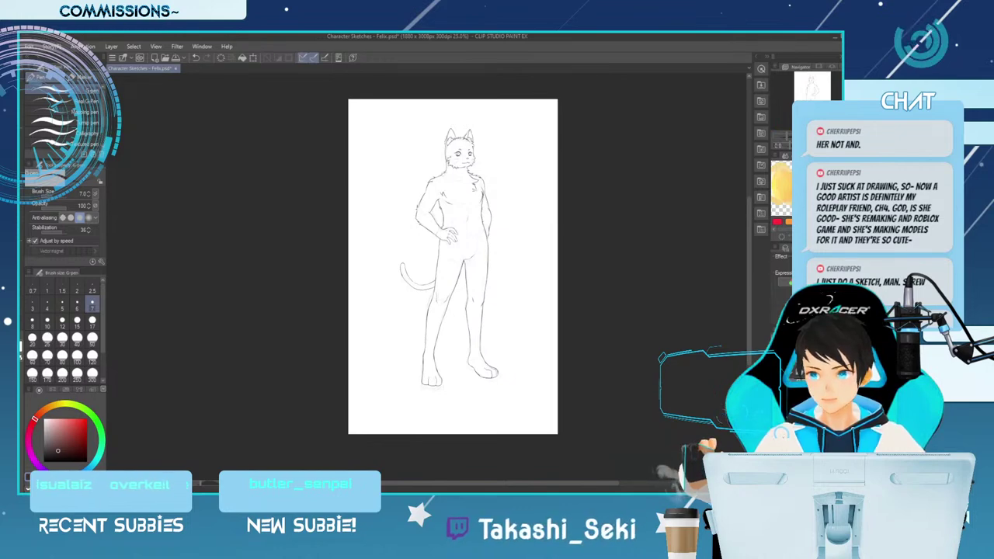
# Flip the canvas back horizontally and examine the head and upper body line art up close.
pyautogui.press('h')
pyautogui.hotkey('ctrl', '+')
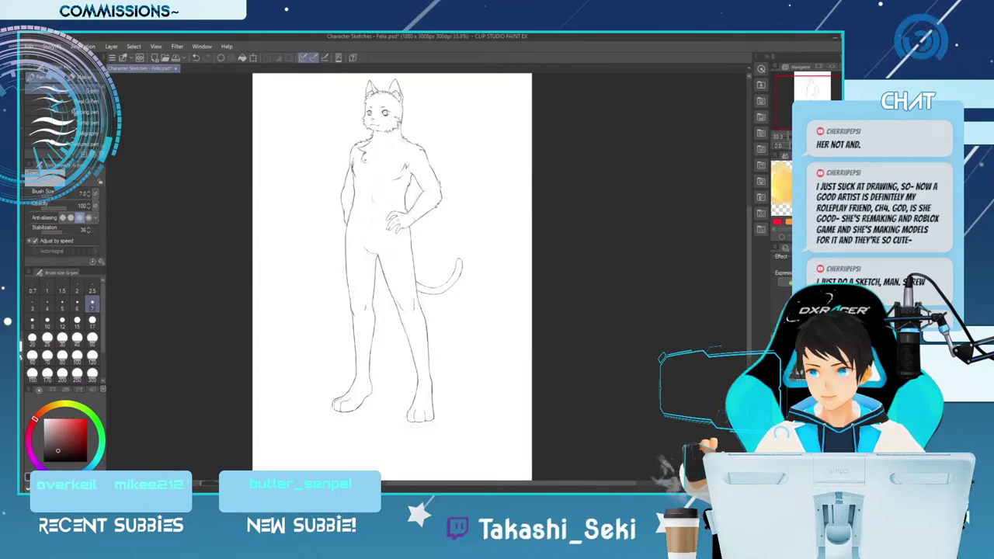
pyautogui.hotkey('ctrl', '+')
pyautogui.moveTo(750, 283); pyautogui.dragTo(749, 251)
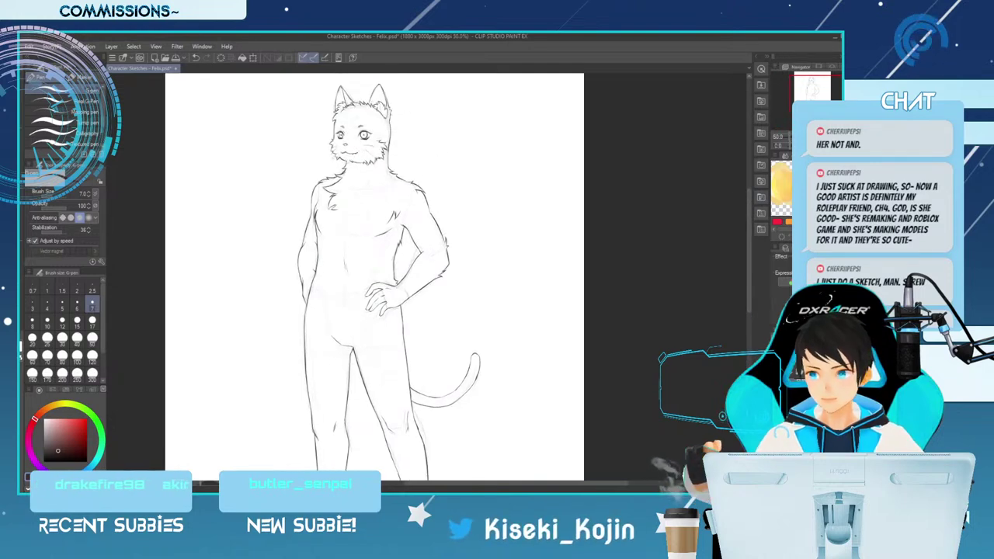
pyautogui.hotkey('ctrl', '+')
pyautogui.scroll(3, 374, 277)
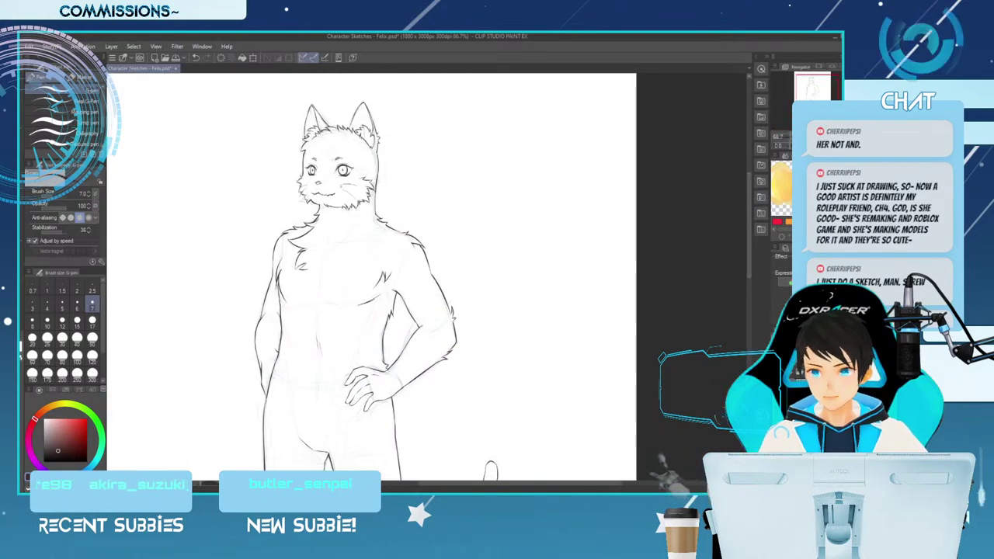
pyautogui.press('e')
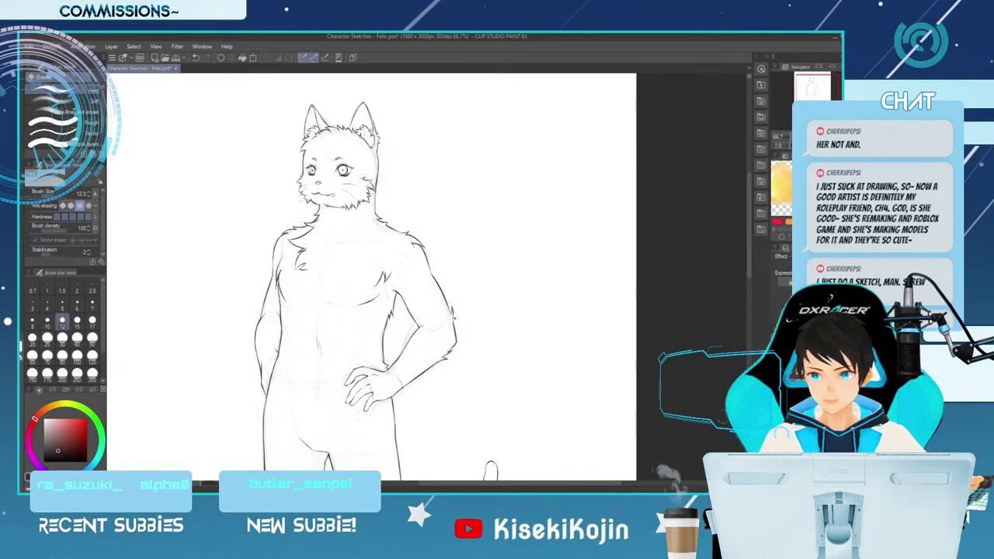
pyautogui.press('p')
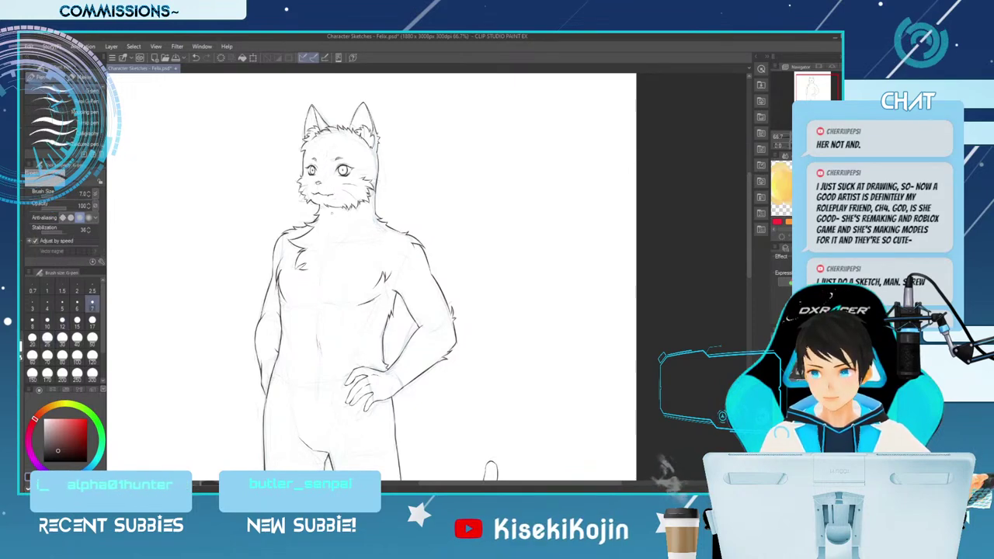
# Open gaps in the lower leg's outlines with a size 17 eraser, draw small fur tufts there at brush size 7, and save the file.
pyautogui.scroll(-5, 494, 226)
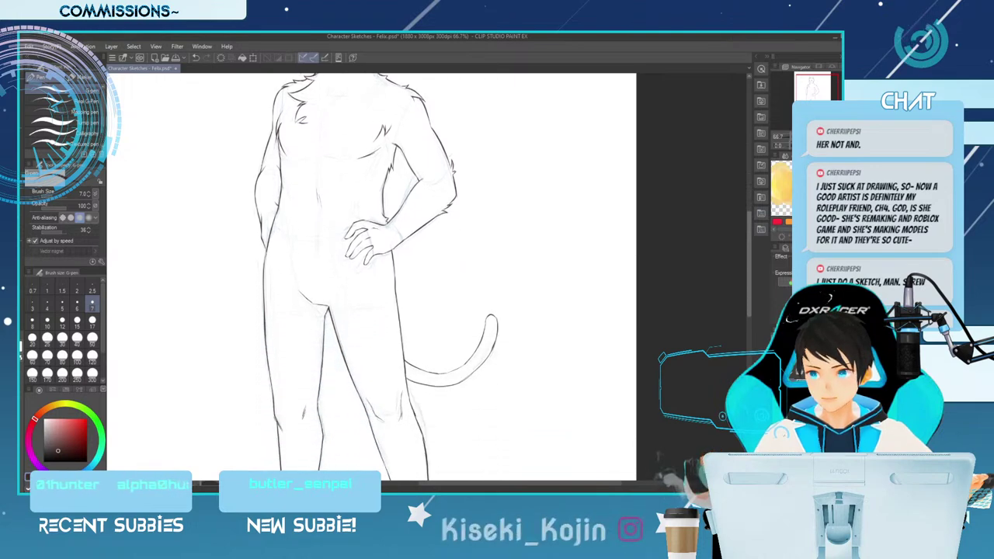
pyautogui.press('e')
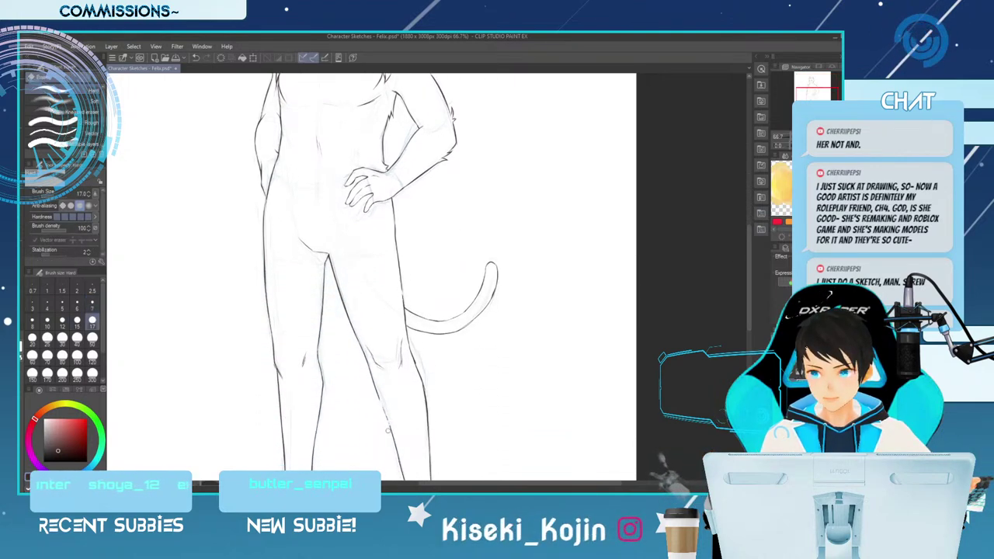
pyautogui.scroll(-2, 486, 363)
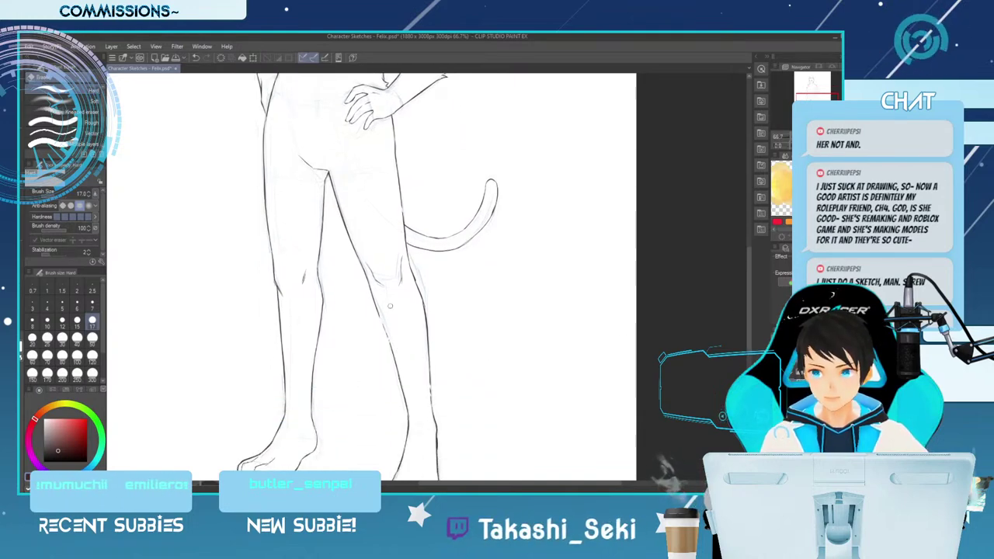
pyautogui.press('p')
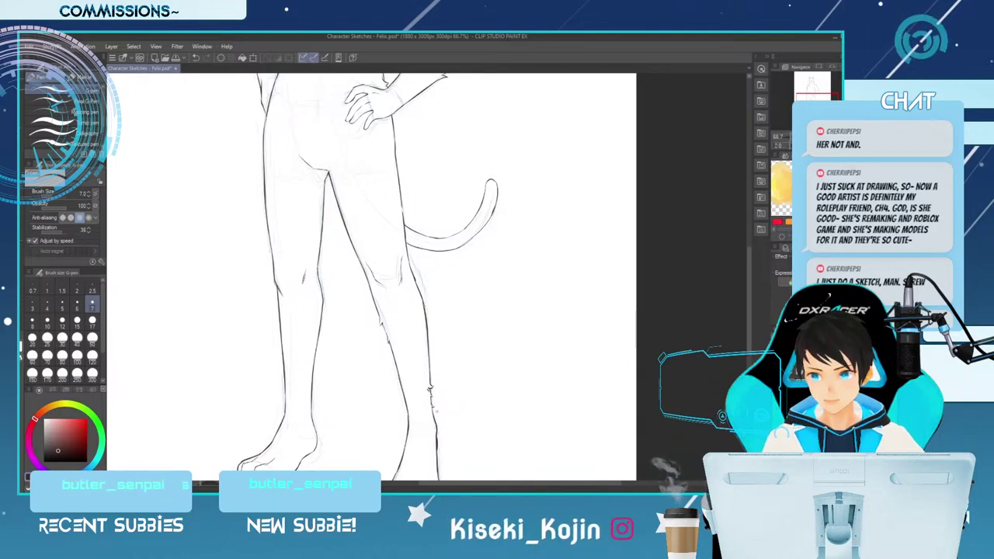
pyautogui.hotkey('ctrl', 's')
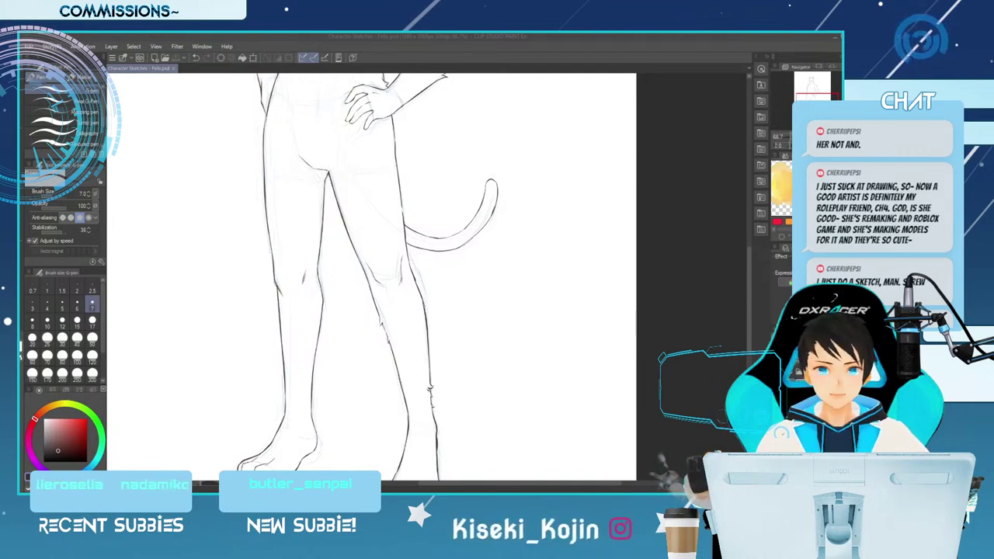
# Draw a small fur mark on the tail-side thigh and open gaps in the other leg's outlines with a size 17 eraser.
pyautogui.hotkey('ctrl', '-')
pyautogui.moveTo(396, 231); pyautogui.dragTo(395, 263)
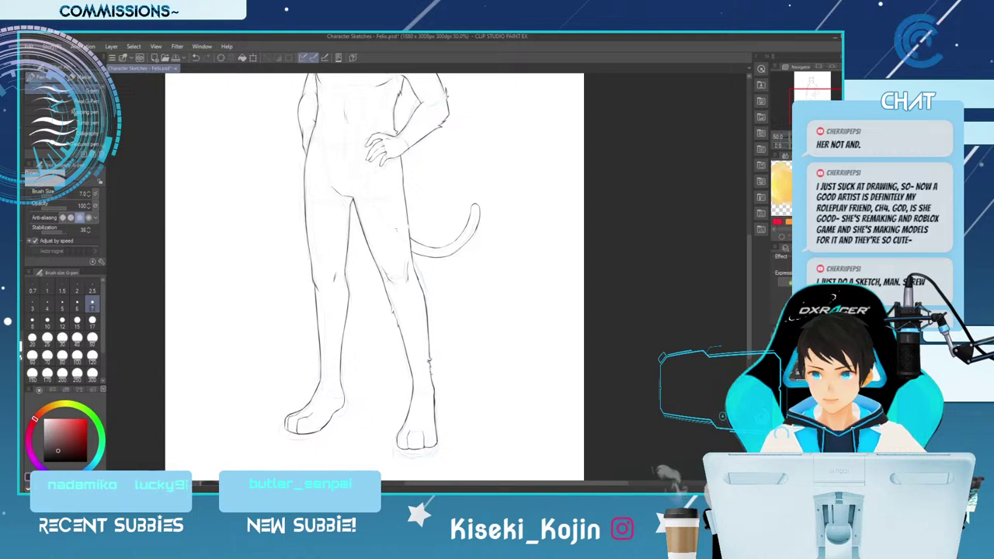
pyautogui.press('e')
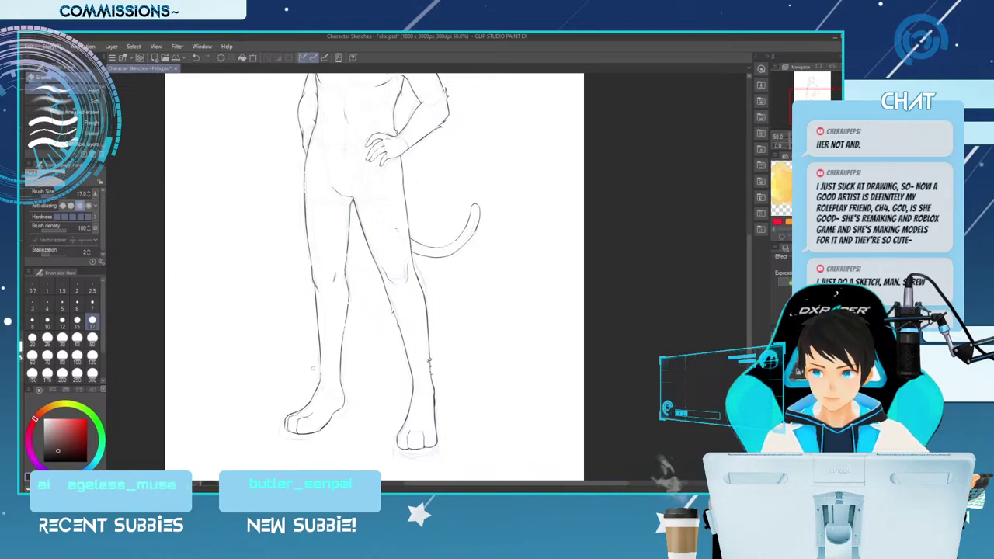
pyautogui.press('p')
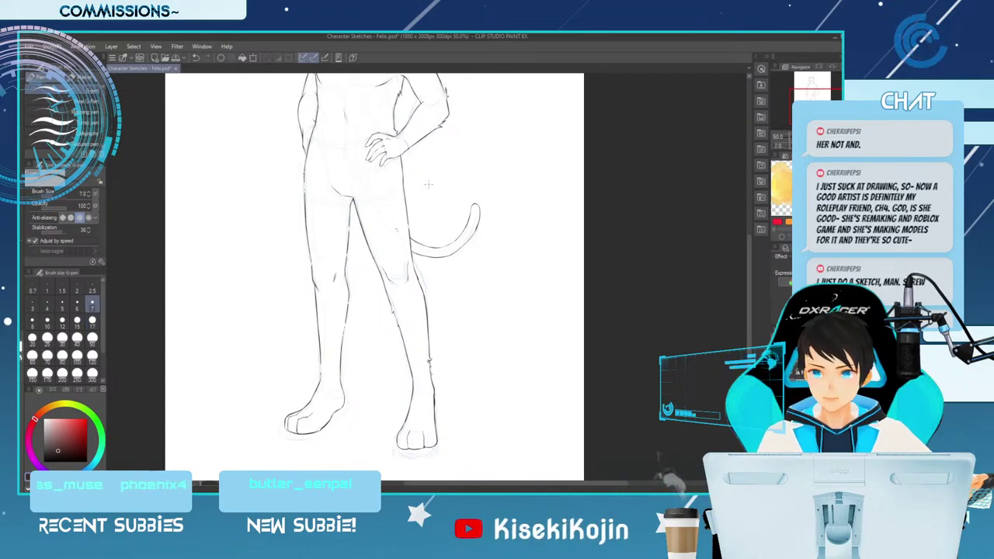
# Draw small fur tufts in the outline gaps from hip to ankle at brush size 7, and erase the tuft marks inside the hip.
pyautogui.hotkey('ctrl', '+')
pyautogui.moveTo(306, 170); pyautogui.dragTo(306, 252)
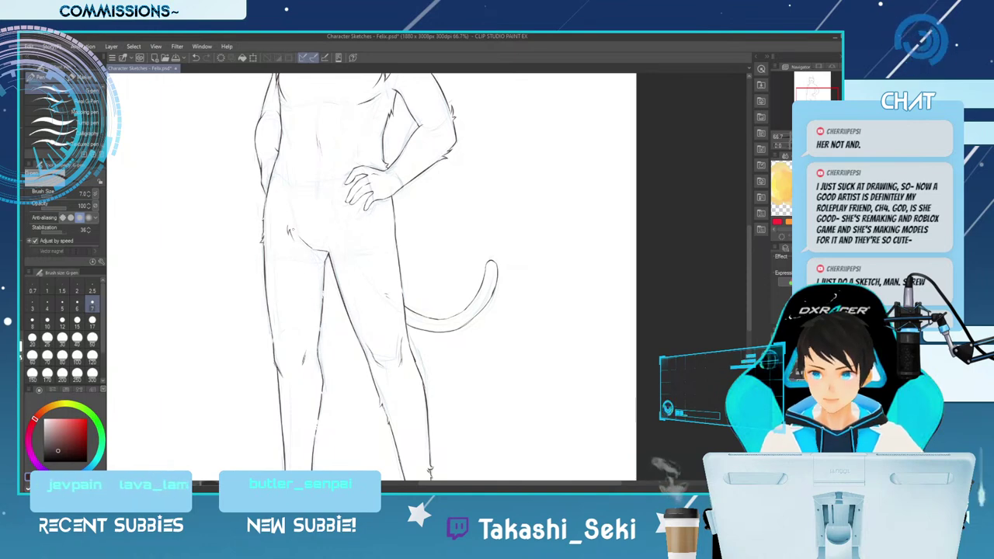
pyautogui.press('e')
pyautogui.moveTo(289, 230); pyautogui.dragTo(297, 239)
pyautogui.press('p')
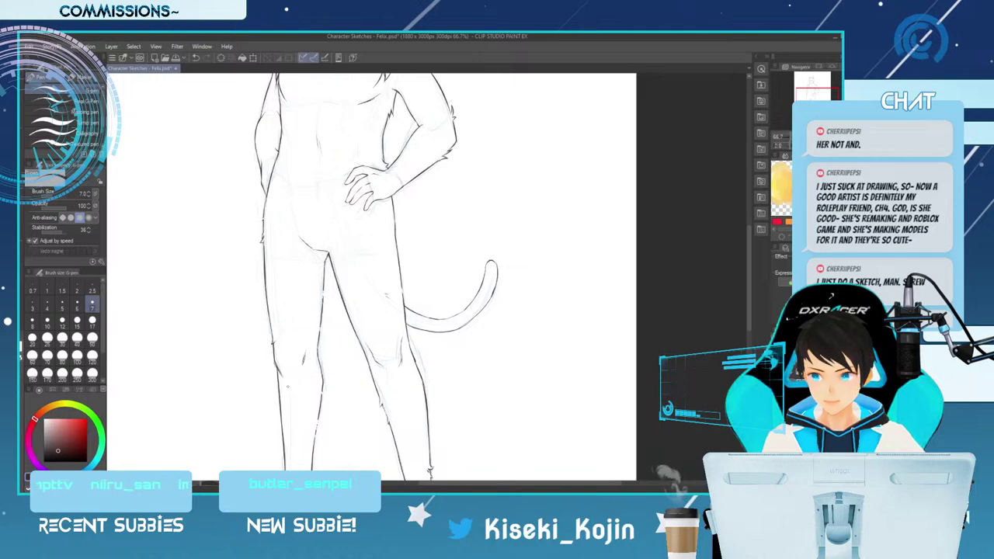
pyautogui.scroll(-5, 373, 277)
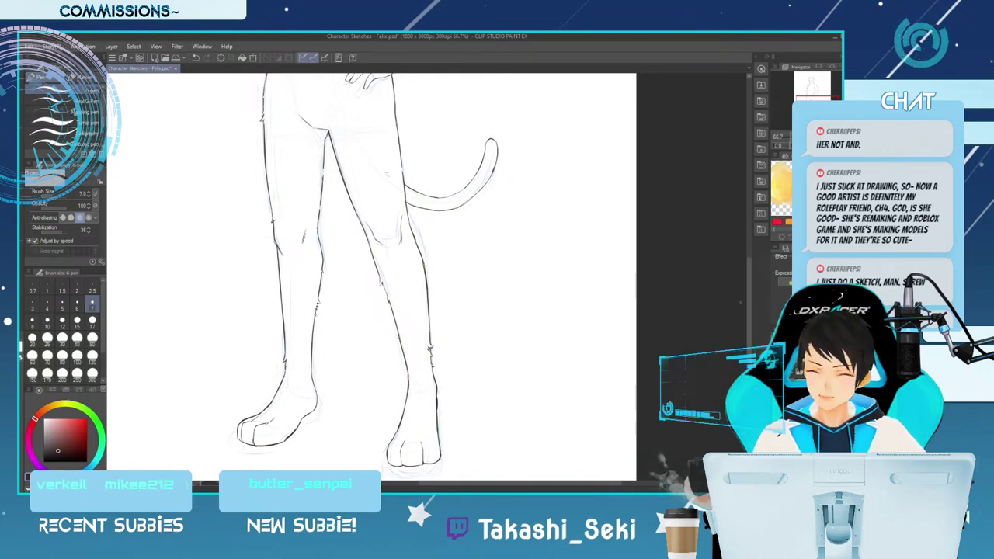
# Examine the whole figure's line art from the head down to the legs with the new fur tufts.
pyautogui.scroll(4, 373, 278)
pyautogui.hotkey('ctrl', '-')
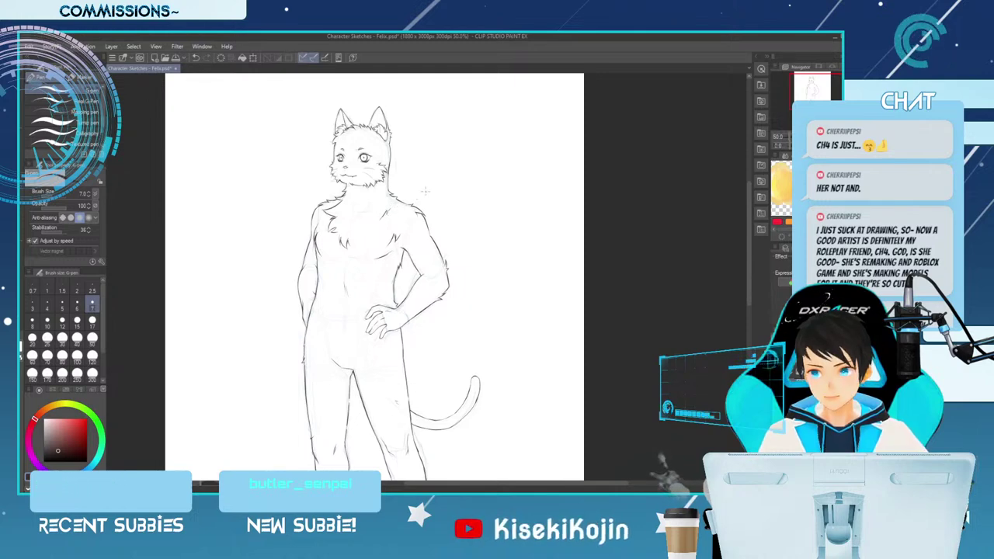
pyautogui.scroll(-6, 425, 191)
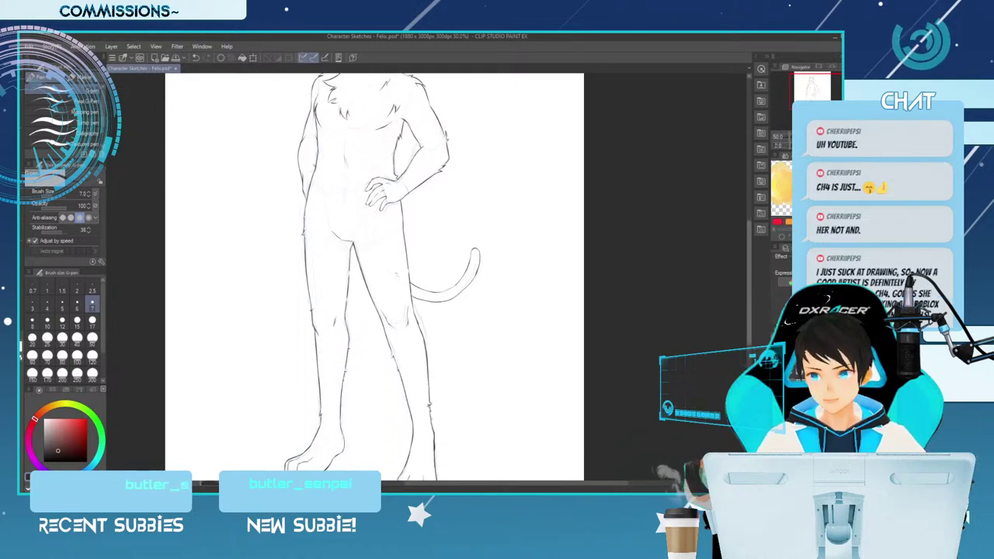
pyautogui.scroll(5, 425, 191)
pyautogui.scroll(1, 373, 272)
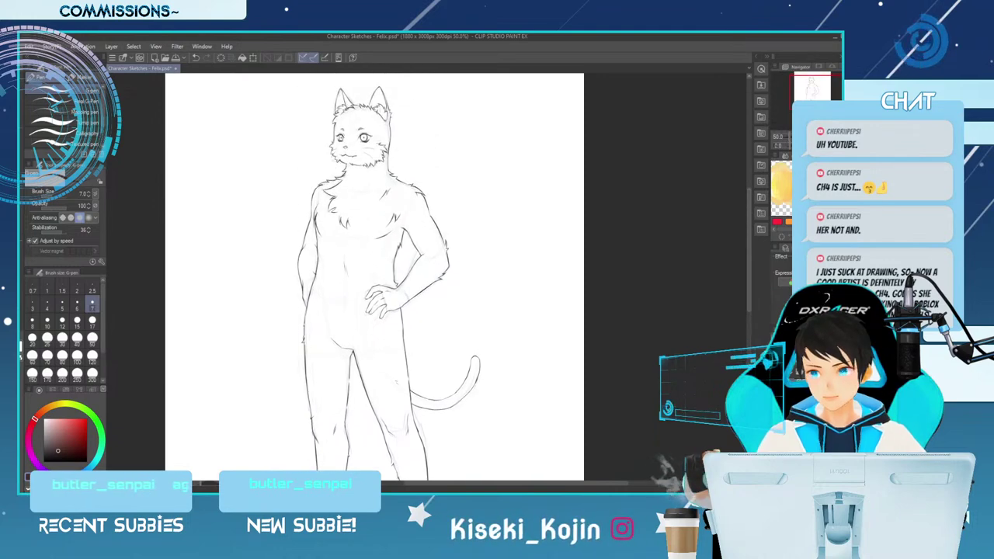
pyautogui.hotkey('ctrl', '-')
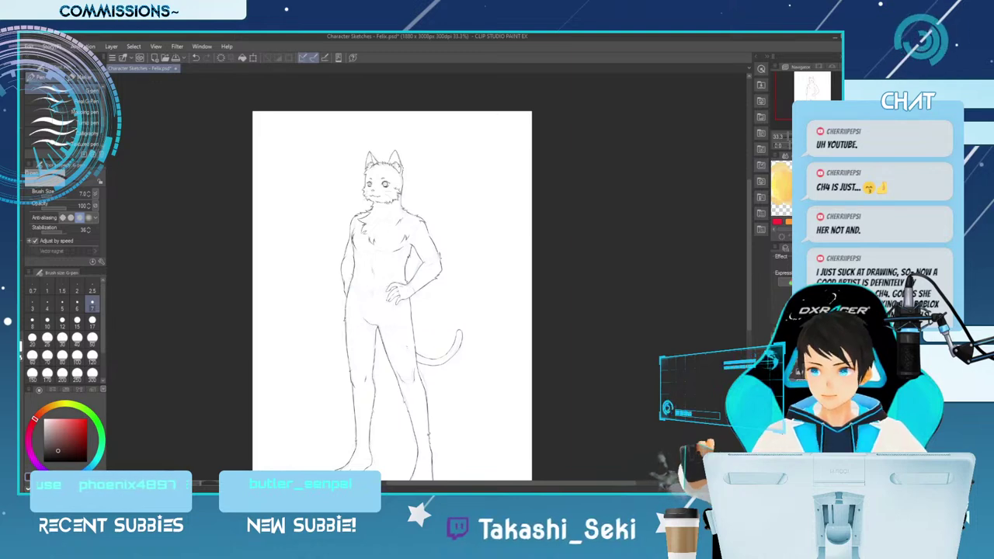
# Check the sketch's proportions by mirroring the canvas view horizontally and flipping it back.
pyautogui.press('h')
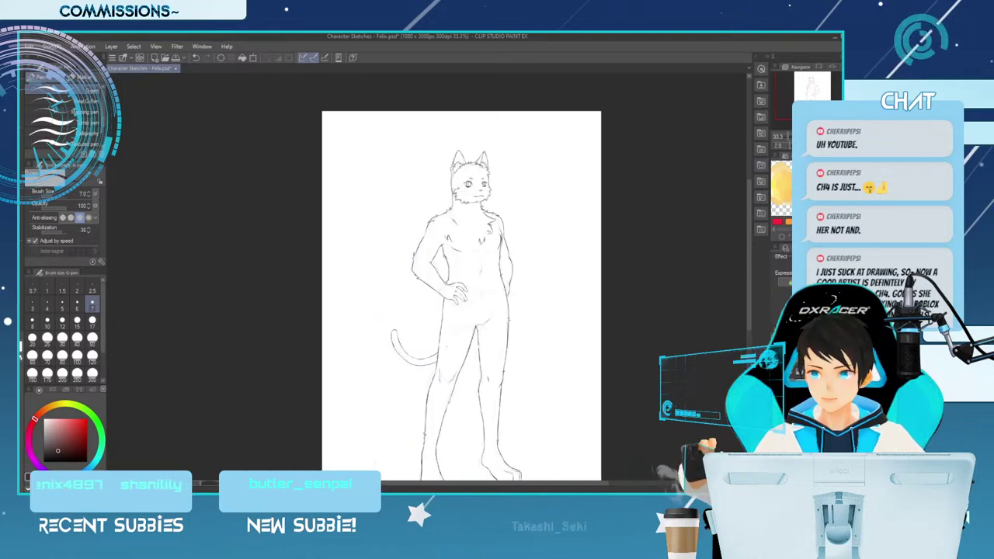
pyautogui.press('h')
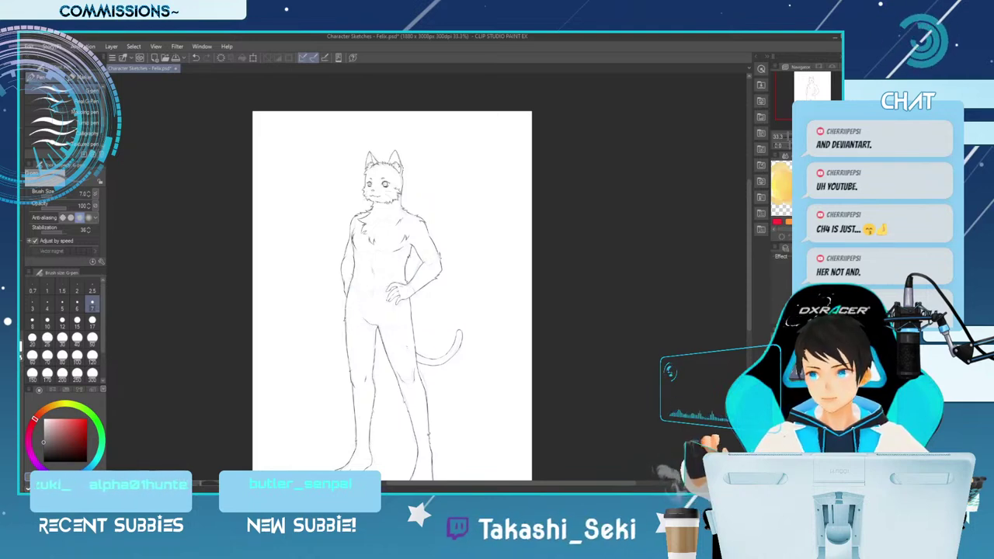
# Add a new layer and block in the left half of the character's chest in dark grey with a size 70 pen.
pyautogui.hotkey('ctrl', 'shift', 'n')
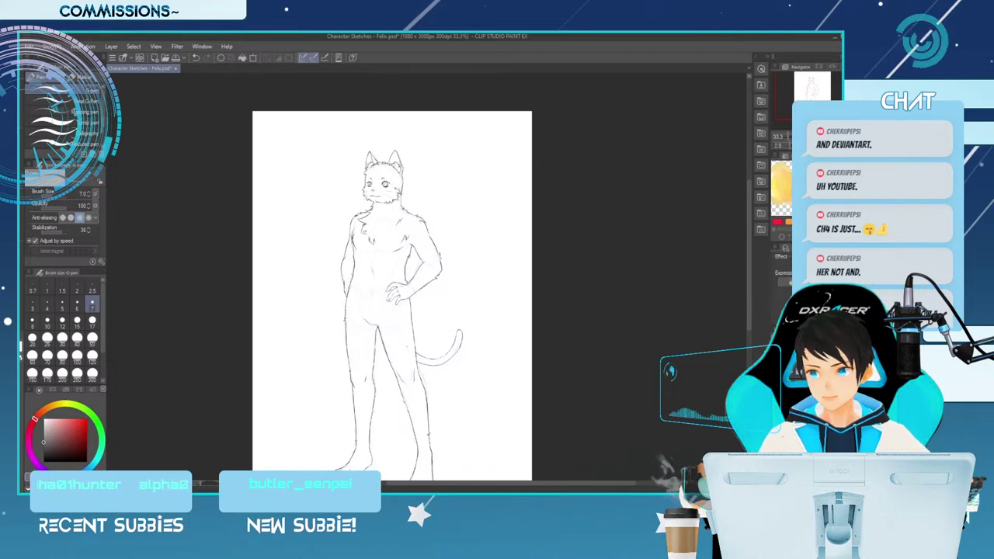
pyautogui.hotkey('ctrl', '+')
pyautogui.hotkey('ctrl', '+')
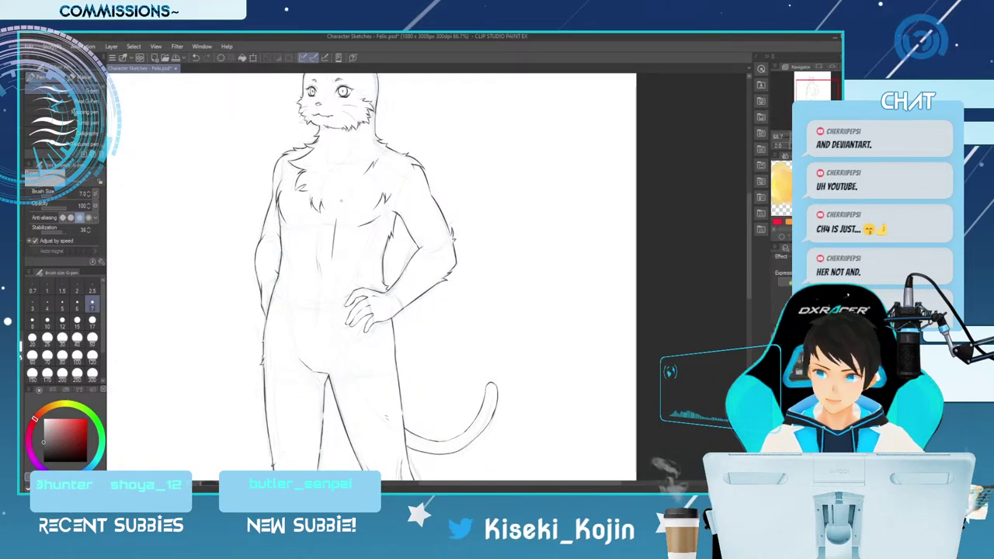
pyautogui.press('p')
pyautogui.press('p')
pyautogui.press(']')
pyautogui.press(']')
pyautogui.press(']')
pyautogui.press(']')
pyautogui.press(']')
pyautogui.press(']')
pyautogui.press(']')
pyautogui.press(']')
pyautogui.press(']')
pyautogui.press(']')
pyautogui.press(']')
pyautogui.press(']')
pyautogui.moveTo(330, 208)
pyautogui.mouseDown()
pyautogui.moveTo(329, 272)
pyautogui.moveTo(311, 186)
pyautogui.moveTo(299, 249)
pyautogui.moveTo(295, 179)
pyautogui.moveTo(299, 275)
pyautogui.mouseUp()
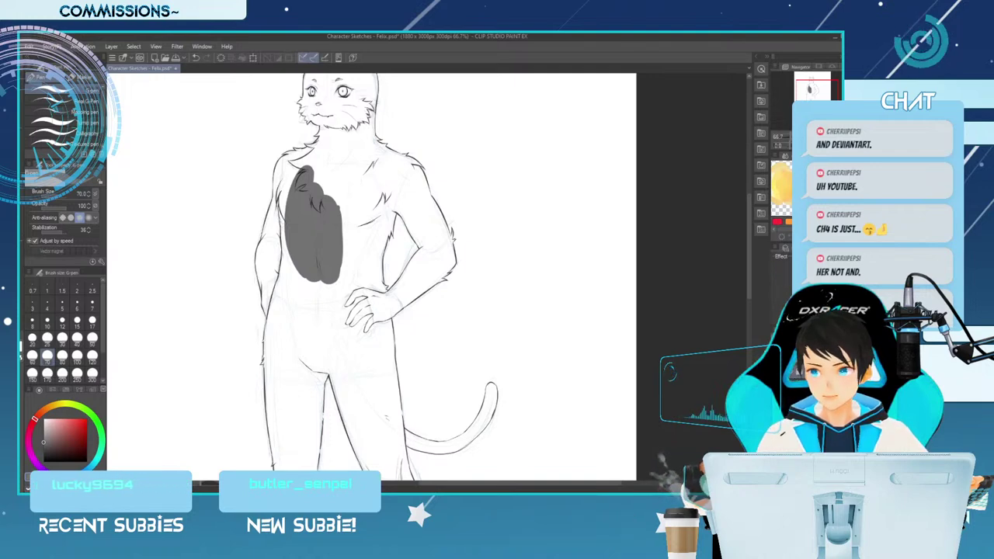
# Paint the rest of the chest grey and extend the fill down over the hand to the hip.
pyautogui.press(']')
pyautogui.press(']')
pyautogui.press(']')
pyautogui.moveTo(328, 173)
pyautogui.mouseDown()
pyautogui.moveTo(320, 199)
pyautogui.moveTo(339, 169)
pyautogui.moveTo(350, 266)
pyautogui.mouseUp()
pyautogui.moveTo(360, 194); pyautogui.dragTo(342, 332)
pyautogui.press('[')
pyautogui.press('[')
pyautogui.press('[')
pyautogui.moveTo(344, 276); pyautogui.dragTo(360, 363)
pyautogui.moveTo(353, 276); pyautogui.dragTo(367, 366)
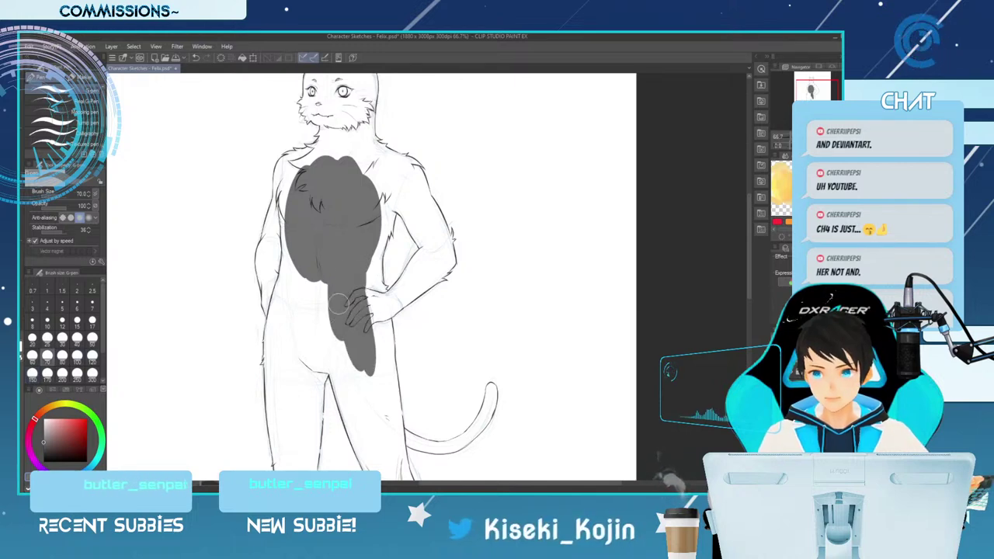
# Fill the left side of the belly and waist with grey using a size 150 brush.
pyautogui.press(']')
pyautogui.press(']')
pyautogui.press(']')
pyautogui.press(']')
pyautogui.moveTo(326, 263)
pyautogui.mouseDown()
pyautogui.moveTo(308, 327)
pyautogui.moveTo(312, 241)
pyautogui.moveTo(298, 301)
pyautogui.mouseUp()
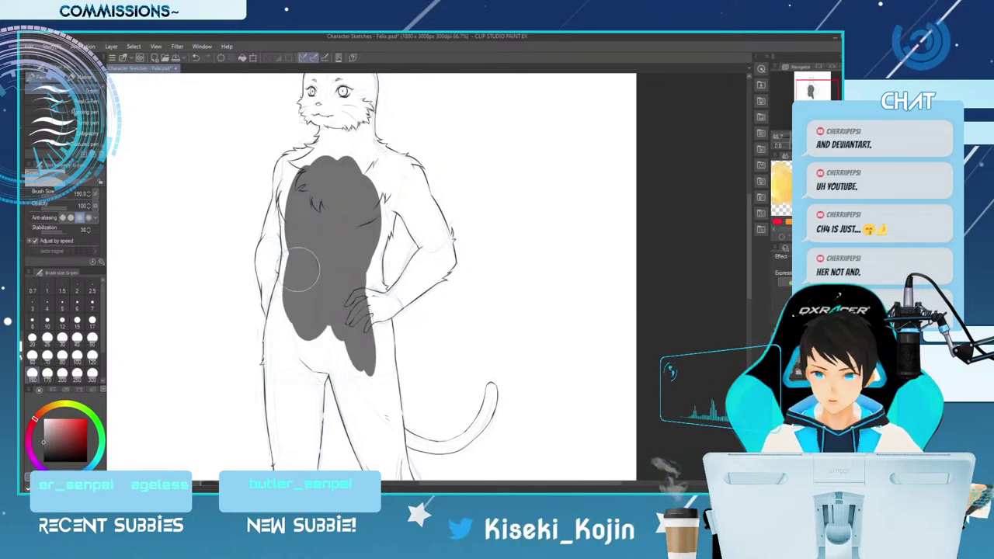
pyautogui.moveTo(295, 222); pyautogui.dragTo(292, 272)
# Fill the left shoulder and its fur line with grey using a smaller brush.
pyautogui.press('[')
pyautogui.press('[')
pyautogui.press('[')
pyautogui.press('[')
pyautogui.press('[')
pyautogui.press('[')
pyautogui.moveTo(299, 176); pyautogui.dragTo(284, 212)
pyautogui.moveTo(318, 157); pyautogui.dragTo(295, 165)
# Paint the left upper arm grey down to the elbow with brush sizes between 15 and 40.
pyautogui.press('[')
pyautogui.press('[')
pyautogui.press('[')
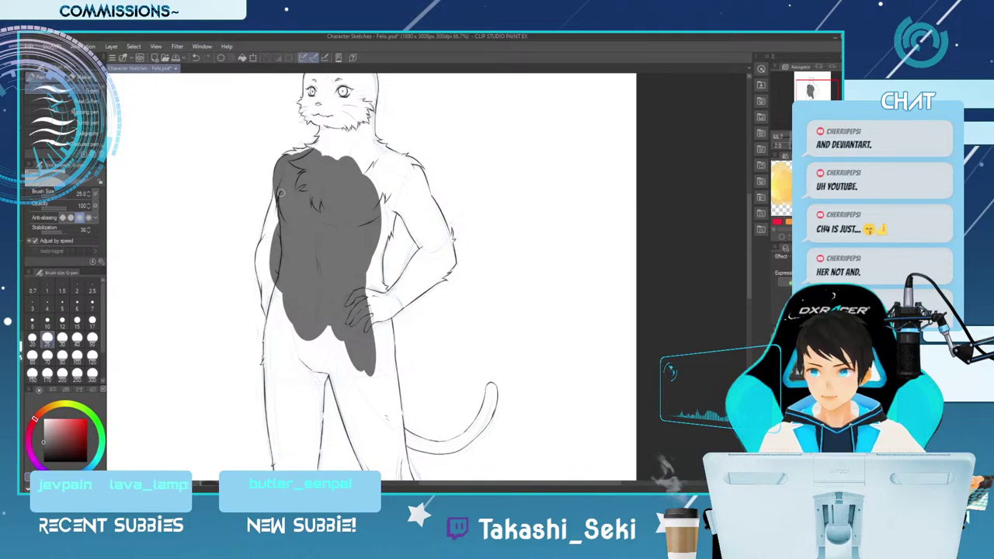
pyautogui.press(']')
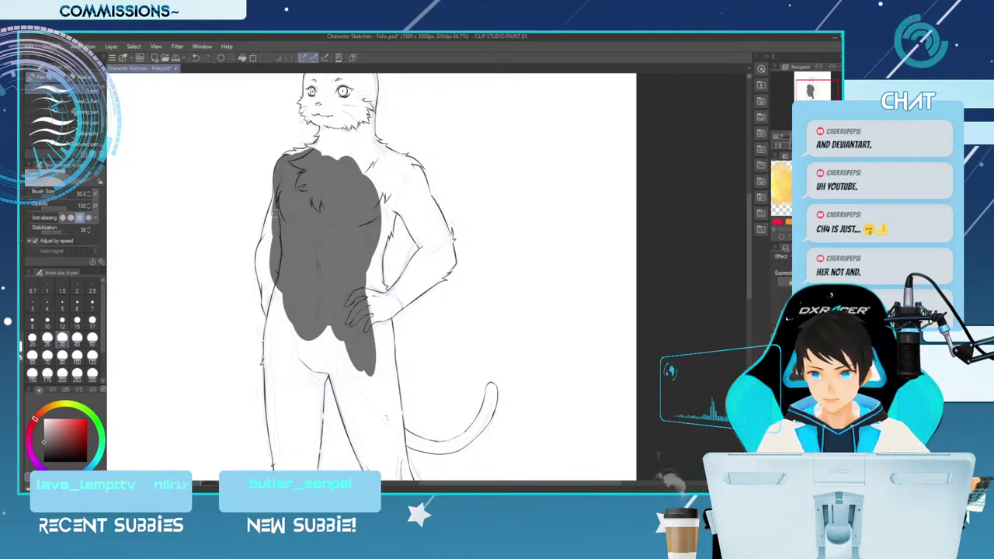
pyautogui.press('[')
pyautogui.press('[')
pyautogui.press('[')
pyautogui.press('[')
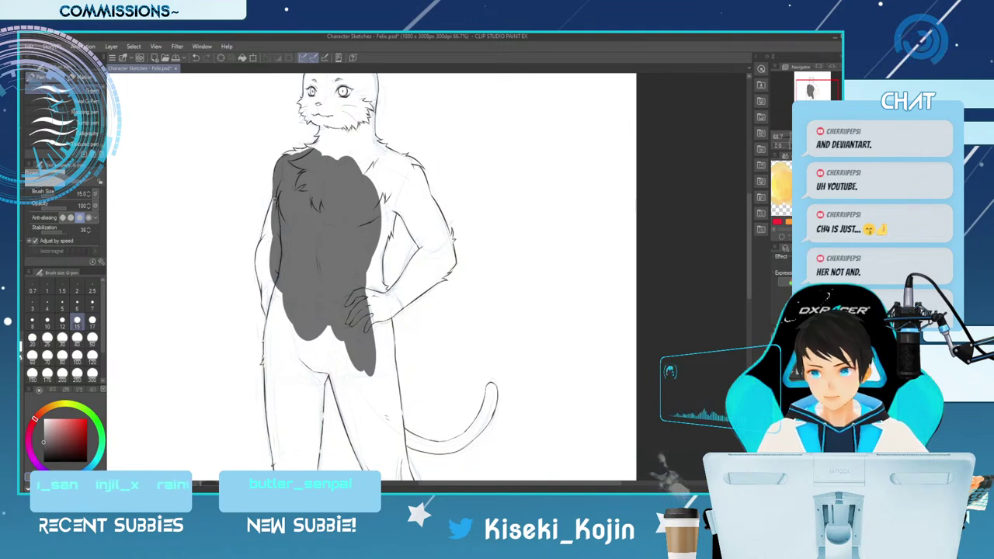
pyautogui.moveTo(274, 199); pyautogui.dragTo(268, 242)
pyautogui.press(']')
pyautogui.press(']')
pyautogui.moveTo(276, 195); pyautogui.dragTo(269, 219)
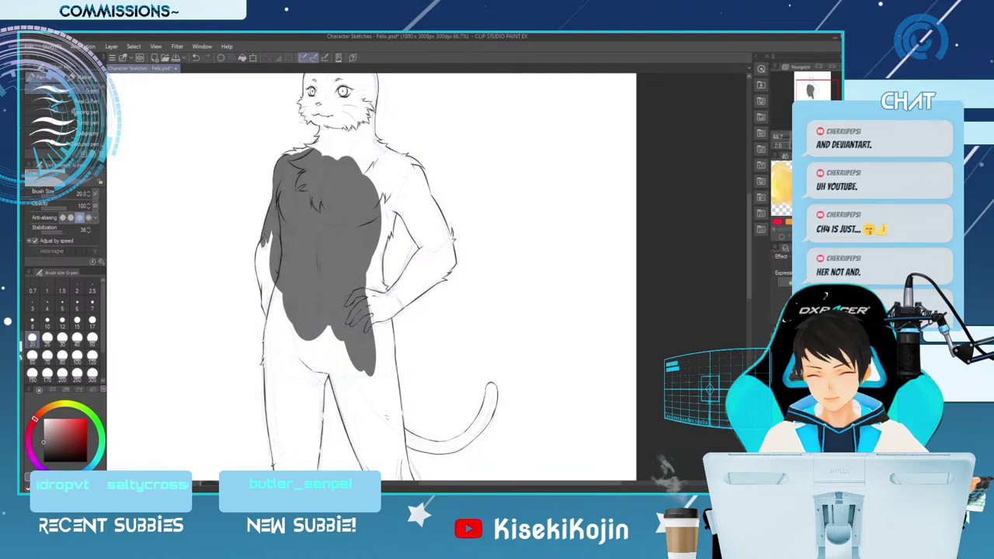
pyautogui.press(']')
pyautogui.press(']')
pyautogui.press(']')
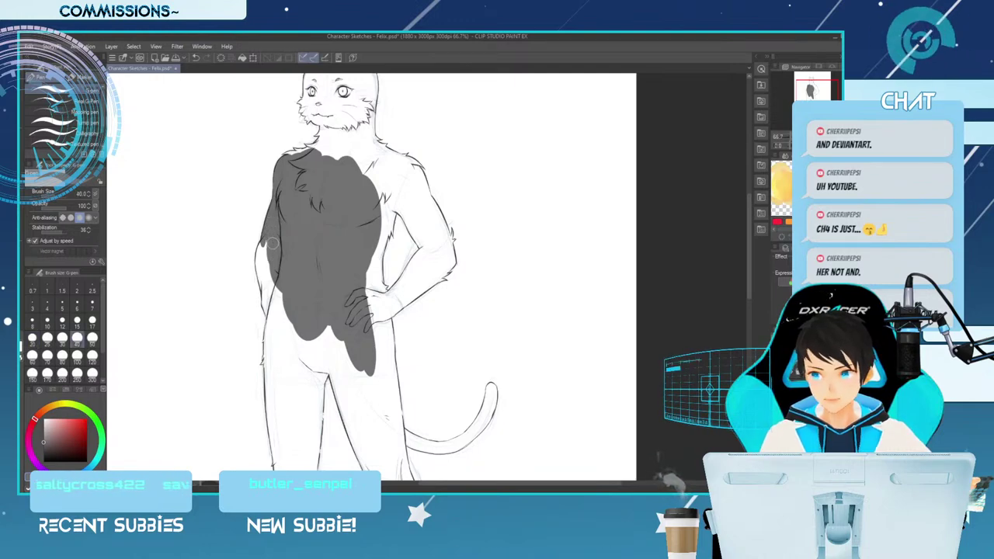
# Paint the neck grey from the collar up to the chin with a size 70 brush.
pyautogui.press(']')
pyautogui.press(']')
pyautogui.press(']')
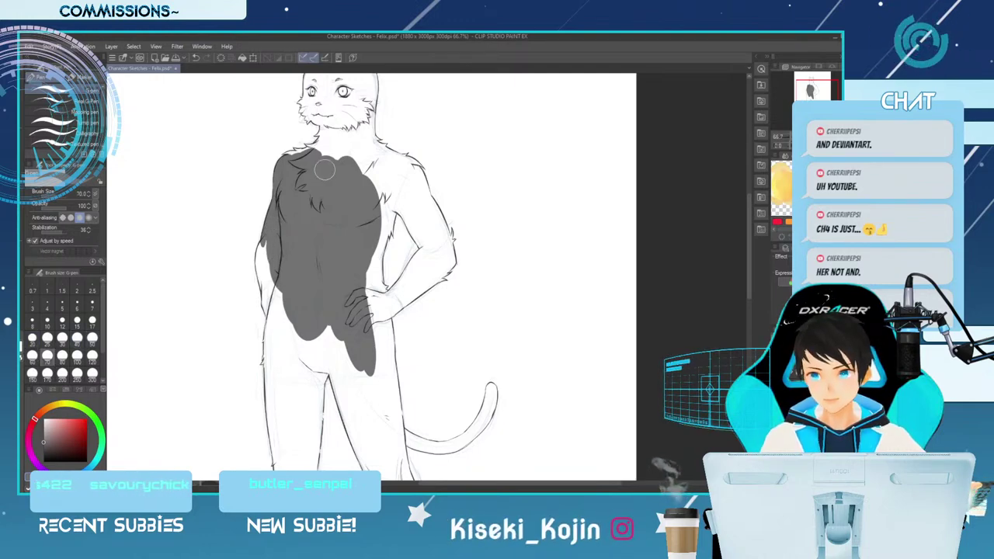
pyautogui.moveTo(336, 142)
pyautogui.mouseDown()
pyautogui.moveTo(346, 165)
pyautogui.moveTo(343, 93)
pyautogui.moveTo(358, 132)
pyautogui.mouseUp()
# Fill the centre of the face and the neck below the chin with grey using brush sizes 30 to 40.
pyautogui.press('[')
pyautogui.press('[')
pyautogui.press('[')
pyautogui.moveTo(747, 227); pyautogui.dragTo(748, 202)
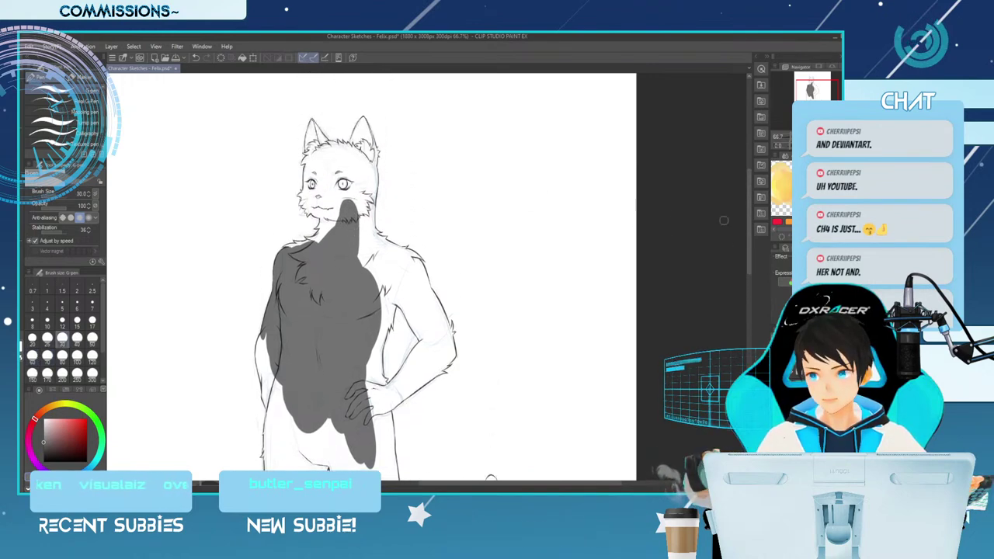
pyautogui.press(']')
pyautogui.moveTo(341, 204)
pyautogui.mouseDown()
pyautogui.moveTo(349, 173)
pyautogui.moveTo(334, 164)
pyautogui.moveTo(339, 194)
pyautogui.moveTo(330, 163)
pyautogui.moveTo(316, 198)
pyautogui.moveTo(328, 161)
pyautogui.moveTo(353, 182)
pyautogui.moveTo(348, 161)
pyautogui.moveTo(350, 215)
pyautogui.moveTo(348, 183)
pyautogui.moveTo(336, 223)
pyautogui.moveTo(328, 200)
pyautogui.moveTo(336, 226)
pyautogui.moveTo(340, 211)
pyautogui.moveTo(325, 200)
pyautogui.moveTo(327, 237)
pyautogui.mouseUp()
pyautogui.press(']')
pyautogui.press('[')
pyautogui.press('[')
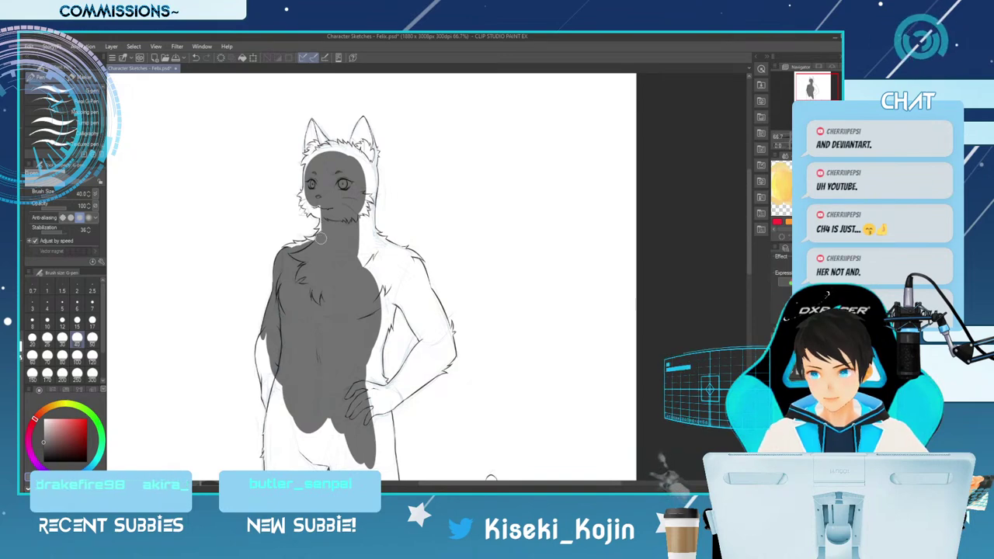
pyautogui.press('[')
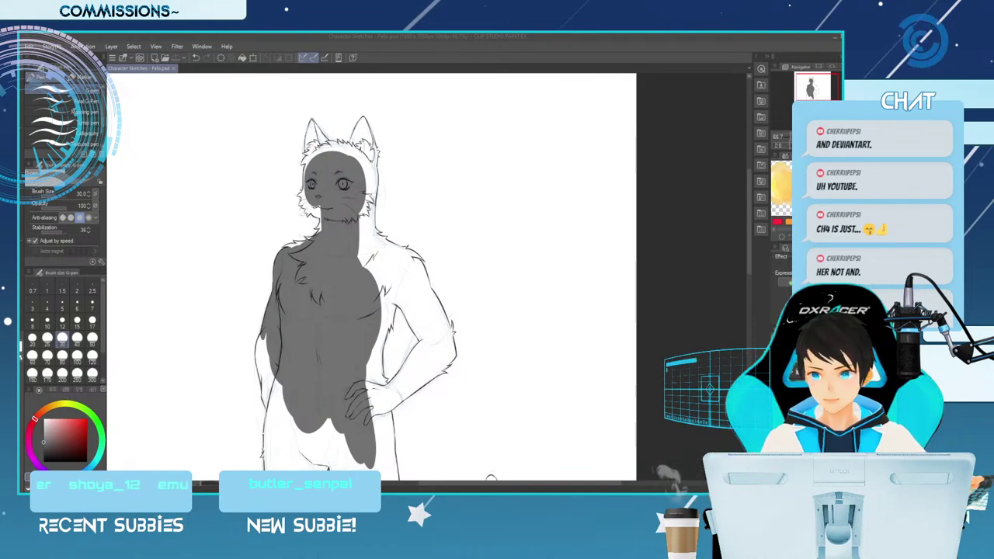
# Fill the left edge of the neck up to the fur line with small brushes, sizes 8 to 17.
pyautogui.click(319, 201)
pyautogui.press(']')
pyautogui.press('[')
pyautogui.press('[')
pyautogui.press('[')
pyautogui.press('[')
pyautogui.press('[')
pyautogui.press('[')
pyautogui.press('[')
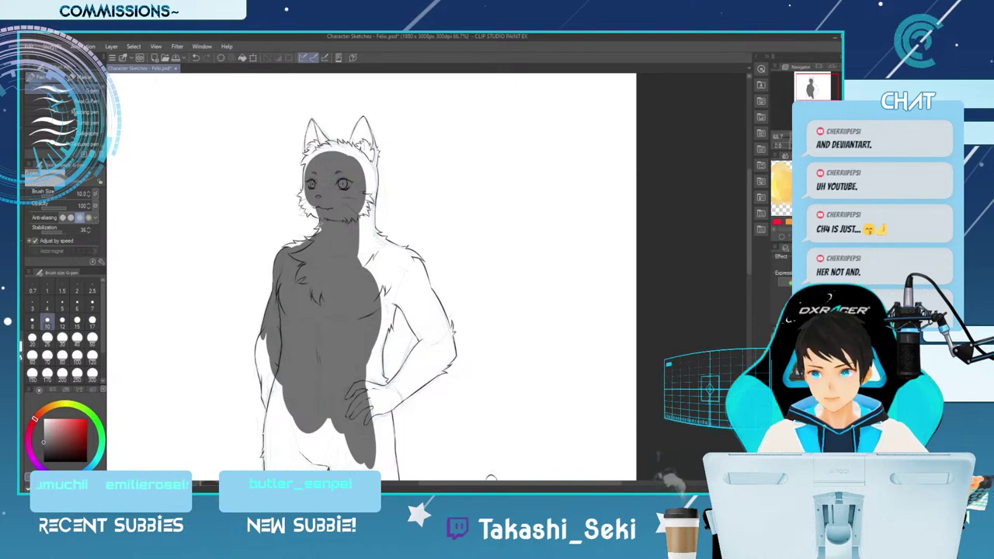
pyautogui.click(31, 320)
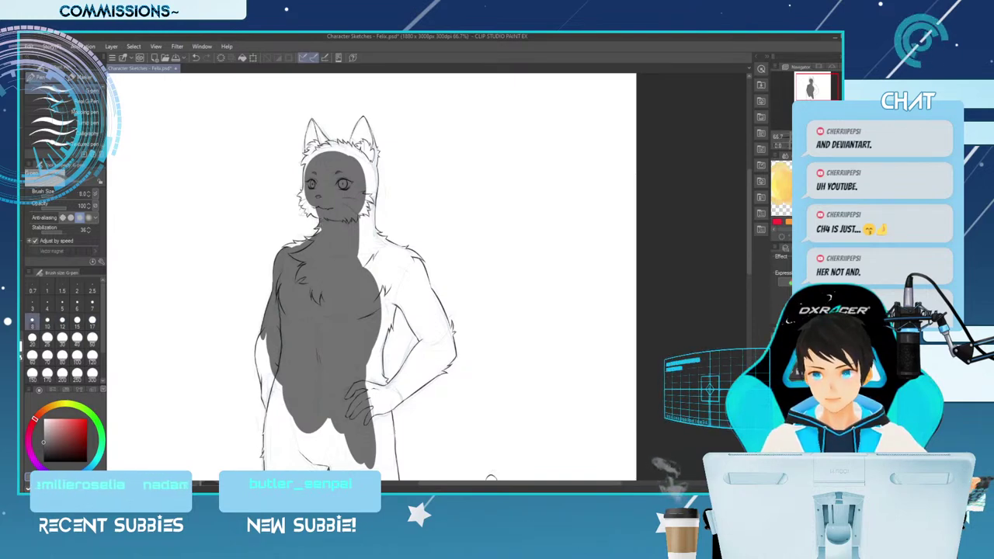
pyautogui.press(']')
pyautogui.press(']')
pyautogui.press(']')
pyautogui.press(']')
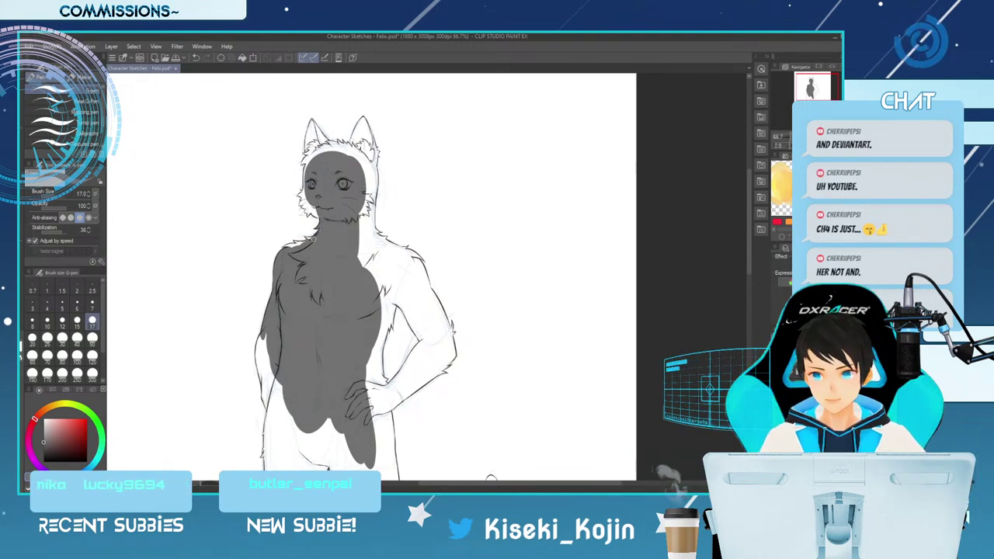
pyautogui.press('[')
pyautogui.press('[')
pyautogui.press('[')
pyautogui.press('[')
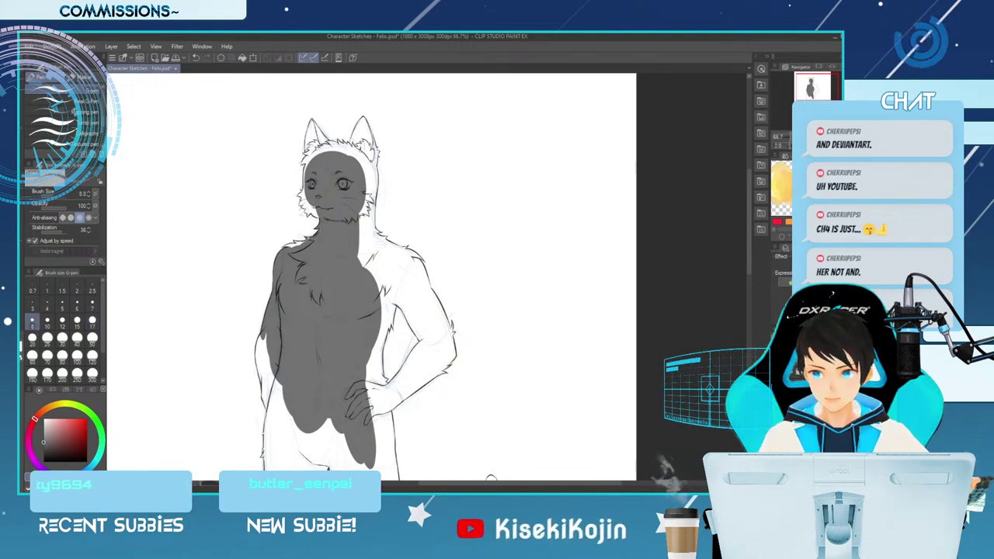
# Paint the right side of the head and neck grey with a size 50 brush, continuing up into the right ear.
pyautogui.press(']')
pyautogui.press(']')
pyautogui.press(']')
pyautogui.press(']')
pyautogui.press(']')
pyautogui.press(']')
pyautogui.press(']')
pyautogui.press(']')
pyautogui.press(']')
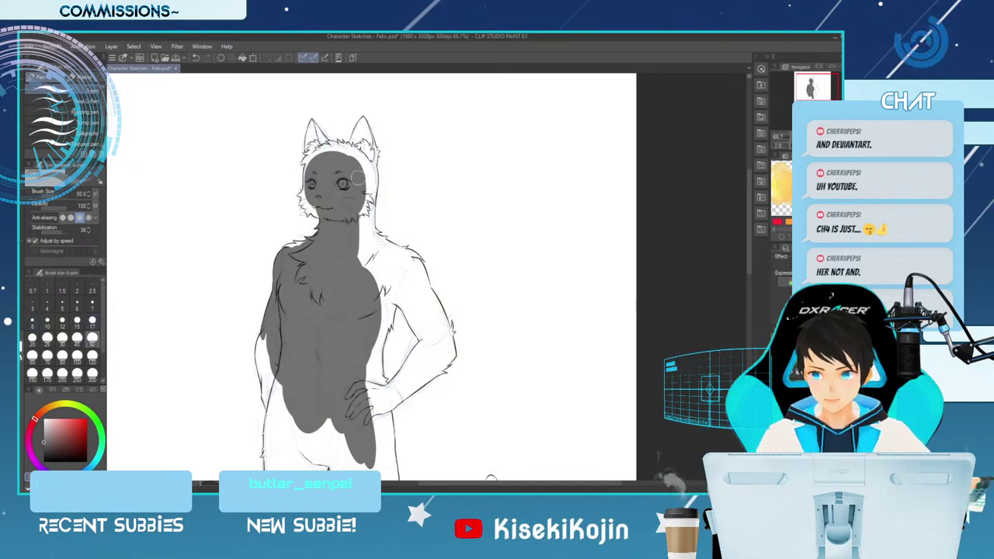
pyautogui.moveTo(359, 186); pyautogui.dragTo(365, 296)
pyautogui.moveTo(365, 160); pyautogui.dragTo(362, 227)
pyautogui.moveTo(351, 163); pyautogui.dragTo(362, 125)
# Fill the rest of the right ear and the back edge of the head with grey at brush size 30.
pyautogui.press('[')
pyautogui.press('[')
pyautogui.press('[')
pyautogui.press('[')
pyautogui.press('[')
pyautogui.press('[')
pyautogui.press(']')
pyautogui.press(']')
pyautogui.press(']')
pyautogui.press(']')
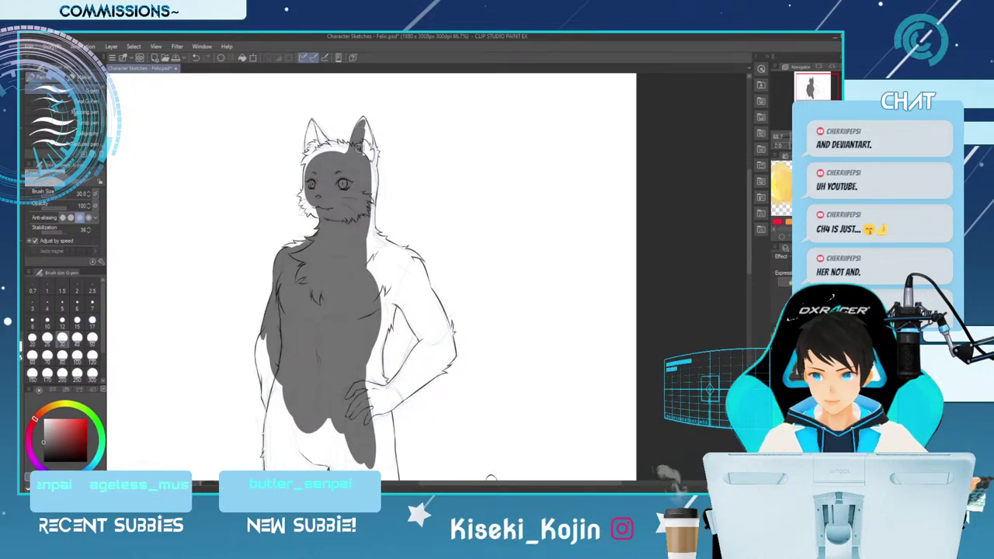
pyautogui.moveTo(358, 159); pyautogui.dragTo(364, 126)
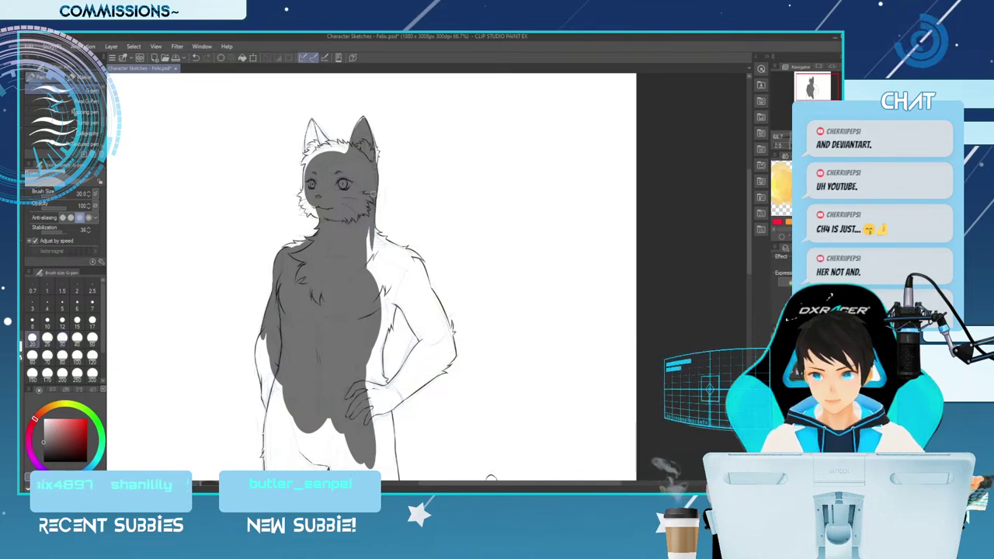
# Extend the grey from the right side of the neck across the shoulder and armpit.
pyautogui.moveTo(371, 235); pyautogui.dragTo(402, 285)
pyautogui.press('[')
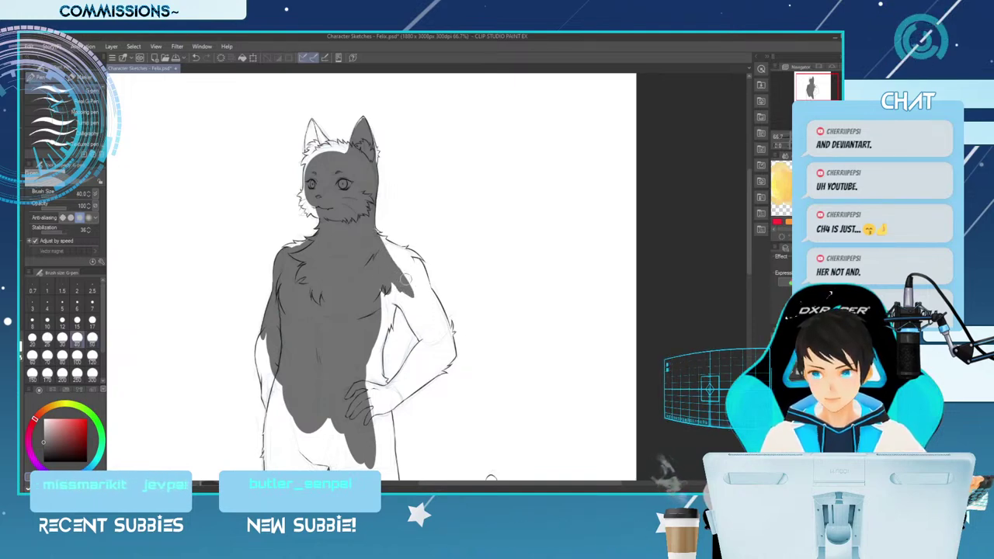
pyautogui.press('[')
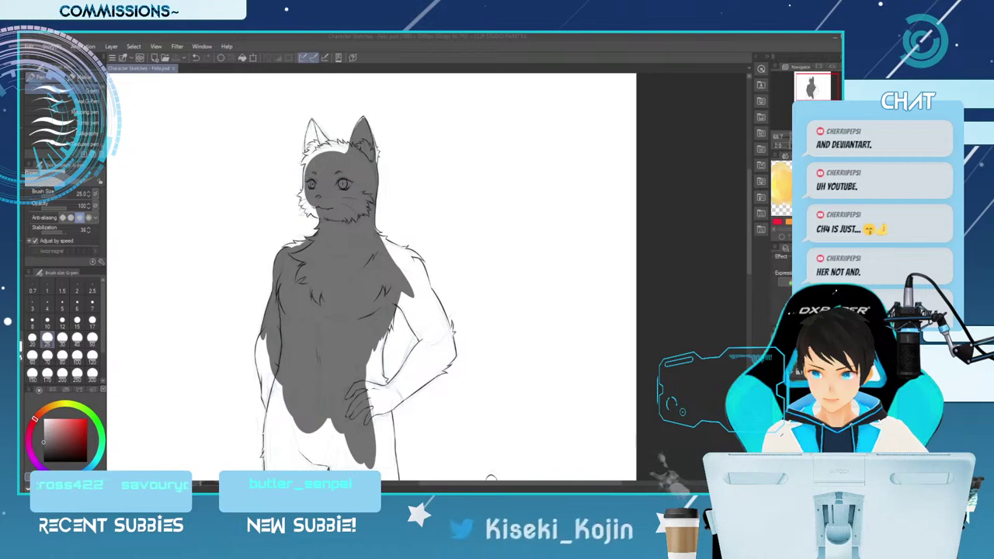
# Paint the right upper arm grey down to the elbow, finishing with a size 30 brush.
pyautogui.press(']')
pyautogui.press(']')
pyautogui.press(']')
pyautogui.press(']')
pyautogui.moveTo(401, 286)
pyautogui.mouseDown()
pyautogui.moveTo(431, 325)
pyautogui.moveTo(403, 291)
pyautogui.moveTo(418, 331)
pyautogui.mouseUp()
pyautogui.press('[')
pyautogui.press('[')
pyautogui.press('[')
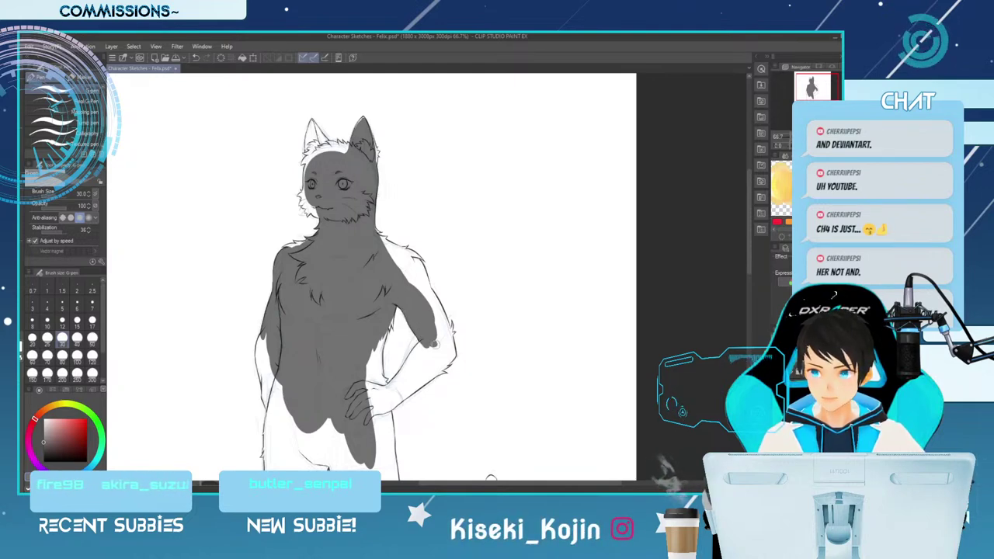
# Fill the right side of the torso with grey between the armpit and the hand on the hip.
pyautogui.press('[')
pyautogui.press('[')
pyautogui.press('[')
pyautogui.press('[')
pyautogui.press('[')
pyautogui.press('[')
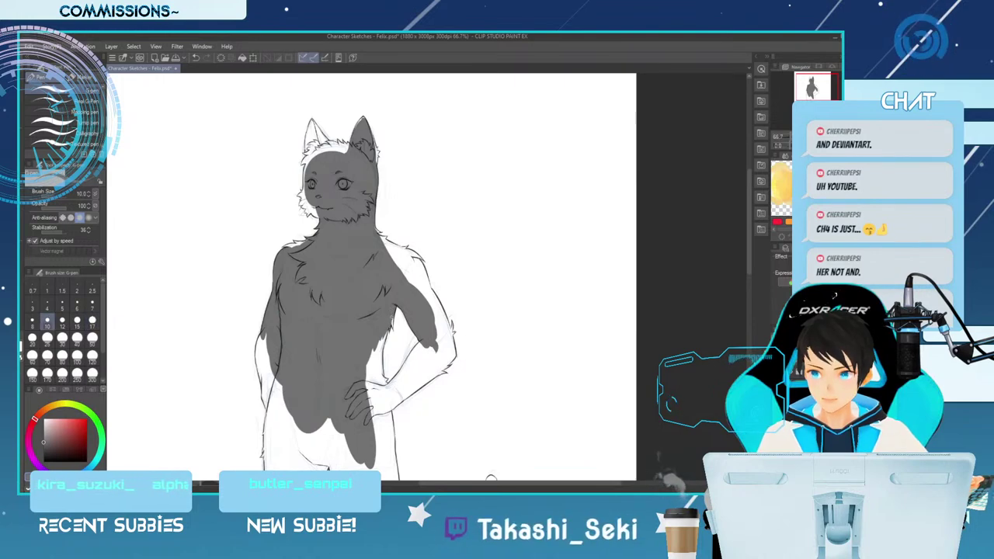
pyautogui.press('[')
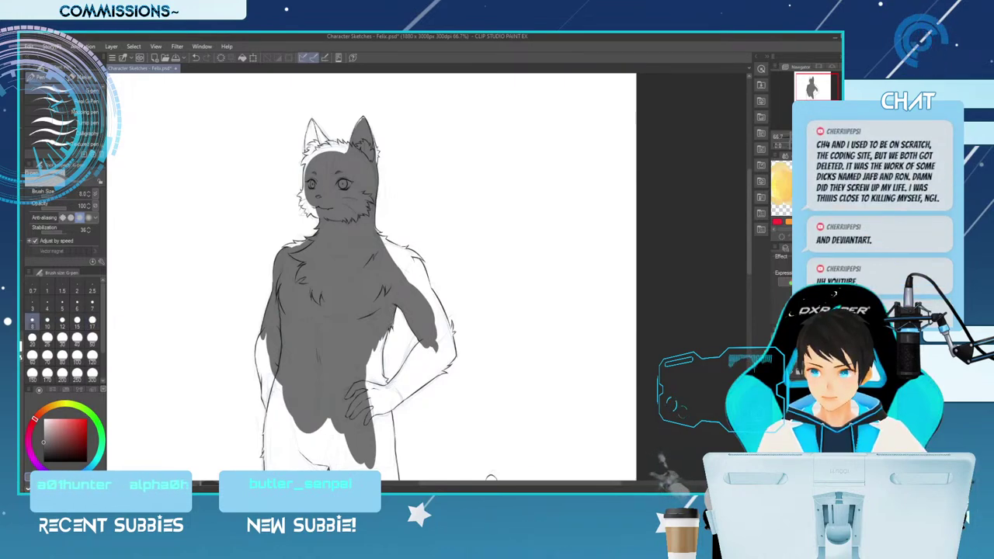
pyautogui.press(']')
pyautogui.press(']')
pyautogui.press(']')
pyautogui.press(']')
pyautogui.press(']')
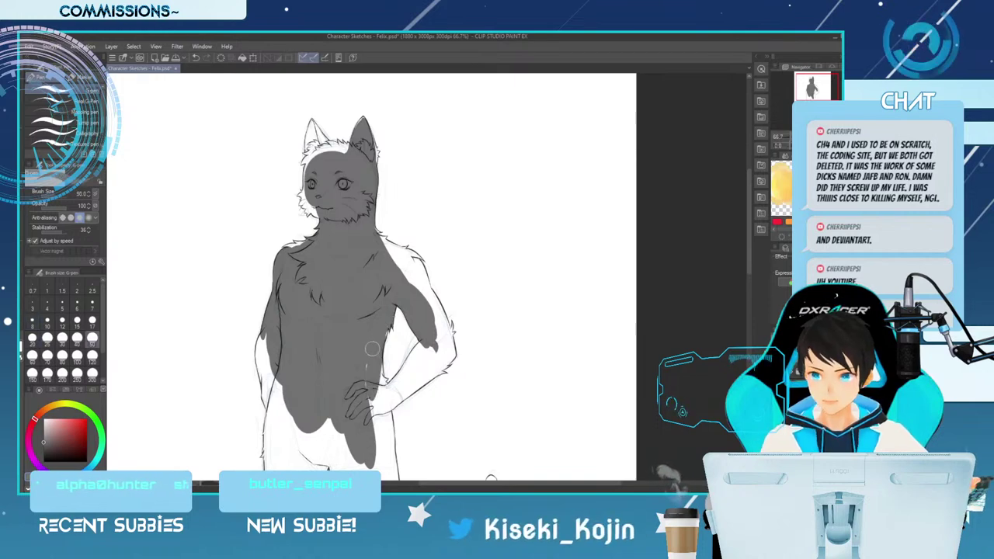
# Fill the gaps around the hip hand and along the waist edge with brush sizes 17 down to 8.
pyautogui.press('[')
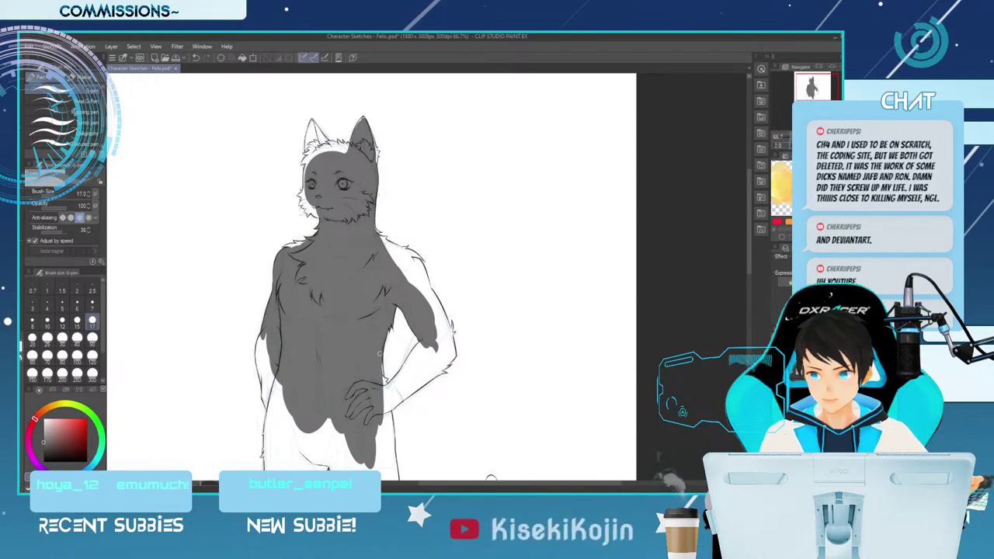
pyautogui.press(']')
pyautogui.press('[')
pyautogui.press('[')
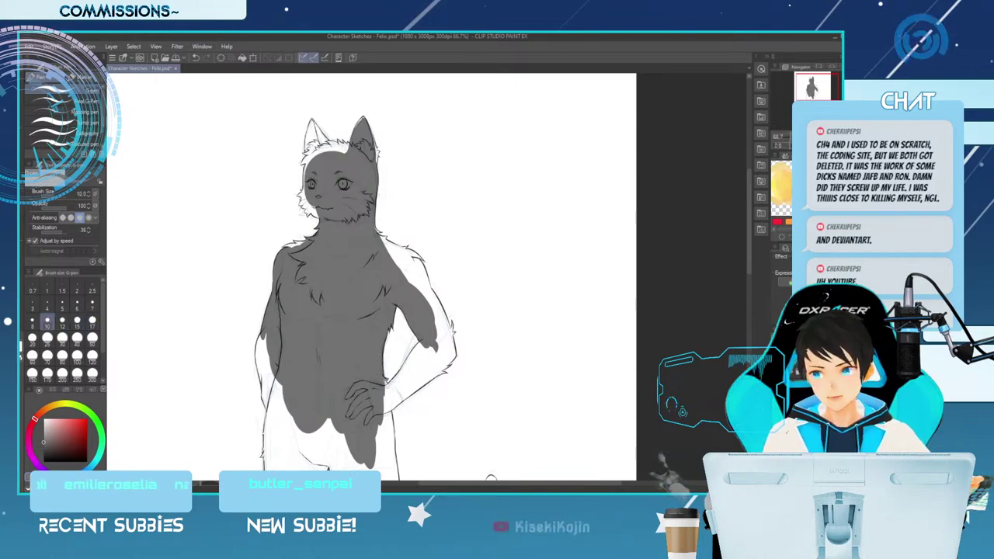
pyautogui.press('[')
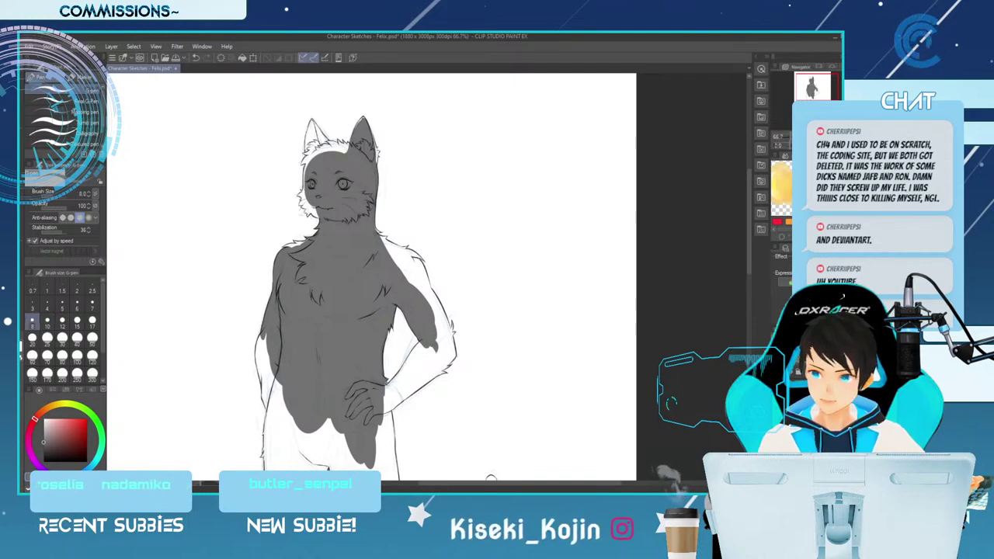
# Start the grey fill on the bent right forearm just above the hip hand, using brush size 20.
pyautogui.press(']')
pyautogui.press(']')
pyautogui.press(']')
pyautogui.press(']')
pyautogui.press(']')
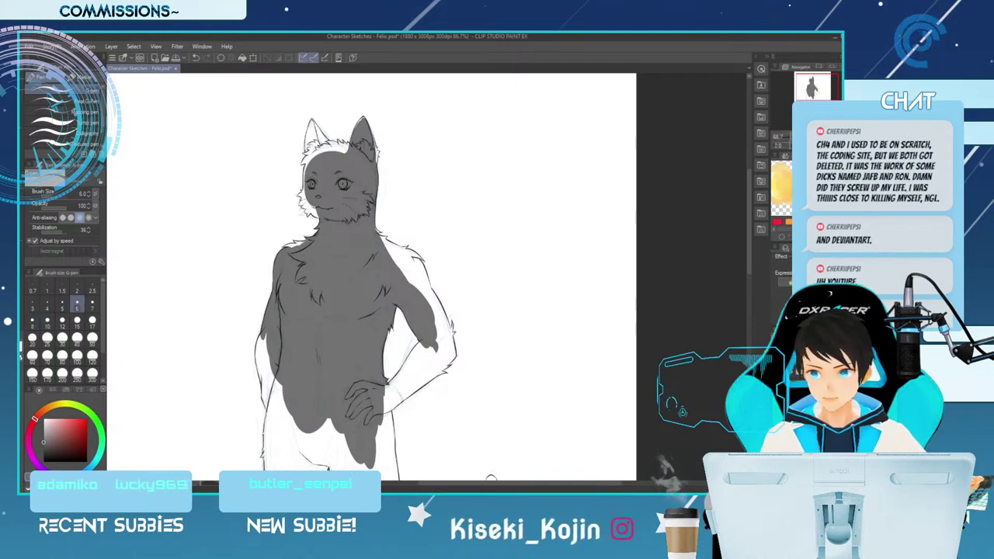
pyautogui.press(']')
pyautogui.press(']')
pyautogui.press(']')
pyautogui.press('[')
pyautogui.press('[')
pyautogui.press('[')
pyautogui.moveTo(390, 390)
pyautogui.mouseDown()
pyautogui.moveTo(414, 372)
pyautogui.moveTo(393, 383)
pyautogui.moveTo(404, 371)
pyautogui.mouseUp()
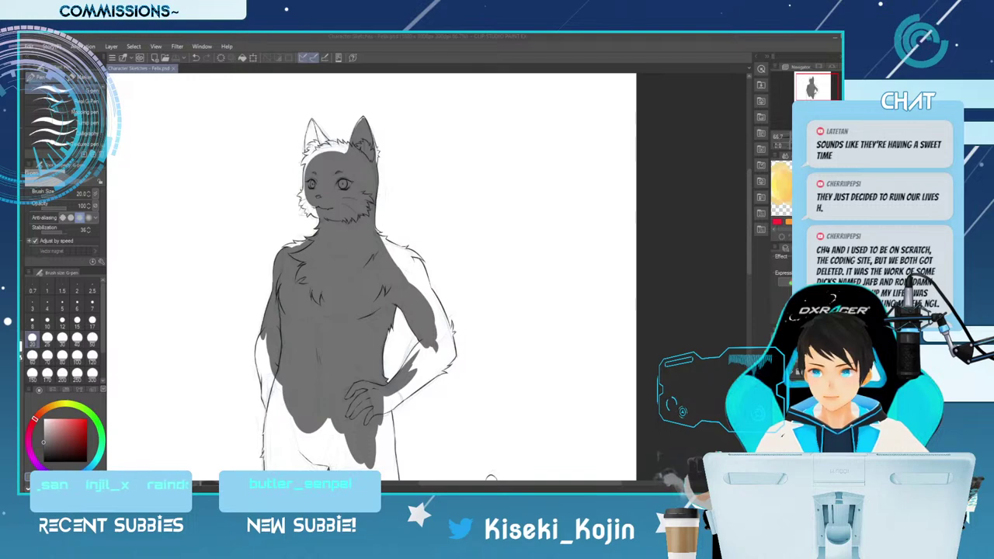
# Fill the bent right forearm with grey from the elbow to the wrist, using brush sizes 40 down to 20.
pyautogui.click(32, 355)
pyautogui.moveTo(435, 346)
pyautogui.mouseDown()
pyautogui.moveTo(413, 376)
pyautogui.moveTo(421, 358)
pyautogui.mouseUp()
pyautogui.click(77, 339)
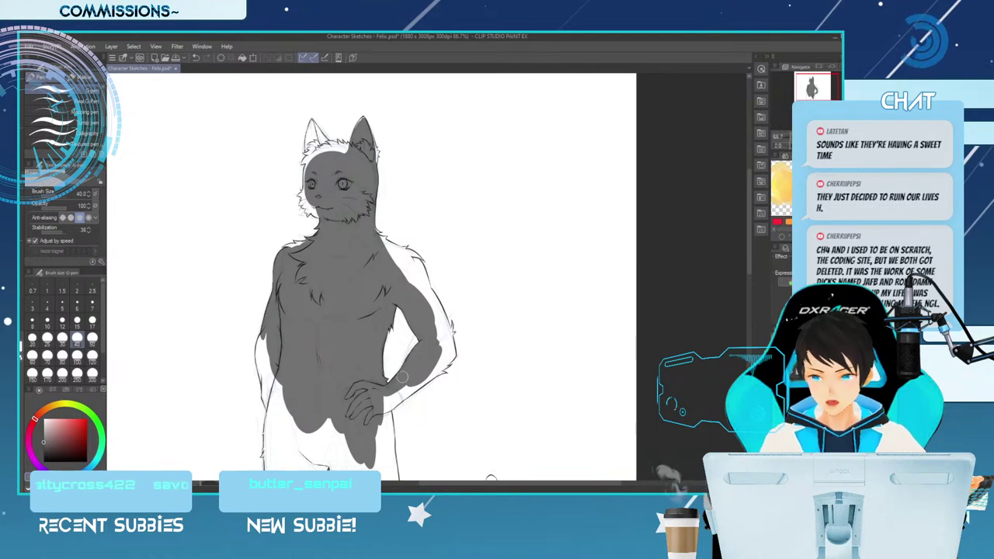
pyautogui.press(']')
pyautogui.press('[')
pyautogui.press('[')
pyautogui.press('[')
pyautogui.press('[')
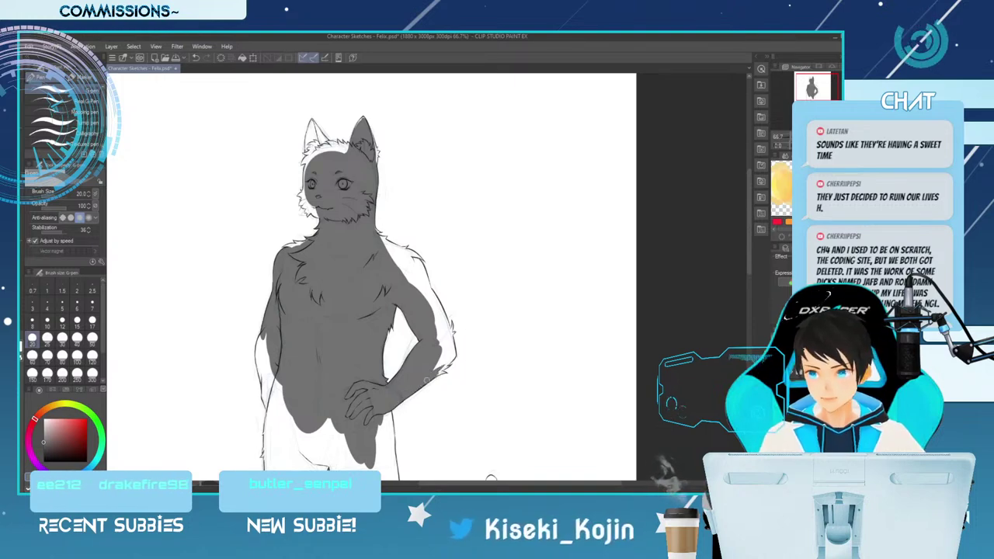
# Fill the fur tufts along the underside of the right forearm near the elbow with brush sizes 12 and 10.
pyautogui.press('[')
pyautogui.press('[')
pyautogui.press('[')
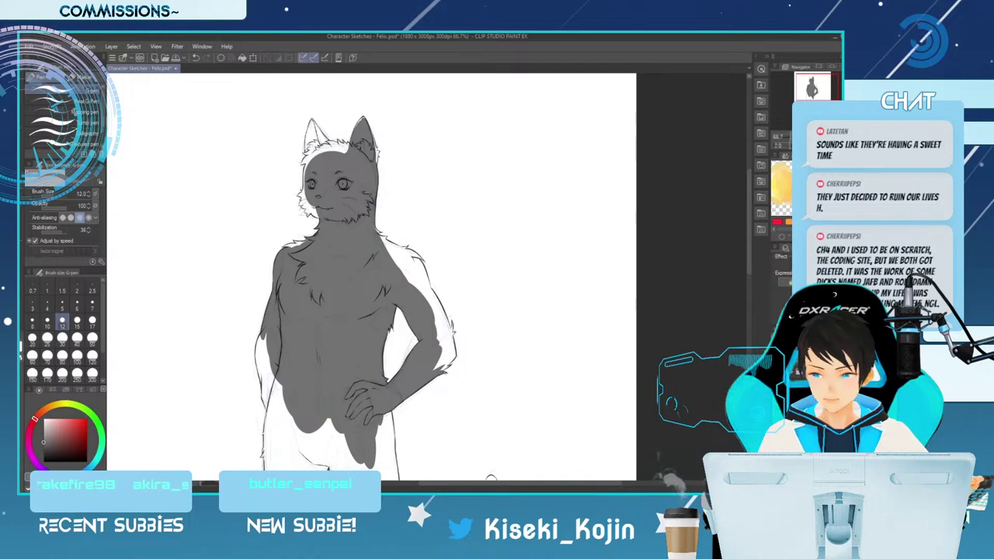
pyautogui.press('[')
pyautogui.press('[')
pyautogui.press(']')
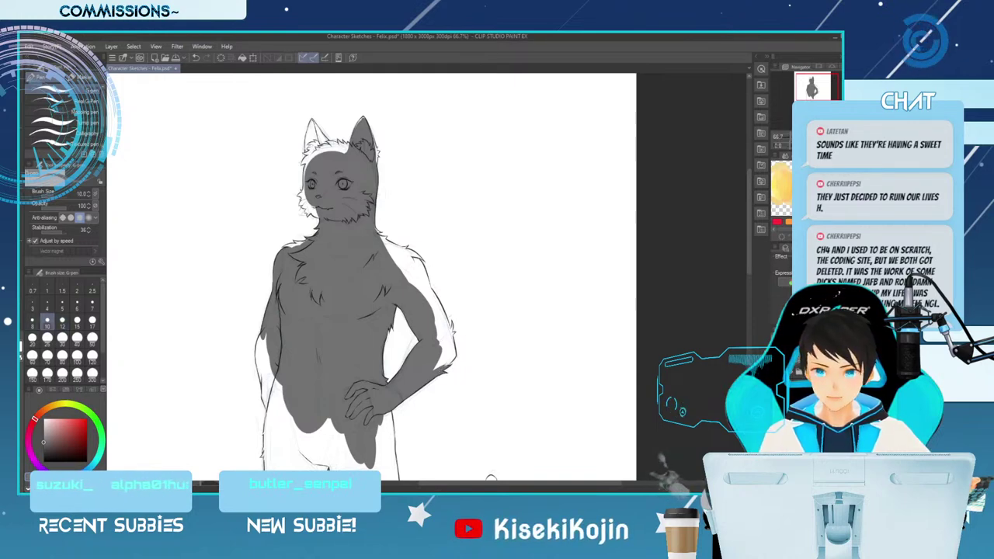
# Paint the tip of the right elbow grey up to its outer outline, finishing with brush size 17.
pyautogui.press(']')
pyautogui.press(']')
pyautogui.press(']')
pyautogui.press(']')
pyautogui.press(']')
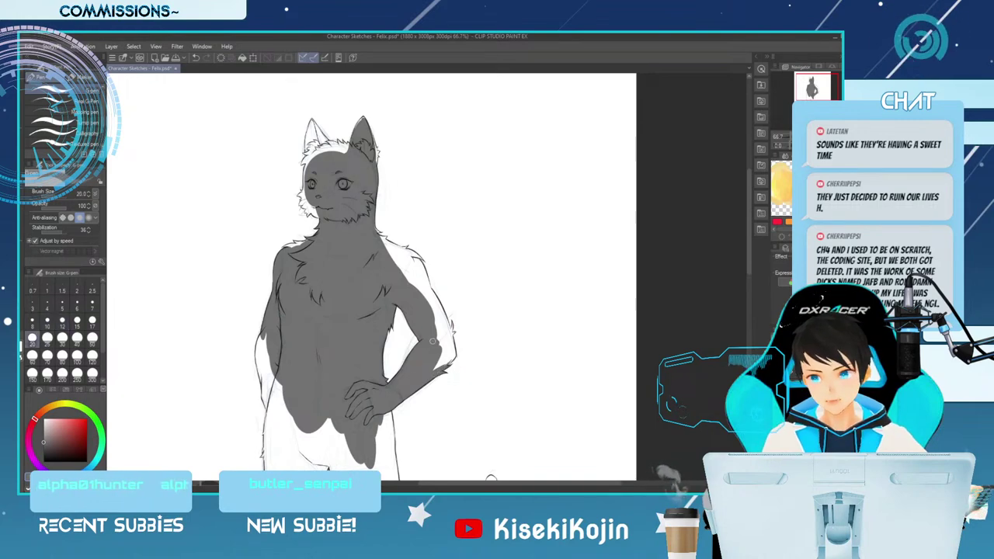
pyautogui.press('[')
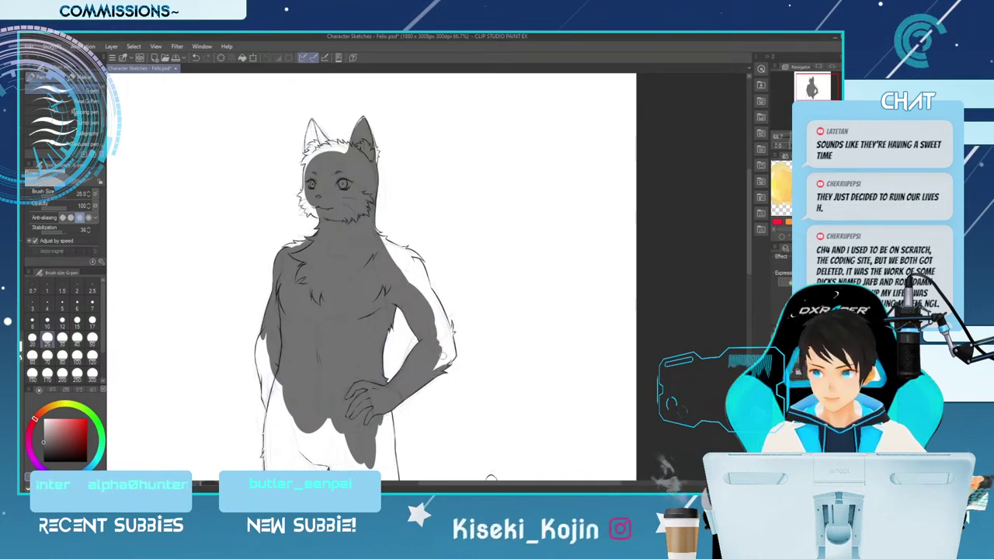
pyautogui.press('[')
pyautogui.press('[')
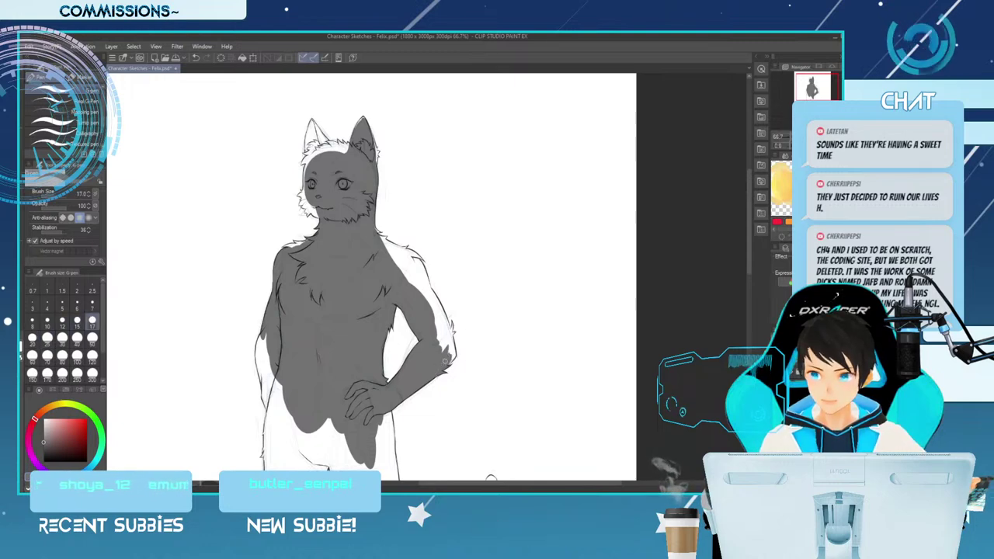
pyautogui.moveTo(448, 354)
pyautogui.mouseDown()
pyautogui.moveTo(451, 332)
pyautogui.moveTo(453, 348)
pyautogui.mouseUp()
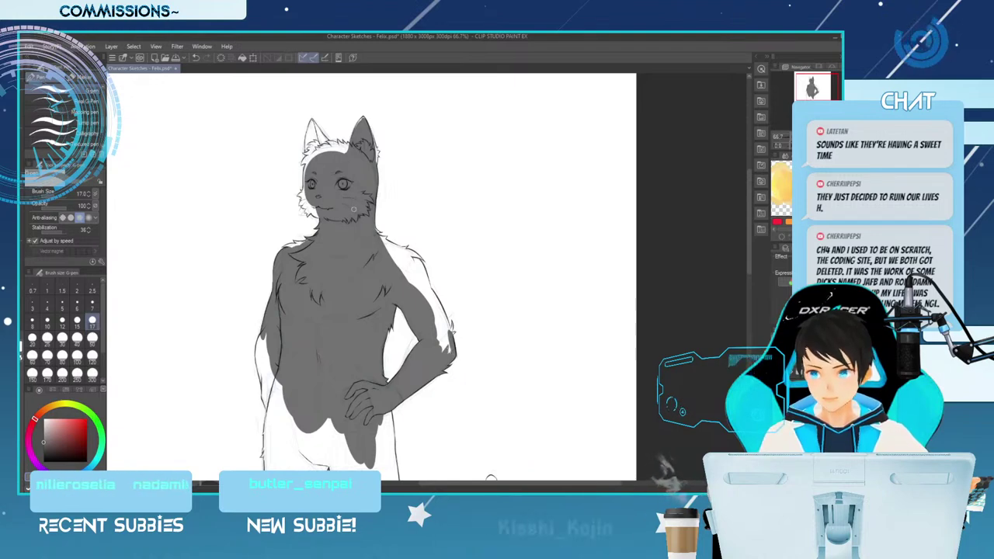
# Paint the left forearm and the adjoining left hip grey with a size 30 brush.
pyautogui.press(']')
pyautogui.press(']')
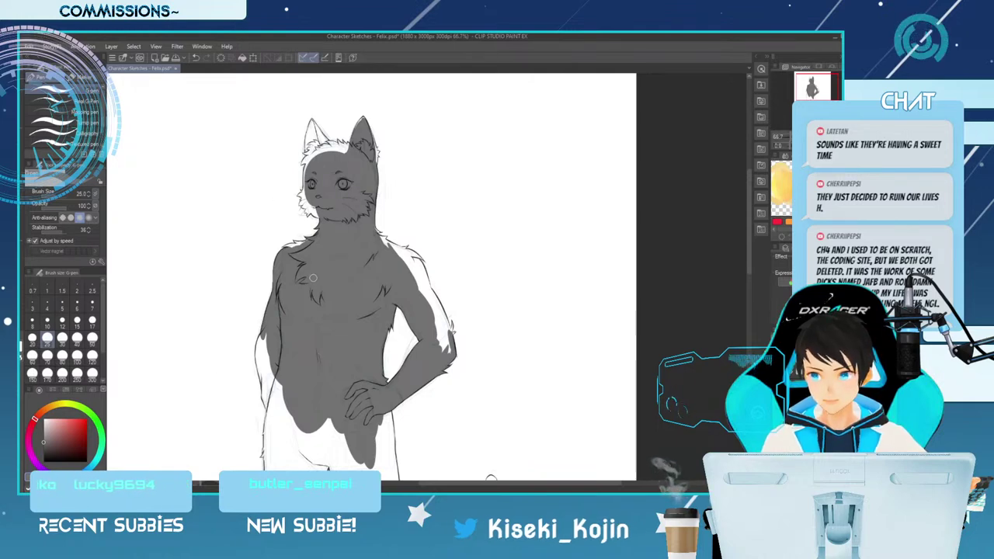
pyautogui.moveTo(520, 483); pyautogui.dragTo(488, 483)
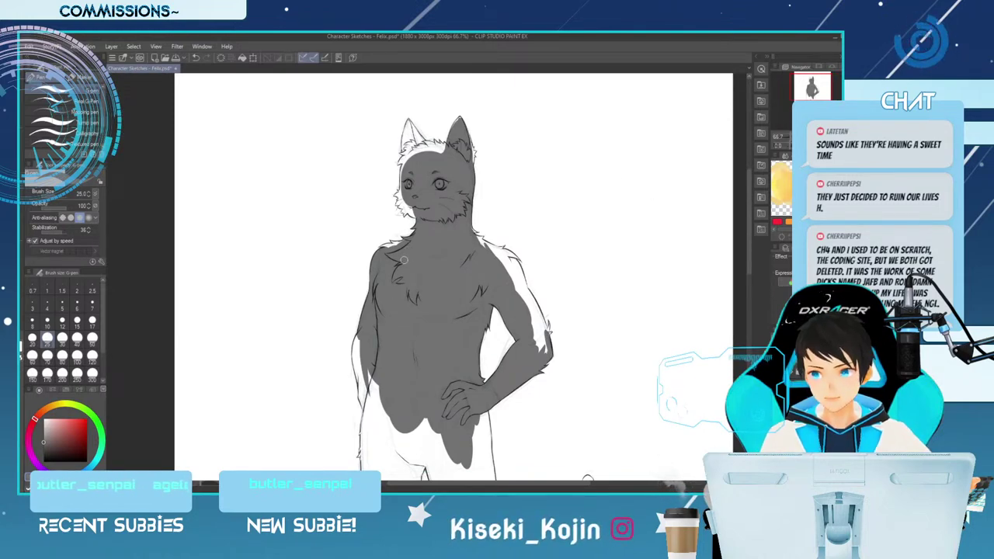
pyautogui.press(']')
pyautogui.moveTo(362, 334); pyautogui.dragTo(366, 377)
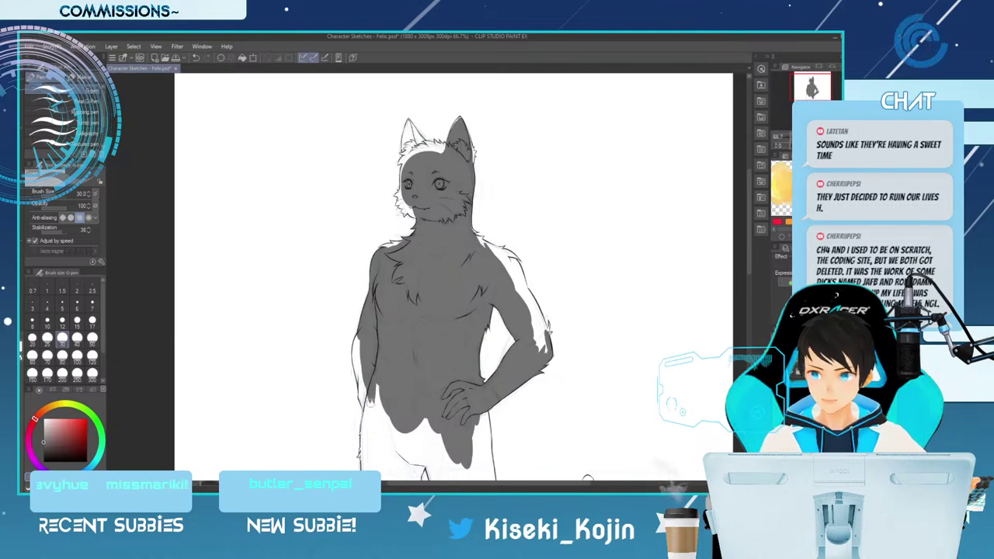
pyautogui.moveTo(385, 375)
pyautogui.mouseDown()
pyautogui.moveTo(372, 436)
pyautogui.moveTo(374, 388)
pyautogui.moveTo(368, 440)
pyautogui.moveTo(372, 395)
pyautogui.mouseUp()
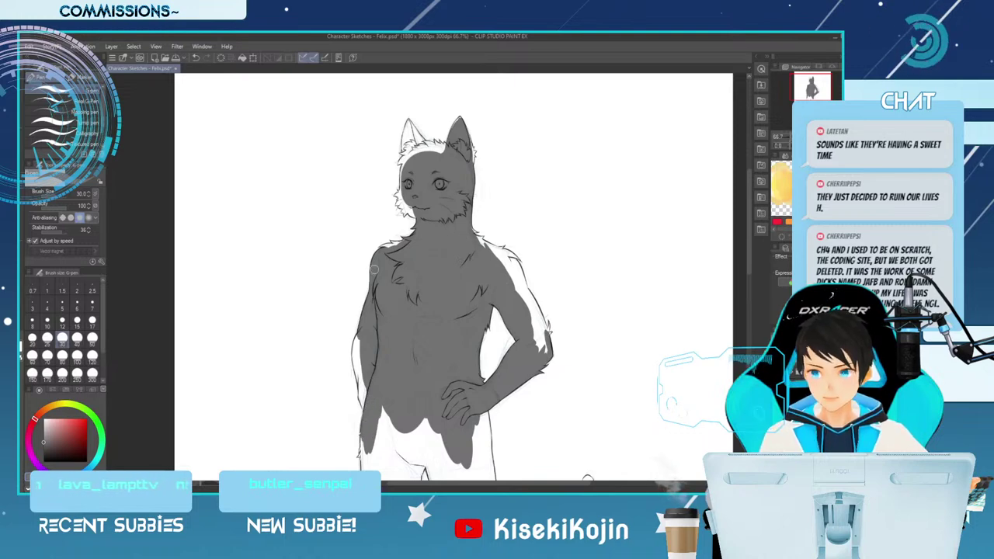
pyautogui.moveTo(362, 335)
pyautogui.mouseDown()
pyautogui.moveTo(364, 385)
pyautogui.moveTo(359, 371)
pyautogui.mouseUp()
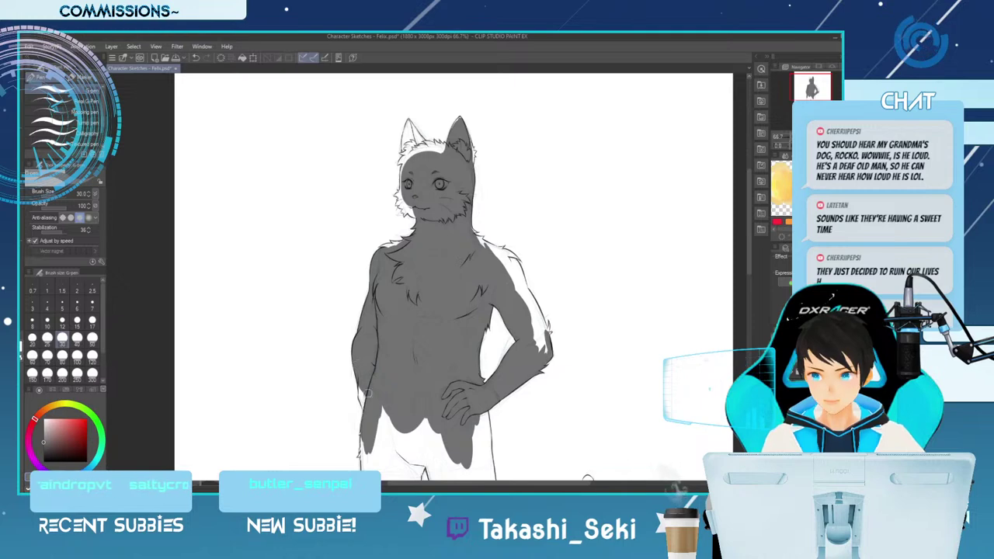
pyautogui.press('[')
pyautogui.press('[')
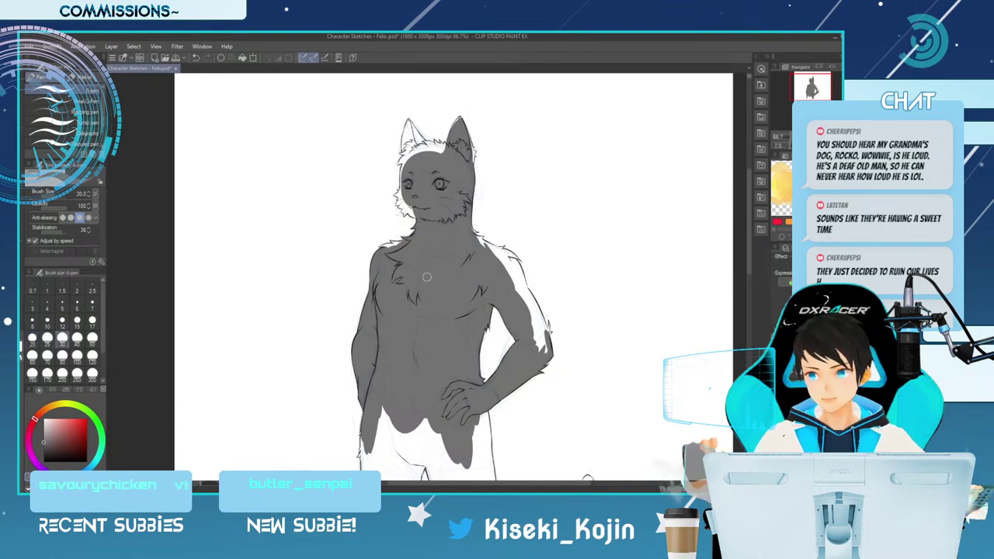
# Fill the remaining white gaps in the left shoulder's fur with small brush sizes between 15 and 7.
pyautogui.hotkey('ctrl', '+')
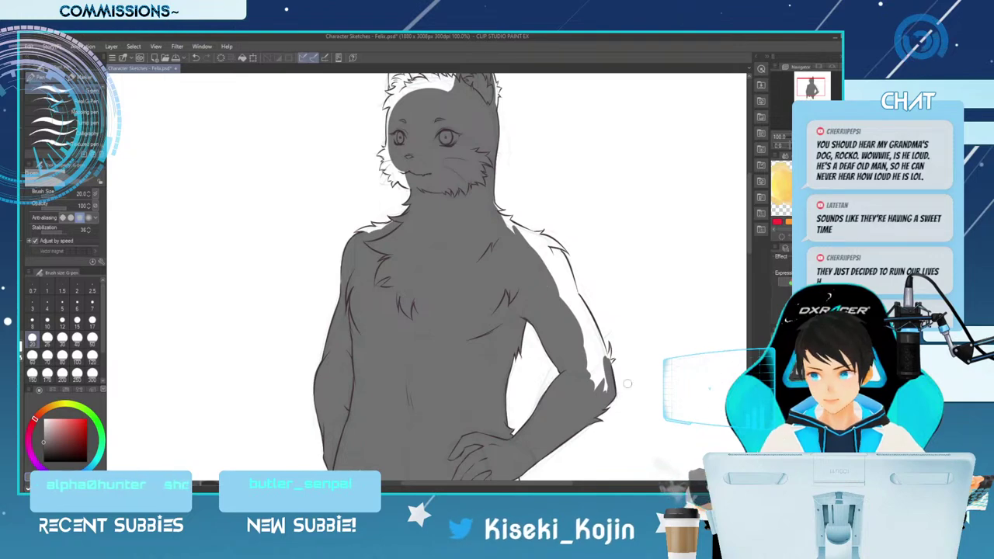
pyautogui.press('[')
pyautogui.press('[')
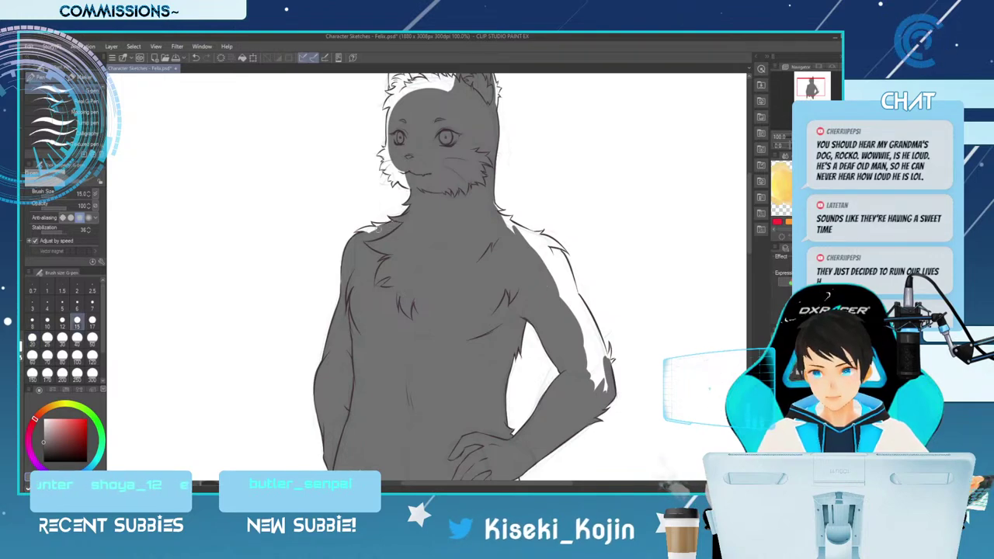
pyautogui.press('[')
pyautogui.press('[')
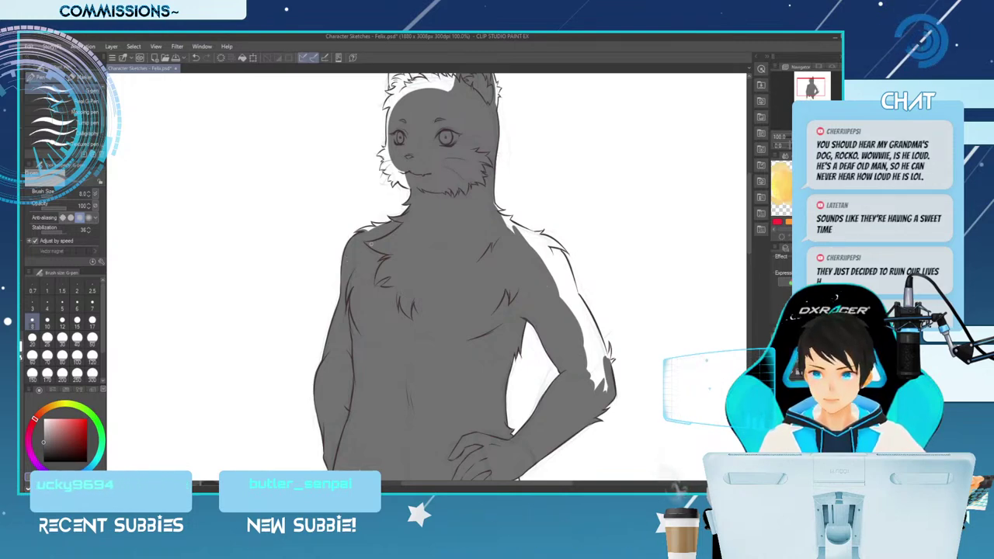
pyautogui.press('[')
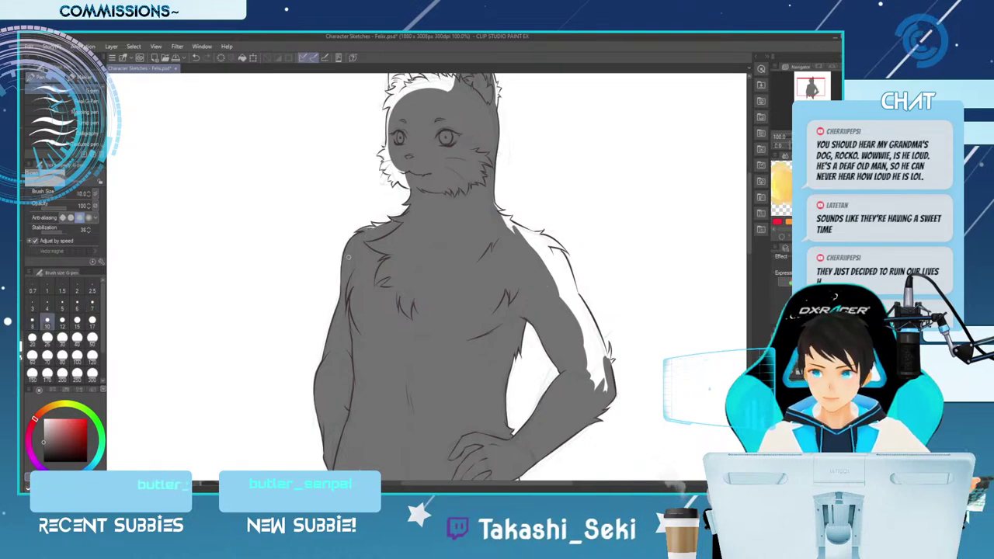
pyautogui.press(']')
pyautogui.press('[')
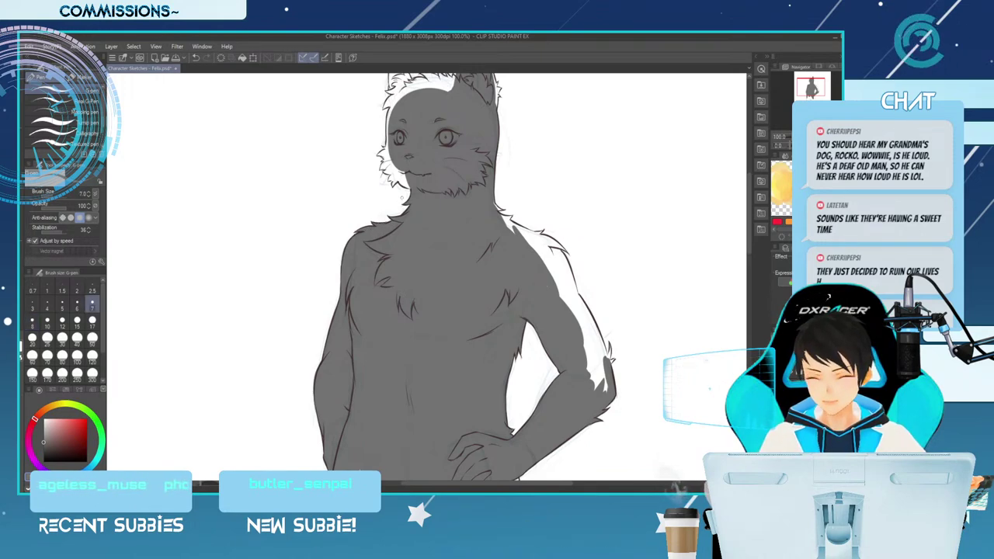
# Touch up the grey along the left edge of the neck beneath the cheek fur, using brush sizes 8 and 6.
pyautogui.moveTo(748, 214); pyautogui.dragTo(749, 202)
pyautogui.press(']')
pyautogui.press(']')
pyautogui.press('[')
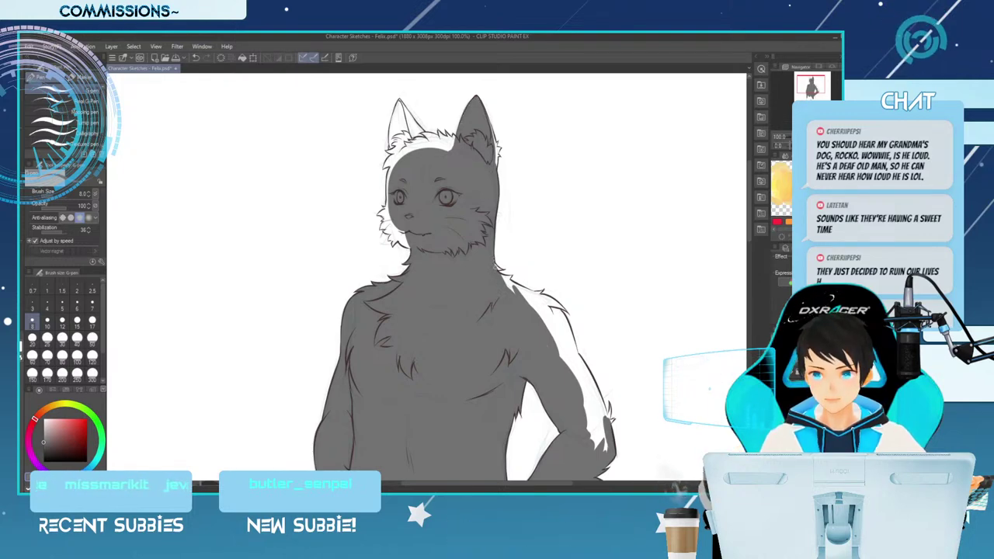
pyautogui.press('[')
pyautogui.press('[')
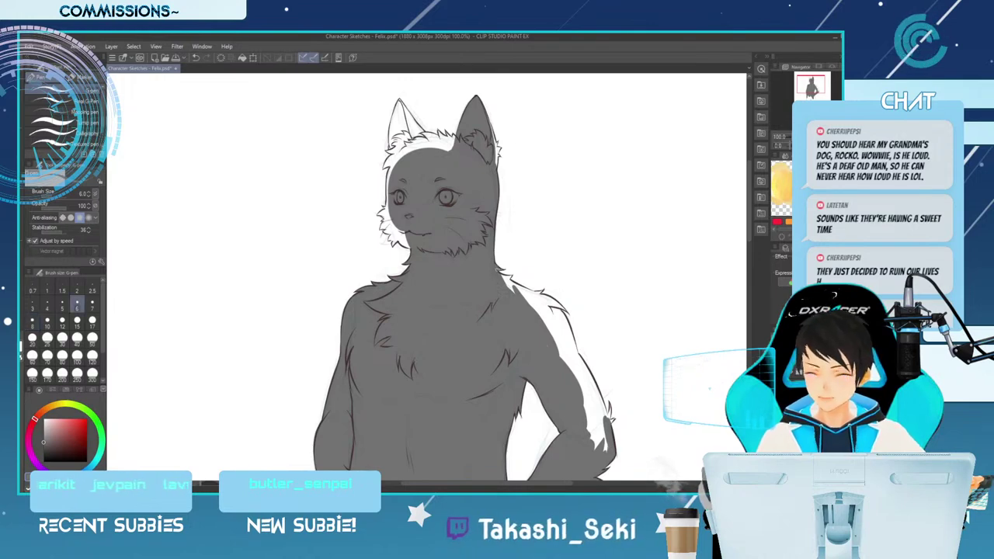
# Extend the grey from the left side of the waist down the hip with a size 40 brush.
pyautogui.press(']')
pyautogui.press(']')
pyautogui.press(']')
pyautogui.press(']')
pyautogui.press(']')
pyautogui.press(']')
pyautogui.press(']')
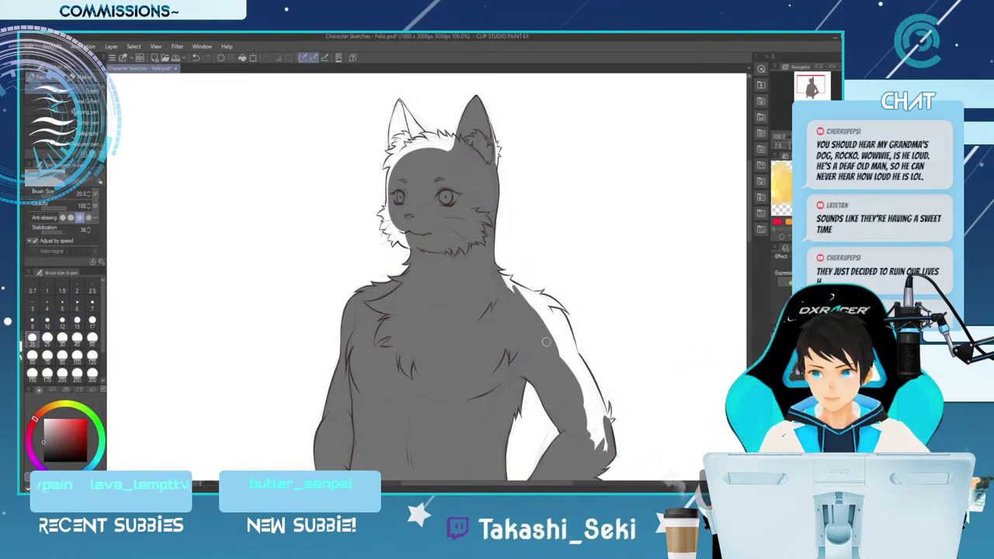
pyautogui.press('[')
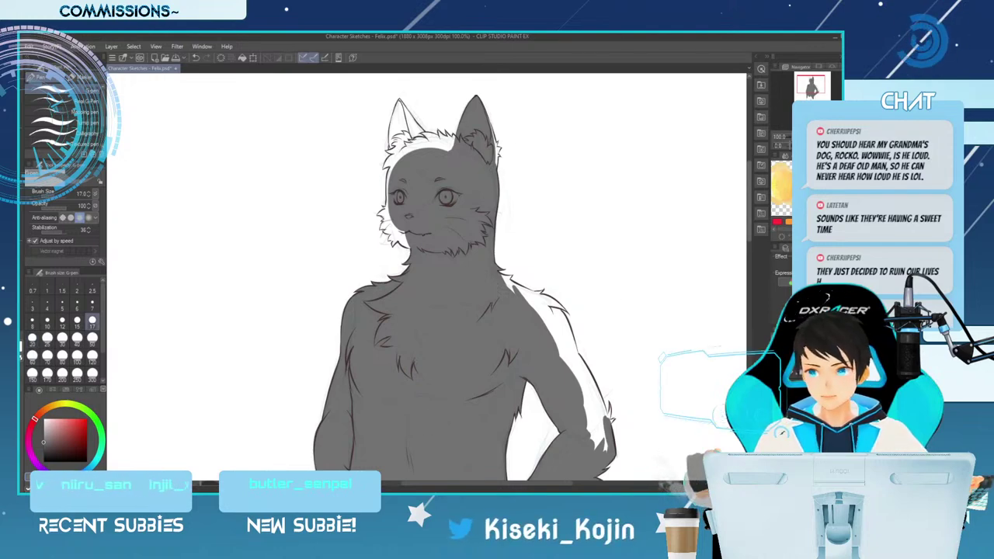
pyautogui.scroll(-5, 624, 302)
pyautogui.press(']')
pyautogui.press(']')
pyautogui.press(']')
pyautogui.press(']')
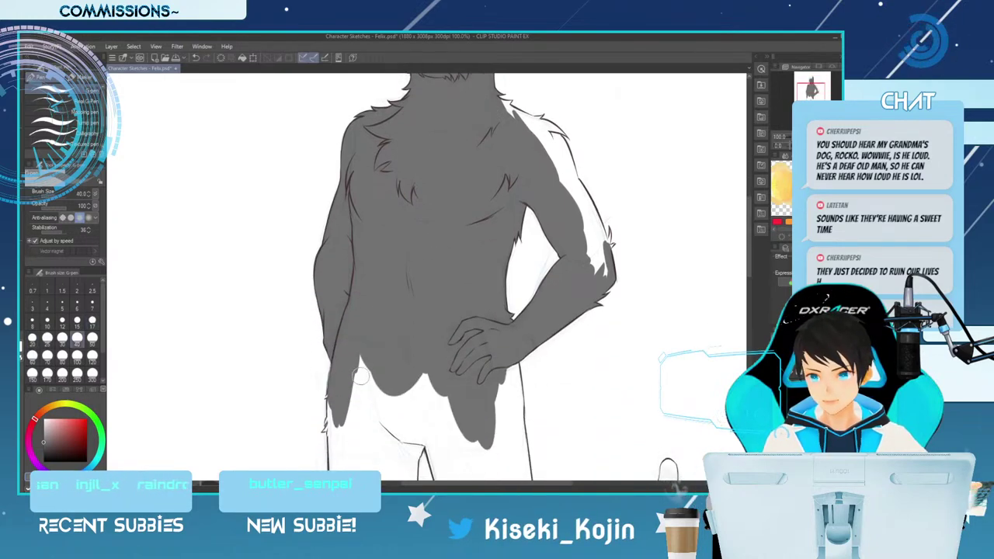
pyautogui.press('[')
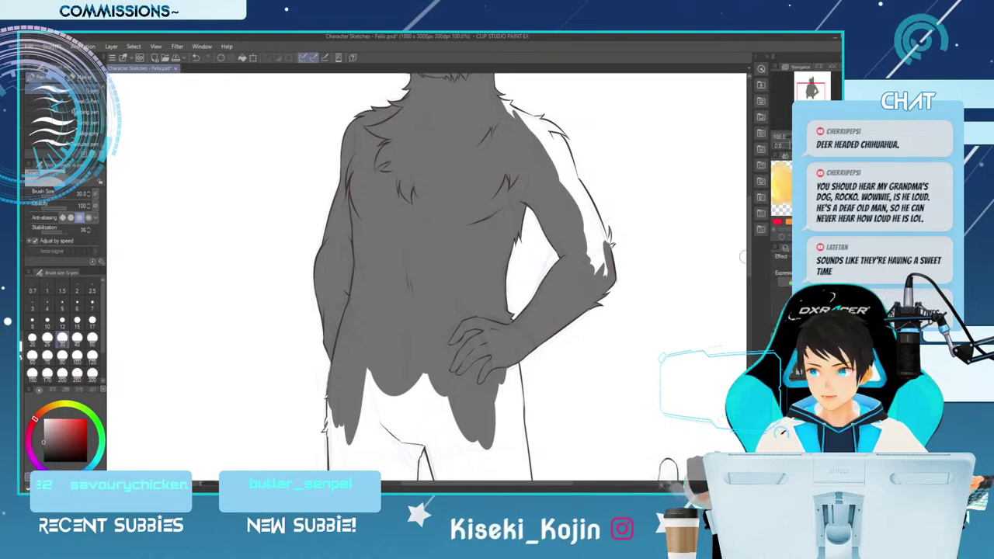
# Fill the fur tuft on the outer edge of the left hip with grey, using brush sizes 8 to 17.
pyautogui.moveTo(749, 237); pyautogui.dragTo(749, 257)
pyautogui.press('[')
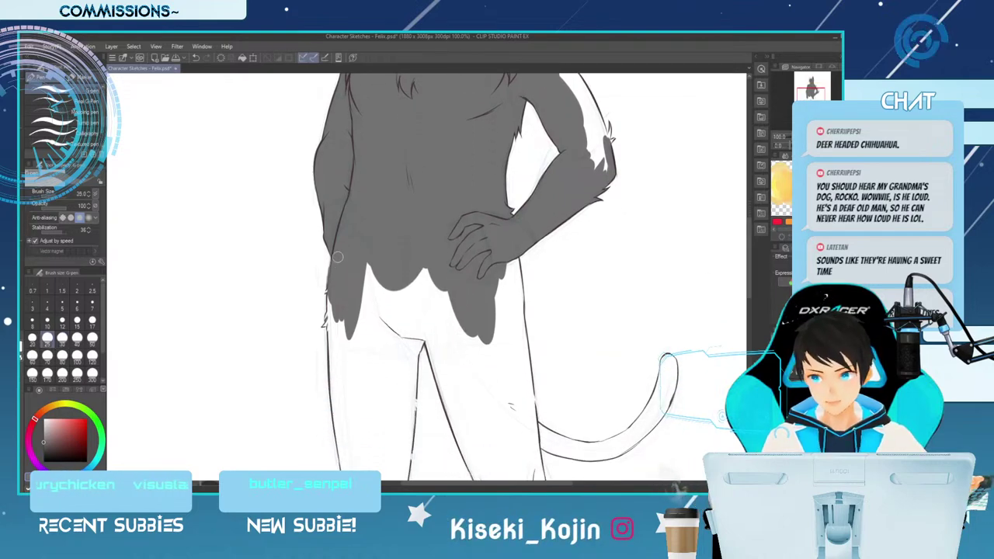
pyautogui.press('[')
pyautogui.press('[')
pyautogui.press('[')
pyautogui.press('[')
pyautogui.press('[')
pyautogui.press('[')
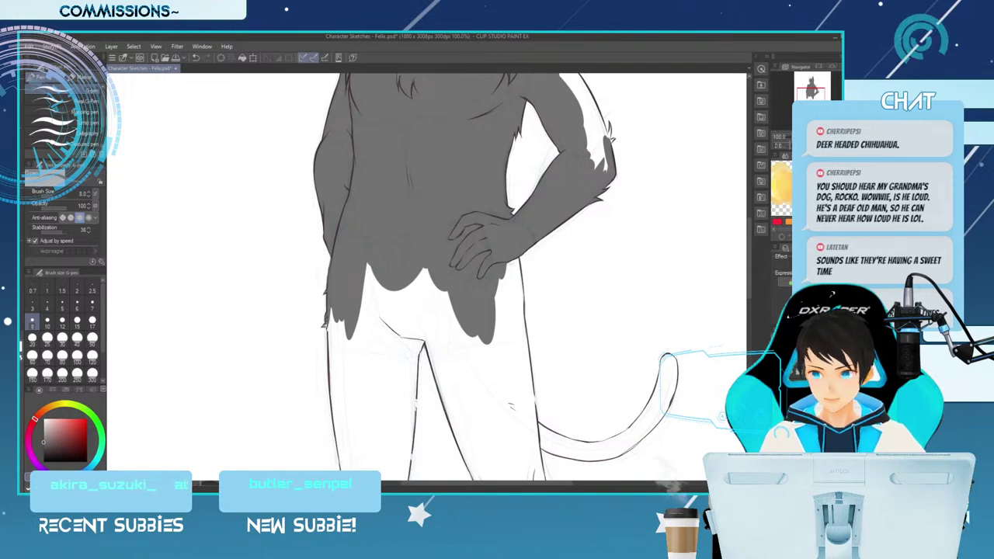
pyautogui.press(']')
pyautogui.press(']')
pyautogui.press(']')
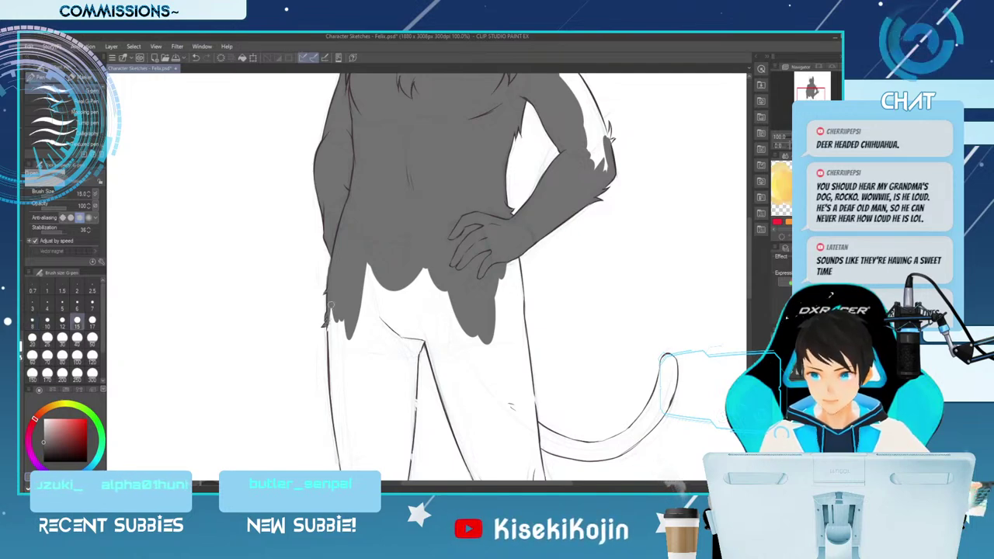
pyautogui.press(']')
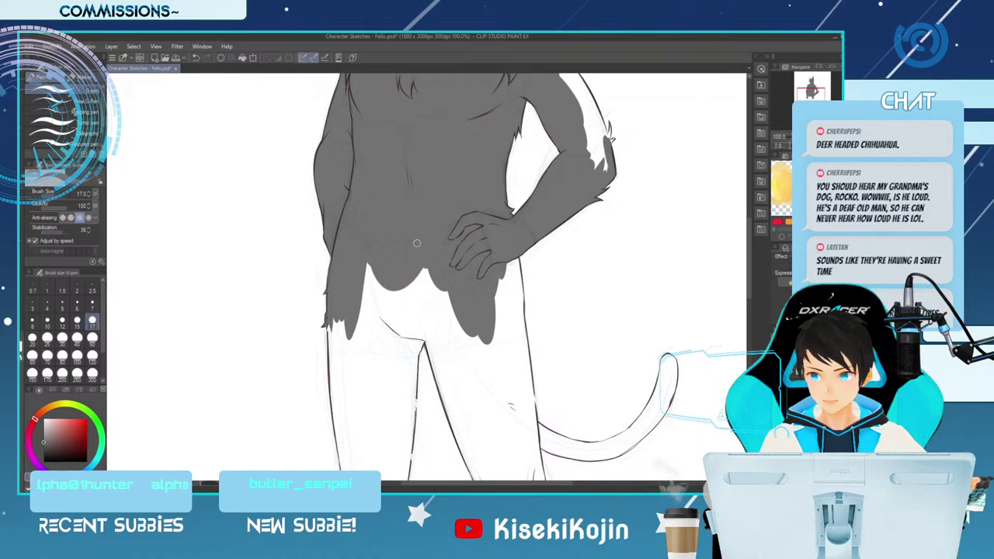
# Extend the grey from the left hip onto the upper thigh with brush sizes 30 and 60, then reduce the brush to 40.
pyautogui.press(']')
pyautogui.press(']')
pyautogui.press(']')
pyautogui.press(']')
pyautogui.press(']')
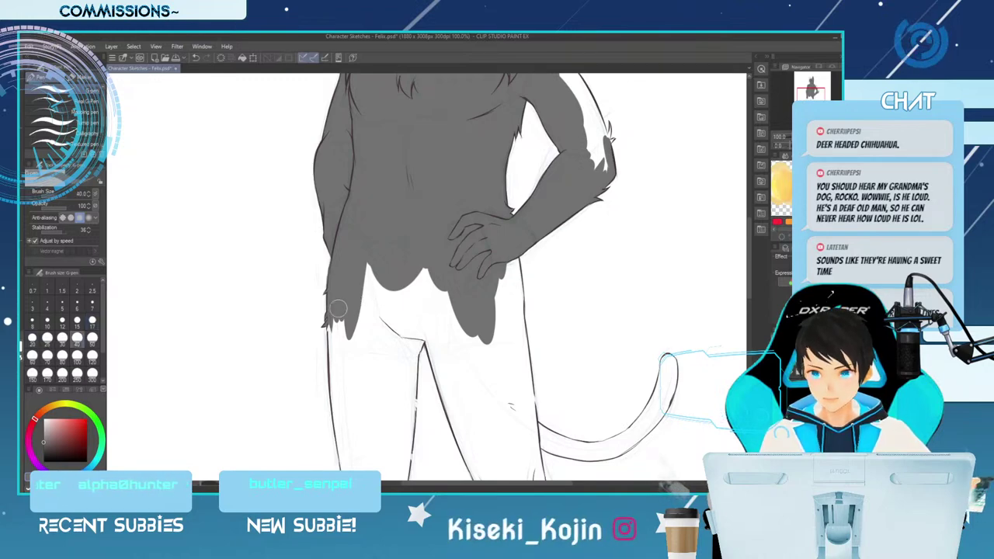
pyautogui.press('[')
pyautogui.press('[')
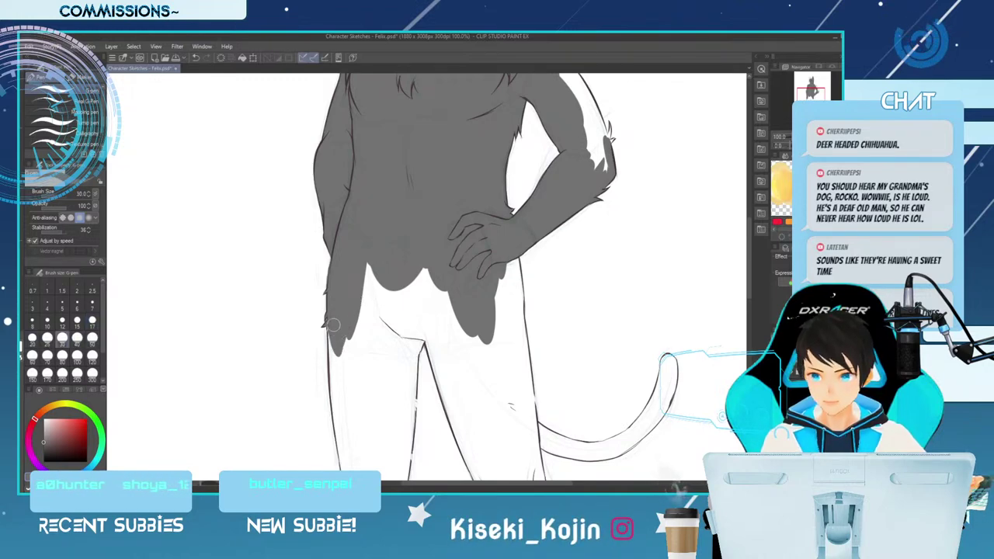
pyautogui.moveTo(334, 326); pyautogui.dragTo(341, 364)
pyautogui.press(']')
pyautogui.press(']')
pyautogui.moveTo(356, 306); pyautogui.dragTo(355, 358)
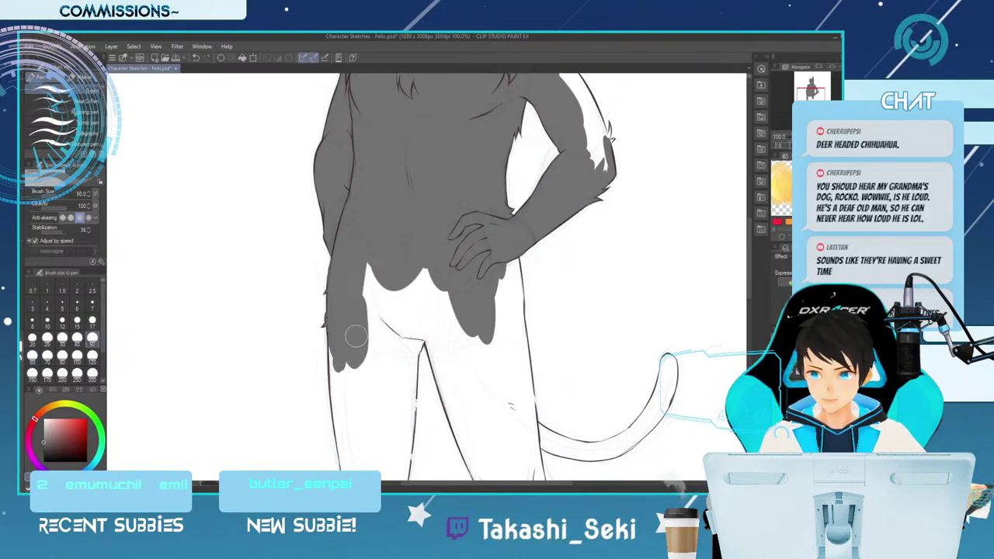
pyautogui.press('[')
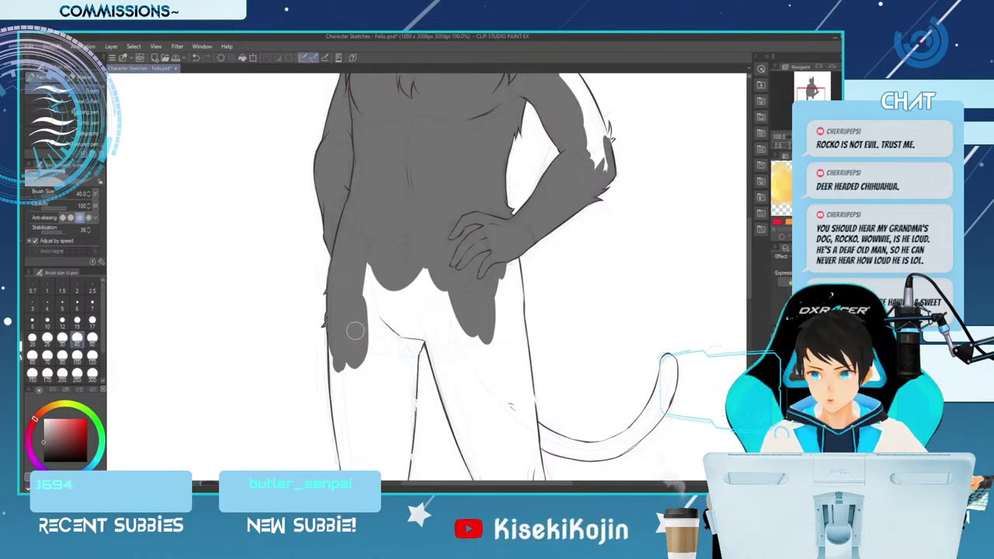
# Extend the grey down the left thigh towards the knee with broad strokes, finishing the outer edge with a size 25 brush.
pyautogui.scroll(-3, 657, 279)
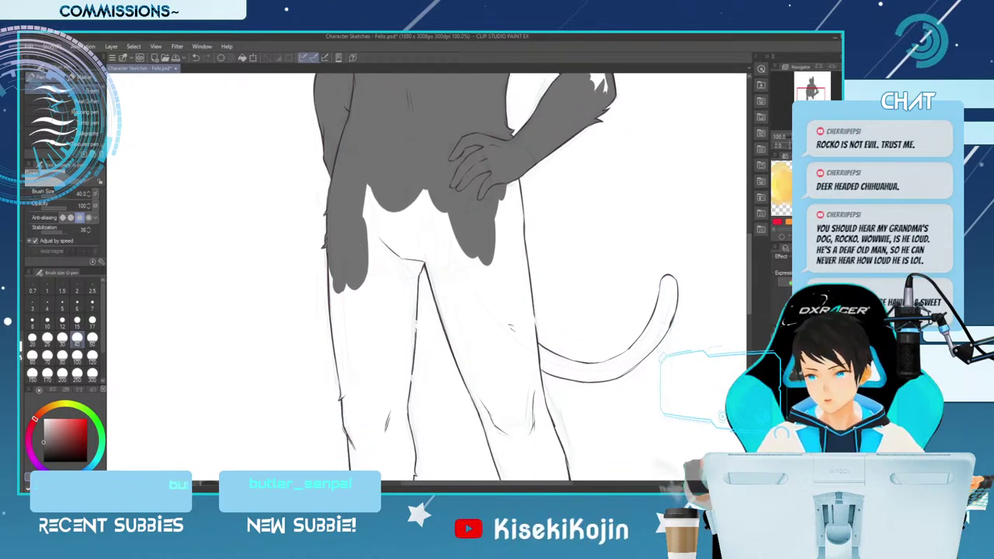
pyautogui.press(']')
pyautogui.press(']')
pyautogui.press(']')
pyautogui.moveTo(369, 181)
pyautogui.mouseDown()
pyautogui.moveTo(370, 327)
pyautogui.moveTo(360, 329)
pyautogui.mouseUp()
pyautogui.moveTo(350, 244); pyautogui.dragTo(342, 335)
pyautogui.press('[')
pyautogui.press('[')
pyautogui.press('[')
pyautogui.press('[')
pyautogui.moveTo(336, 284); pyautogui.dragTo(344, 351)
# Line the edges of the left ear with grey, using brush sizes 10 and 8.
pyautogui.scroll(10, 497, 280)
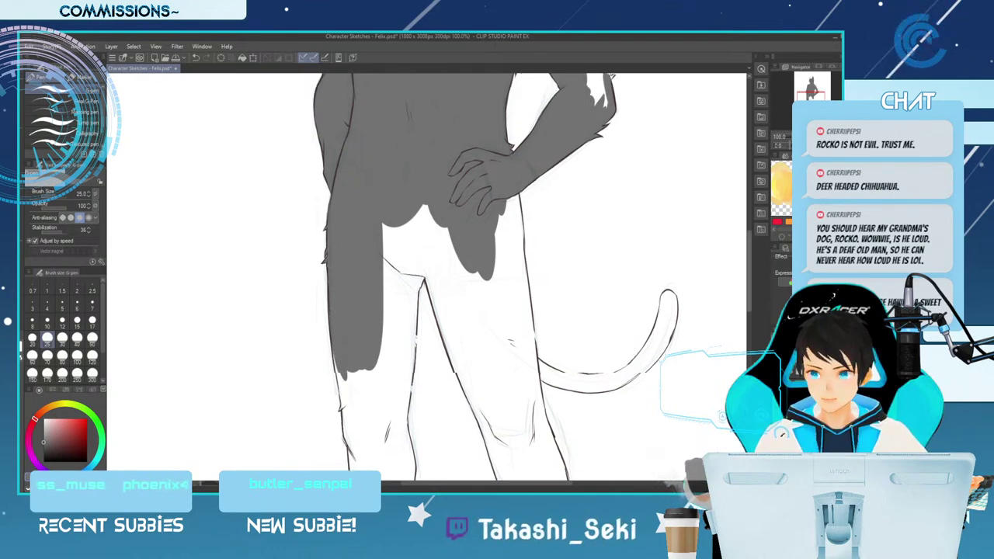
pyautogui.press('[')
pyautogui.moveTo(400, 121); pyautogui.dragTo(392, 169)
pyautogui.press('[')
pyautogui.press('[')
pyautogui.press('[')
pyautogui.press('[')
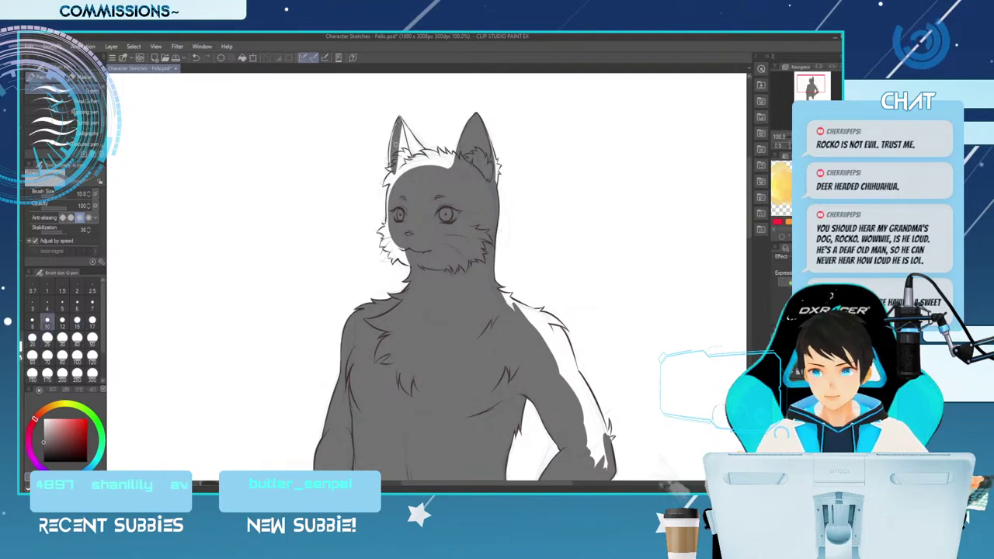
pyautogui.click(32, 319)
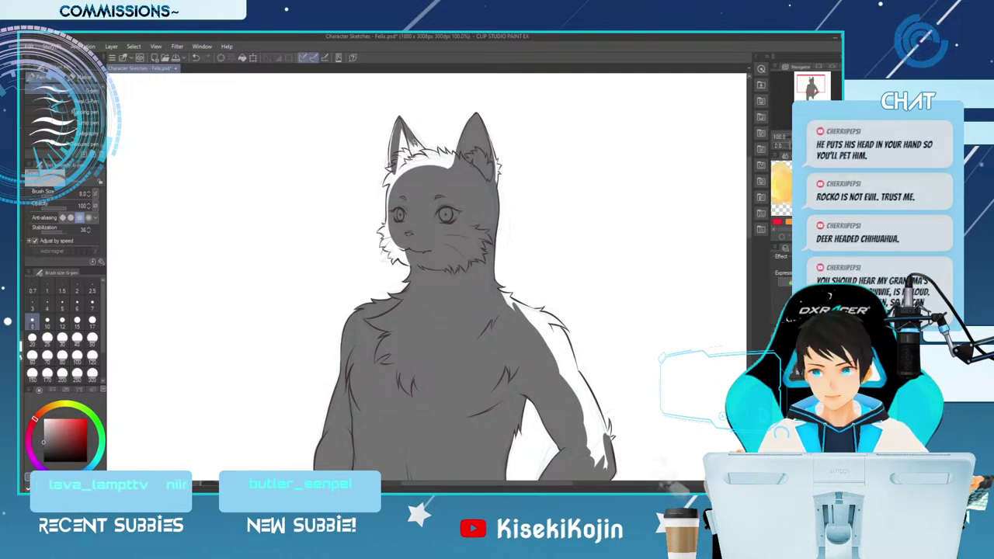
# Fill the rest of the left ear and the forehead just beneath it with grey, using brush sizes 12 and 20.
pyautogui.press(']')
pyautogui.press(']')
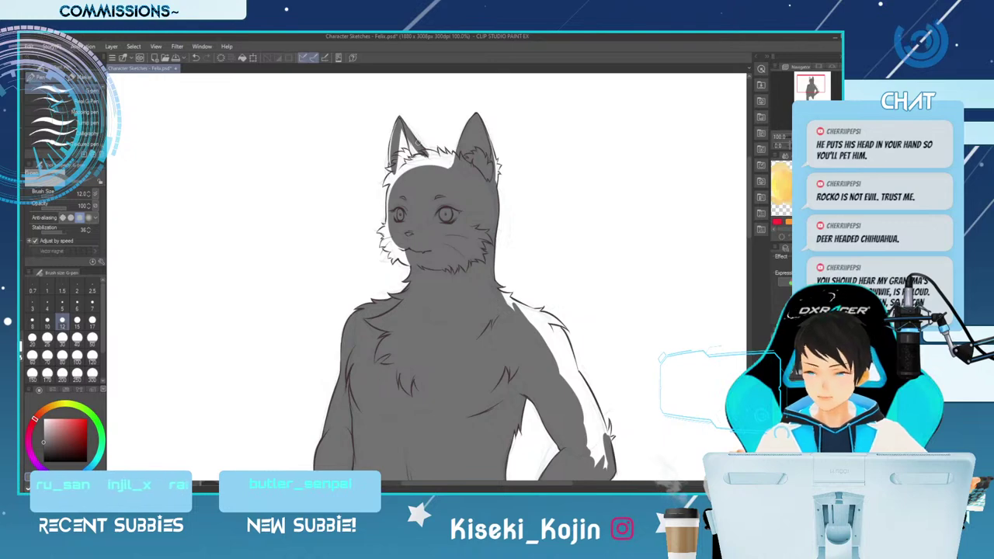
pyautogui.click(31, 338)
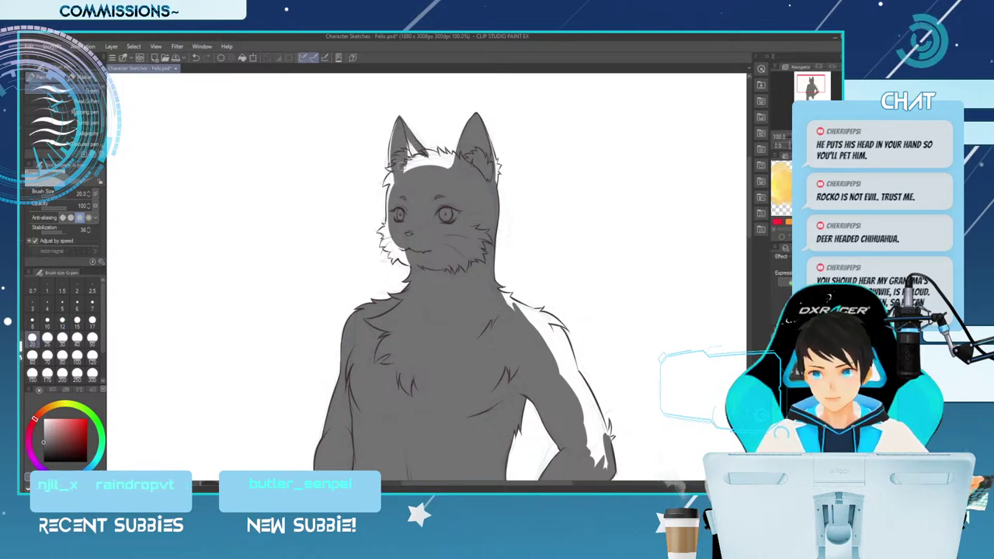
pyautogui.moveTo(403, 141); pyautogui.dragTo(426, 169)
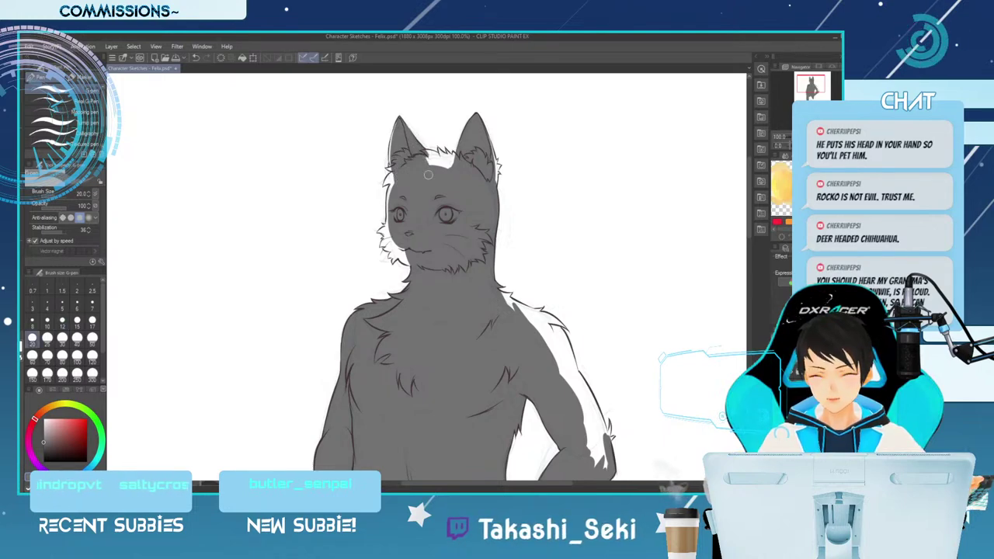
# Fill the crown of the head beside the left ear with grey, using brush sizes 10, 7 and 20.
pyautogui.click(47, 320)
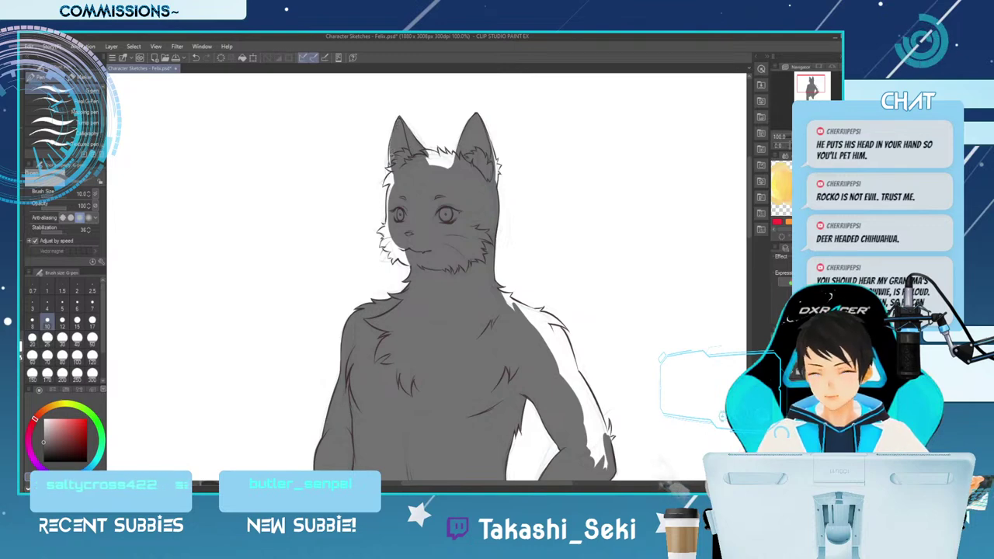
pyautogui.press('[')
pyautogui.press('[')
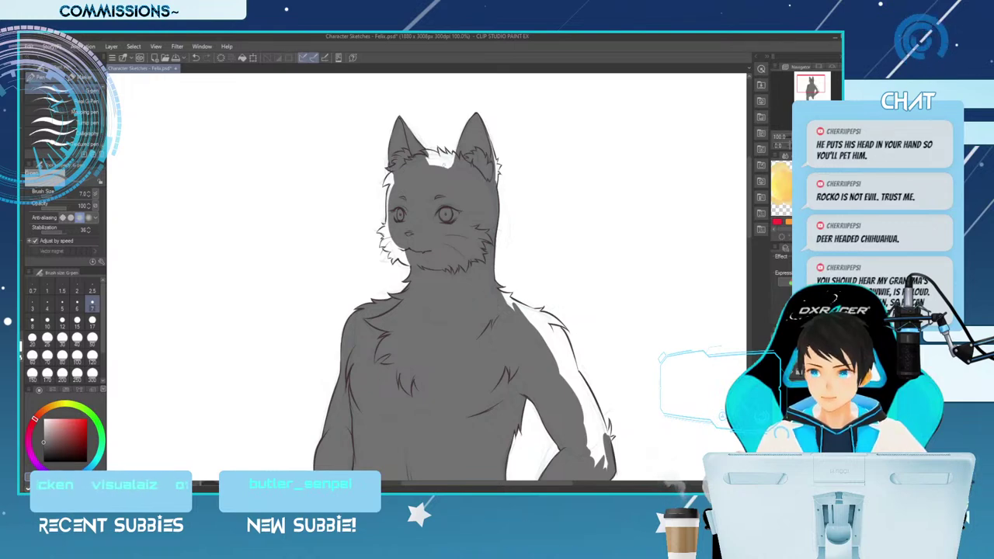
pyautogui.press(']')
pyautogui.press(']')
pyautogui.press(']')
pyautogui.press(']')
pyautogui.press(']')
pyautogui.press(']')
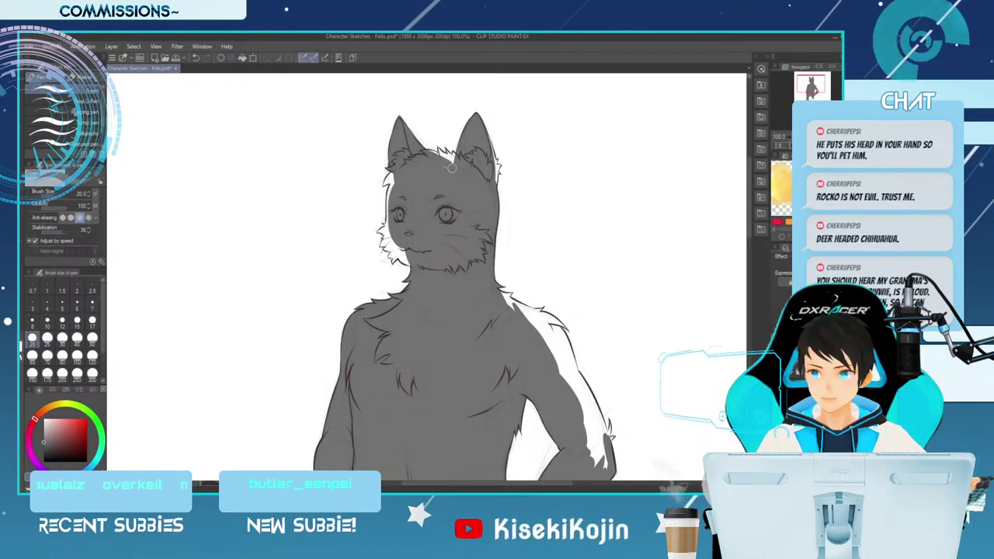
# Fill the remaining crown tufts and the fur on the outer edge of the right ear with grey, using a size 7 brush.
pyautogui.press('[')
pyautogui.press('[')
pyautogui.press('[')
pyautogui.press('[')
pyautogui.press('[')
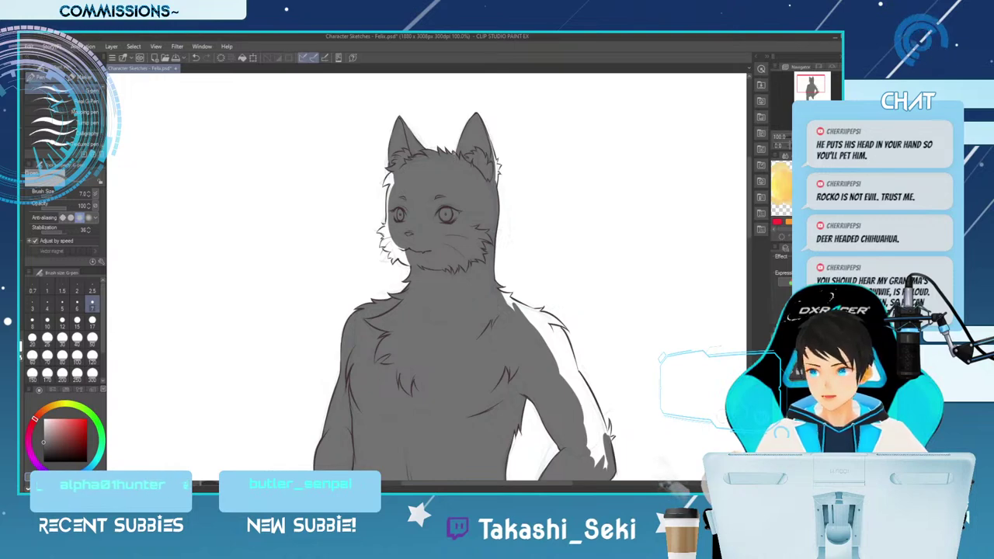
pyautogui.press(']')
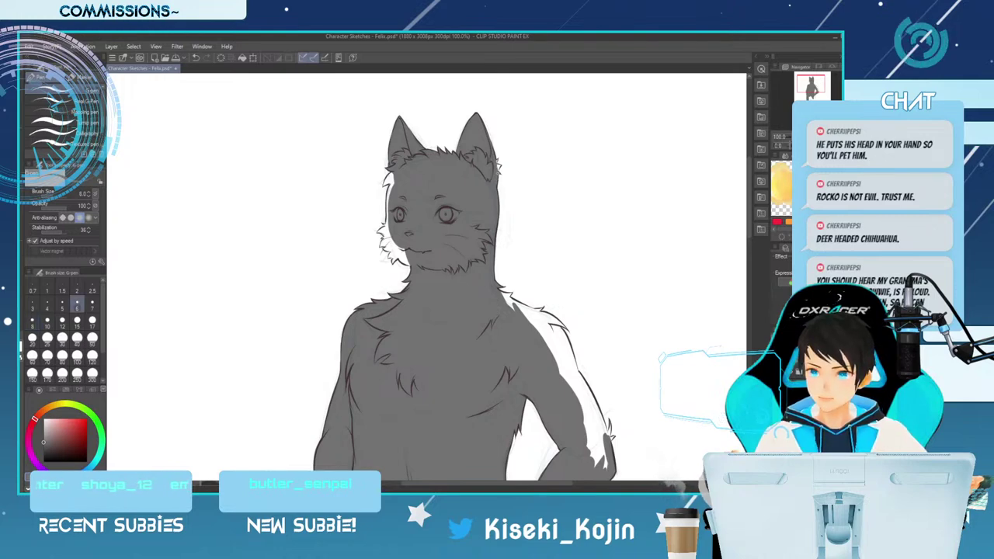
pyautogui.press('[')
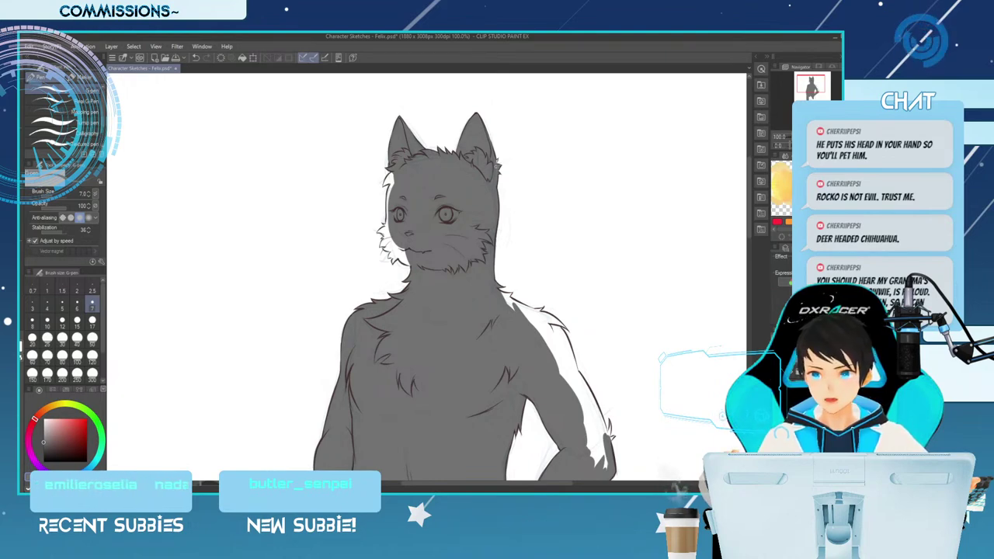
# Fill the fur at the left temple below the ear with grey, using brush sizes 6, 8 and 12.
pyautogui.press('[')
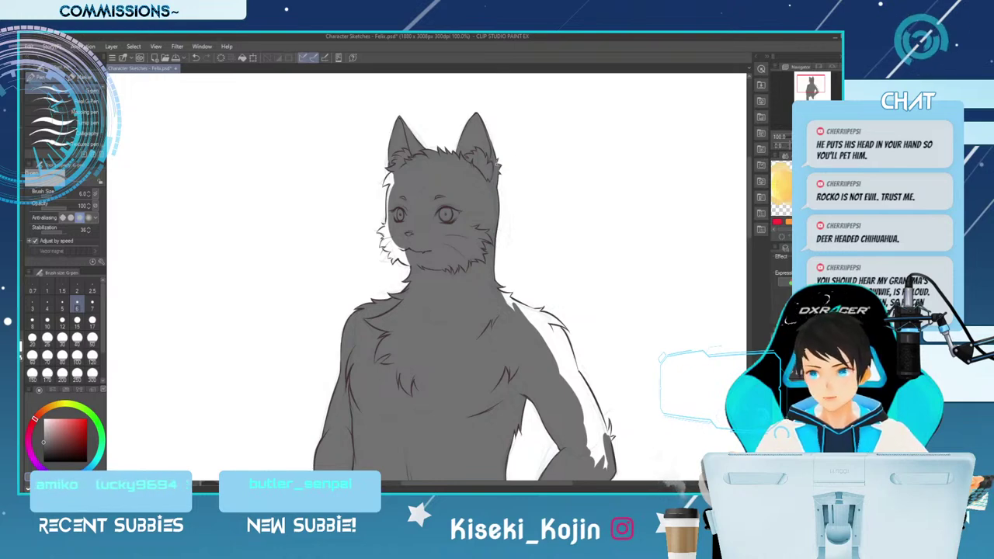
pyautogui.press(']')
pyautogui.press(']')
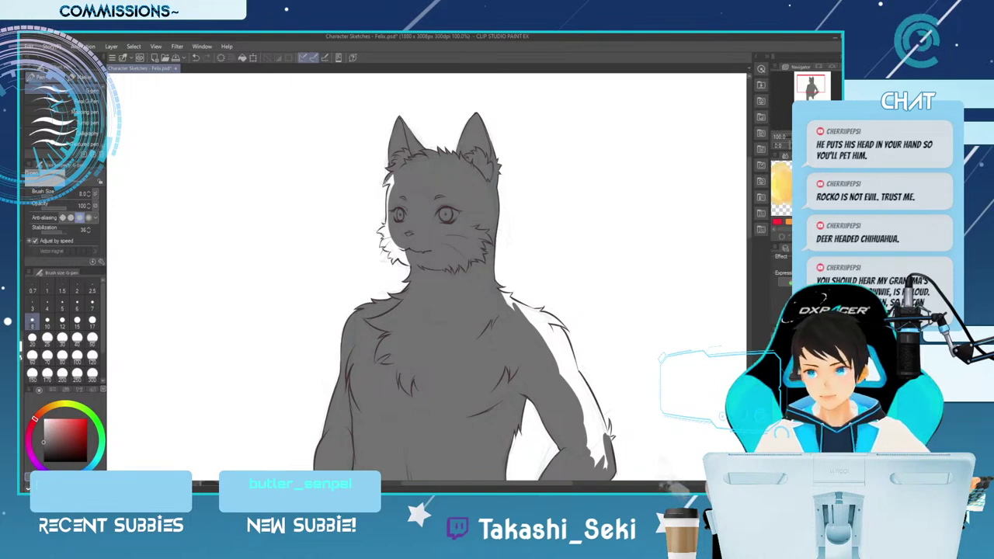
pyautogui.press(']')
pyautogui.press(']')
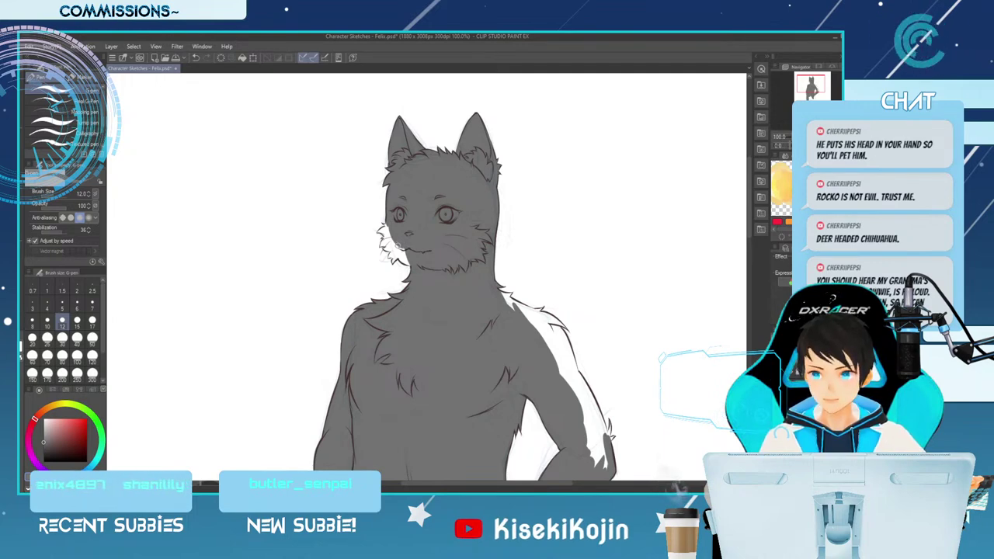
# Fill the upper tufts of the left cheek fur with grey, using brush sizes 5 to 10.
pyautogui.press('[')
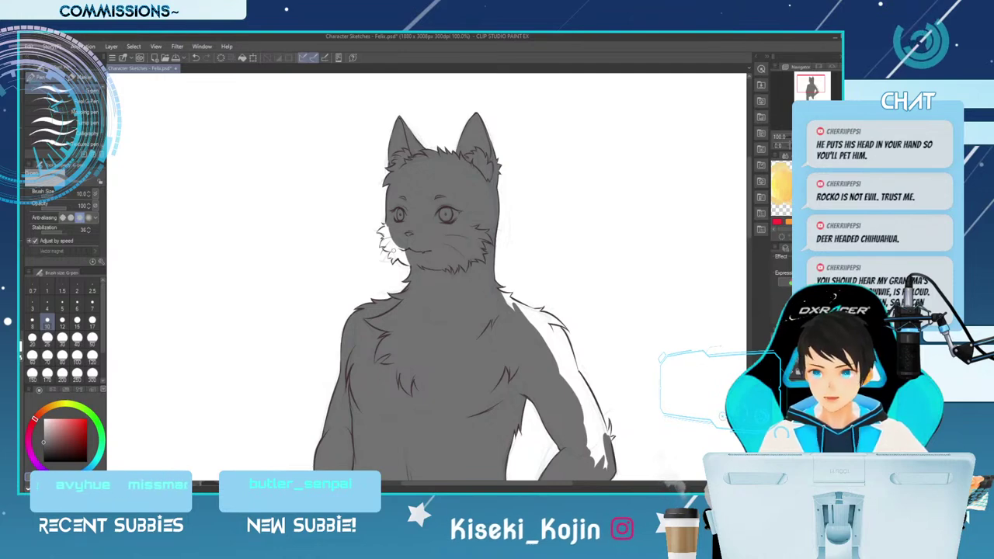
pyautogui.press('[')
pyautogui.press('[')
pyautogui.press('[')
pyautogui.press('[')
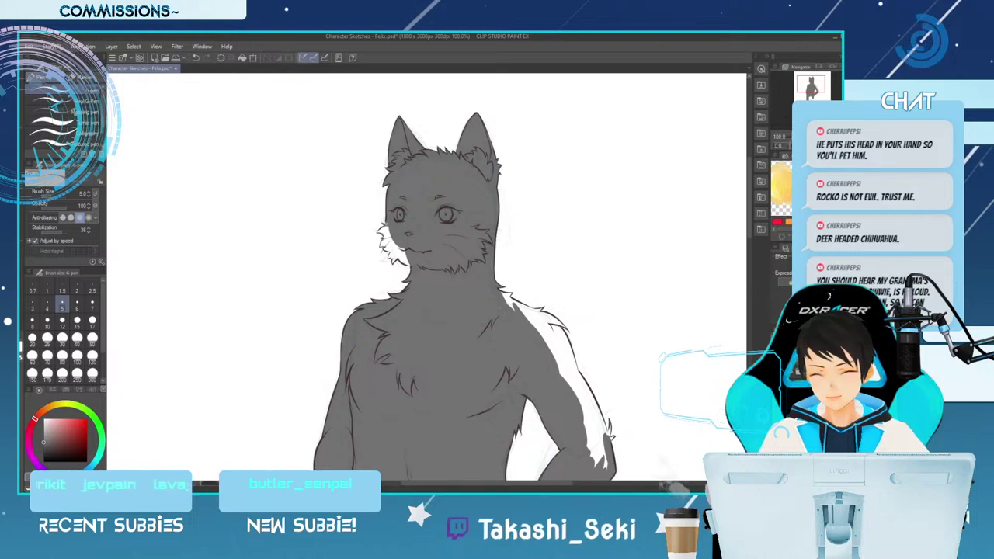
pyautogui.press(']')
pyautogui.press(']')
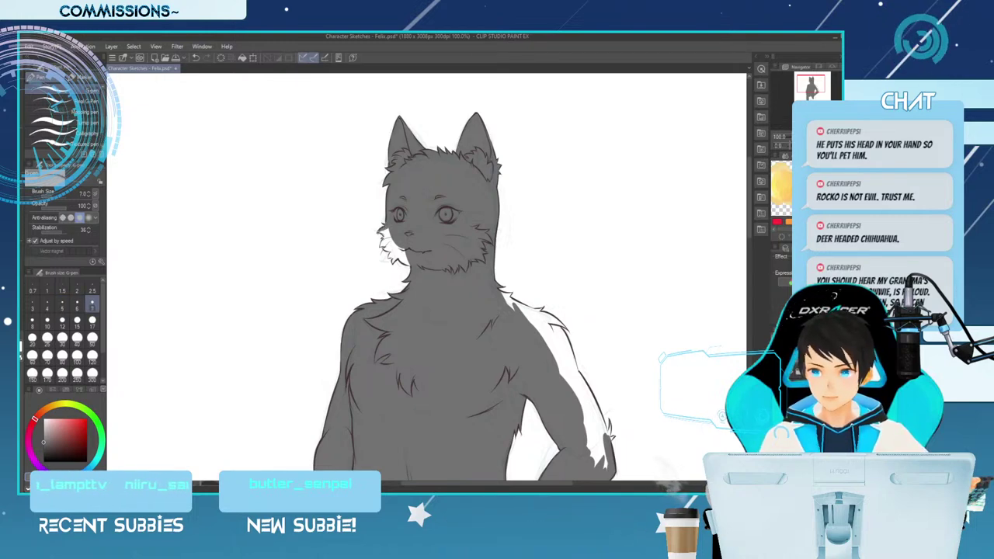
pyautogui.press(']')
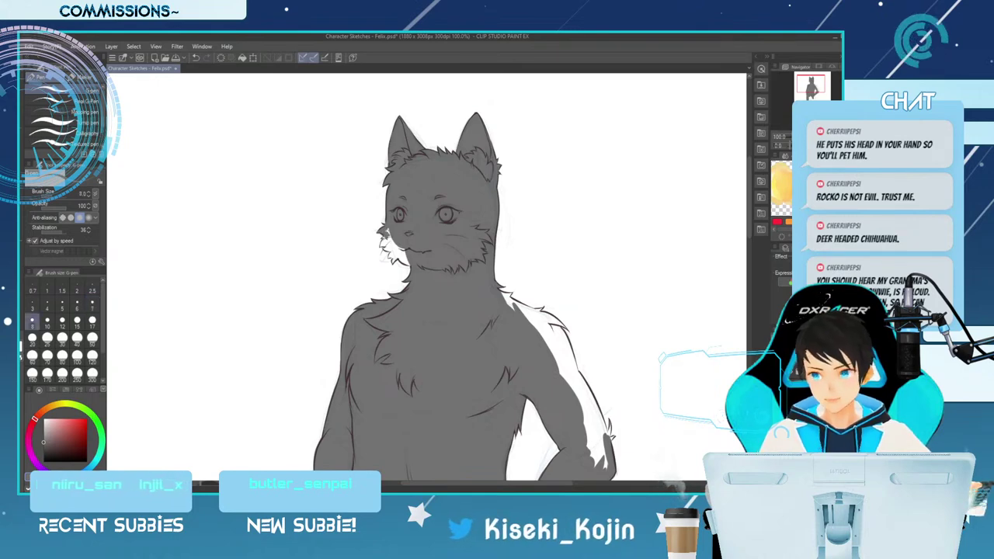
pyautogui.press(']')
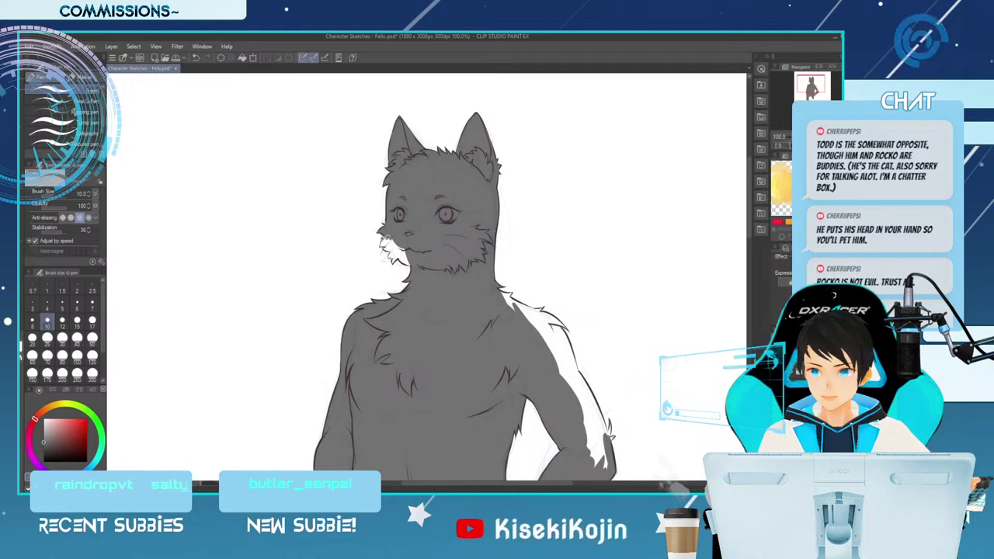
# Fill the middle of the left cheek fur beside the muzzle with grey, using brush sizes 8 and 10.
pyautogui.press('[')
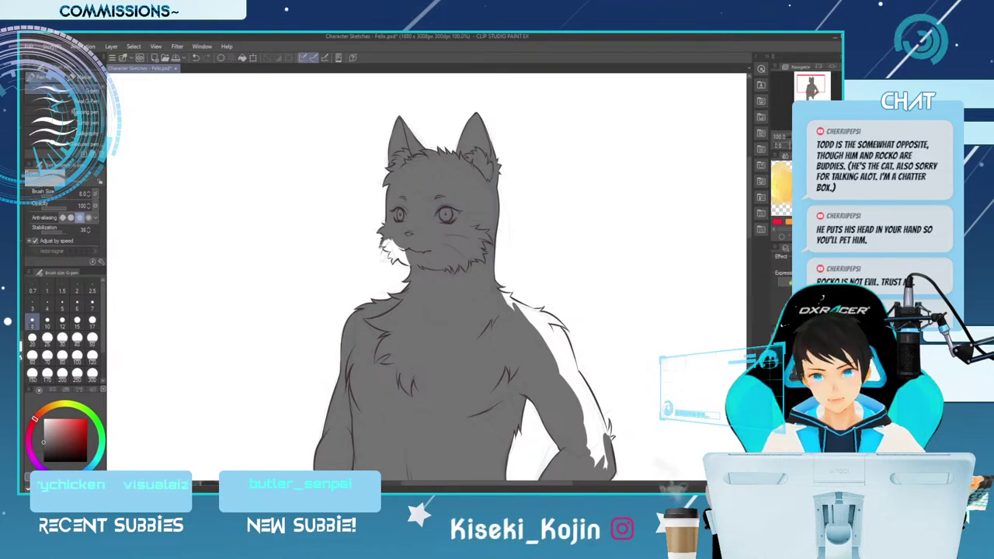
pyautogui.press(']')
pyautogui.press(']')
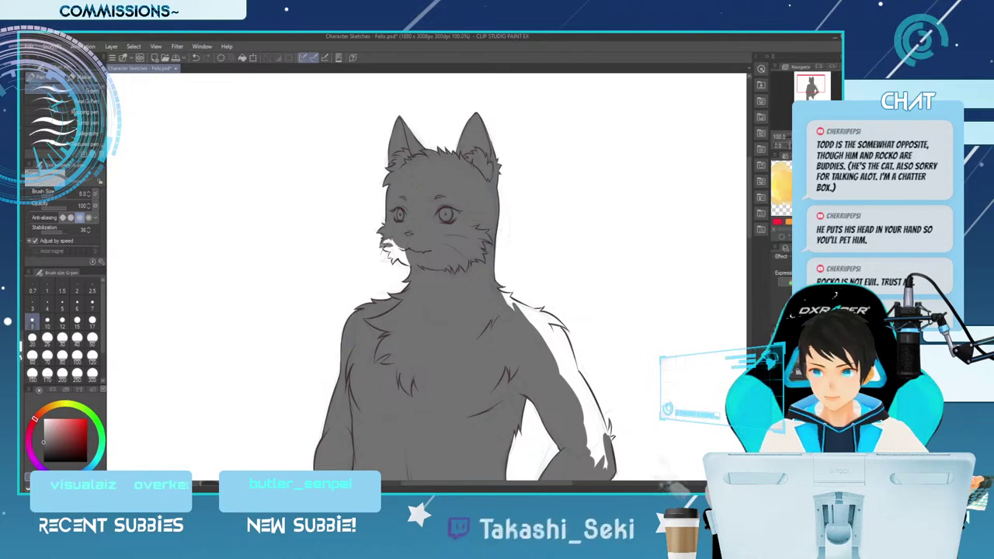
pyautogui.press(']')
pyautogui.press('[')
pyautogui.press('[')
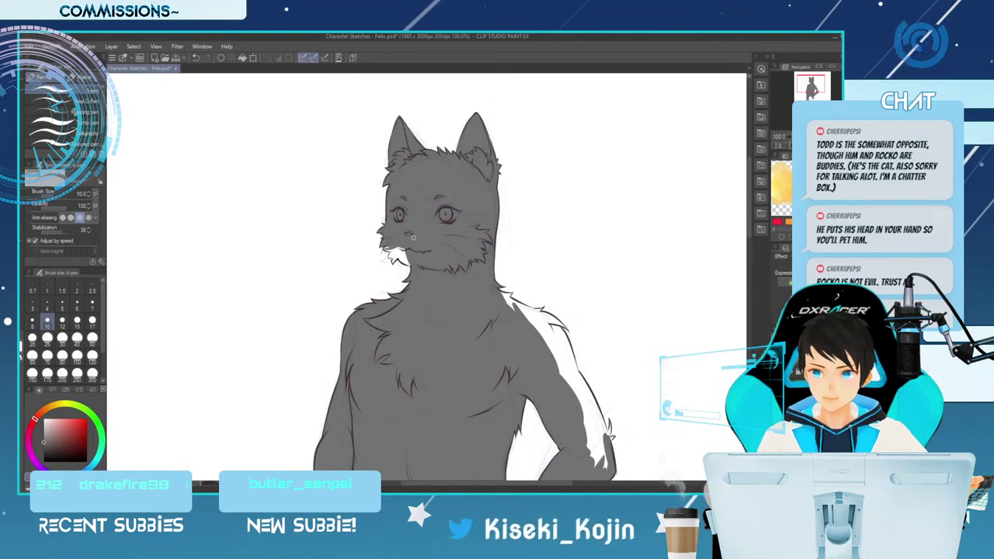
pyautogui.press('[')
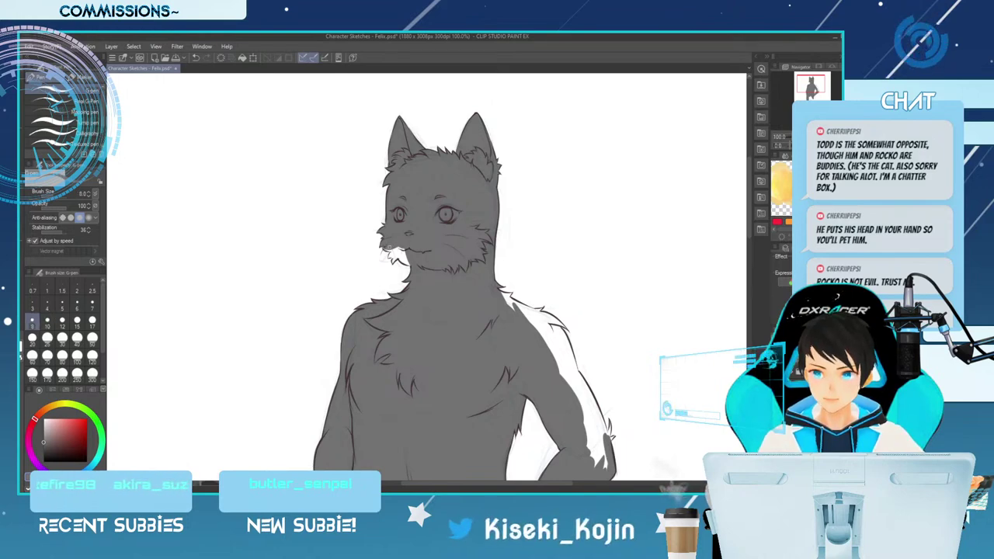
# Fill the lower left cheek fur down to the chin with grey, using brush sizes 15 and 8.
pyautogui.press(']')
pyautogui.press(']')
pyautogui.press(']')
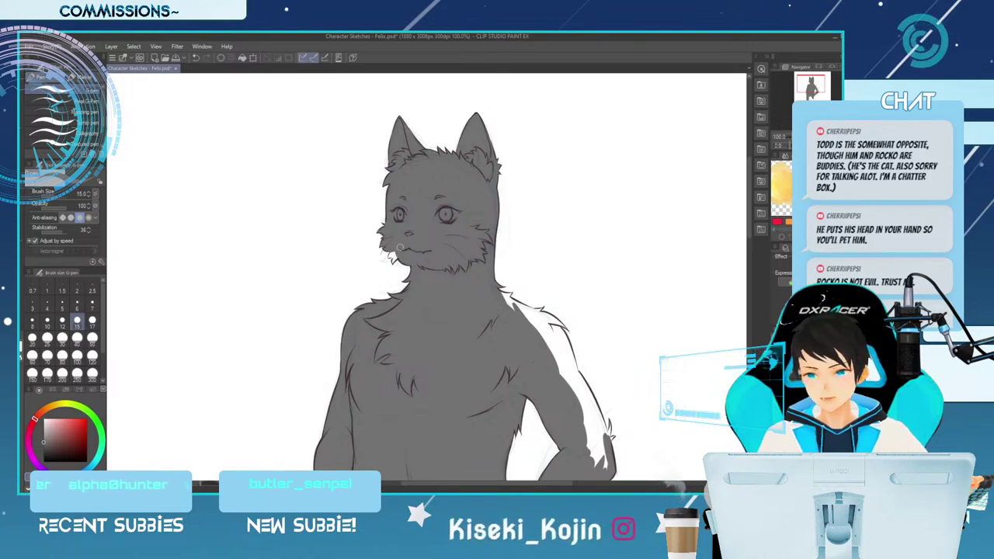
pyautogui.press('[')
pyautogui.press('[')
pyautogui.press('[')
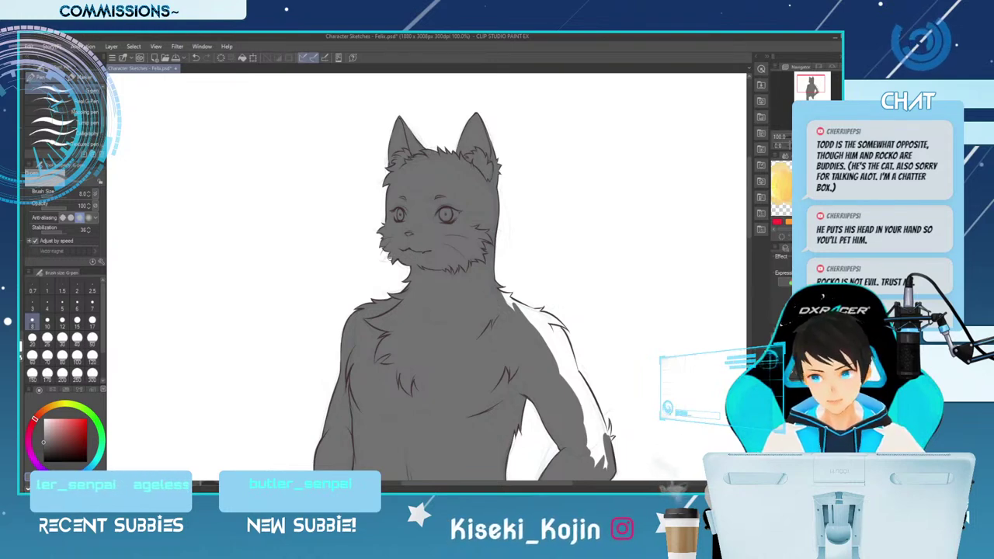
# Touch up the tips of the left cheek fur with a size 6 brush.
pyautogui.press('[')
pyautogui.press('[')
pyautogui.press('[')
pyautogui.press('[')
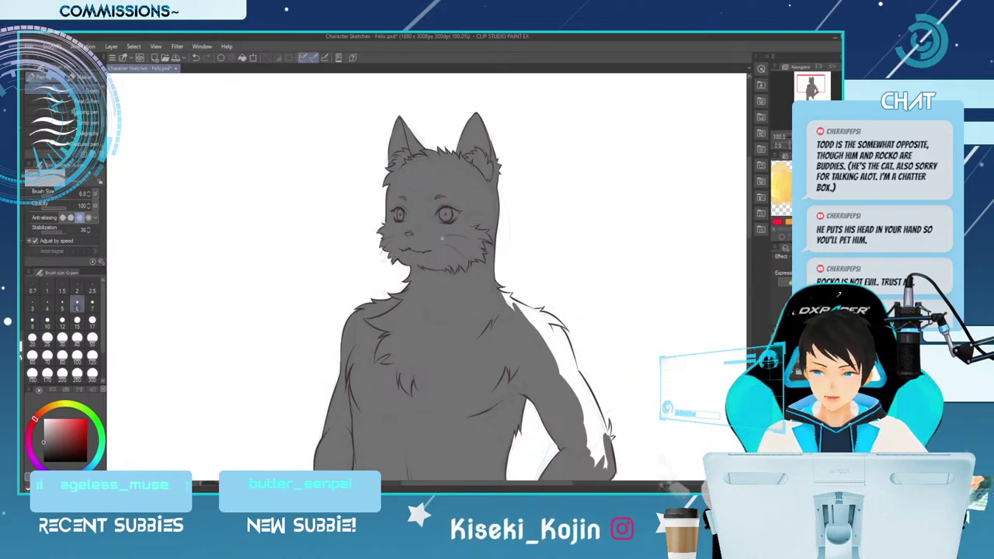
pyautogui.press(']')
pyautogui.press(']')
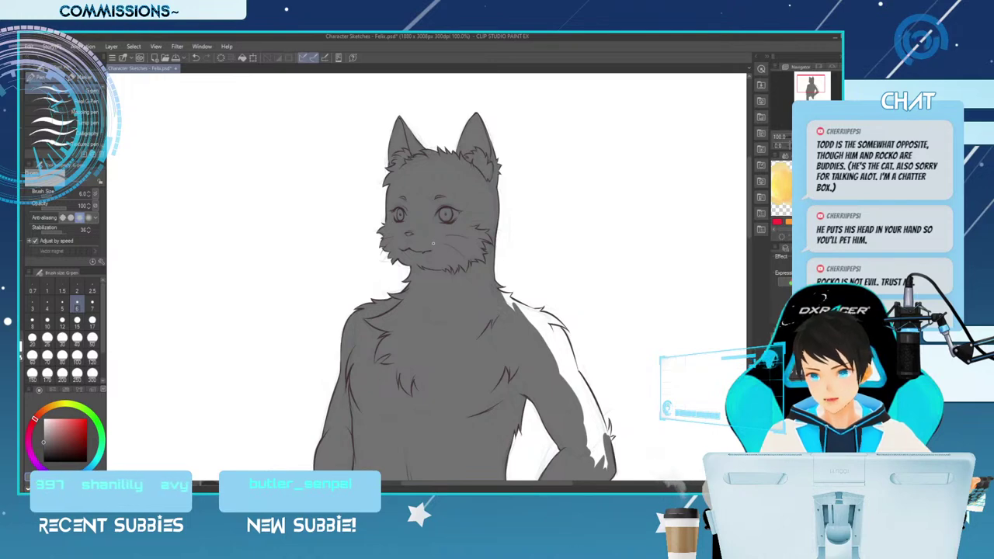
# Flip the canvas view horizontally and start filling the unpainted shoulder beside the neck with a size 17 brush.
pyautogui.scroll(-3, 469, 227)
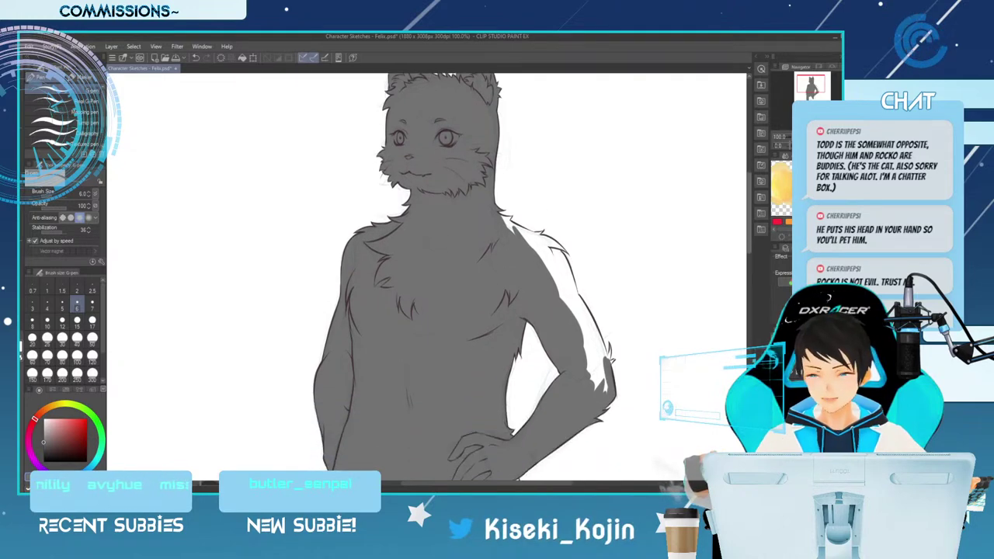
pyautogui.press('h')
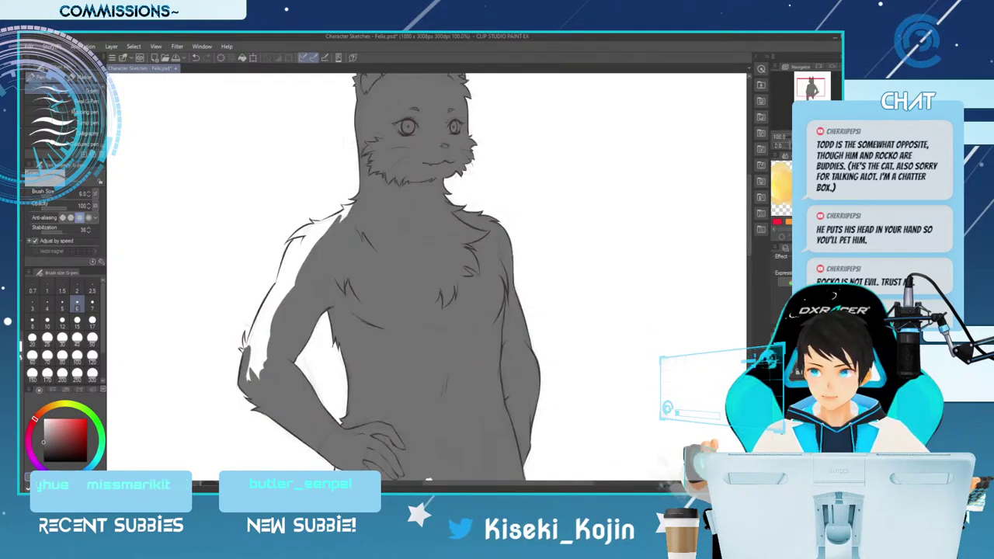
pyautogui.press(']')
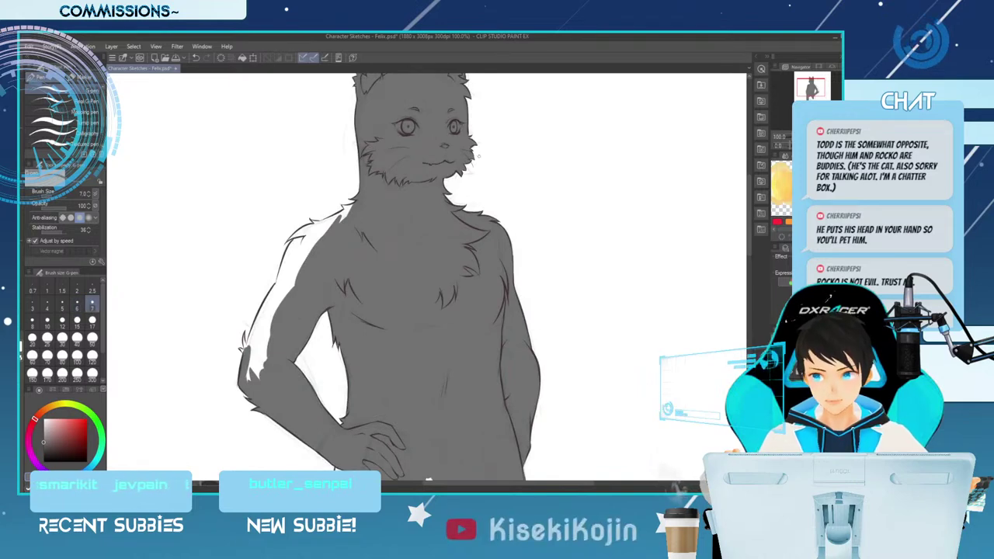
pyautogui.press(']')
pyautogui.press(']')
pyautogui.press(']')
pyautogui.press(']')
pyautogui.press(']')
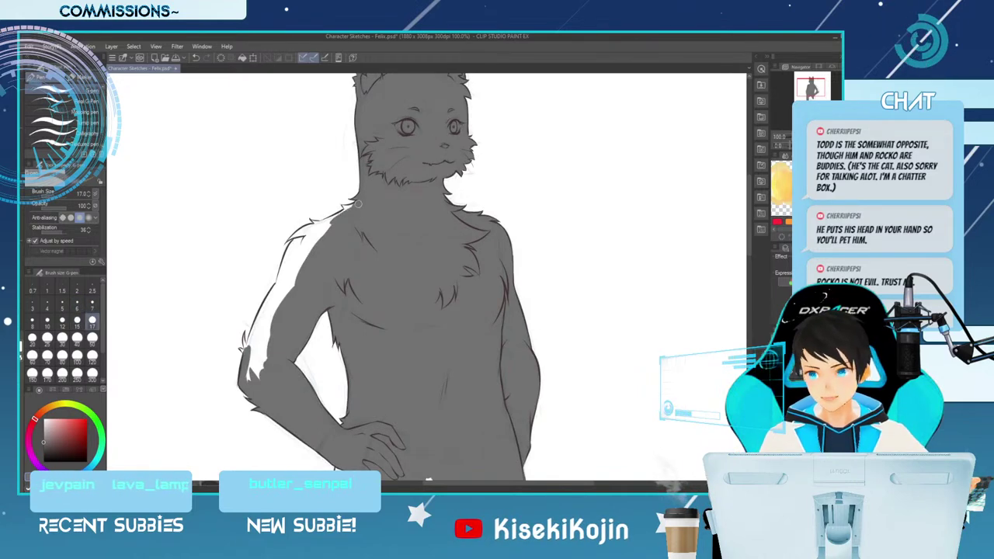
# Fill the fur tufts along the slope between the neck and the unpainted shoulder, using brush sizes 10 and 7.
pyautogui.press('[')
pyautogui.press('[')
pyautogui.press('[')
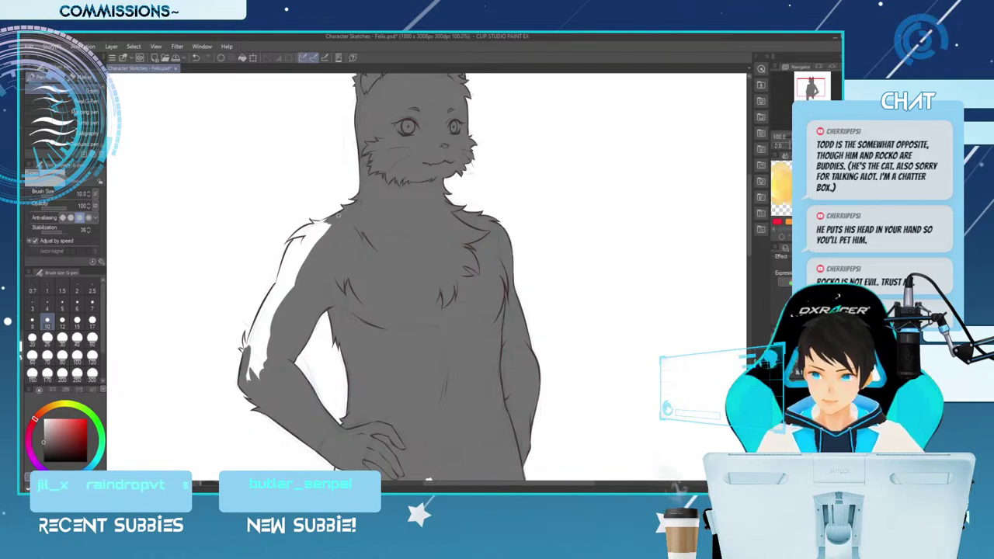
pyautogui.press('[')
pyautogui.press('[')
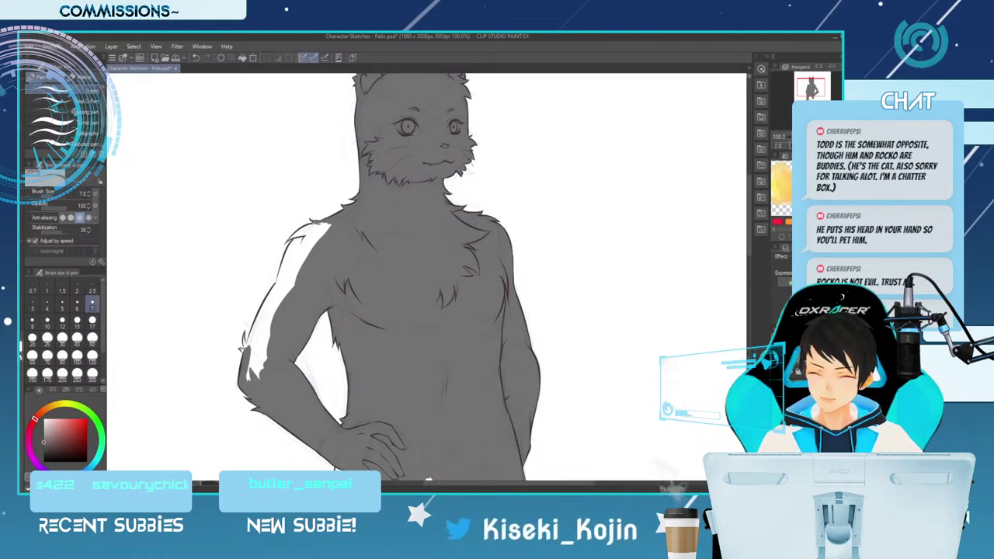
# Start filling the white strip along the outer edge of the posed arm's shoulder with grey, using a larger brush.
pyautogui.press(']')
pyautogui.press(']')
pyautogui.press(']')
pyautogui.press(']')
pyautogui.press(']')
pyautogui.press('[')
pyautogui.moveTo(325, 228); pyautogui.dragTo(299, 269)
pyautogui.moveTo(317, 230); pyautogui.dragTo(290, 279)
# Fill the remaining white strip down the outside of the upper arm to above the elbow with a size 25 brush.
pyautogui.press(']')
pyautogui.press(']')
pyautogui.press(']')
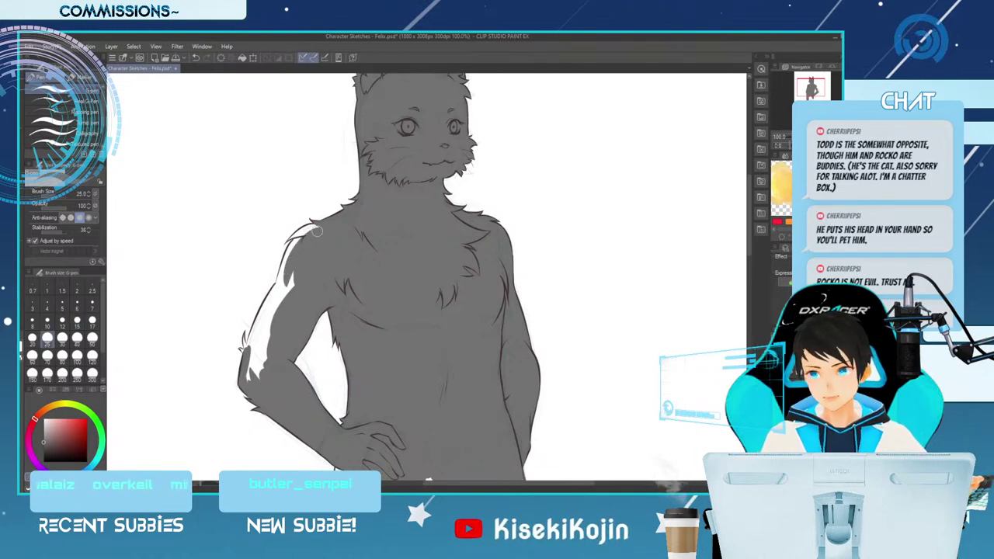
pyautogui.moveTo(311, 233)
pyautogui.mouseDown()
pyautogui.moveTo(285, 268)
pyautogui.moveTo(281, 290)
pyautogui.moveTo(296, 276)
pyautogui.moveTo(259, 383)
pyautogui.moveTo(266, 346)
pyautogui.moveTo(248, 376)
pyautogui.moveTo(266, 331)
pyautogui.mouseUp()
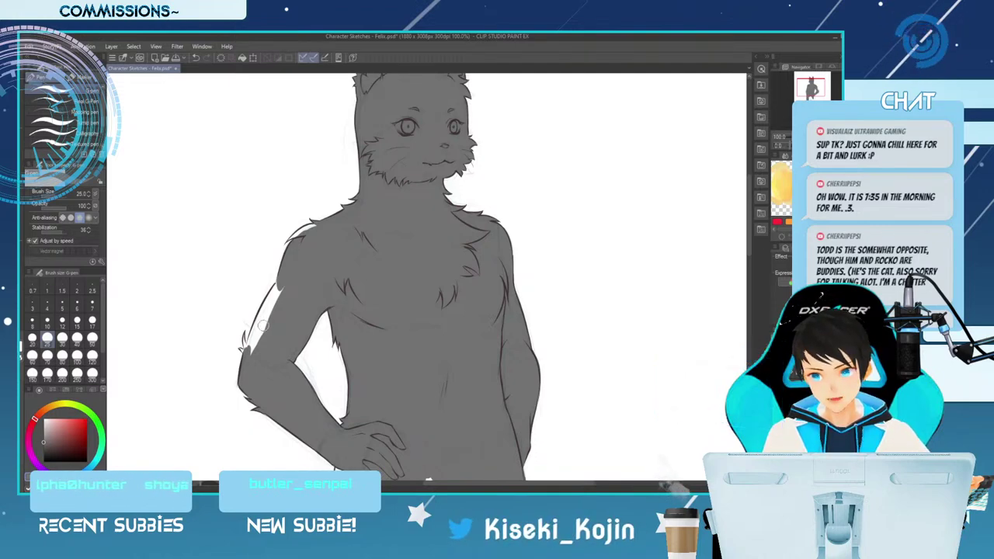
# Fill the last of the upper arm and the fur tuft at the elbow, reducing the brush to size 5 for the tips.
pyautogui.press('[')
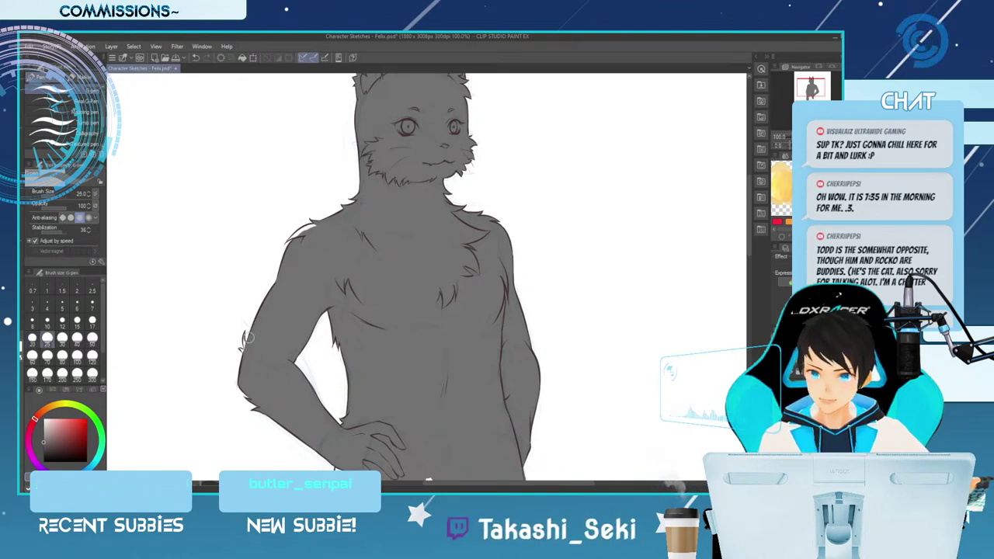
pyautogui.press('[')
pyautogui.press('[')
pyautogui.press('[')
pyautogui.press('[')
pyautogui.press('[')
pyautogui.press('[')
pyautogui.press('[')
pyautogui.press('[')
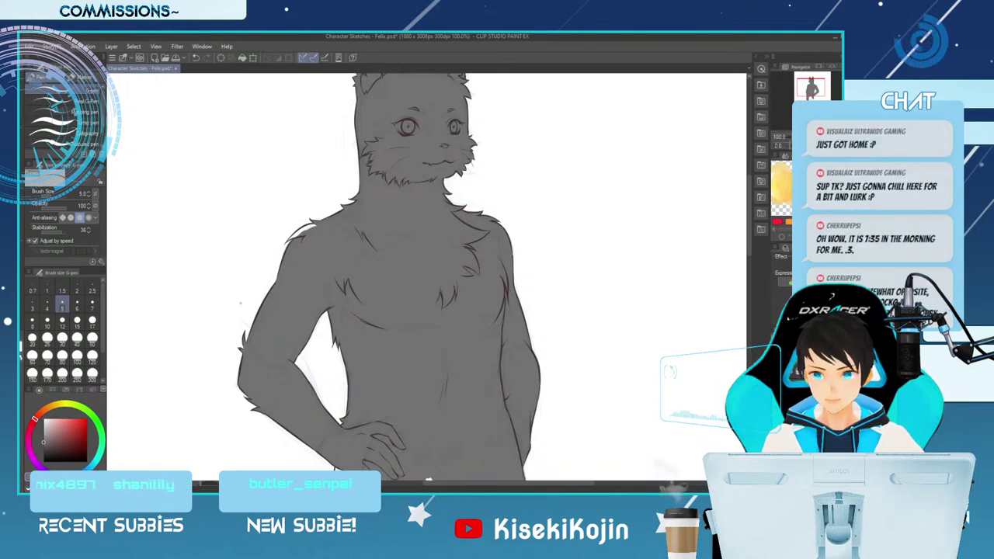
pyautogui.press(']')
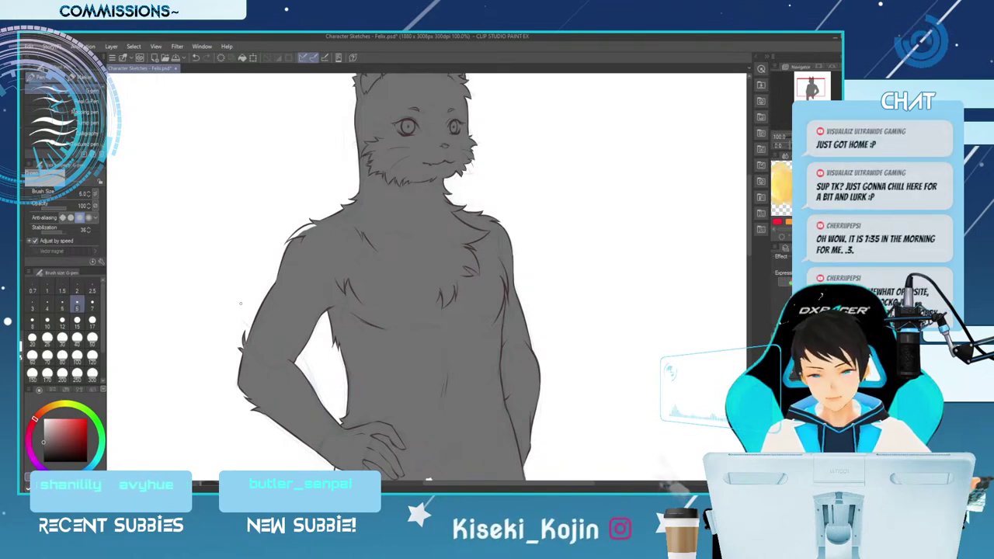
# Tilt the canvas and start filling the outer hip and thigh just below the hand resting on the hip.
pyautogui.scroll(-4, 241, 303)
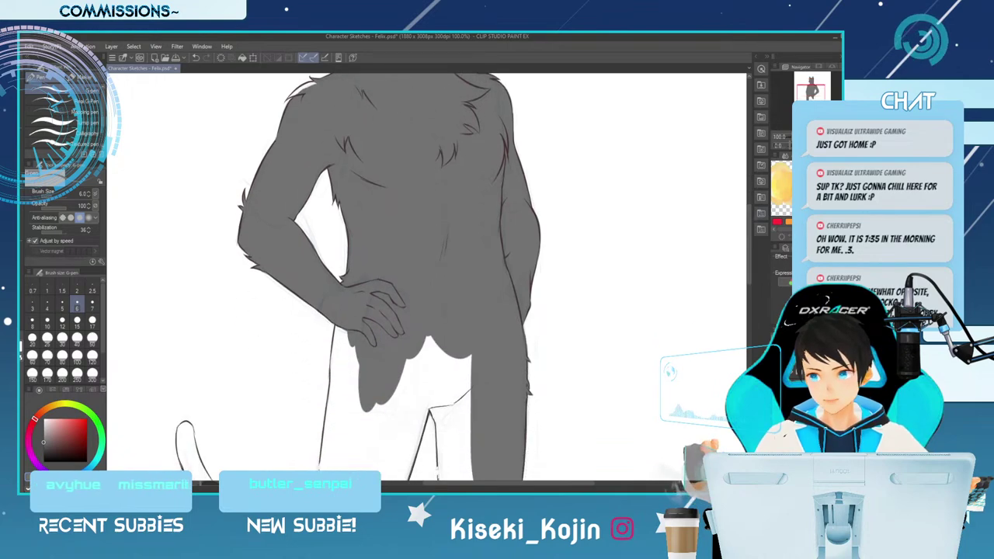
pyautogui.press('^')
pyautogui.press('^')
pyautogui.press('^')
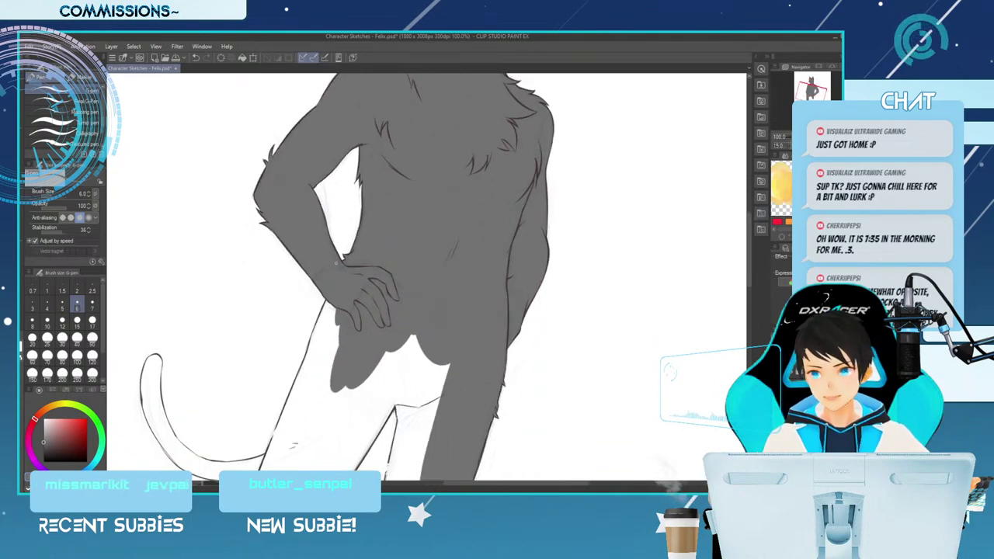
pyautogui.press(']')
pyautogui.press(']')
pyautogui.press(']')
pyautogui.press(']')
pyautogui.press(']')
pyautogui.press(']')
pyautogui.press(']')
pyautogui.press(']')
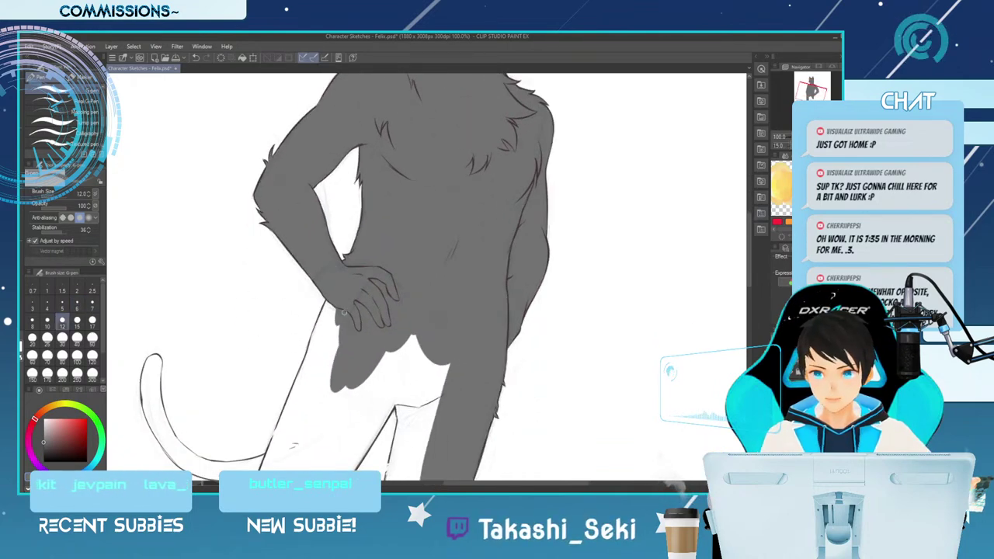
pyautogui.moveTo(351, 298)
pyautogui.mouseDown()
pyautogui.moveTo(322, 380)
pyautogui.moveTo(354, 294)
pyautogui.moveTo(328, 364)
pyautogui.moveTo(359, 308)
pyautogui.moveTo(318, 398)
pyautogui.mouseUp()
# Widen the grey across the outer hip and upper thigh, refining the outline edge with brush sizes 25 and 17.
pyautogui.press(']')
pyautogui.press(']')
pyautogui.press(']')
pyautogui.press(']')
pyautogui.moveTo(361, 309)
pyautogui.mouseDown()
pyautogui.moveTo(326, 395)
pyautogui.moveTo(325, 349)
pyautogui.moveTo(315, 392)
pyautogui.mouseUp()
pyautogui.press('[')
pyautogui.press('[')
pyautogui.press('[')
pyautogui.press('[')
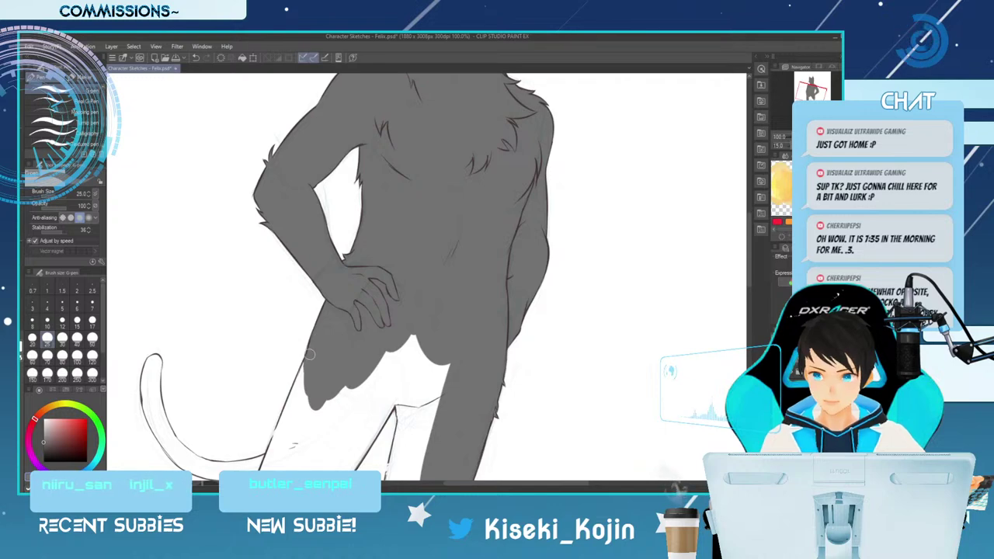
pyautogui.press('[')
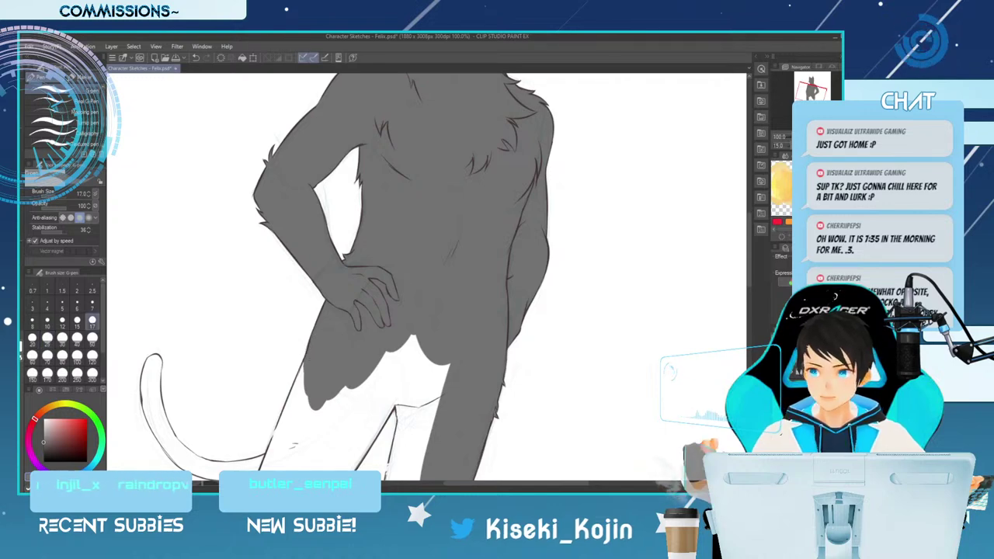
# Fill the white gap at the crotch and the upper part of the right-hand thigh with a large brush.
pyautogui.hotkey('ctrl', '-')
pyautogui.press(']')
pyautogui.press(']')
pyautogui.press(']')
pyautogui.press(']')
pyautogui.press(']')
pyautogui.press(']')
pyautogui.moveTo(412, 312)
pyautogui.mouseDown()
pyautogui.moveTo(418, 345)
pyautogui.moveTo(428, 320)
pyautogui.moveTo(430, 373)
pyautogui.mouseUp()
pyautogui.moveTo(437, 324); pyautogui.dragTo(418, 416)
pyautogui.press('[')
pyautogui.press('[')
pyautogui.press('[')
# Fill the inner side of the left-hand thigh diagonally down from the crotch with a large brush, reducing it to size 20.
pyautogui.press(']')
pyautogui.press(']')
pyautogui.press(']')
pyautogui.press(']')
pyautogui.moveTo(404, 332)
pyautogui.mouseDown()
pyautogui.moveTo(373, 380)
pyautogui.moveTo(361, 384)
pyautogui.moveTo(357, 365)
pyautogui.moveTo(330, 410)
pyautogui.moveTo(335, 417)
pyautogui.moveTo(417, 318)
pyautogui.moveTo(353, 405)
pyautogui.mouseUp()
pyautogui.press('[')
pyautogui.press('[')
pyautogui.press('[')
pyautogui.press('[')
pyautogui.press('[')
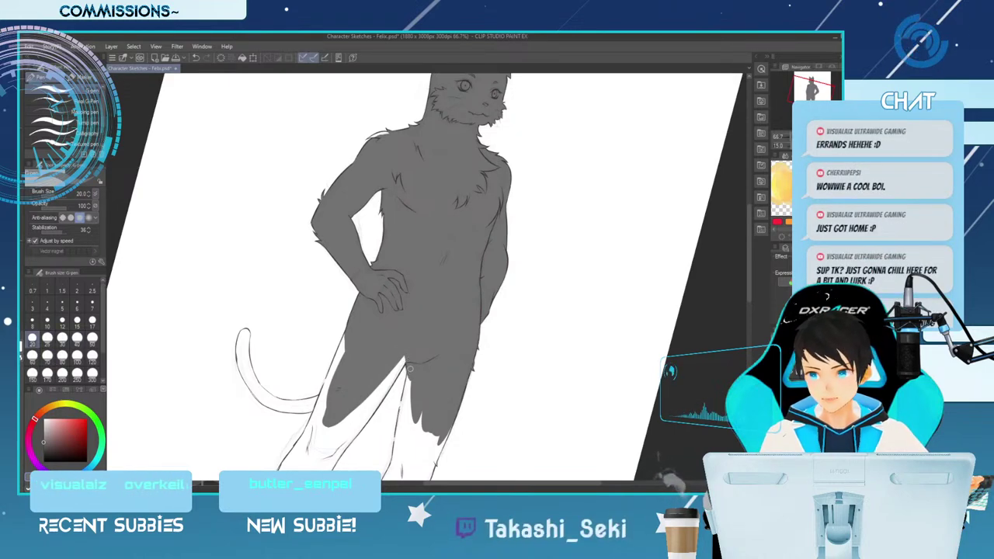
# Fill the inner edge of the right-hand thigh below the crotch with brush sizes 8 and 10.
pyautogui.scroll(-3, 511, 200)
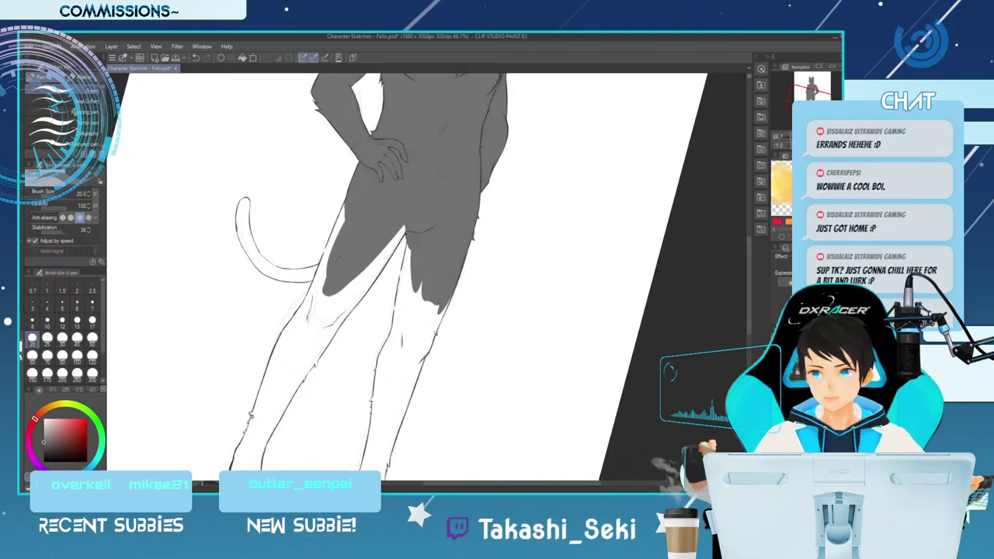
pyautogui.press('-')
pyautogui.press('-')
pyautogui.press('[')
pyautogui.press(']')
pyautogui.press(']')
pyautogui.press(']')
pyautogui.press(']')
pyautogui.press('[')
pyautogui.press('[')
pyautogui.press('[')
pyautogui.press('[')
pyautogui.press('[')
pyautogui.press('[')
pyautogui.press('[')
pyautogui.press('[')
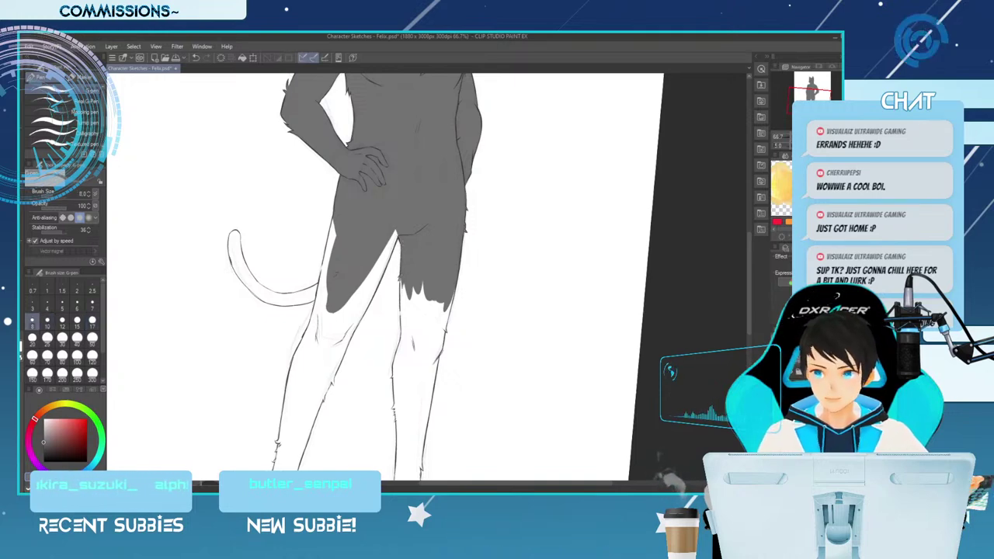
pyautogui.press(']')
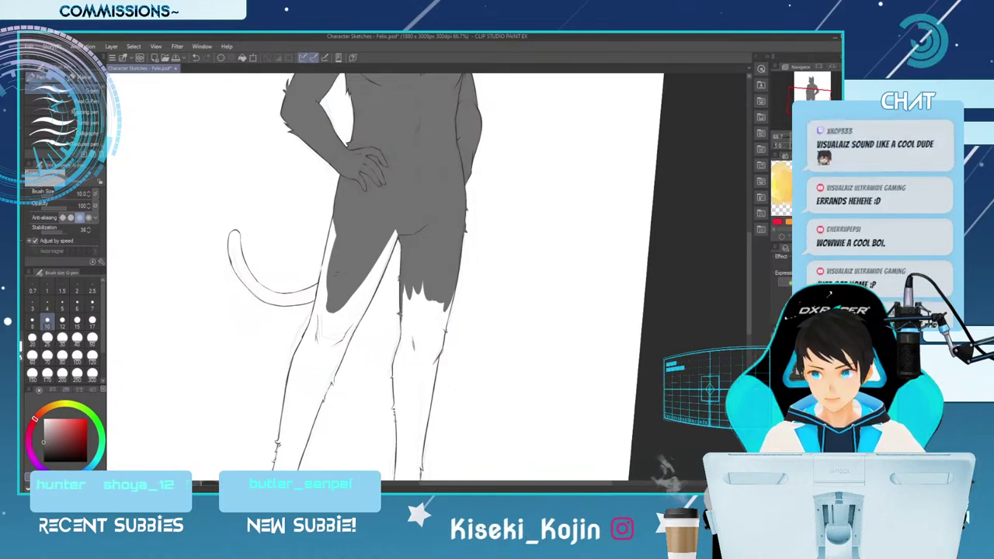
# Extend the grey down the inner edge of the right-hand thigh to the knee, enlarging the brush to size 25.
pyautogui.press(']')
pyautogui.press(']')
pyautogui.press(']')
pyautogui.press(']')
pyautogui.moveTo(406, 279); pyautogui.dragTo(406, 340)
pyautogui.press(']')
pyautogui.moveTo(404, 303); pyautogui.dragTo(404, 339)
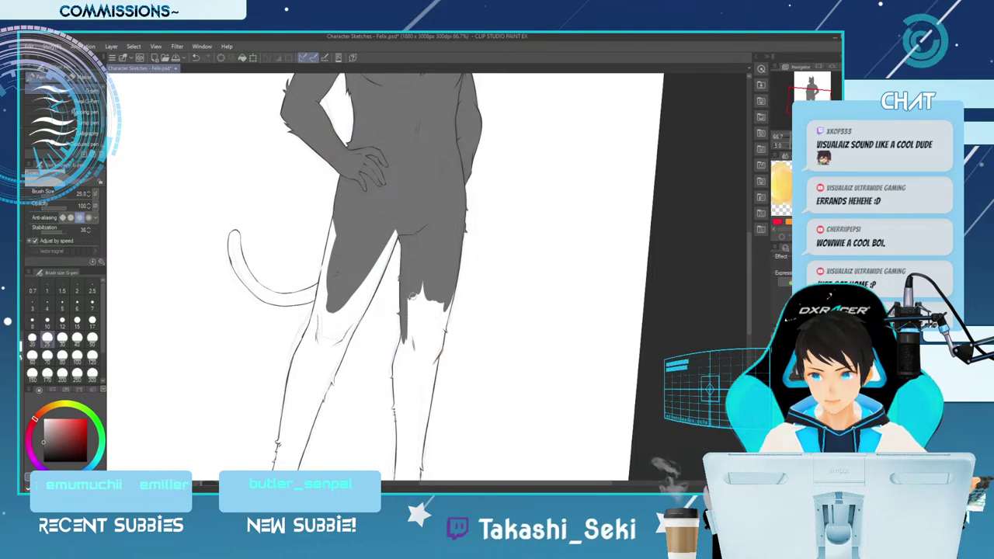
# Fill the middle of the right-hand leg's lower thigh toward the knee, enlarging the brush to size 50, and save the file.
pyautogui.moveTo(412, 289); pyautogui.dragTo(410, 324)
pyautogui.press(']')
pyautogui.press(']')
pyautogui.moveTo(414, 288)
pyautogui.mouseDown()
pyautogui.moveTo(410, 345)
pyautogui.moveTo(418, 328)
pyautogui.mouseUp()
pyautogui.press(']')
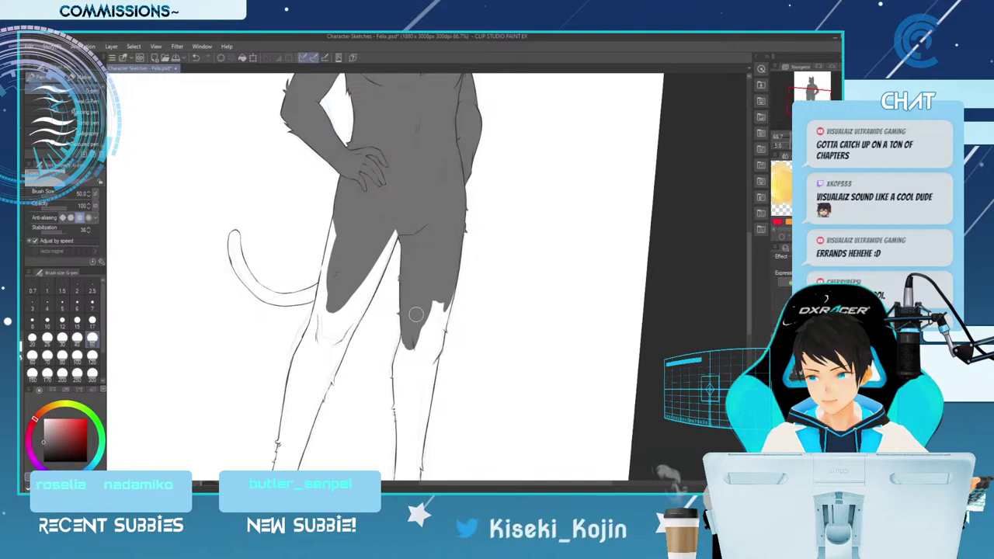
pyautogui.hotkey('ctrl', 's')
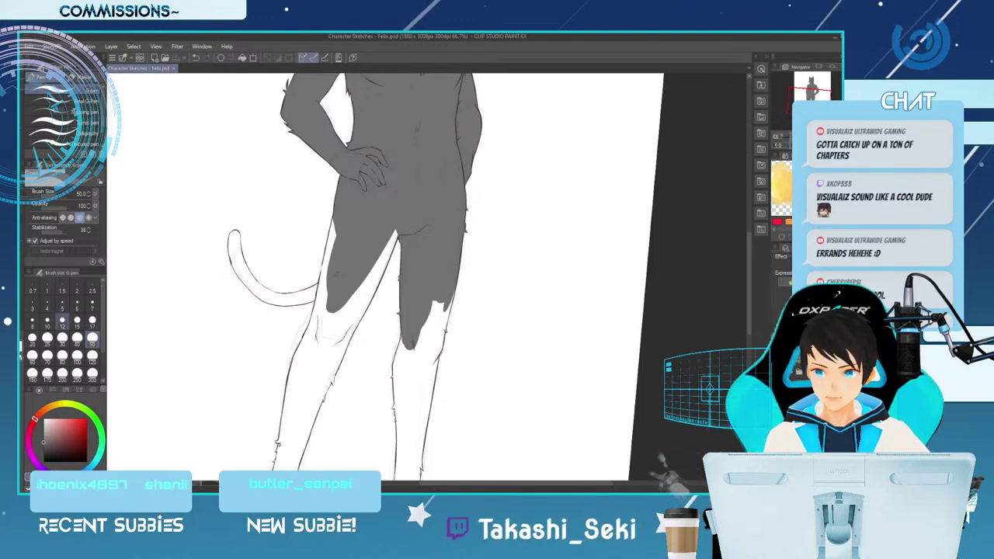
# Fill the outer side of the right-hand leg down to the knee with brush sizes 50 and 60, refining its edge at 17.
pyautogui.moveTo(431, 295); pyautogui.dragTo(421, 347)
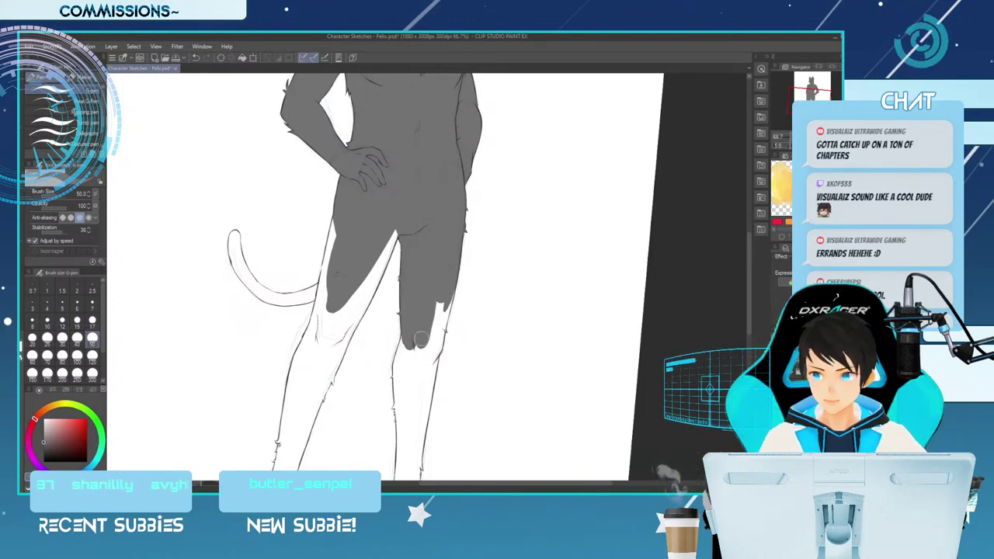
pyautogui.moveTo(442, 295)
pyautogui.mouseDown()
pyautogui.moveTo(424, 346)
pyautogui.moveTo(431, 338)
pyautogui.mouseUp()
pyautogui.press('[')
pyautogui.press('[')
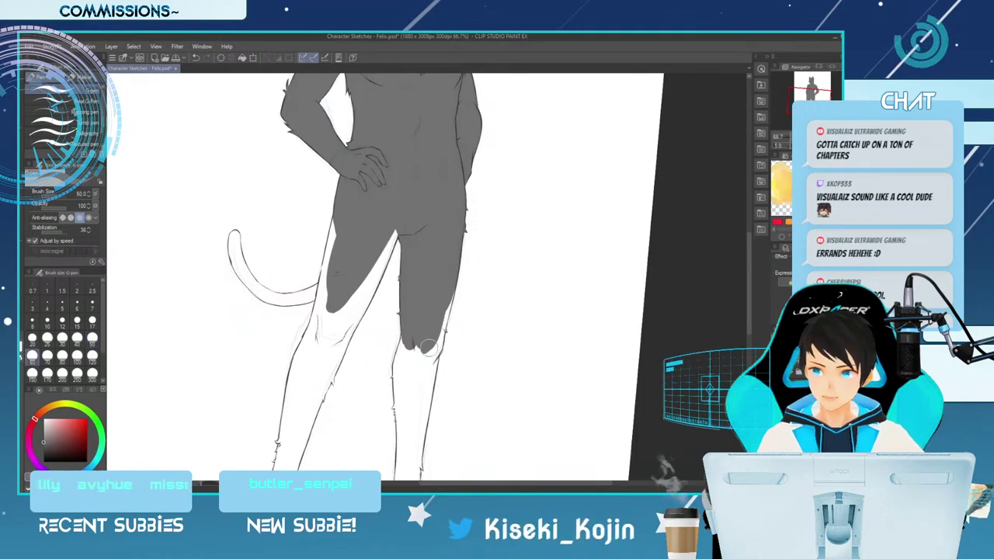
pyautogui.press('[')
pyautogui.press('[')
pyautogui.press('[')
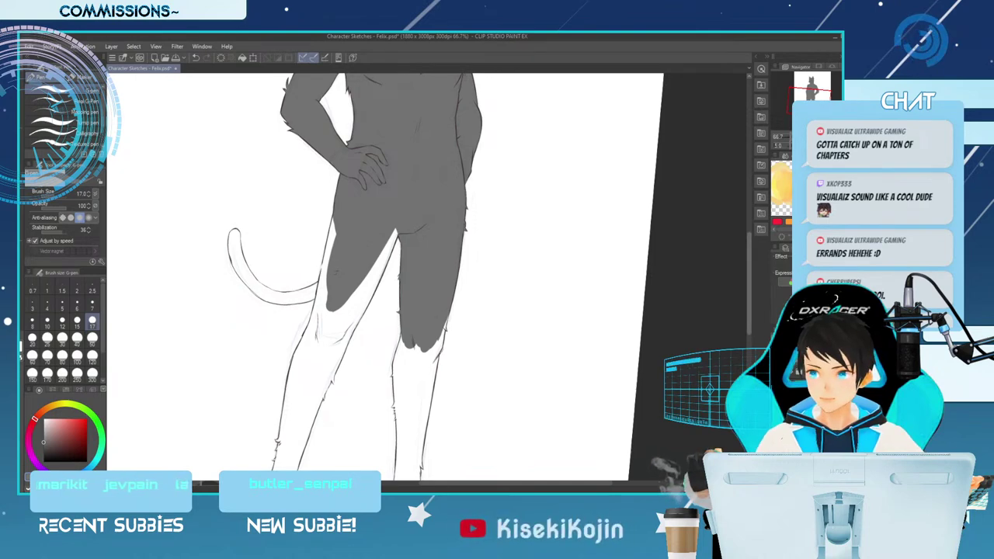
# Touch up the outer edge and small fur tuft at the right-hand leg's knee with brush sizes 10 and 6.
pyautogui.scroll(-2, 427, 276)
pyautogui.press('-')
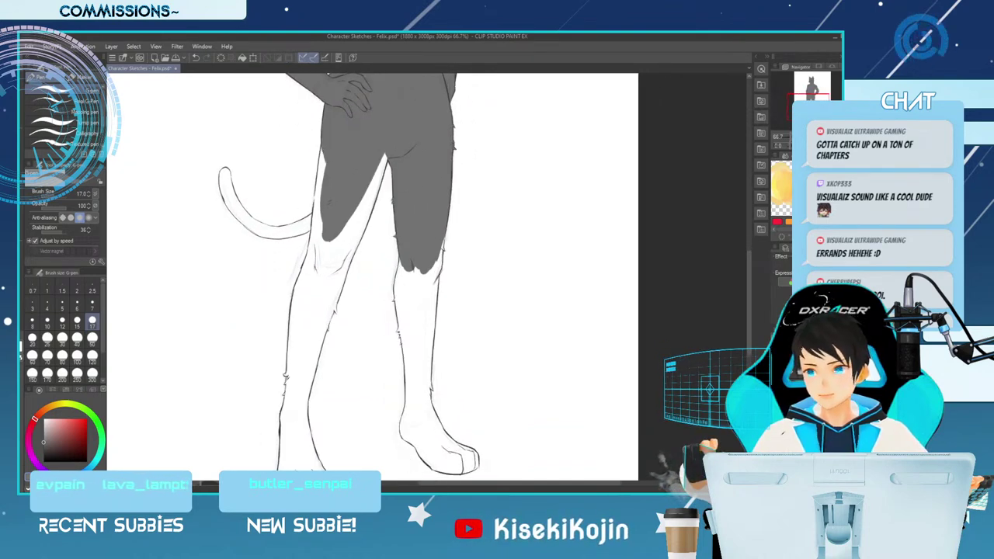
pyautogui.press('^')
pyautogui.press('^')
pyautogui.hotkey('ctrl', '+')
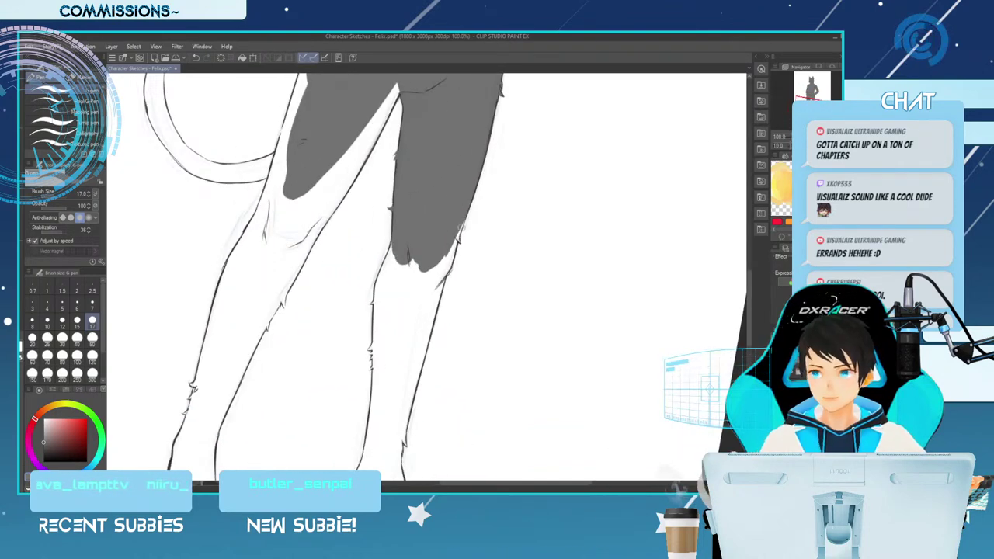
pyautogui.press('[')
pyautogui.press('[')
pyautogui.press('[')
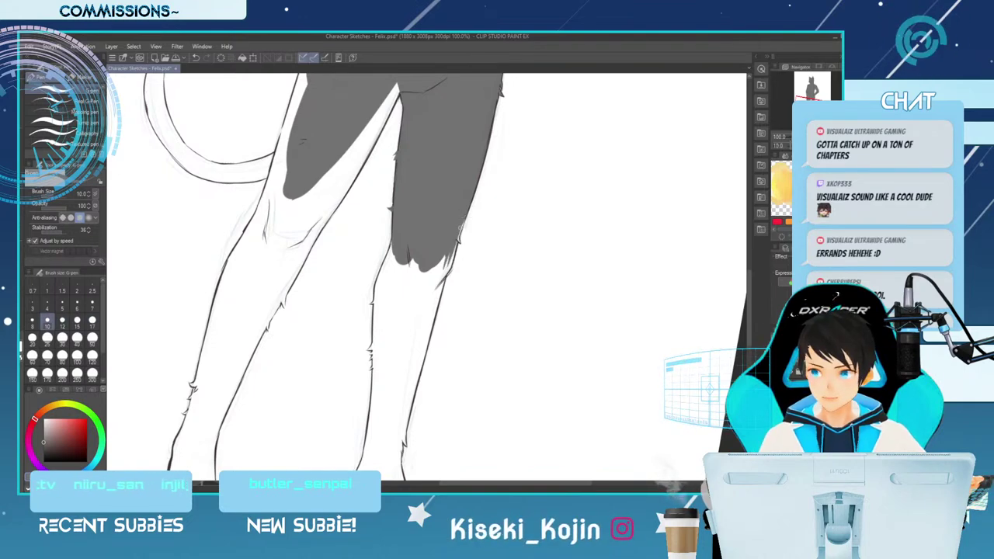
pyautogui.press('[')
pyautogui.press('[')
pyautogui.press('[')
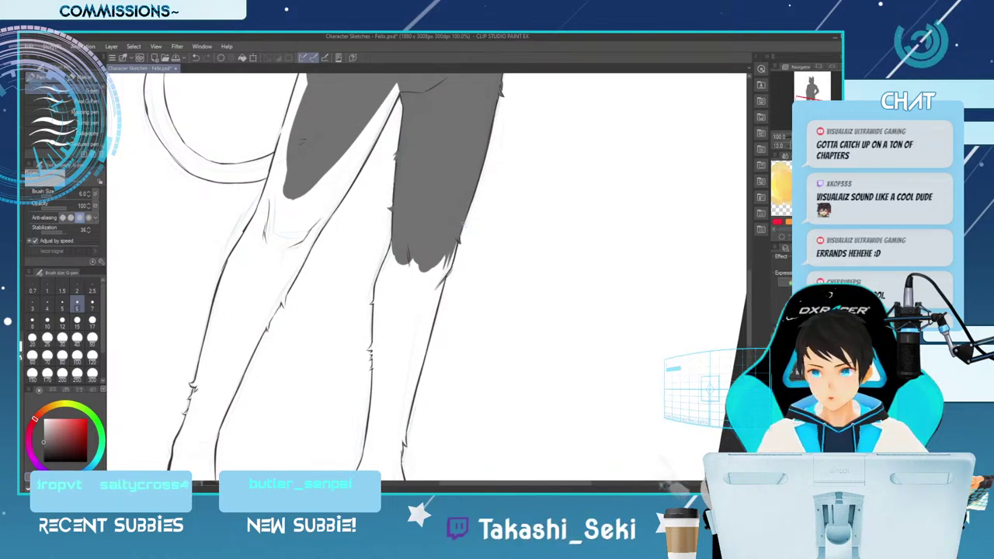
# Fill the fur point on the right-hand leg's outer knee at size 17 and extend the grey below the knee at size 40.
pyautogui.press(']')
pyautogui.press(']')
pyautogui.press(']')
pyautogui.press(']')
pyautogui.press(']')
pyautogui.press(']')
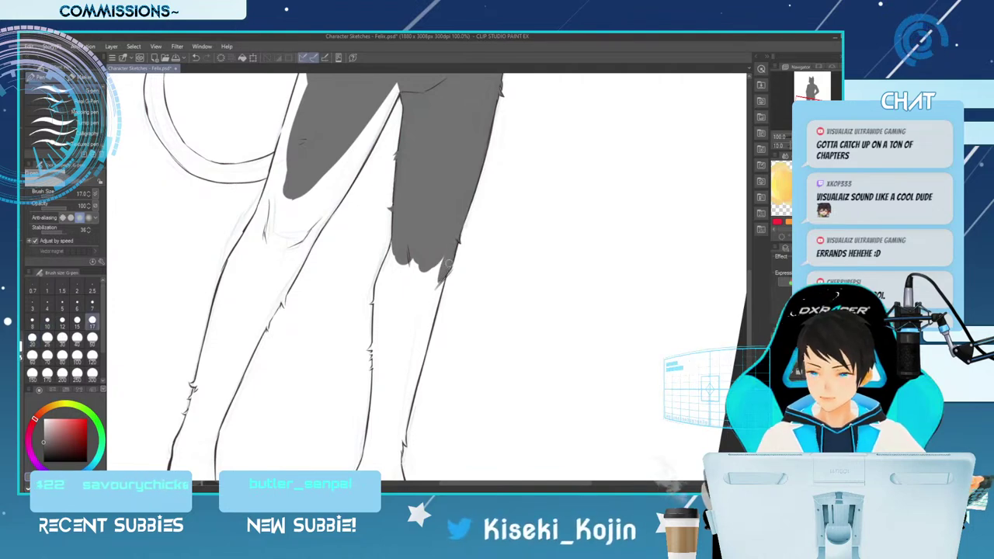
pyautogui.press(']')
pyautogui.press(']')
pyautogui.press(']')
pyautogui.press(']')
pyautogui.moveTo(440, 254); pyautogui.dragTo(412, 309)
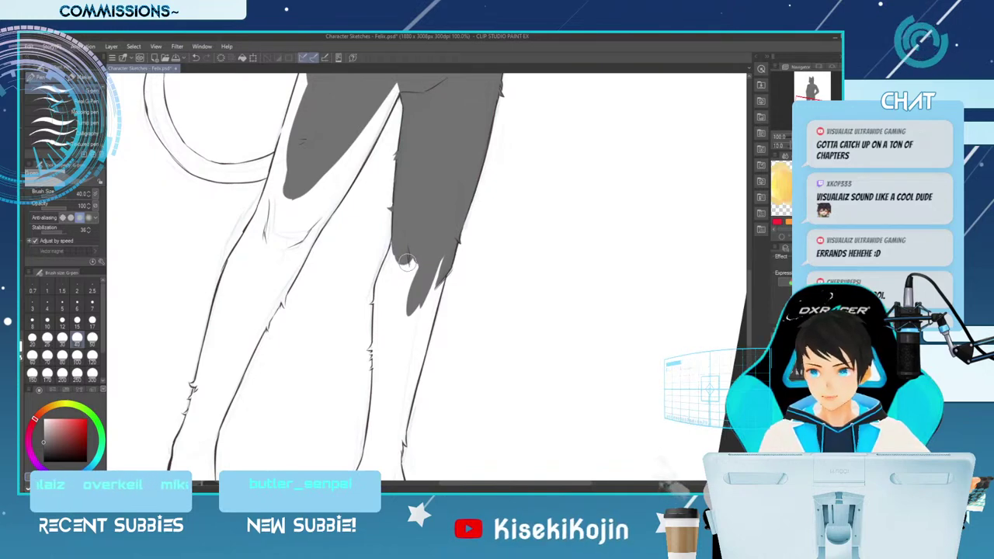
# Fill the inner half of the right-hand leg's knee down to the upper shin with a large brush.
pyautogui.press(']')
pyautogui.press(']')
pyautogui.moveTo(405, 263); pyautogui.dragTo(394, 319)
pyautogui.press('[')
pyautogui.press('[')
pyautogui.press('[')
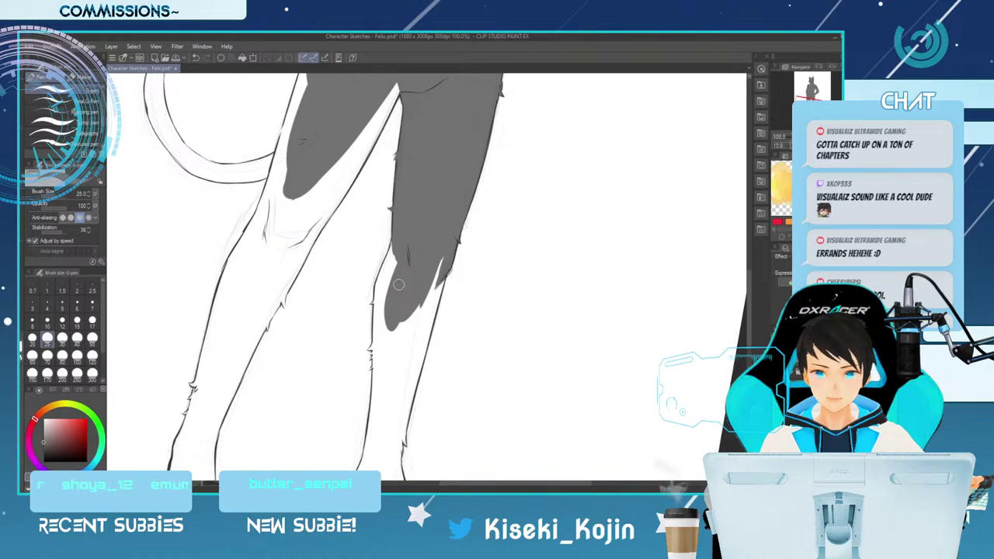
# Fill the white gap along the outer edge of the right-hand leg just below the knee, using a smaller brush.
pyautogui.press(']')
pyautogui.press(']')
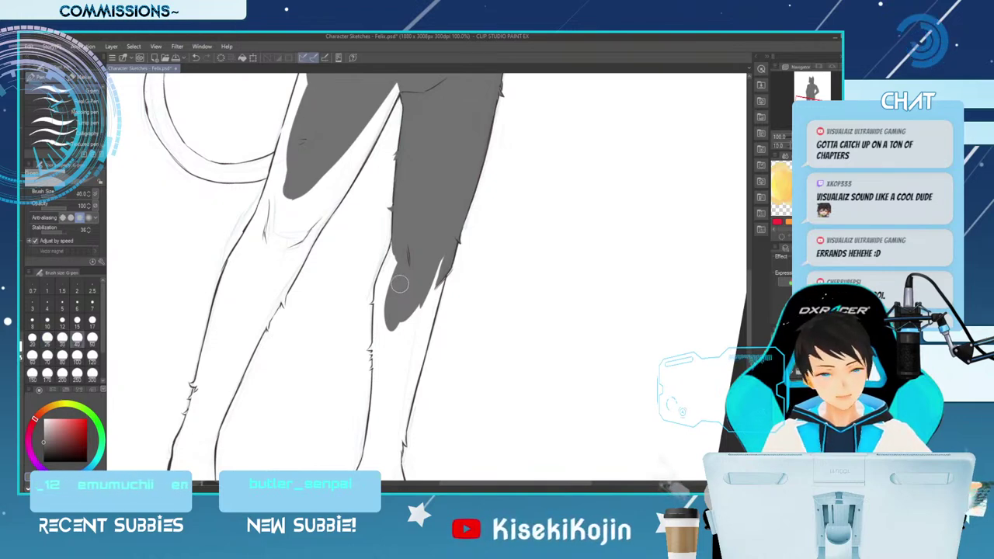
pyautogui.press('[')
pyautogui.press('[')
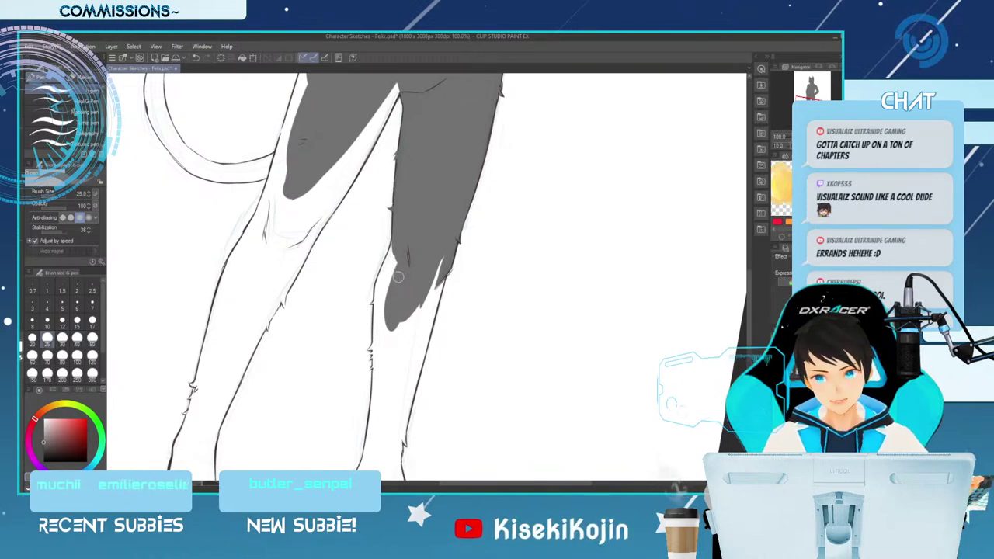
pyautogui.press('[')
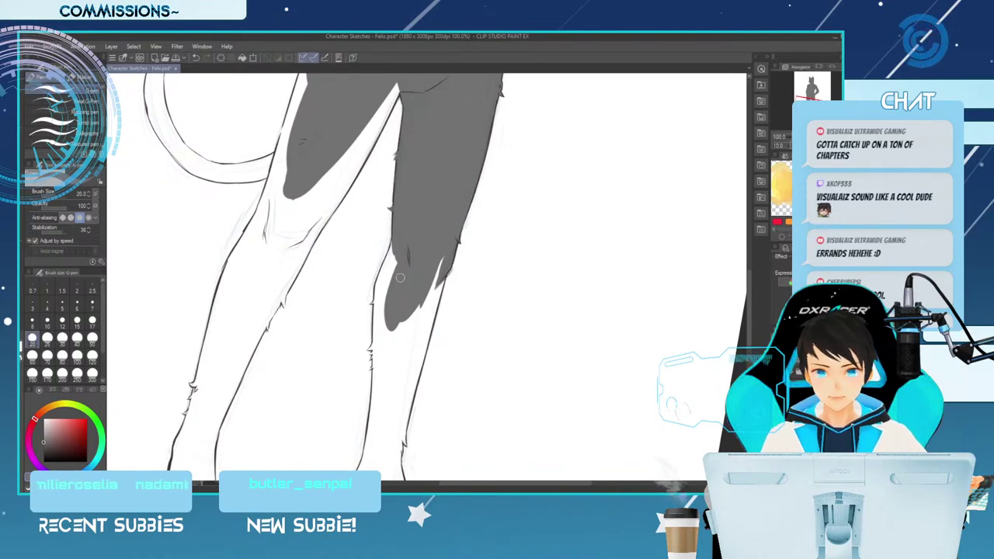
pyautogui.press('[')
pyautogui.moveTo(439, 257)
pyautogui.mouseDown()
pyautogui.moveTo(426, 303)
pyautogui.moveTo(445, 270)
pyautogui.moveTo(423, 350)
pyautogui.moveTo(435, 288)
pyautogui.mouseUp()
# Fill the notch on the inner side of the right-hand leg's knee with a size 30 brush.
pyautogui.press(']')
pyautogui.press(']')
pyautogui.press(']')
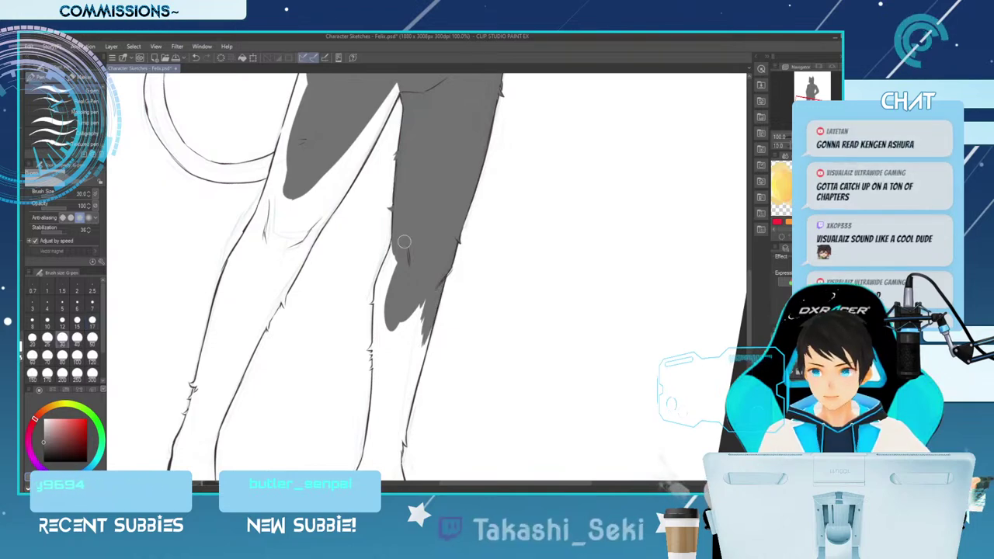
pyautogui.moveTo(394, 247); pyautogui.dragTo(385, 292)
pyautogui.press('[')
pyautogui.press('[')
pyautogui.press('[')
pyautogui.press('[')
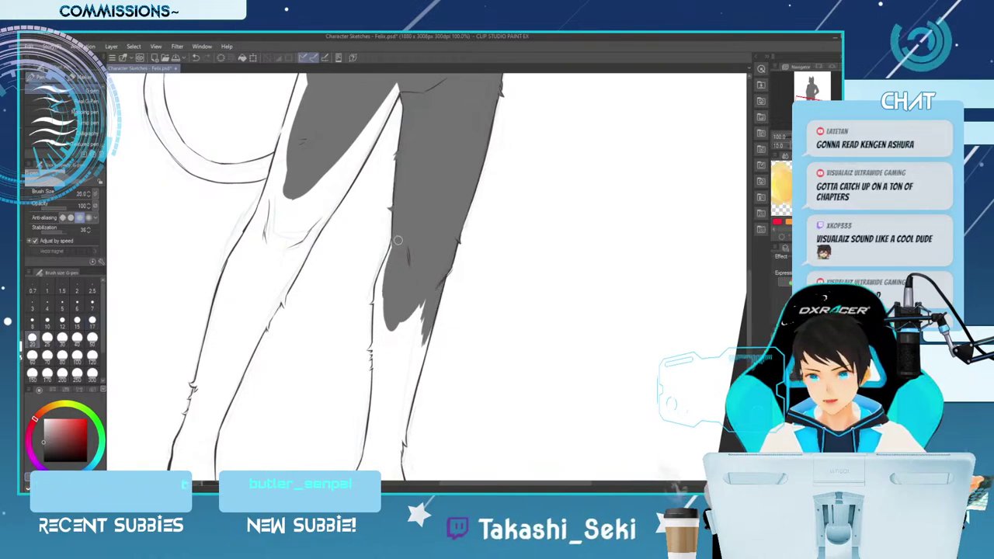
# Fill the inner edge of the right-hand leg below the knee at brush size 15, refining it with size 6.
pyautogui.press('[')
pyautogui.press('[')
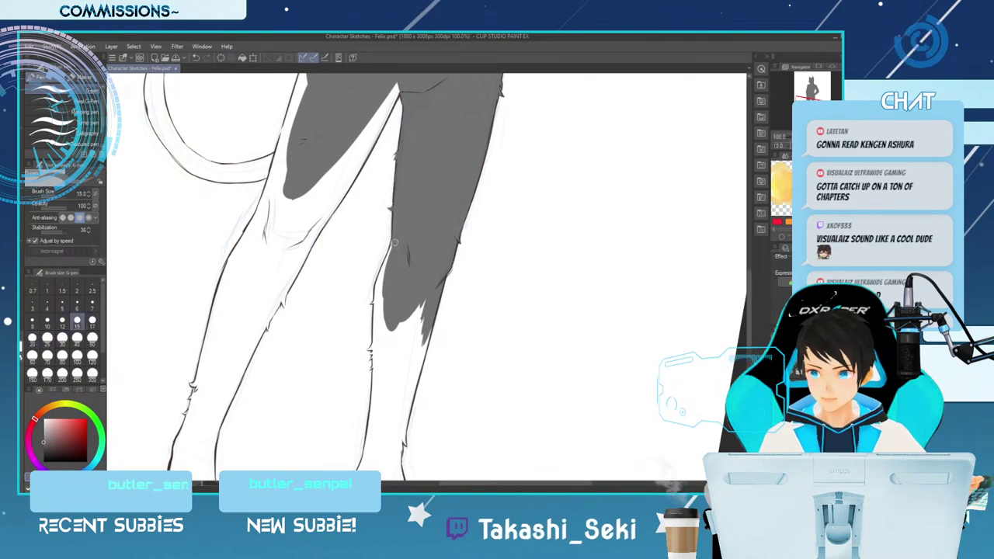
pyautogui.moveTo(390, 257); pyautogui.dragTo(377, 322)
pyautogui.moveTo(386, 277); pyautogui.dragTo(380, 329)
pyautogui.moveTo(385, 290); pyautogui.dragTo(383, 335)
pyautogui.press('[')
pyautogui.press('[')
pyautogui.press('[')
pyautogui.press('[')
pyautogui.press('[')
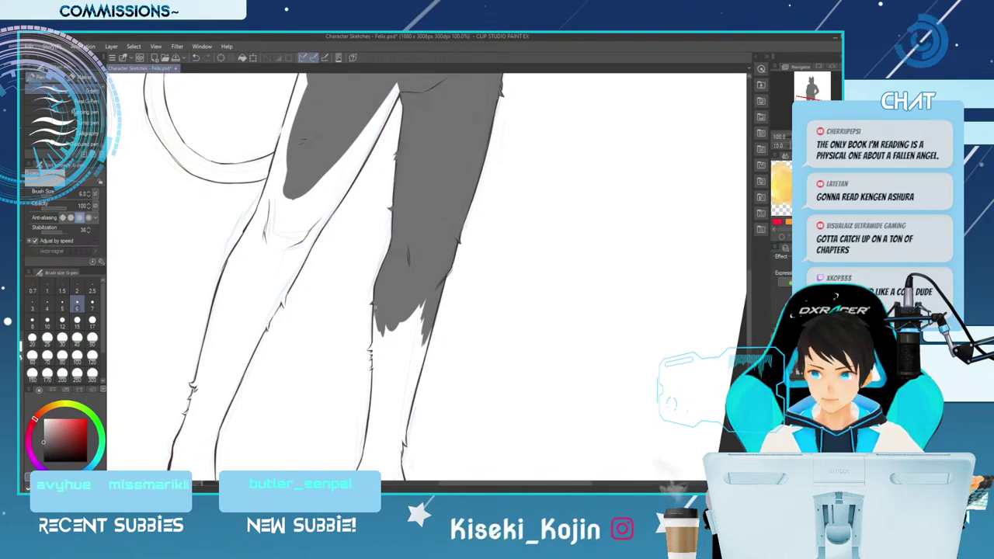
pyautogui.scroll(-3, 672, 250)
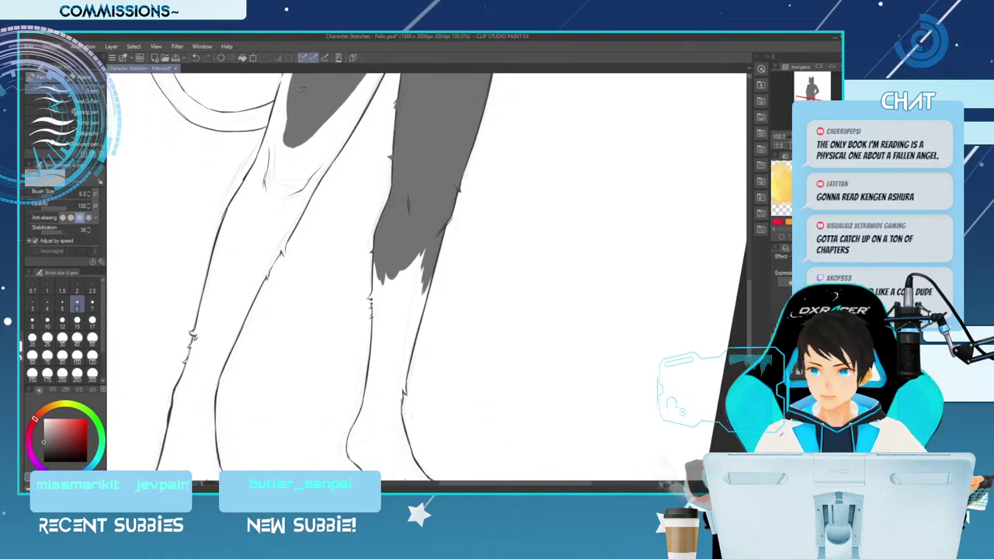
# Extend the dark grey fill down the right-hand leg's shin with a size 30 brush.
pyautogui.press('-')
pyautogui.press('-')
pyautogui.press(']')
pyautogui.press(']')
pyautogui.press(']')
pyautogui.press(']')
pyautogui.press(']')
pyautogui.press(']')
pyautogui.moveTo(378, 266)
pyautogui.mouseDown()
pyautogui.moveTo(383, 310)
pyautogui.moveTo(388, 264)
pyautogui.moveTo(394, 321)
pyautogui.moveTo(411, 254)
pyautogui.moveTo(415, 359)
pyautogui.mouseUp()
pyautogui.press(']')
pyautogui.press(']')
pyautogui.press(']')
pyautogui.moveTo(426, 237); pyautogui.dragTo(412, 381)
pyautogui.moveTo(420, 290); pyautogui.dragTo(410, 392)
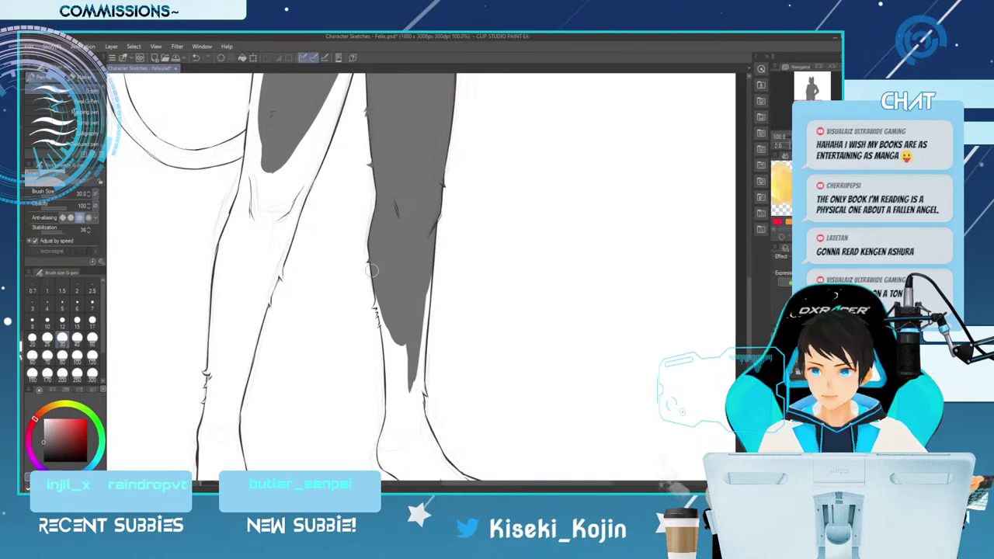
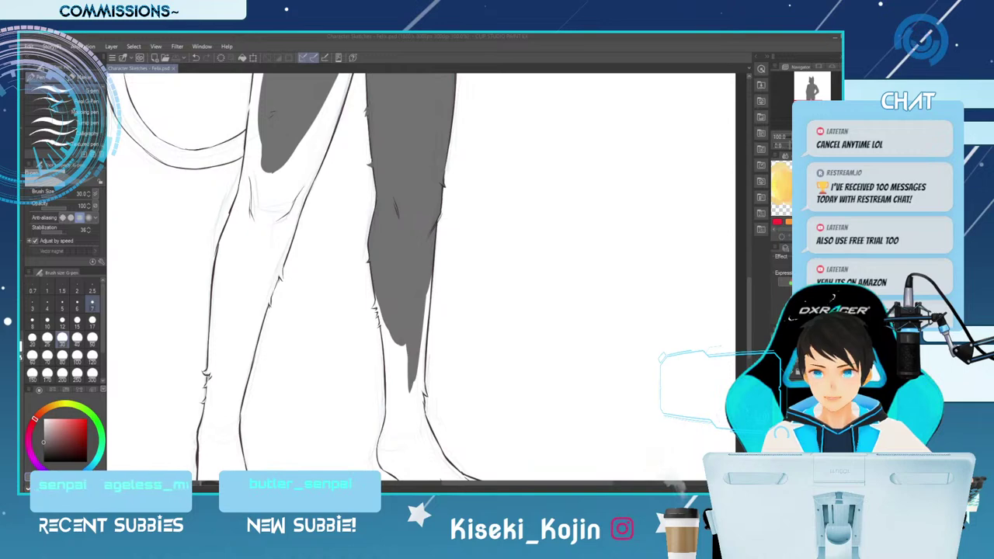
# Fill the inner side of the left-hand thigh from the crotch down to the knee with the size 30 brush.
pyautogui.scroll(3, 285, 277)
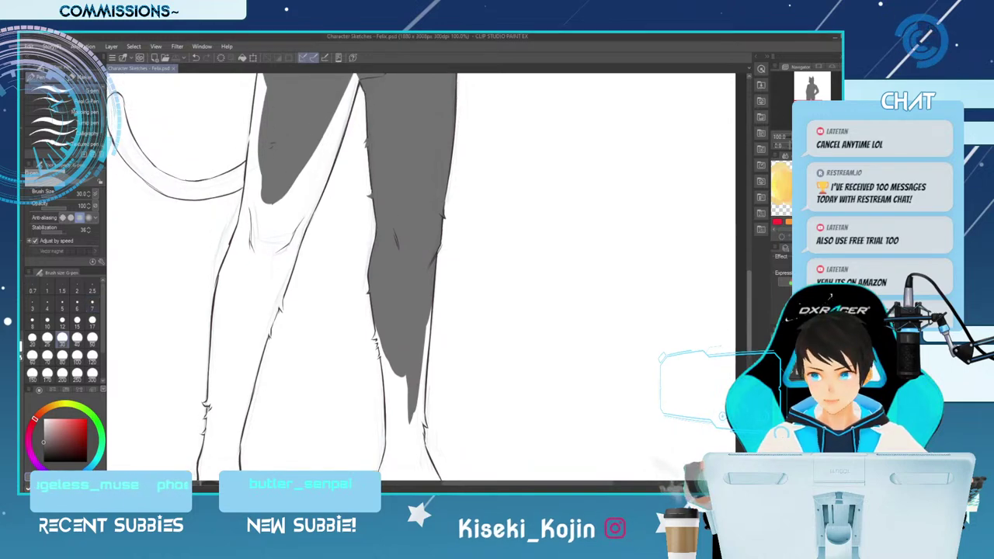
pyautogui.scroll(-1, 305, 277)
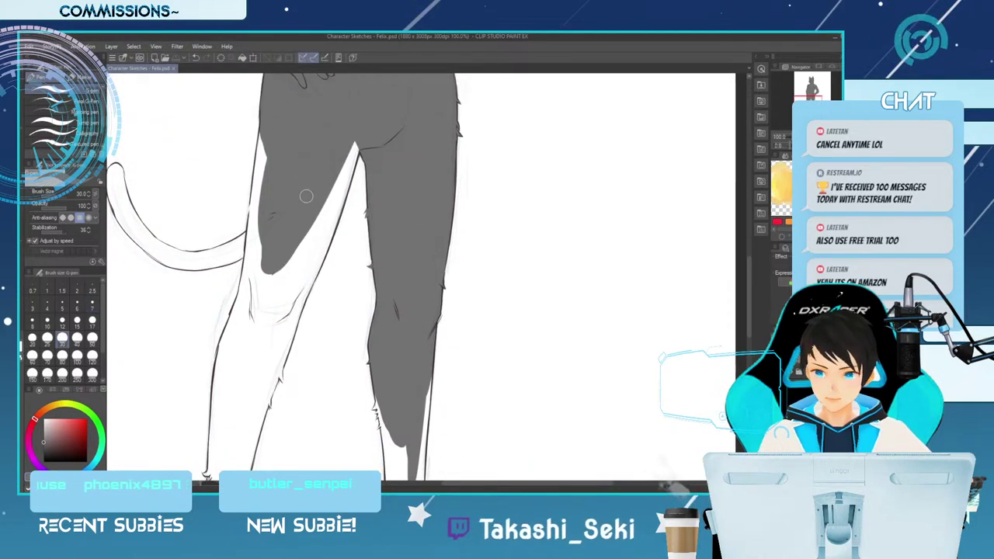
pyautogui.moveTo(304, 232)
pyautogui.mouseDown()
pyautogui.moveTo(281, 227)
pyautogui.moveTo(268, 271)
pyautogui.moveTo(278, 215)
pyautogui.moveTo(260, 316)
pyautogui.mouseUp()
pyautogui.moveTo(284, 247); pyautogui.dragTo(269, 314)
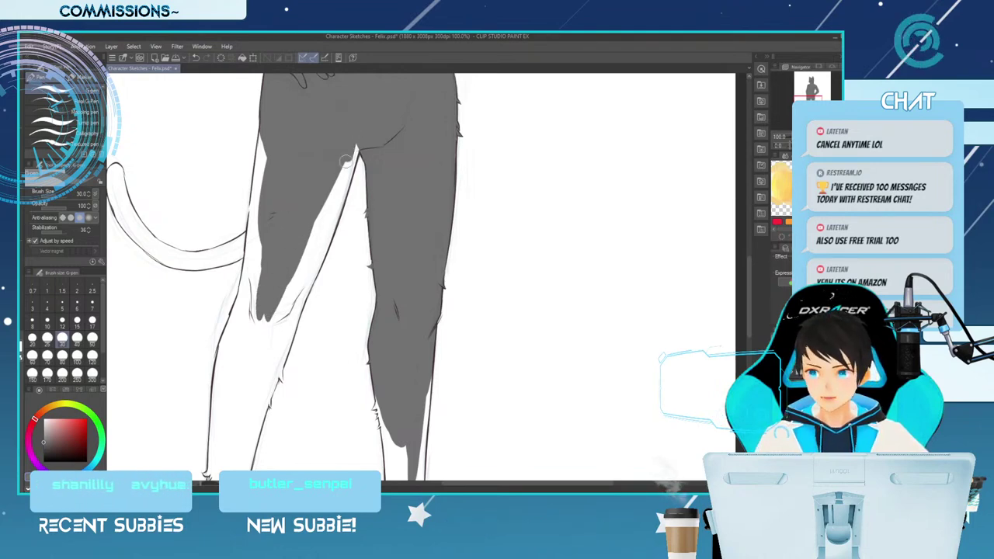
pyautogui.moveTo(351, 148); pyautogui.dragTo(292, 305)
pyautogui.moveTo(327, 208); pyautogui.dragTo(281, 304)
pyautogui.moveTo(366, 131); pyautogui.dragTo(295, 299)
pyautogui.moveTo(345, 190); pyautogui.dragTo(286, 315)
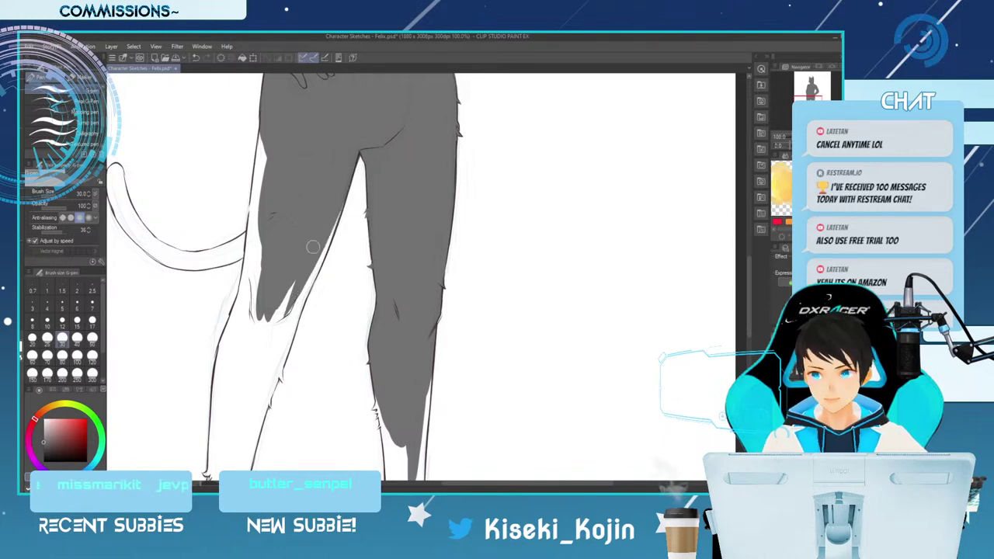
# Fill the left-hand leg's knee area from the inner line across to the outer line with the size 30 brush.
pyautogui.moveTo(343, 203); pyautogui.dragTo(294, 307)
pyautogui.moveTo(328, 227); pyautogui.dragTo(281, 330)
pyautogui.moveTo(299, 265); pyautogui.dragTo(264, 342)
pyautogui.moveTo(282, 289)
pyautogui.mouseDown()
pyautogui.moveTo(272, 310)
pyautogui.moveTo(283, 269)
pyautogui.moveTo(261, 342)
pyautogui.mouseUp()
pyautogui.moveTo(282, 269); pyautogui.dragTo(254, 343)
pyautogui.moveTo(264, 228); pyautogui.dragTo(247, 345)
# Fill the notch on the left-hand thigh's upper outer side at brush size 15, then fill the fur tuft above the tail at size 7.
pyautogui.press('[')
pyautogui.press('[')
pyautogui.moveTo(267, 129); pyautogui.dragTo(262, 159)
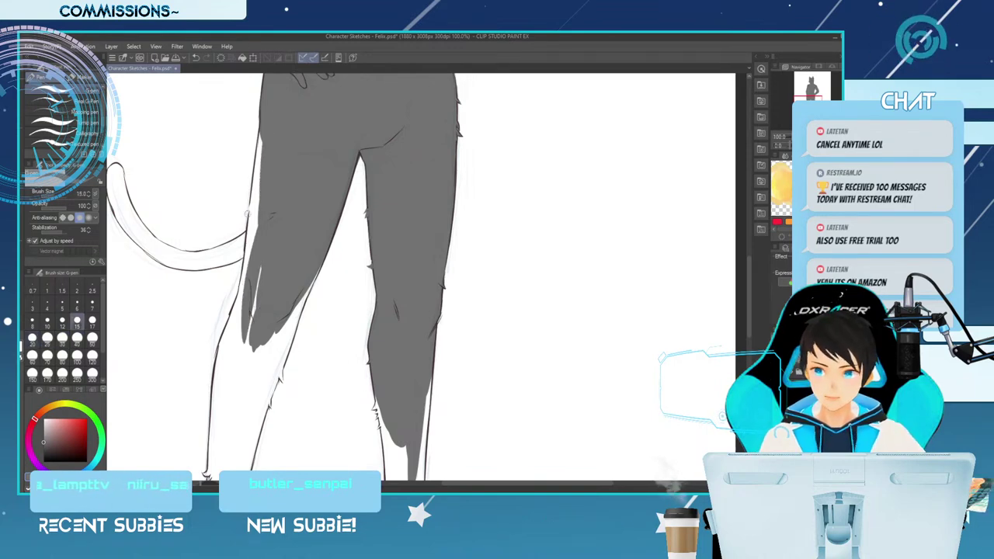
pyautogui.press('[')
pyautogui.press('[')
pyautogui.press('[')
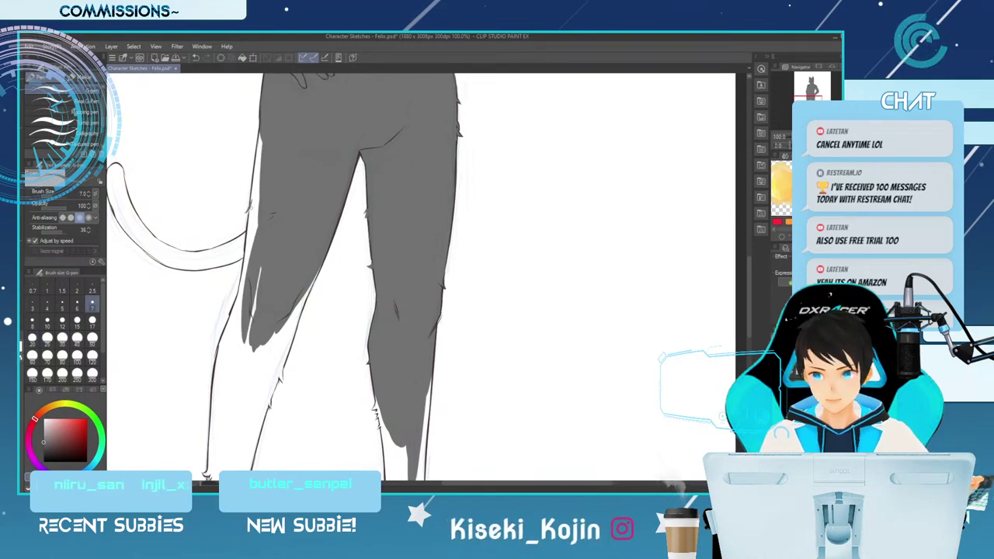
pyautogui.press('[')
pyautogui.press('[')
pyautogui.press('[')
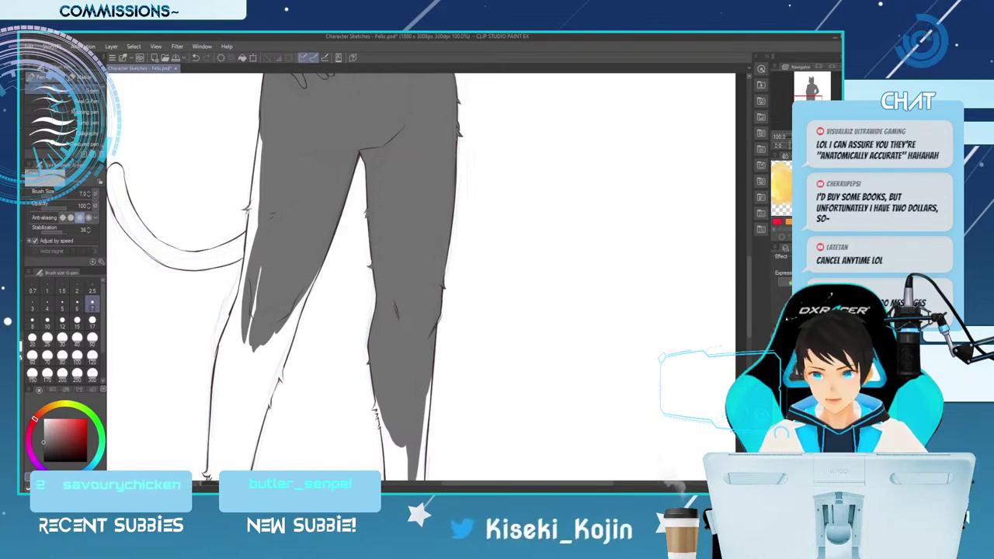
# Fill the white strip along the left-hand thigh's outer edge with a size 15 brush.
pyautogui.press('[')
pyautogui.press(']')
pyautogui.press(']')
pyautogui.press(']')
pyautogui.press(']')
pyautogui.press(']')
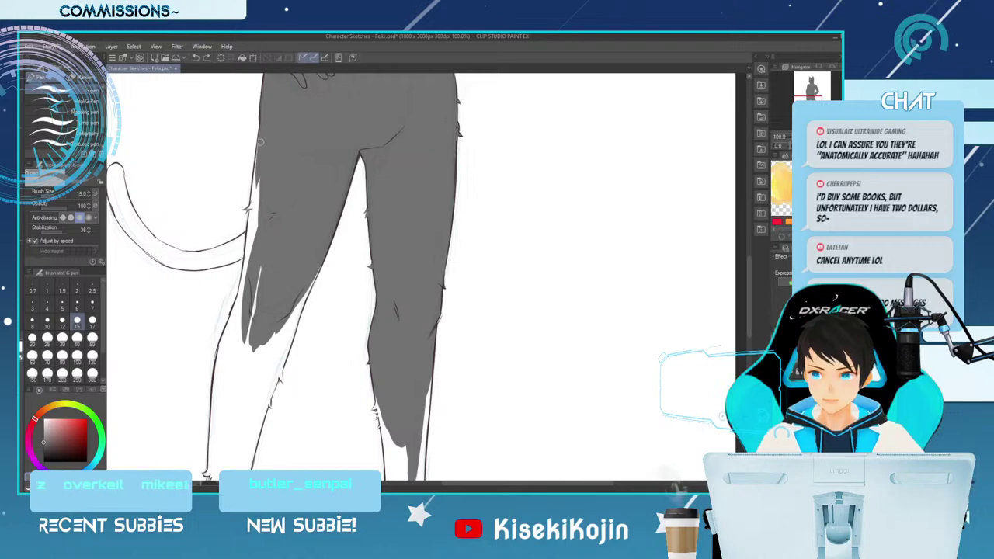
pyautogui.press(']')
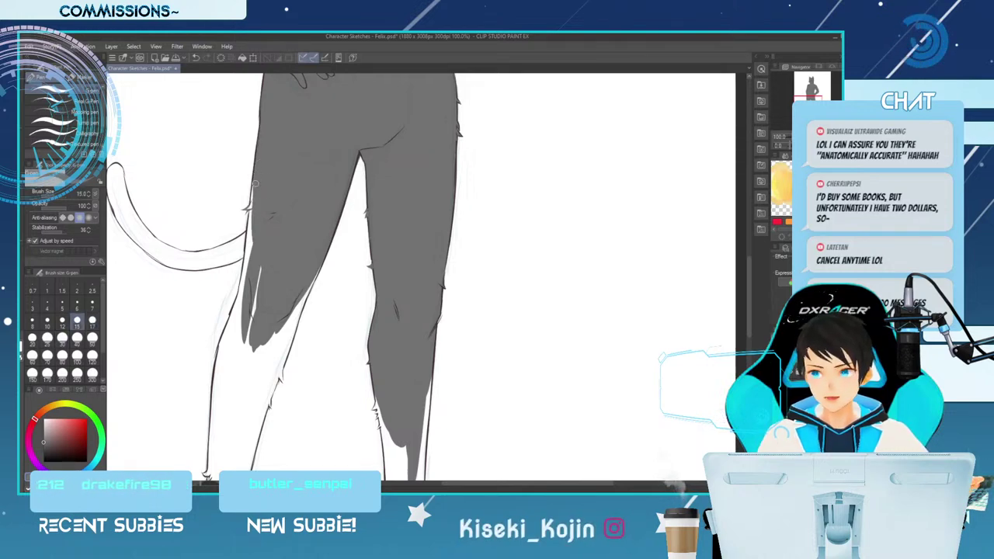
# Refine the left-hand thigh's outer edge at the fur tuft at brush size 7, then fill the gap beside the tail at size 15.
pyautogui.press('[')
pyautogui.press('[')
pyautogui.press('[')
pyautogui.press('[')
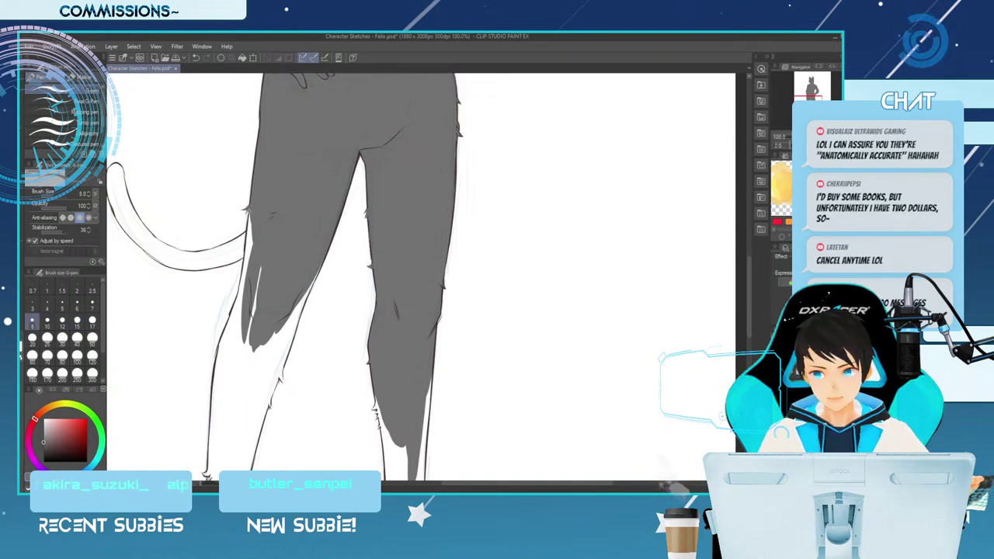
pyautogui.press('[')
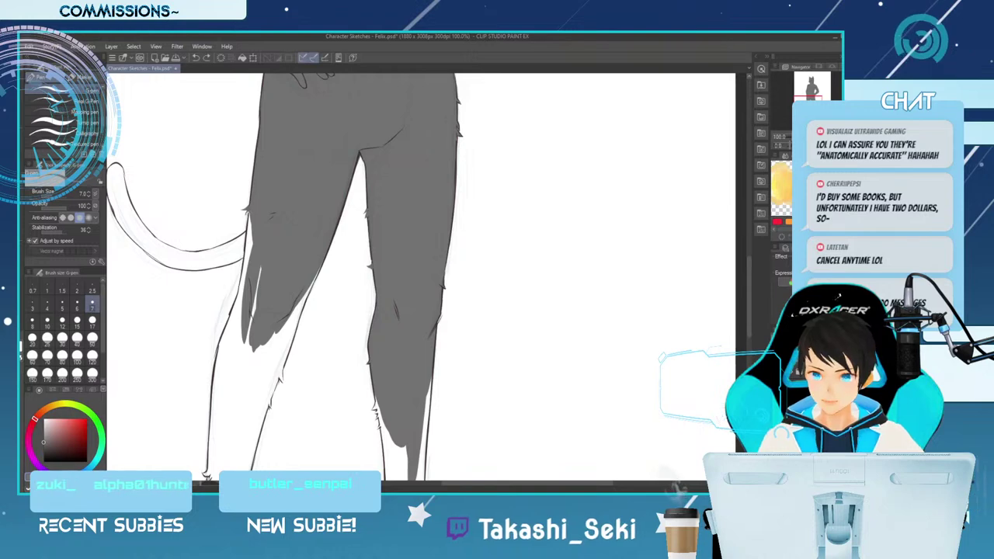
pyautogui.press(']')
pyautogui.press(']')
pyautogui.press(']')
pyautogui.press(']')
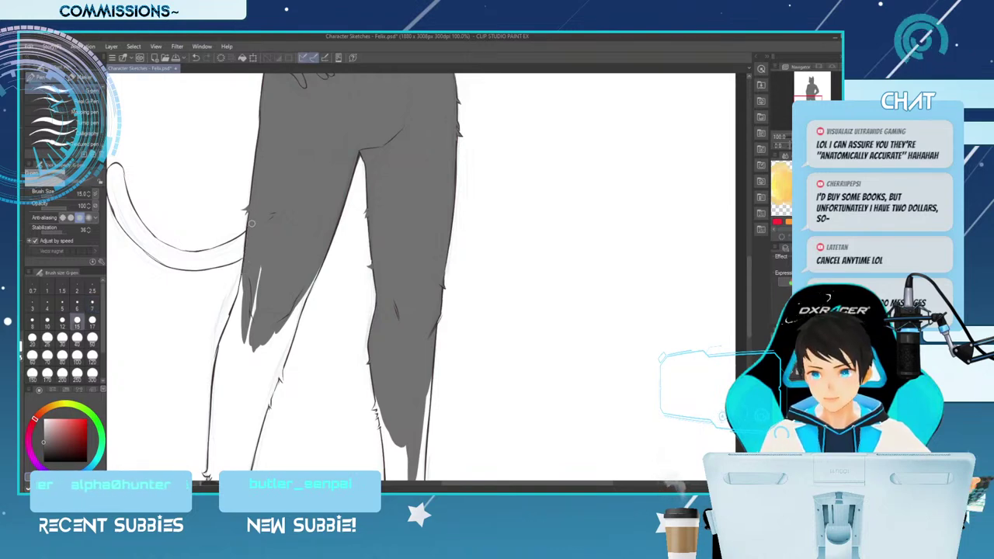
# Fill the gaps in the left-hand knee and extend the fill onto the upper shin with a size 30 brush.
pyautogui.press(']')
pyautogui.press(']')
pyautogui.press(']')
pyautogui.press(']')
pyautogui.moveTo(259, 266); pyautogui.dragTo(242, 375)
pyautogui.moveTo(284, 311); pyautogui.dragTo(263, 365)
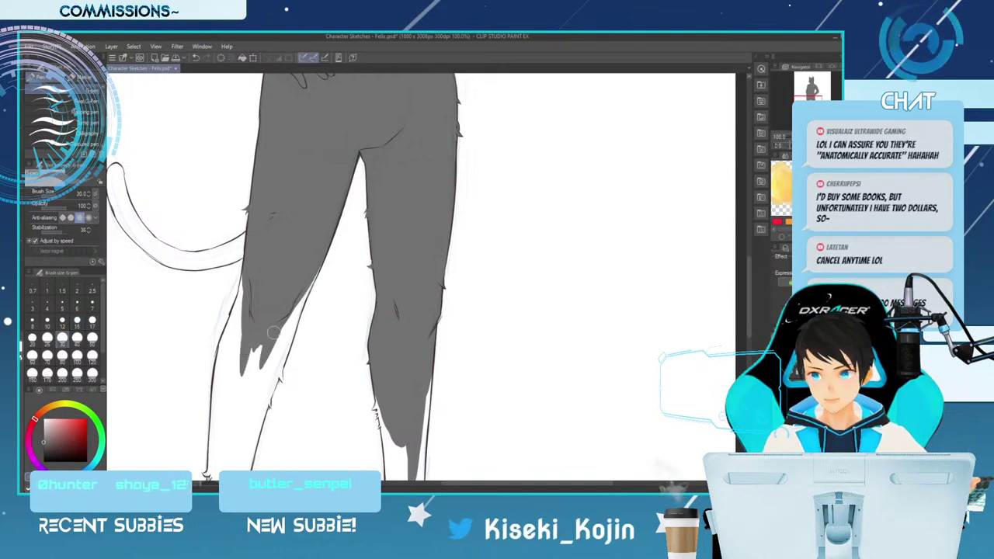
# Fill the inner edge of the left-hand knee with a smaller brush, refining it at size 10.
pyautogui.press('[')
pyautogui.press('[')
pyautogui.press('[')
pyautogui.press('[')
pyautogui.press('[')
pyautogui.moveTo(323, 255); pyautogui.dragTo(300, 309)
pyautogui.press('[')
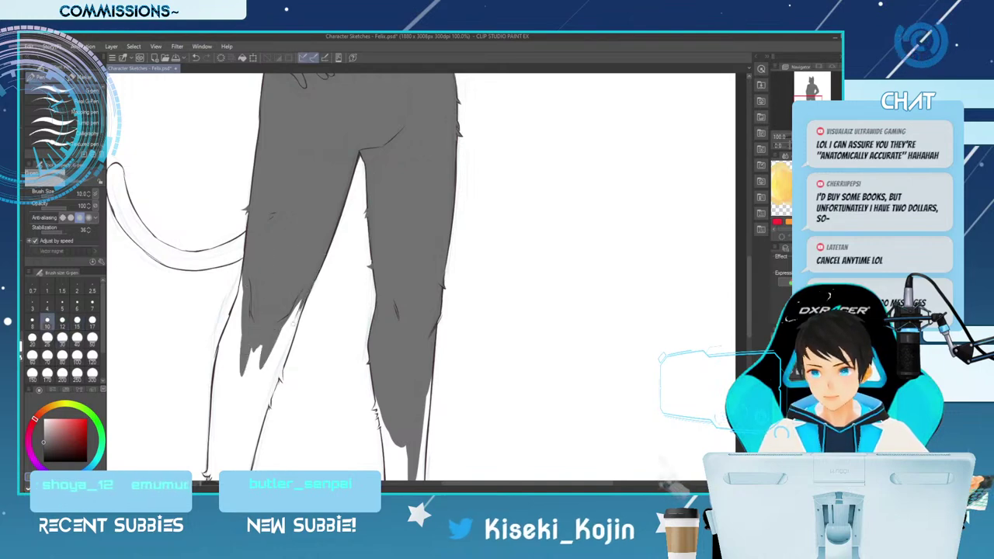
pyautogui.press(']')
pyautogui.press(']')
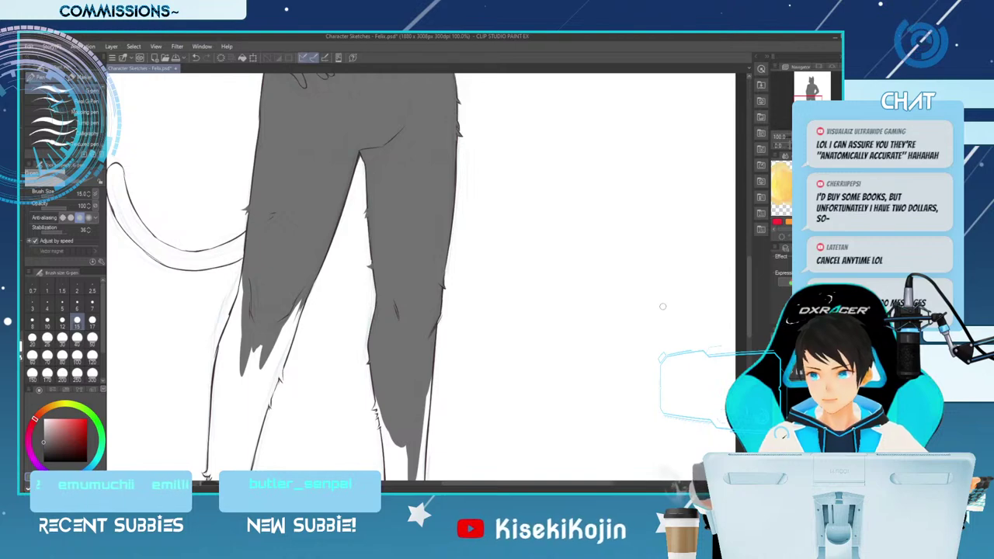
# Fill the fur tufts on the inner edge of the right-hand shin with small brush sizes between 5 and 8.
pyautogui.scroll(-3, 687, 311)
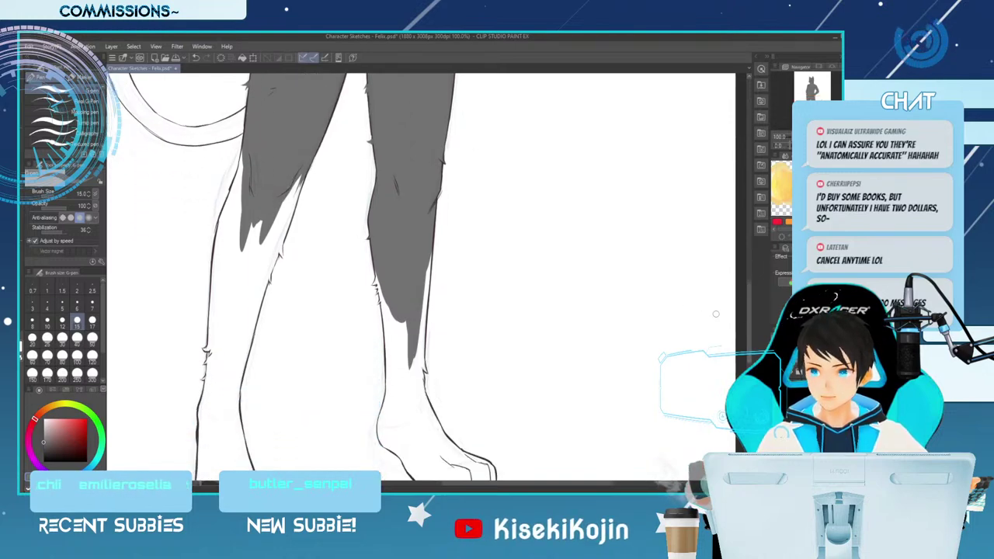
pyautogui.press('[')
pyautogui.press('[')
pyautogui.press('[')
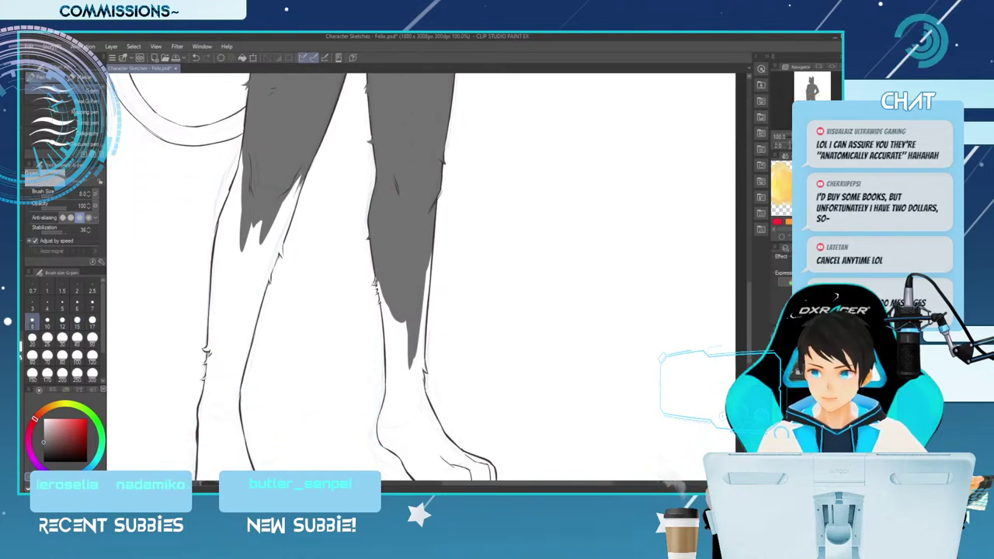
pyautogui.press('[')
pyautogui.press('[')
pyautogui.press('[')
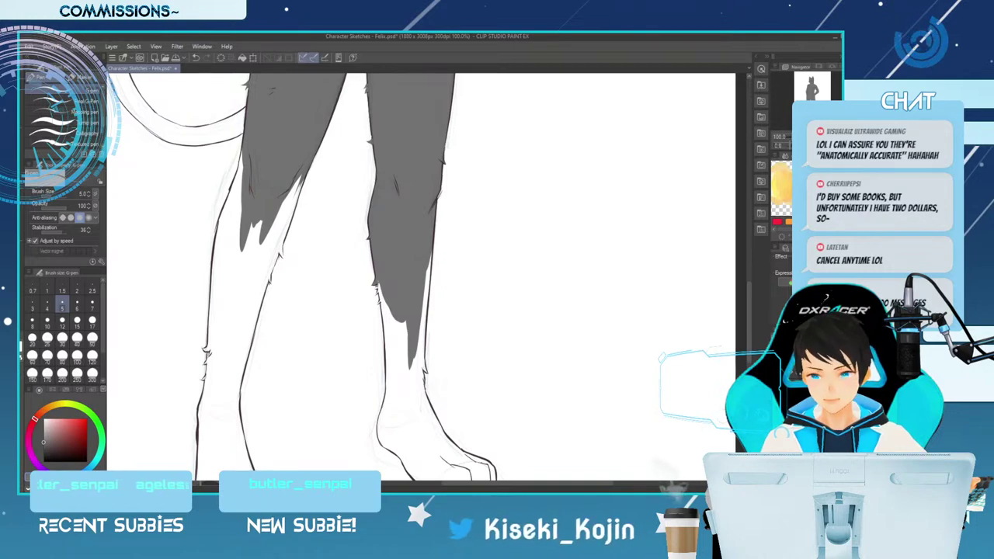
pyautogui.click(48, 304)
pyautogui.click(92, 304)
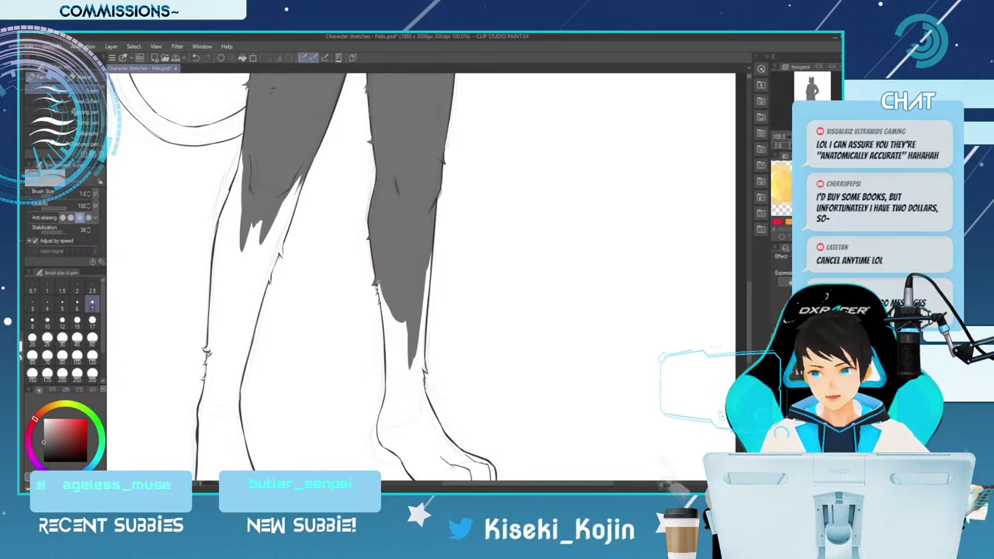
pyautogui.press('[')
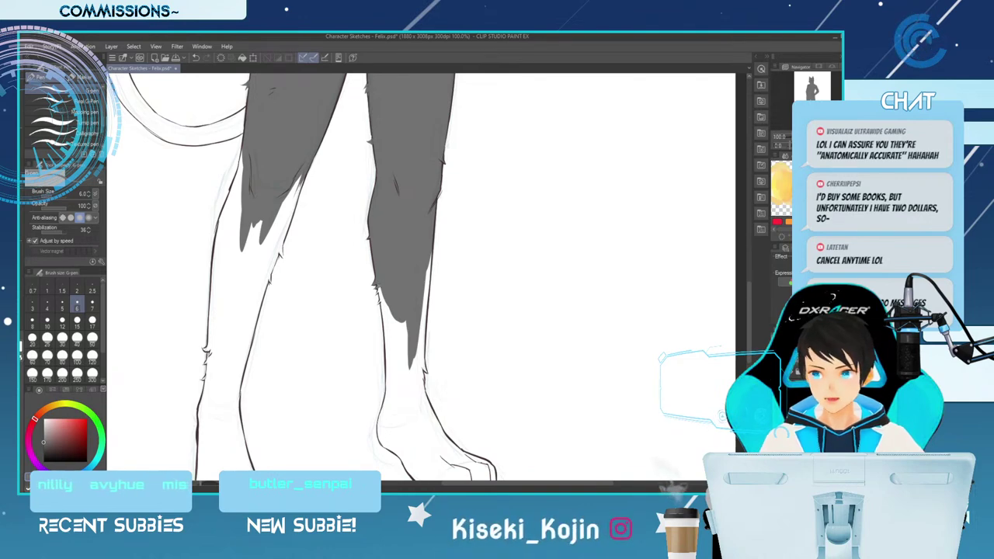
# Clean up the right-hand shin's inner fur tufts with a small eraser, then fill them with the pen at sizes 5 to 7.
pyautogui.press('e')
pyautogui.press('[')
pyautogui.press('[')
pyautogui.press('[')
pyautogui.press('[')
pyautogui.press('[')
pyautogui.press('[')
pyautogui.press('[')
pyautogui.press('[')
pyautogui.press('[')
pyautogui.press('p')
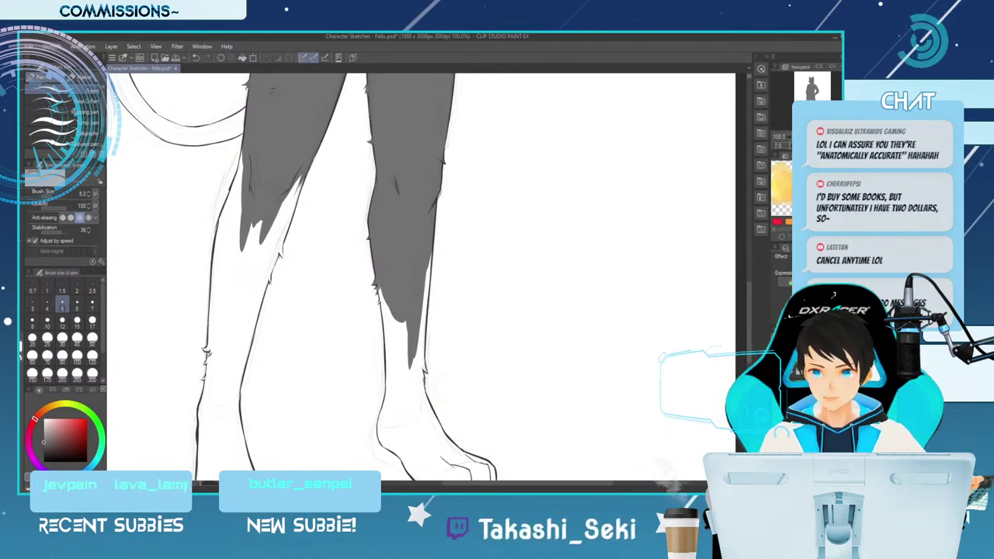
pyautogui.press(']')
pyautogui.press(']')
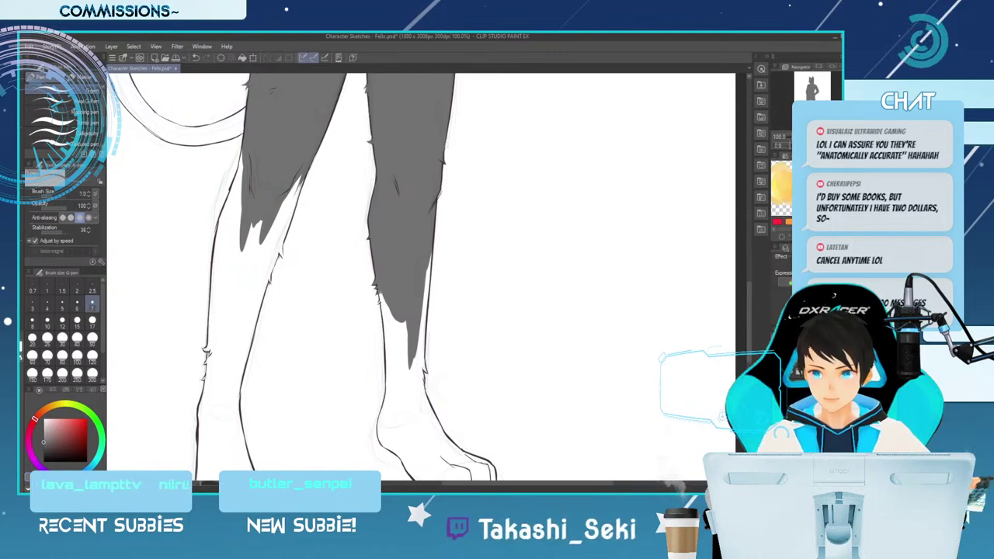
pyautogui.press('[')
pyautogui.press('[')
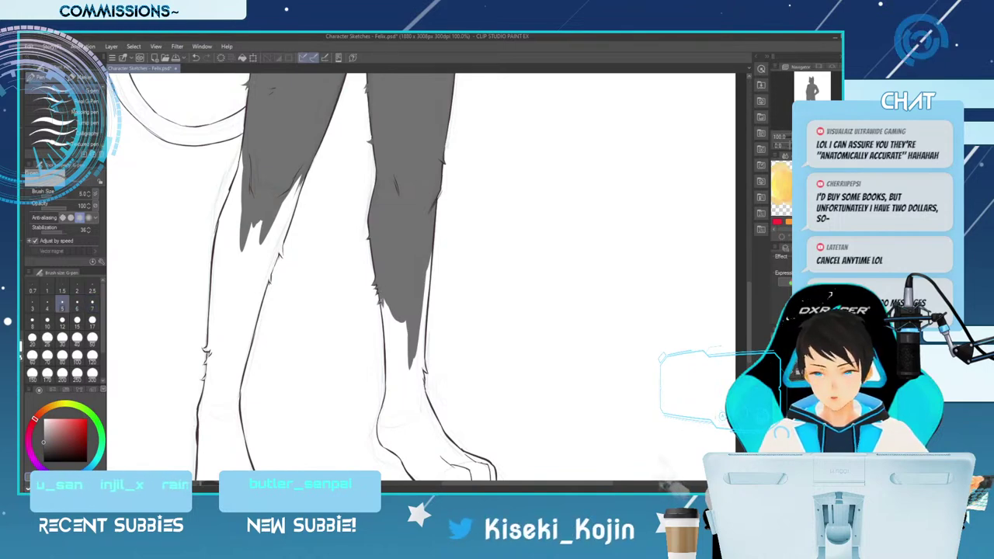
# Fill the gaps along the inner and outer edges of the right-hand shin, enlarging the brush from size 10 to 20.
pyautogui.click(47, 319)
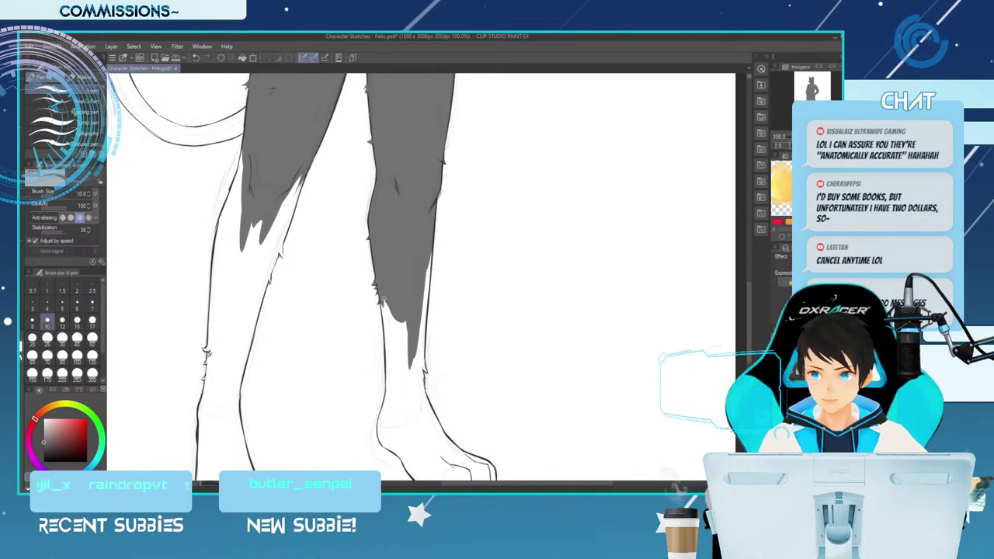
pyautogui.press(']')
pyautogui.press(']')
pyautogui.press(']')
pyautogui.press(']')
pyautogui.moveTo(389, 305); pyautogui.dragTo(404, 342)
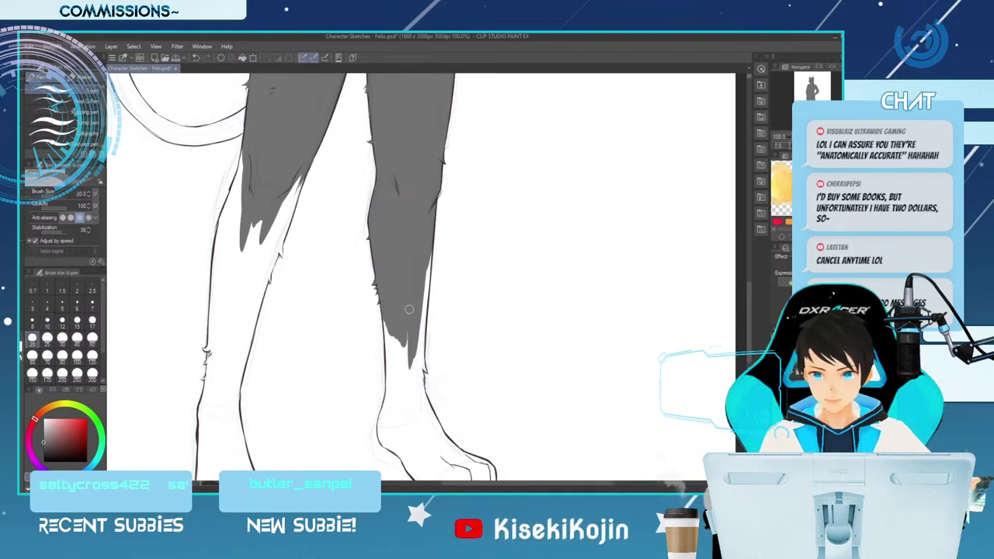
pyautogui.moveTo(427, 250); pyautogui.dragTo(423, 341)
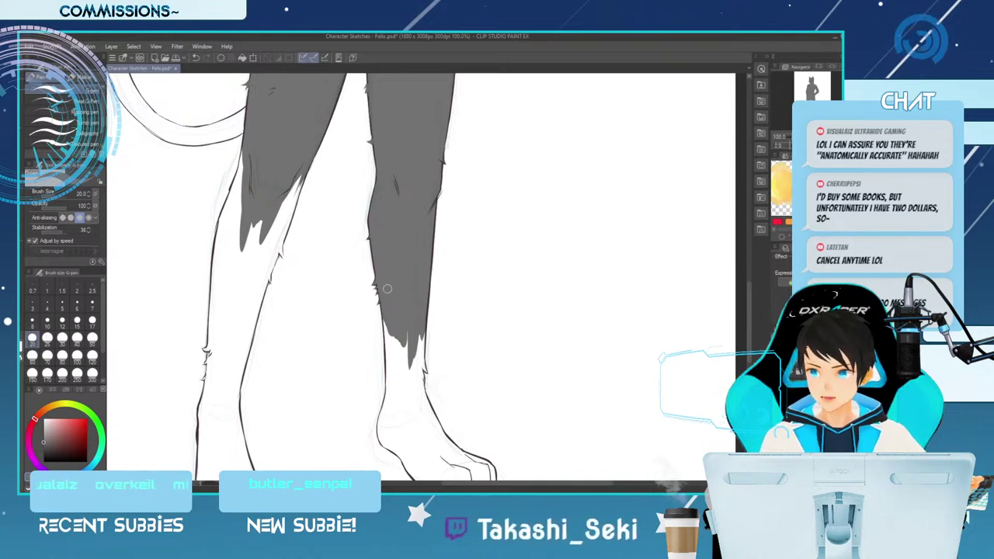
# Extend the fill down the right-hand leg's lower shin to the ankle with the size 20 brush, then reduce it to 15.
pyautogui.scroll(-2, 623, 322)
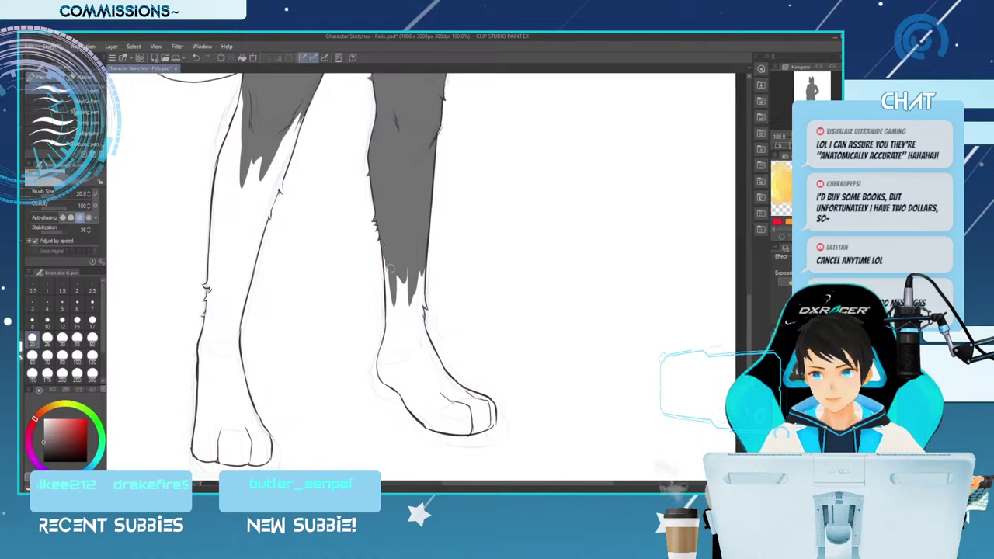
pyautogui.moveTo(387, 254); pyautogui.dragTo(390, 339)
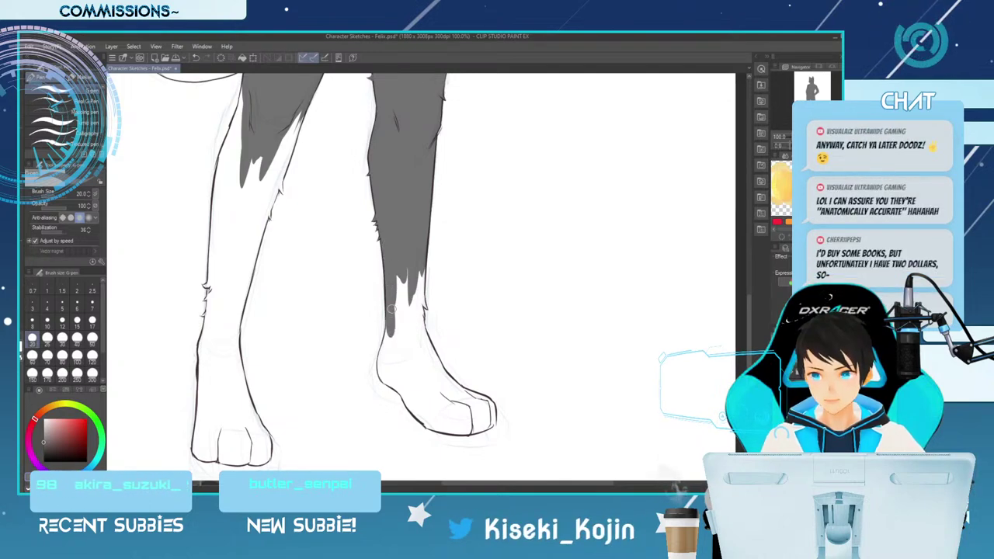
pyautogui.moveTo(403, 281)
pyautogui.mouseDown()
pyautogui.moveTo(402, 338)
pyautogui.moveTo(389, 310)
pyautogui.moveTo(387, 345)
pyautogui.mouseUp()
pyautogui.press('[')
pyautogui.press('[')
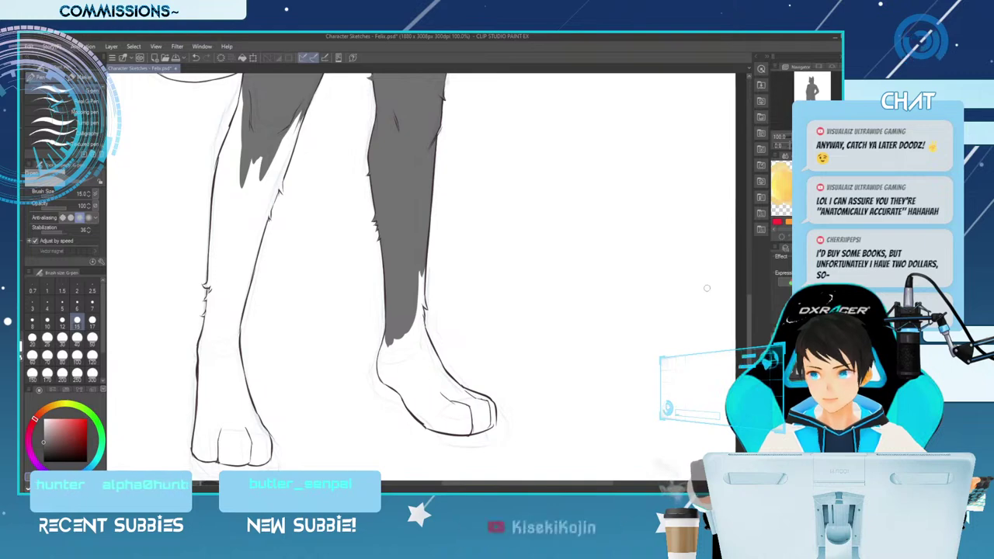
# Fill the centre of the left-hand leg's upper shin below the knee with a size 40 brush.
pyautogui.moveTo(749, 327); pyautogui.dragTo(749, 293)
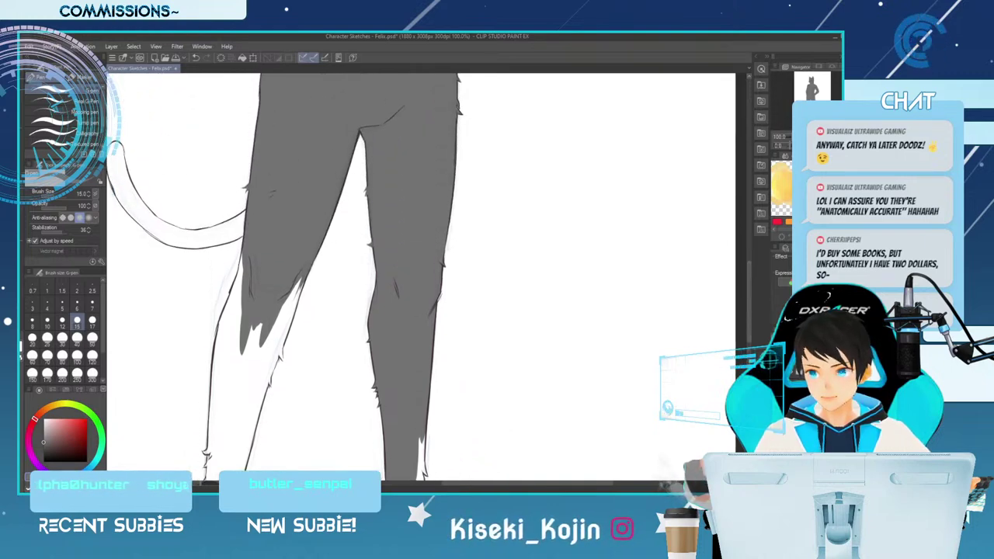
pyautogui.press(']')
pyautogui.press(']')
pyautogui.press(']')
pyautogui.press(']')
pyautogui.press(']')
pyautogui.moveTo(269, 305)
pyautogui.mouseDown()
pyautogui.moveTo(245, 369)
pyautogui.moveTo(260, 335)
pyautogui.mouseUp()
# Fill the white gap along the left-hand leg's inner edge below the knee with a size 20 brush.
pyautogui.press('[')
pyautogui.press('[')
pyautogui.press('[')
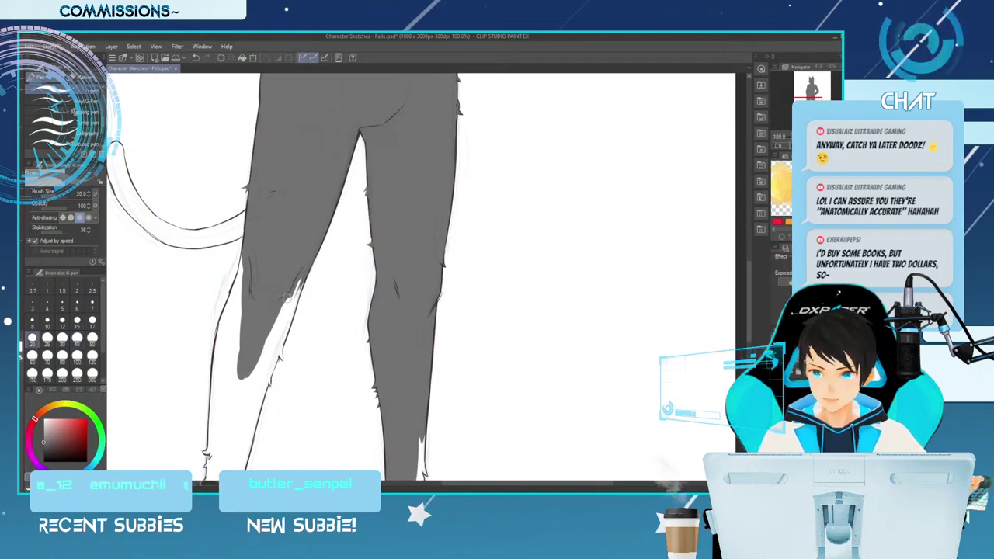
pyautogui.moveTo(298, 269); pyautogui.dragTo(260, 367)
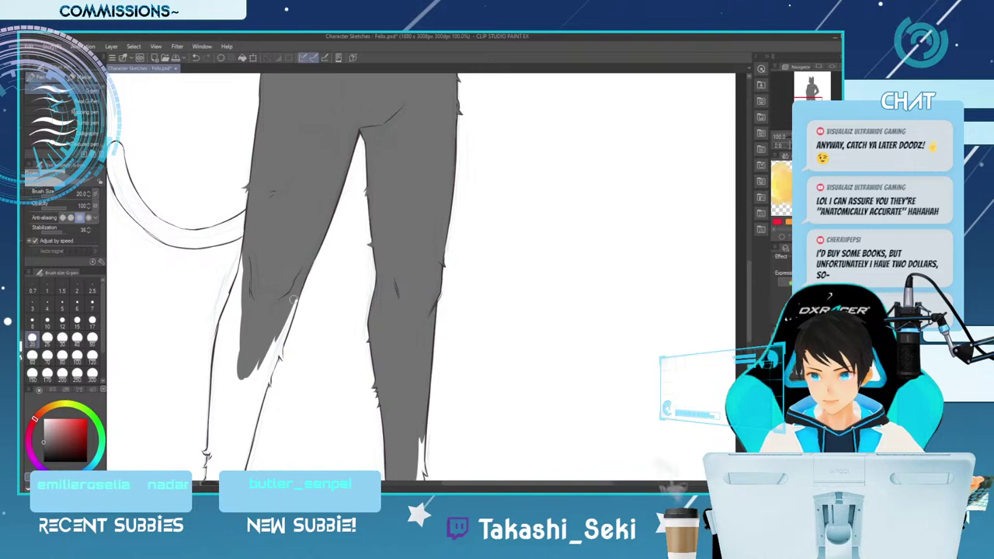
pyautogui.moveTo(297, 286); pyautogui.dragTo(273, 355)
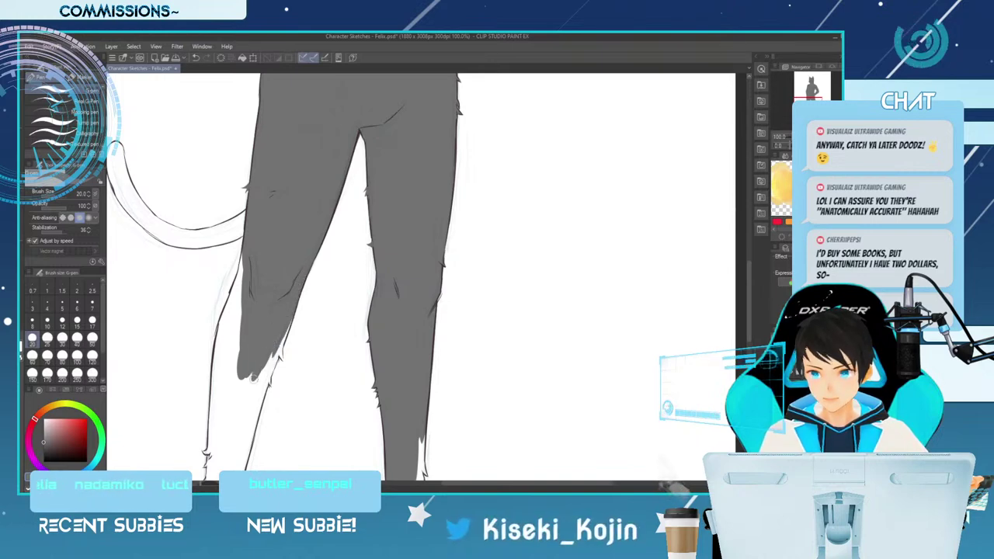
# Extend the fill down the left-hand leg's upper shin to its outer edge with a size 50 brush reduced to 25.
pyautogui.click(92, 340)
pyautogui.moveTo(251, 272)
pyautogui.mouseDown()
pyautogui.moveTo(224, 386)
pyautogui.moveTo(248, 315)
pyautogui.moveTo(235, 380)
pyautogui.mouseUp()
pyautogui.moveTo(244, 339); pyautogui.dragTo(233, 378)
pyautogui.press('[')
pyautogui.press('[')
pyautogui.press('[')
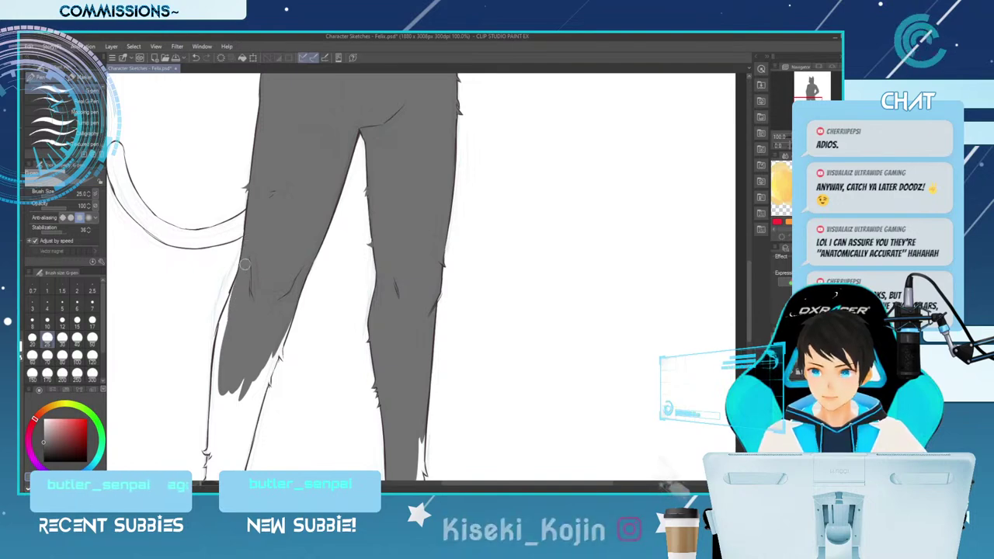
pyautogui.moveTo(224, 329); pyautogui.dragTo(222, 354)
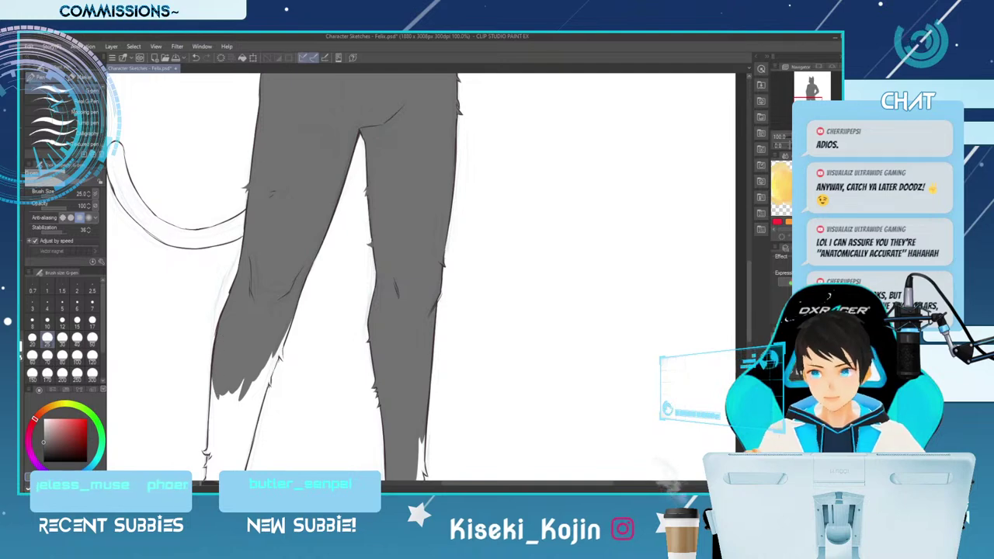
# Extend the fill down the middle of the left-hand leg's shin with a size 30 brush, then reduce the brush to 17.
pyautogui.hotkey('ctrl', '-')
pyautogui.press(']')
pyautogui.moveTo(303, 329)
pyautogui.mouseDown()
pyautogui.moveTo(293, 396)
pyautogui.moveTo(287, 382)
pyautogui.mouseUp()
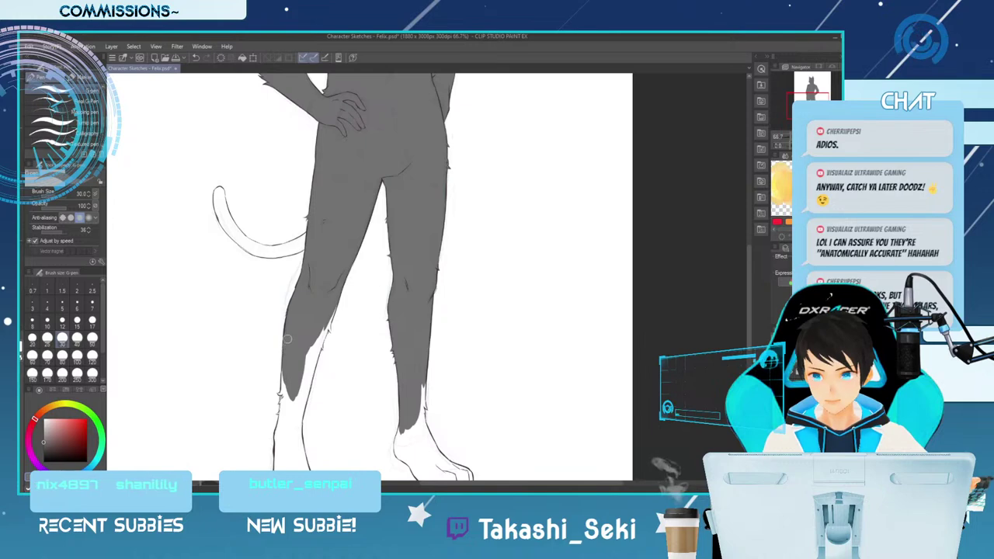
pyautogui.moveTo(320, 320); pyautogui.dragTo(289, 405)
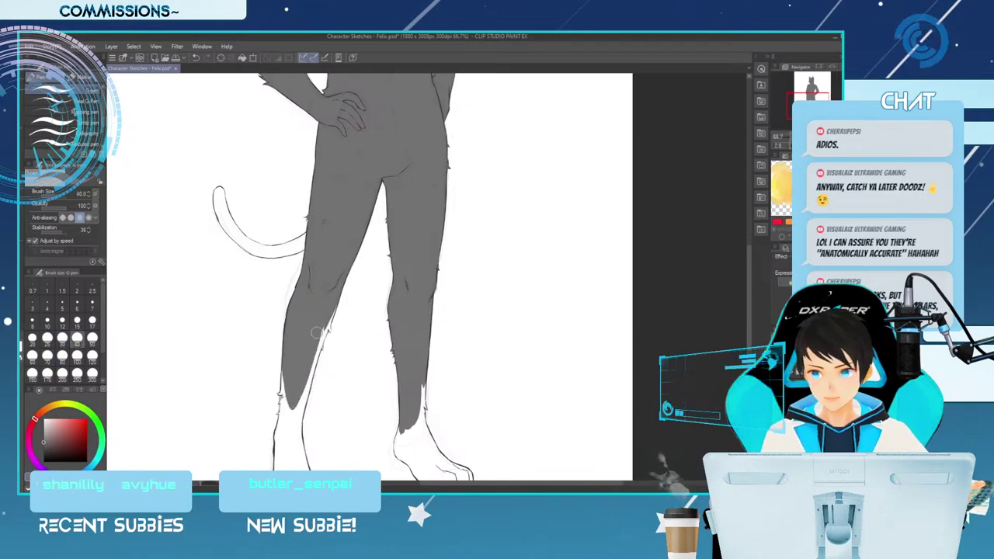
pyautogui.press('[')
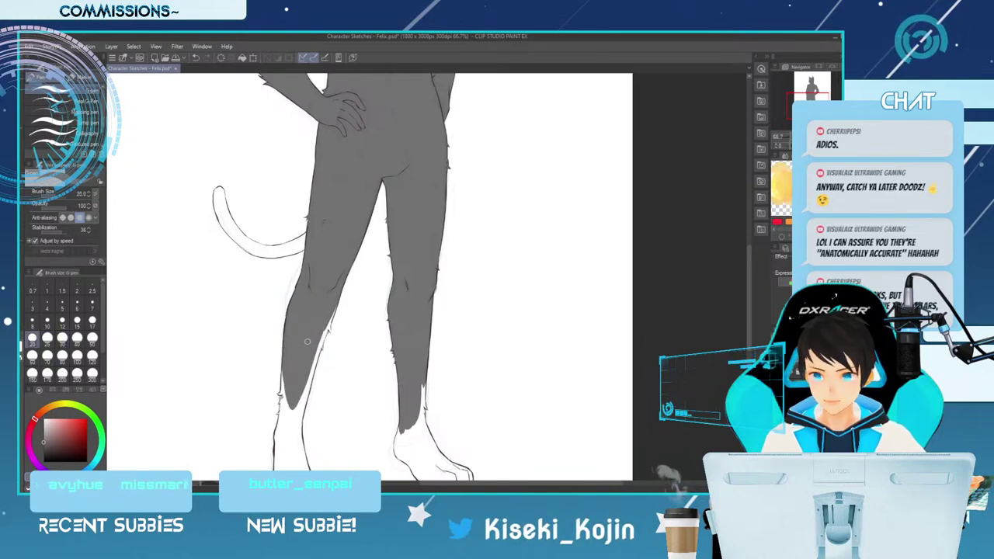
pyautogui.press('[')
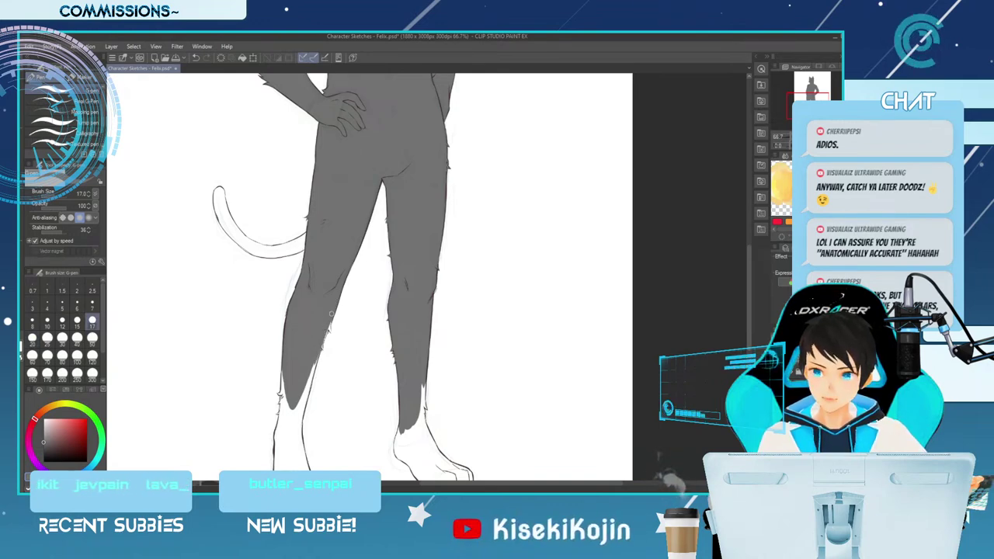
# Fill the white strip along the left-hand leg's inner shin edge, enlarging the brush from size 5 to 17.
pyautogui.hotkey('ctrl', '+')
pyautogui.press('^')
pyautogui.press('^')
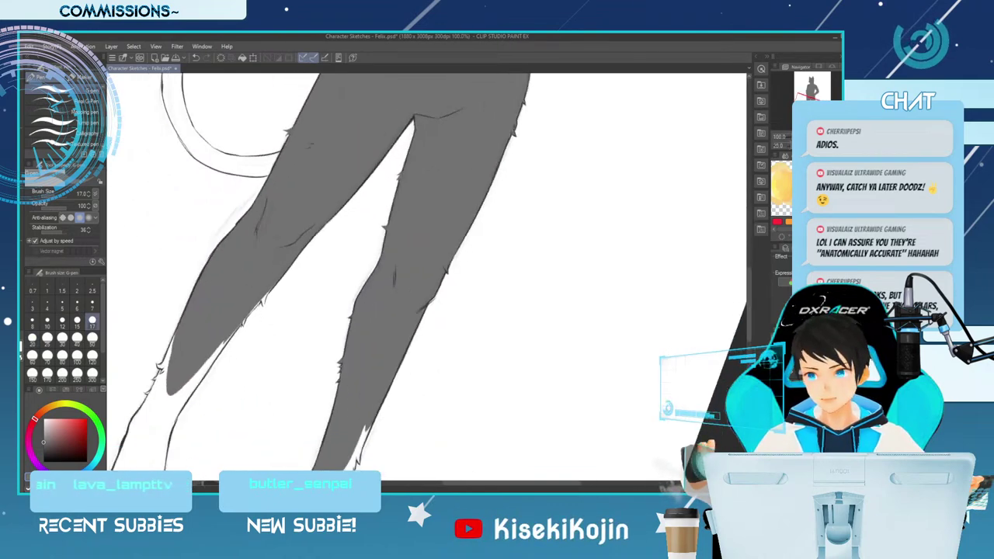
pyautogui.press('[')
pyautogui.press('[')
pyautogui.press('[')
pyautogui.press('[')
pyautogui.press('[')
pyautogui.press('[')
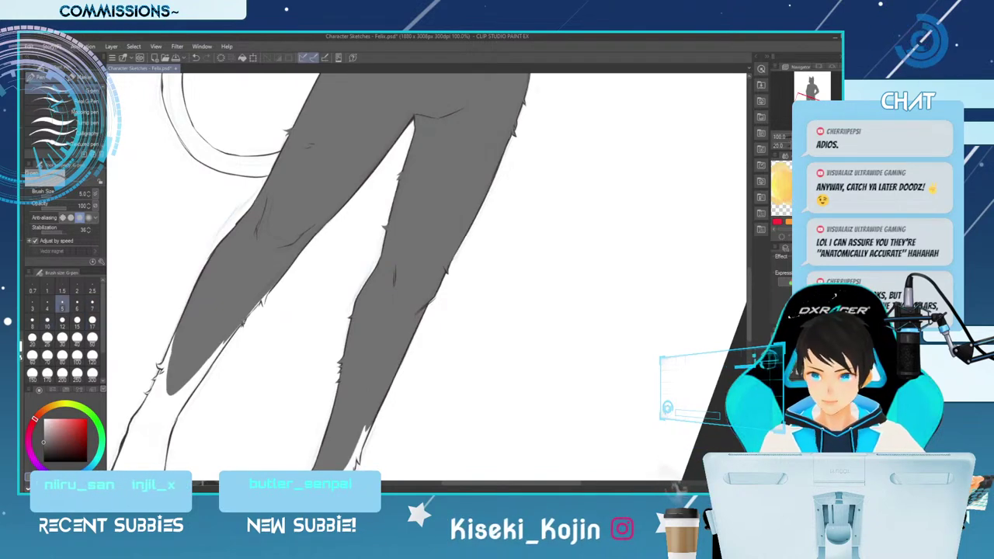
pyautogui.press(']')
pyautogui.press(']')
pyautogui.press(']')
pyautogui.press(']')
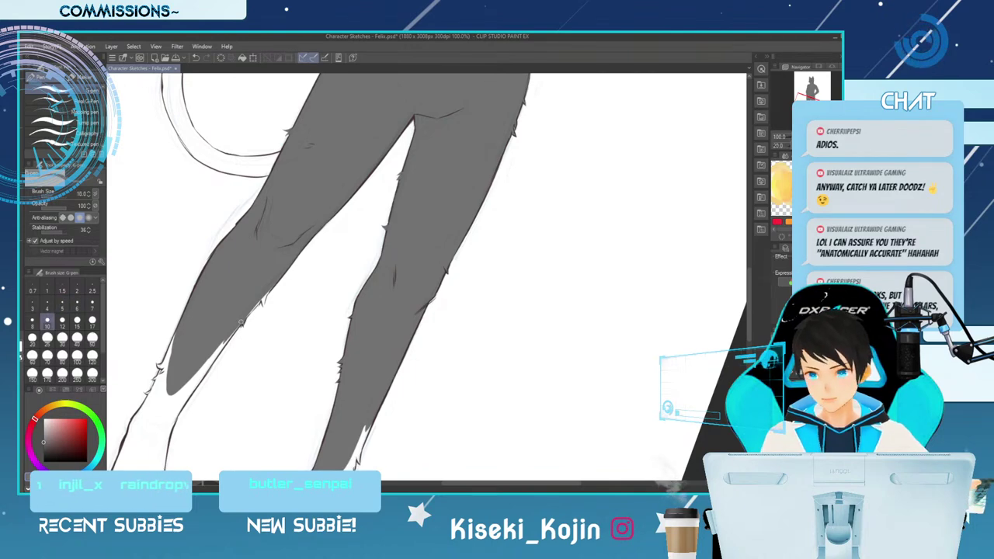
pyautogui.press(']')
pyautogui.press(']')
pyautogui.press(']')
pyautogui.moveTo(187, 390); pyautogui.dragTo(224, 342)
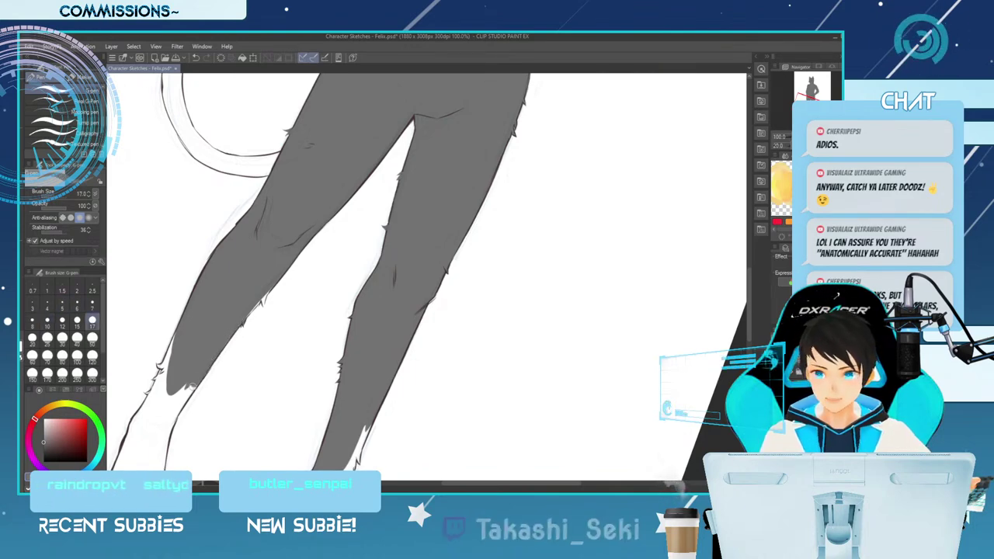
# Extend the fill from the left-hand leg's inner shin edge towards the ankle with a size 30 brush.
pyautogui.press(']')
pyautogui.press(']')
pyautogui.press(']')
pyautogui.moveTo(184, 388); pyautogui.dragTo(171, 414)
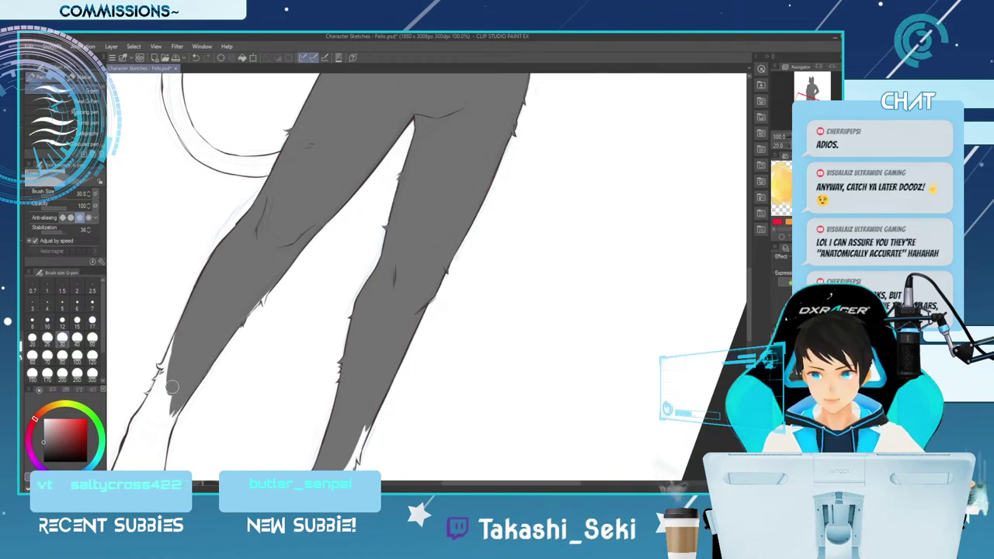
# Fill the small fur tufts on the left-hand leg's inner shin, reducing the brush to size 12 and 7.
pyautogui.press('[')
pyautogui.press('[')
pyautogui.press('[')
pyautogui.press('[')
pyautogui.press('[')
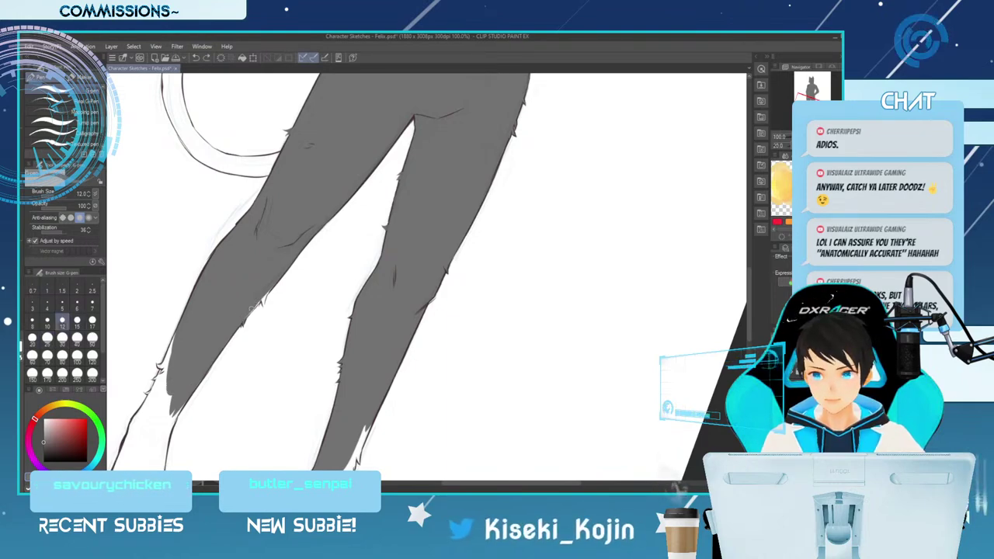
pyautogui.press('[')
pyautogui.press('[')
pyautogui.press('[')
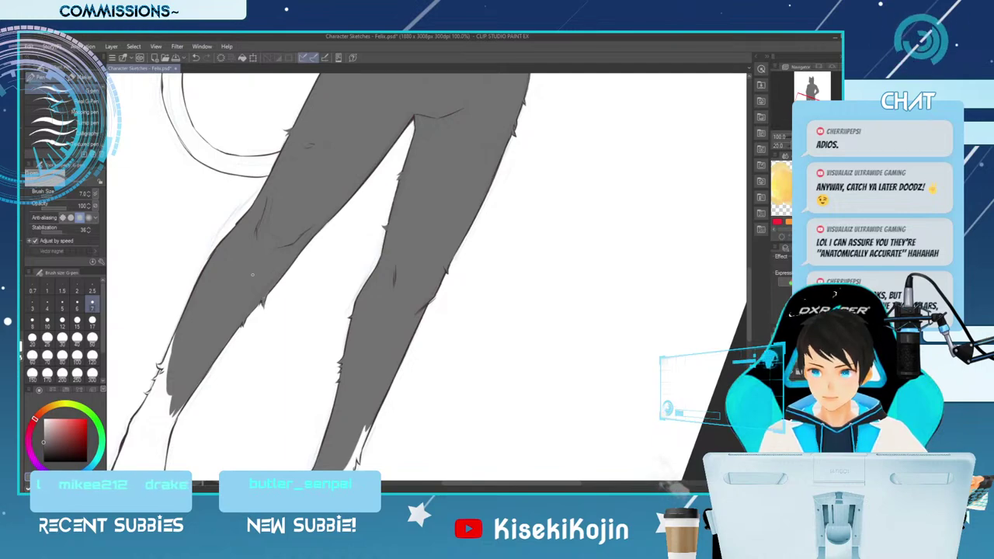
# Fill the inner side of the left-hand leg's lower shin towards the ankle with a size 12 brush.
pyautogui.moveTo(303, 205); pyautogui.dragTo(303, 54)
pyautogui.press('-')
pyautogui.press('-')
pyautogui.press('-')
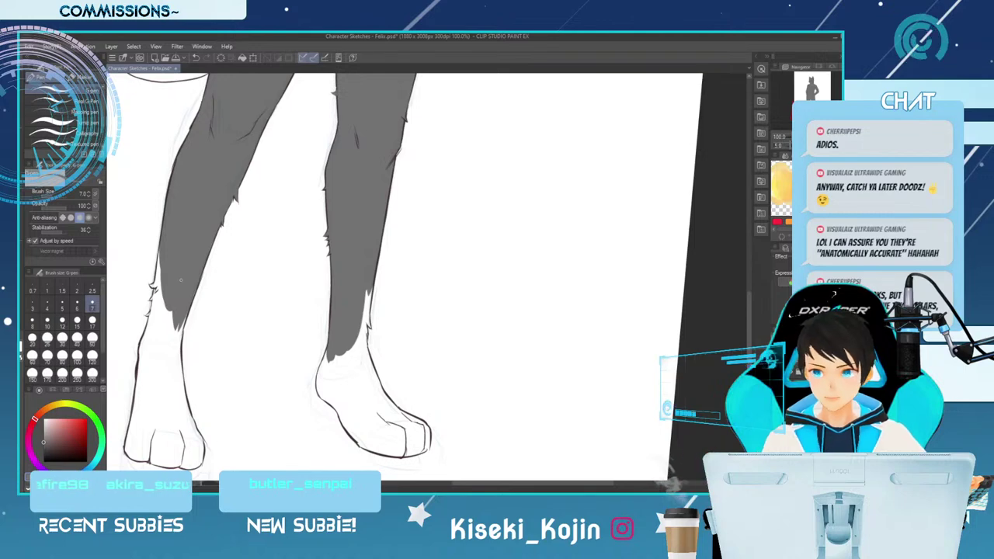
pyautogui.press(']')
pyautogui.press(']')
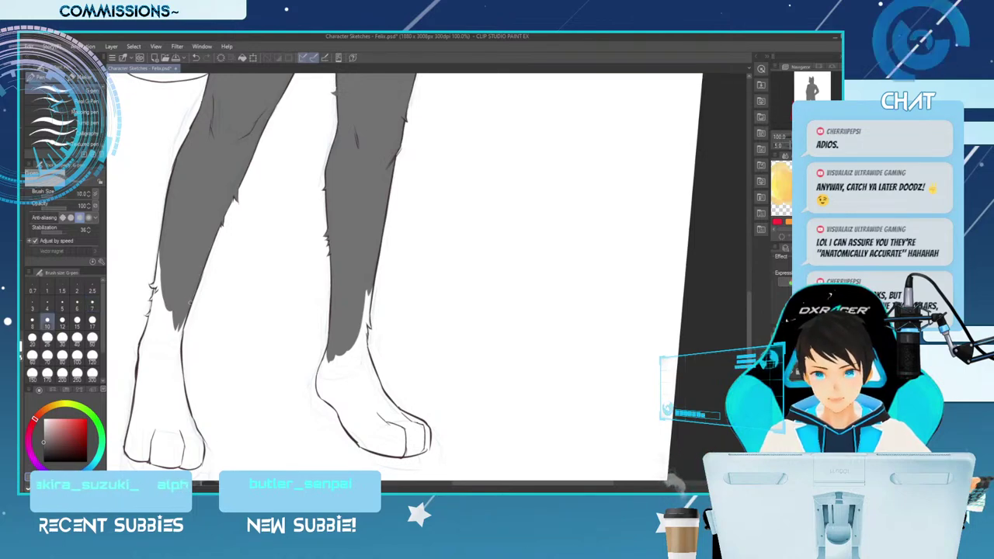
pyautogui.press(']')
pyautogui.moveTo(187, 315); pyautogui.dragTo(156, 365)
# Fill the outer side of the left-hand leg's lower shin with a size 40 brush.
pyautogui.press(']')
pyautogui.press(']')
pyautogui.press(']')
pyautogui.press(']')
pyautogui.press(']')
pyautogui.press(']')
pyautogui.moveTo(165, 288); pyautogui.dragTo(158, 331)
# Fill the outer edge and fur tufts above the left-hand ankle, reducing the brush from size 17 to 5 and 7.
pyautogui.press('[')
pyautogui.press('[')
pyautogui.press('[')
pyautogui.press('[')
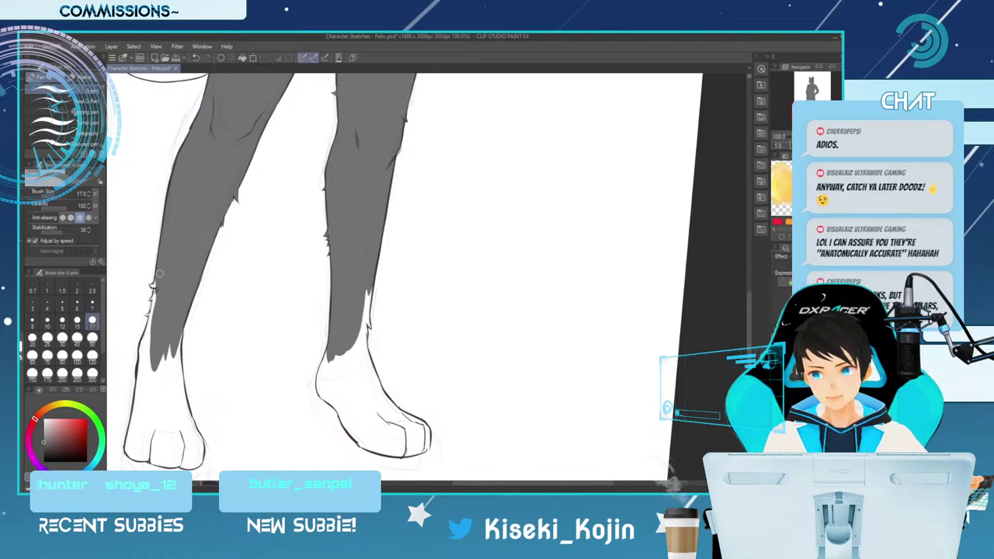
pyautogui.press('[')
pyautogui.press('[')
pyautogui.press('[')
pyautogui.press('[')
pyautogui.press('[')
pyautogui.press('[')
pyautogui.press('[')
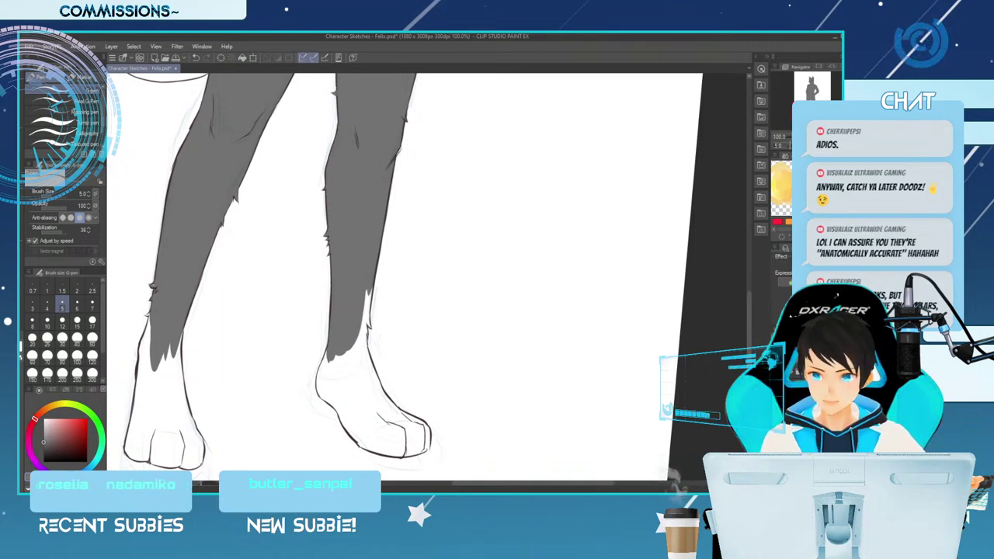
pyautogui.press(']')
pyautogui.press(']')
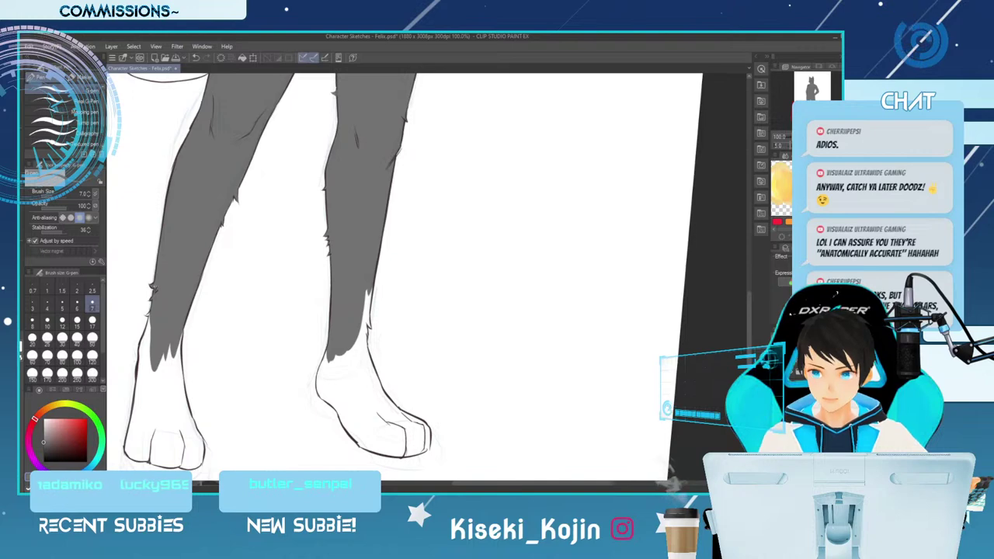
pyautogui.press(']')
pyautogui.press('[')
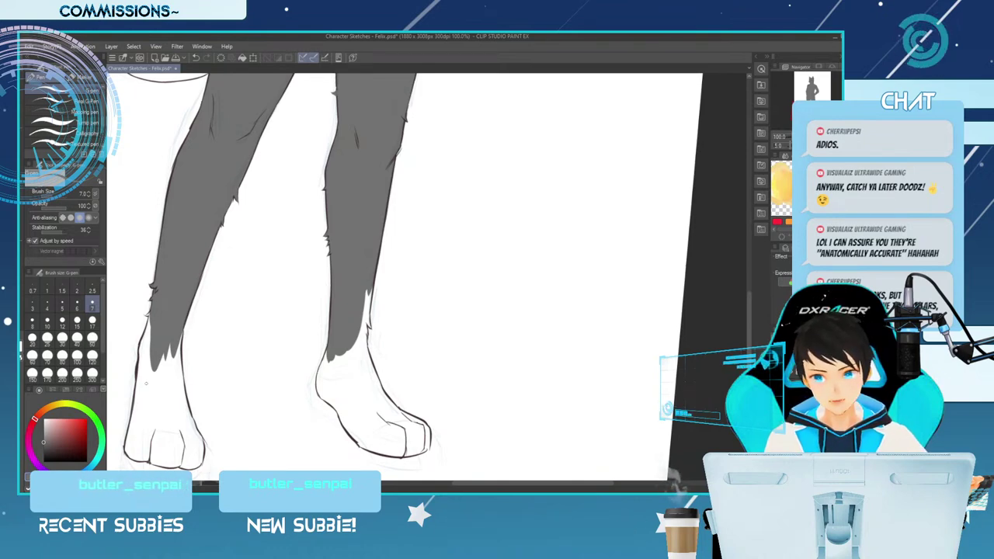
# Fill the white gap on the right-hand leg's outer side down to the ankle with a size 20 brush.
pyautogui.press(']')
pyautogui.press(']')
pyautogui.press(']')
pyautogui.press(']')
pyautogui.press(']')
pyautogui.press(']')
pyautogui.moveTo(368, 291); pyautogui.dragTo(344, 379)
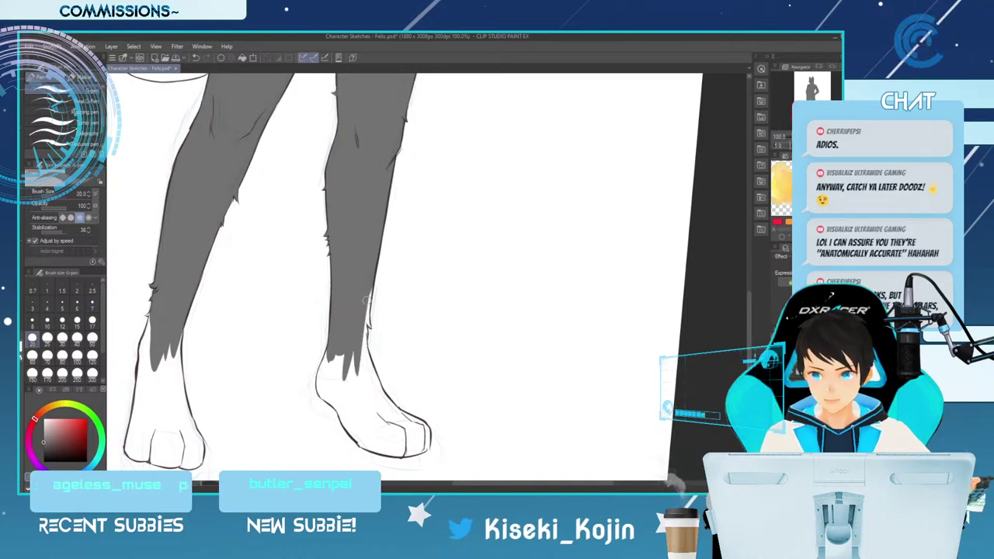
# Fill the small gap at the fur tuft on the right-hand ankle's outer edge, reducing the brush to size 8 and 6.
pyautogui.press('[')
pyautogui.press('[')
pyautogui.press('[')
pyautogui.press('[')
pyautogui.press('[')
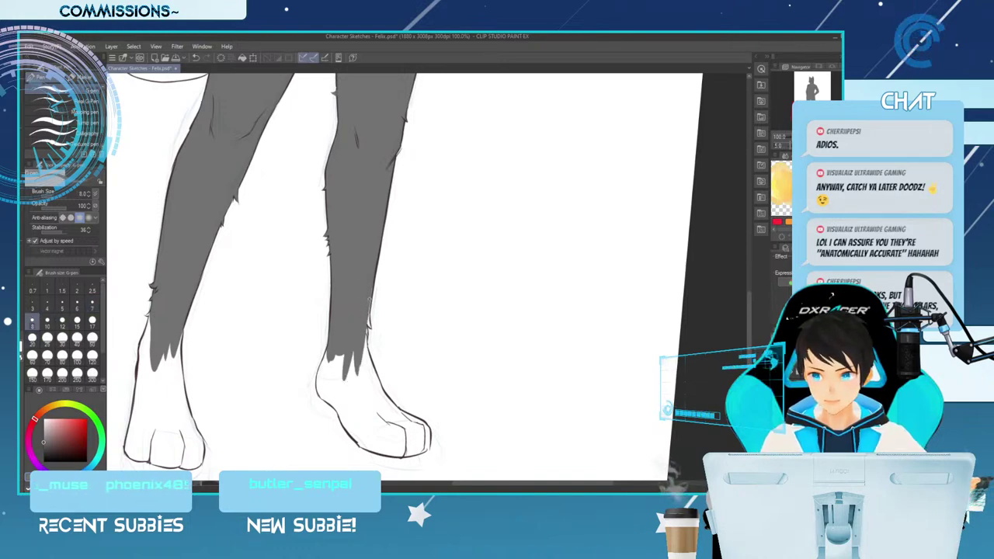
pyautogui.press('[')
pyautogui.press('[')
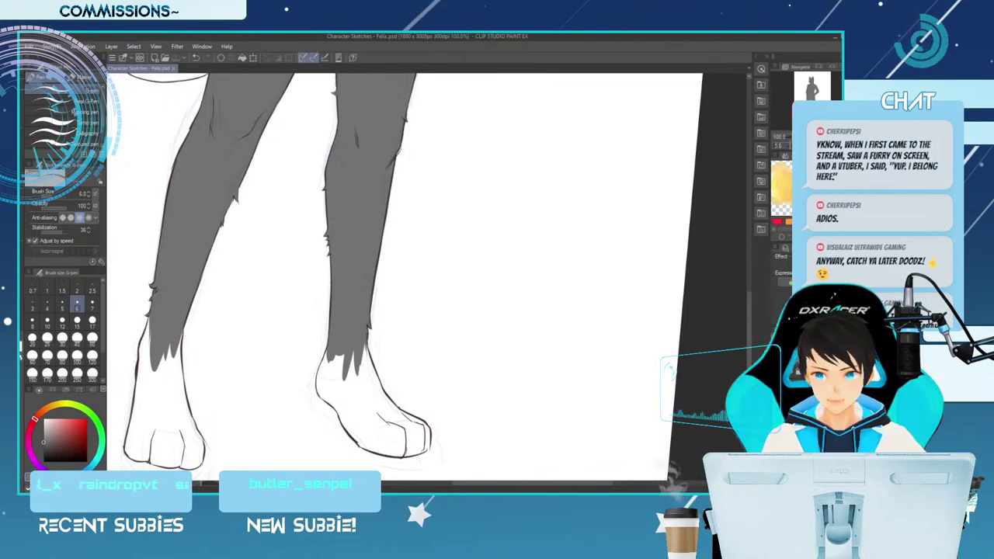
# Fill the left-hand ankle along its outer edge, enlarging the brush from size 8 to 20.
pyautogui.press(']')
pyautogui.press(']')
pyautogui.moveTo(158, 356); pyautogui.dragTo(154, 388)
pyautogui.press(']')
pyautogui.press(']')
pyautogui.press(']')
pyautogui.press(']')
pyautogui.press(']')
pyautogui.moveTo(153, 333); pyautogui.dragTo(149, 388)
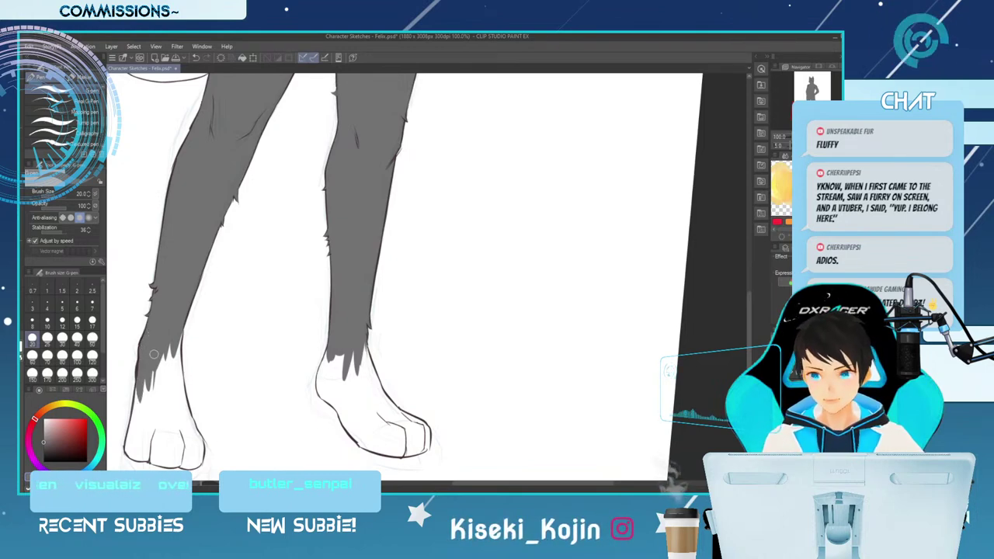
# Fill the centre and inner part of the left-hand ankle down to the upper foot with a size 40 brush.
pyautogui.press(']')
pyautogui.press(']')
pyautogui.press(']')
pyautogui.moveTo(150, 365); pyautogui.dragTo(149, 405)
pyautogui.moveTo(163, 342); pyautogui.dragTo(167, 411)
pyautogui.moveTo(171, 355); pyautogui.dragTo(174, 410)
pyautogui.moveTo(174, 337)
pyautogui.mouseDown()
pyautogui.moveTo(175, 384)
pyautogui.moveTo(182, 328)
pyautogui.mouseUp()
# Fill the left-hand foot's inner edge down to the innermost toe with a size 15 brush reduced to 12.
pyautogui.press('[')
pyautogui.press('[')
pyautogui.press('[')
pyautogui.press('[')
pyautogui.press('[')
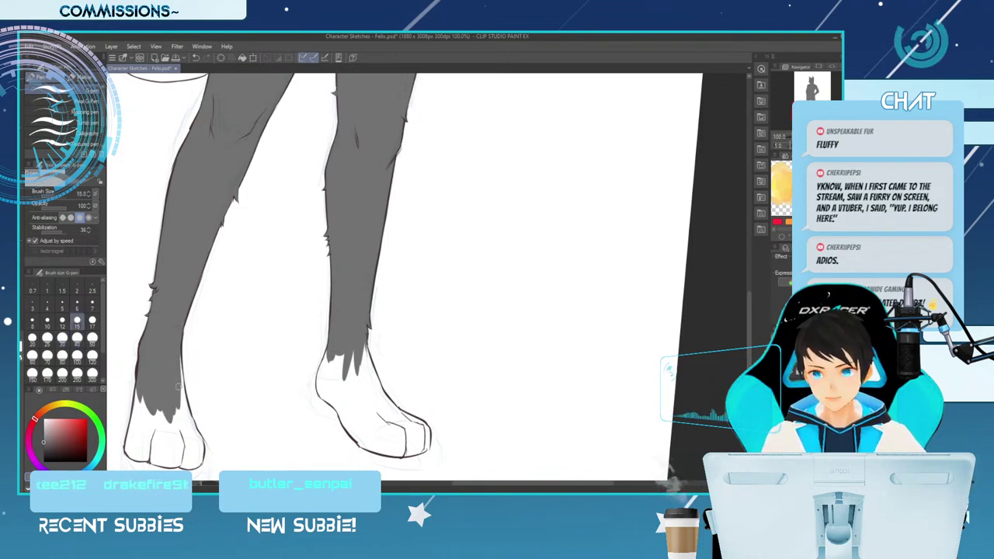
pyautogui.moveTo(178, 352); pyautogui.dragTo(190, 427)
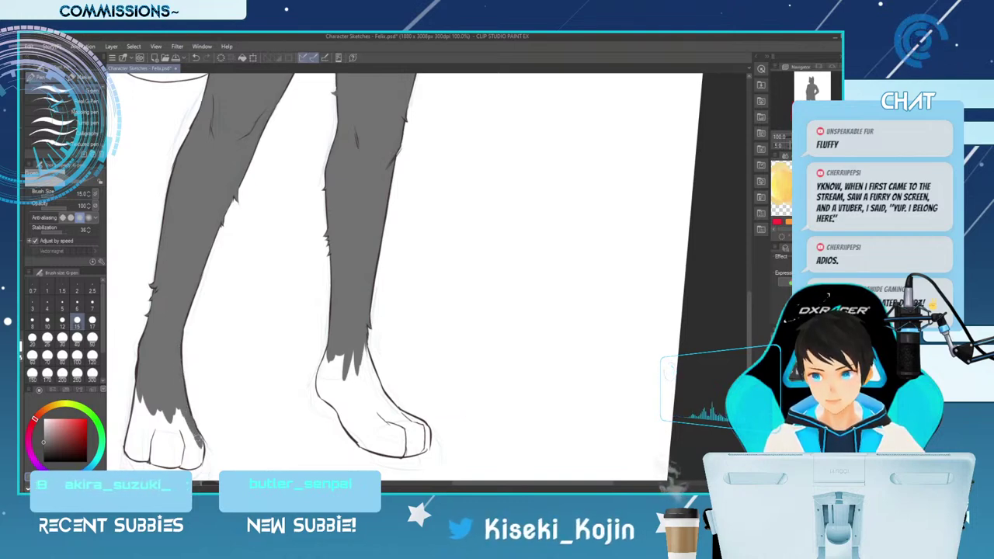
pyautogui.press('[')
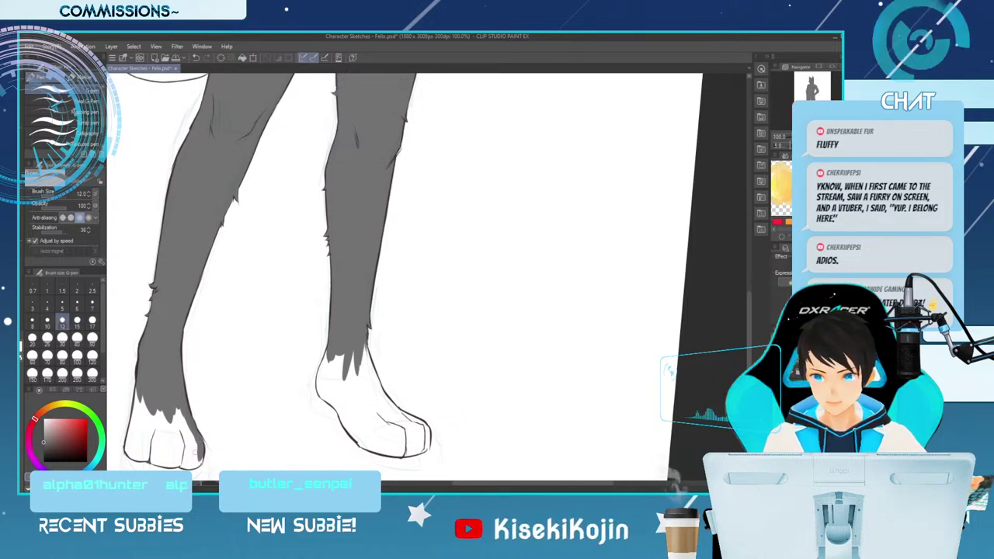
# Fill the top of the left-hand foot above the toes with size 50 and 40 brushes, then reduce the brush to 20.
pyautogui.press(']')
pyautogui.press(']')
pyautogui.press(']')
pyautogui.press(']')
pyautogui.press(']')
pyautogui.press(']')
pyautogui.press(']')
pyautogui.moveTo(176, 399)
pyautogui.mouseDown()
pyautogui.moveTo(173, 440)
pyautogui.moveTo(158, 433)
pyautogui.mouseUp()
pyautogui.press('[')
pyautogui.moveTo(152, 393); pyautogui.dragTo(140, 432)
pyautogui.press('[')
pyautogui.press('[')
pyautogui.press('[')
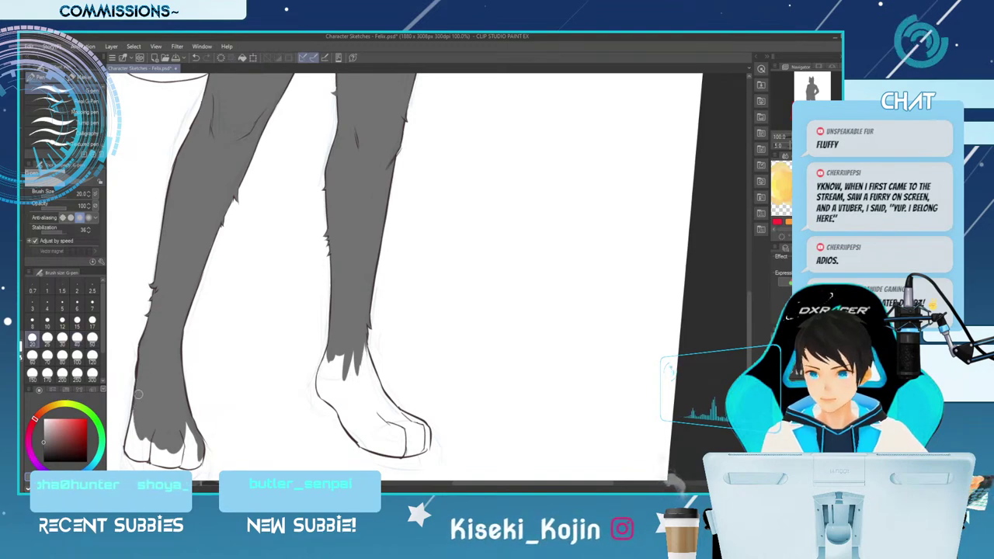
# Fill the left-hand foot's outermost toe with brushes between size 20 and 50, then reduce the brush to 30.
pyautogui.press(']')
pyautogui.press(']')
pyautogui.press(']')
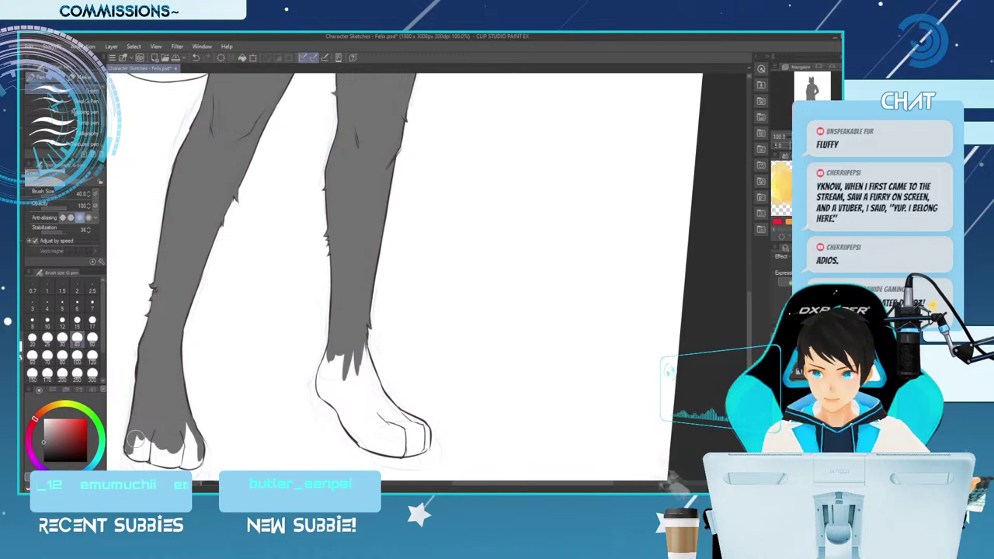
pyautogui.press('[')
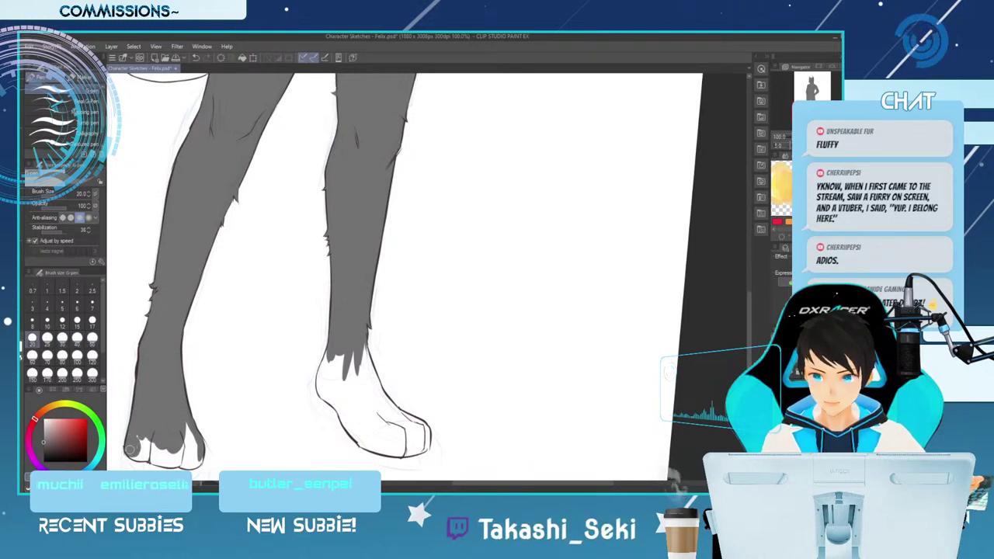
pyautogui.press(']')
pyautogui.press(']')
pyautogui.press(']')
pyautogui.press(']')
pyautogui.moveTo(139, 433); pyautogui.dragTo(138, 450)
pyautogui.press('[')
pyautogui.press('[')
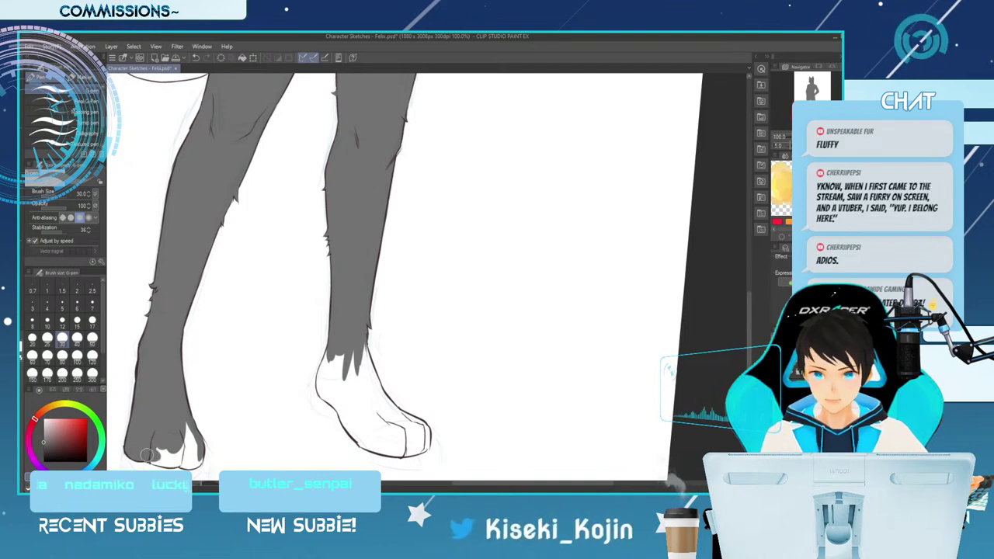
# Fill the left-hand foot's middle and innermost toes, reducing the brush from size 30 to 20 and 17.
pyautogui.moveTo(185, 418); pyautogui.dragTo(194, 446)
pyautogui.press('[')
pyautogui.press('[')
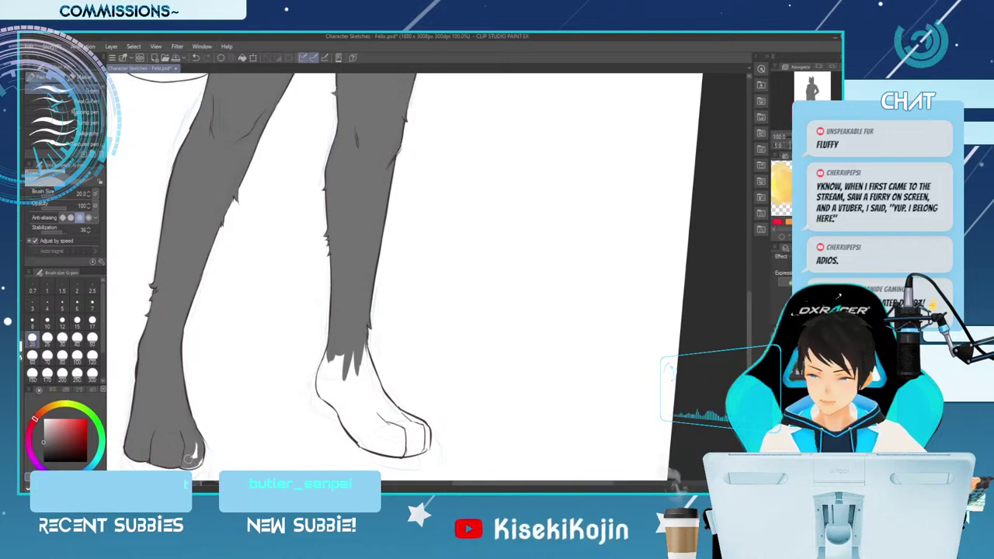
pyautogui.press('[')
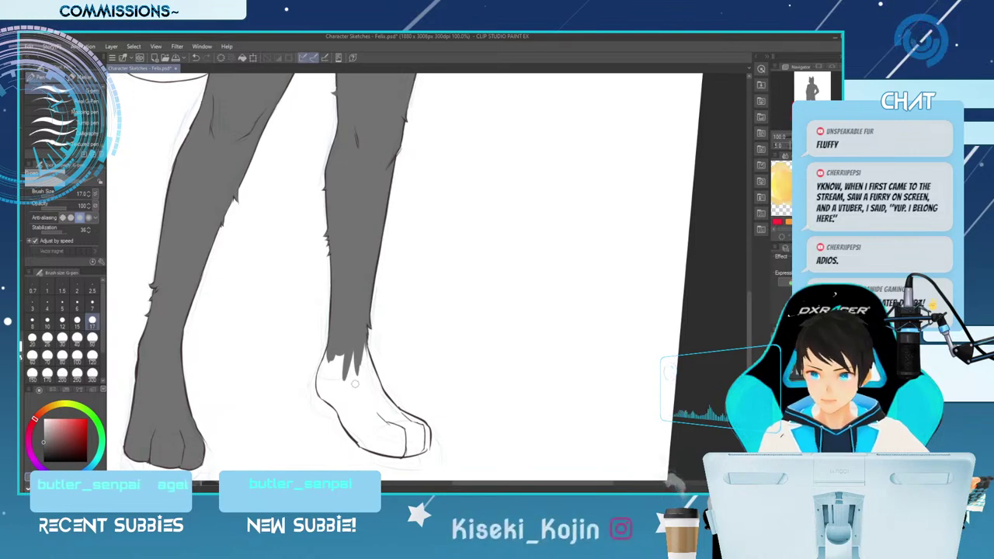
# Extend the right-hand leg's fill over the heel, enlarging the brush from size 17 to 30.
pyautogui.moveTo(342, 356)
pyautogui.mouseDown()
pyautogui.moveTo(327, 385)
pyautogui.moveTo(336, 341)
pyautogui.mouseUp()
pyautogui.press(']')
pyautogui.press(']')
pyautogui.press(']')
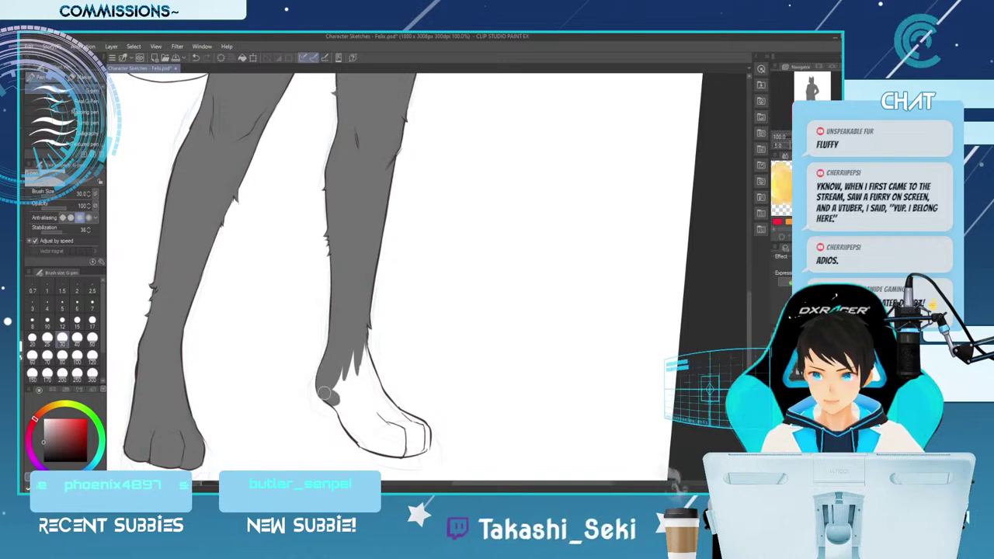
# Fill the right-hand foot's ankle and instep, finishing the upper edge with a size 12 brush, and flip the canvas view horizontally.
pyautogui.press('e')
pyautogui.press('p')
pyautogui.moveTo(334, 384)
pyautogui.mouseDown()
pyautogui.moveTo(362, 338)
pyautogui.moveTo(374, 400)
pyautogui.mouseUp()
pyautogui.click(32, 320)
pyautogui.press(']')
pyautogui.press(']')
pyautogui.moveTo(367, 349); pyautogui.dragTo(379, 401)
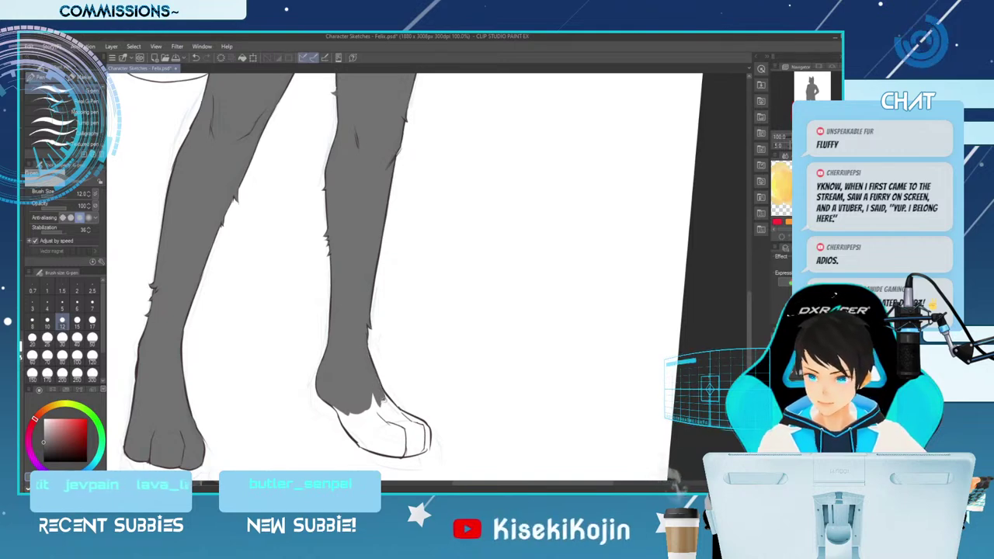
pyautogui.press('h')
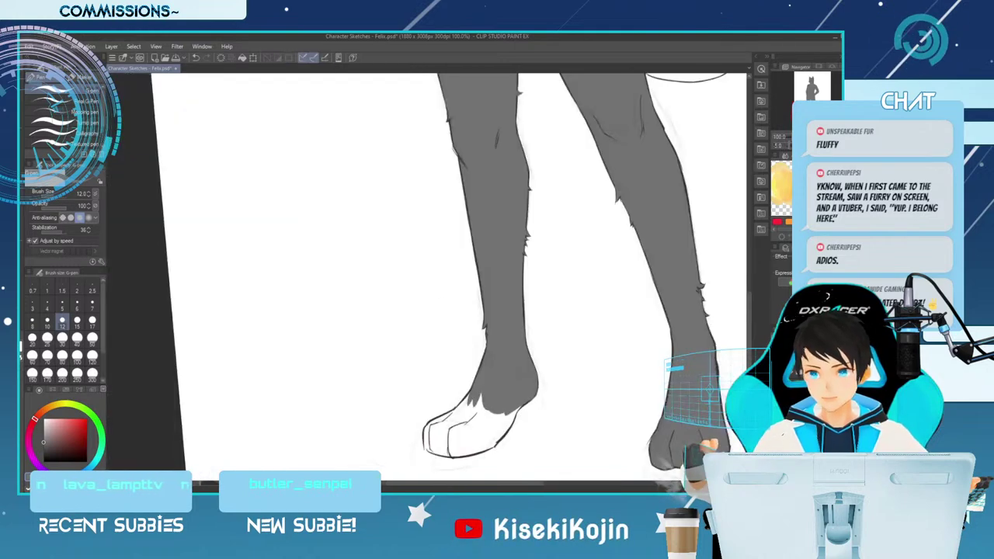
# Fill the left-hand foot's instep and front toes with dark grey using a size 50 brush.
pyautogui.click(92, 339)
pyautogui.moveTo(488, 394); pyautogui.dragTo(446, 433)
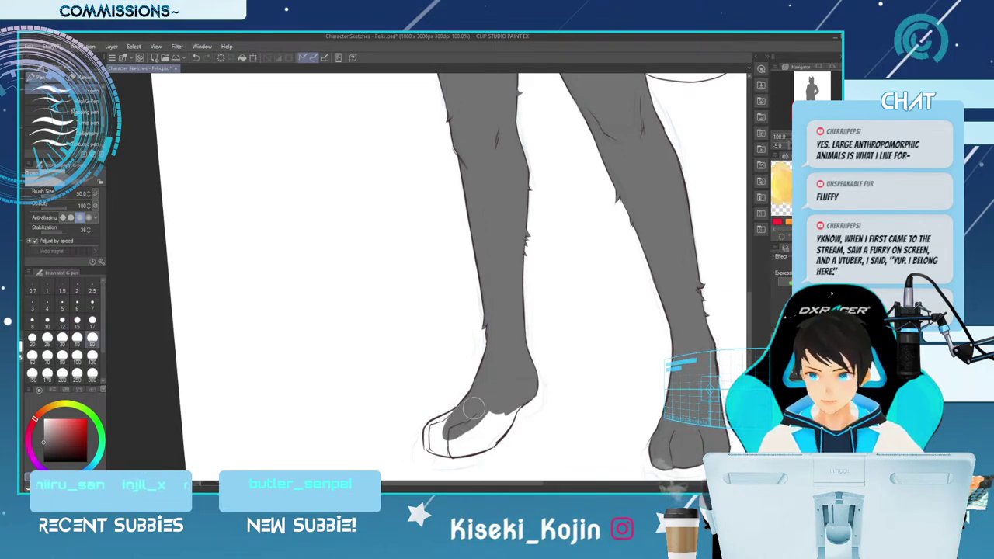
pyautogui.moveTo(441, 429); pyautogui.dragTo(444, 427)
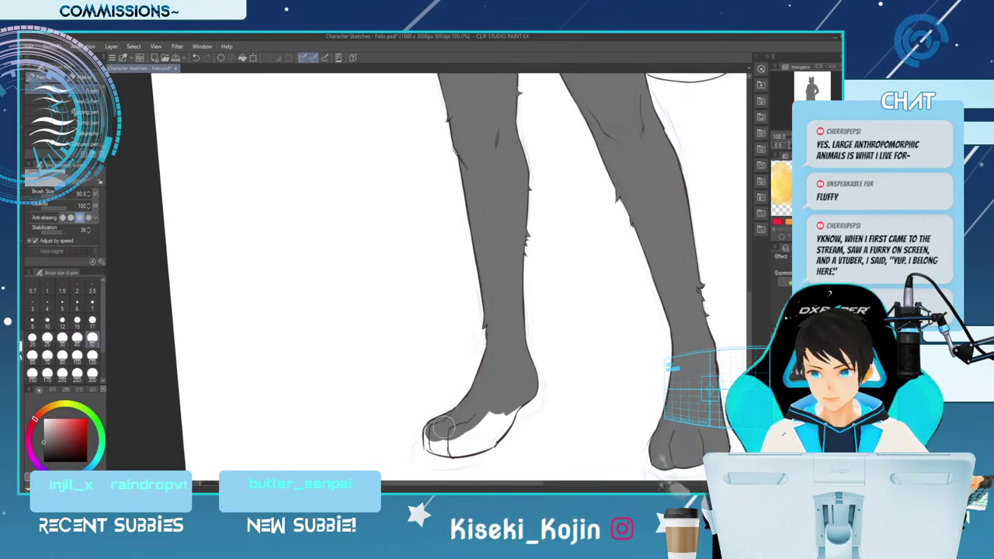
pyautogui.press('e')
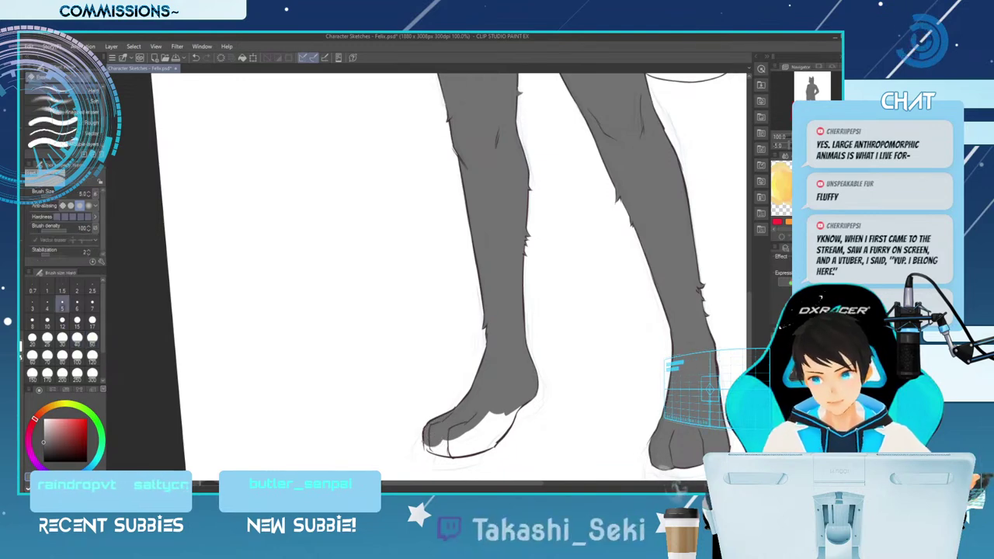
# Fill the left-hand foot's remaining toe area and sole edge, starting at brush size 40 and finishing at 20.
pyautogui.press('p')
pyautogui.press(']')
pyautogui.press(']')
pyautogui.press(']')
pyautogui.moveTo(483, 449)
pyautogui.mouseDown()
pyautogui.moveTo(444, 446)
pyautogui.moveTo(505, 416)
pyautogui.mouseUp()
pyautogui.press('[')
pyautogui.press(']')
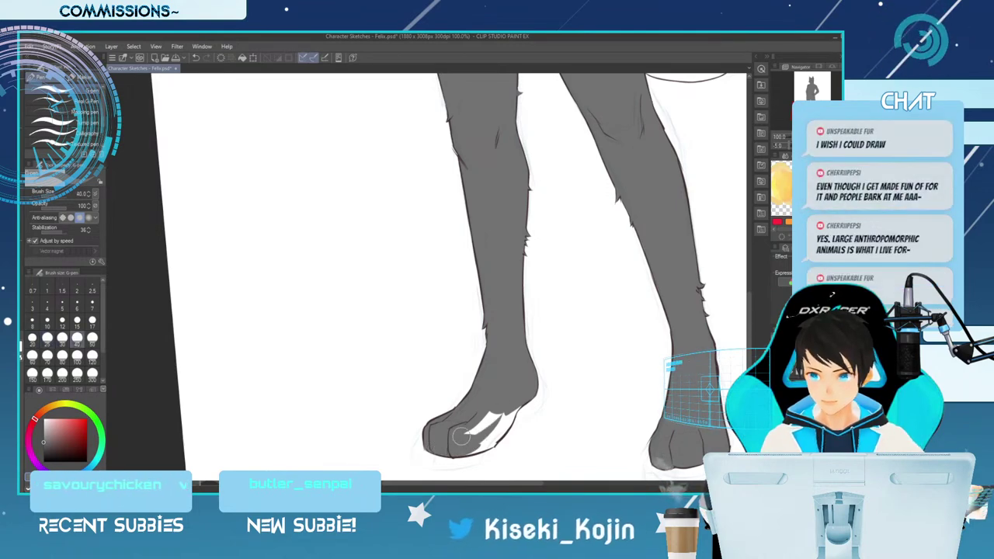
pyautogui.hotkey('ctrl', 'z')
pyautogui.press('[')
pyautogui.press('[')
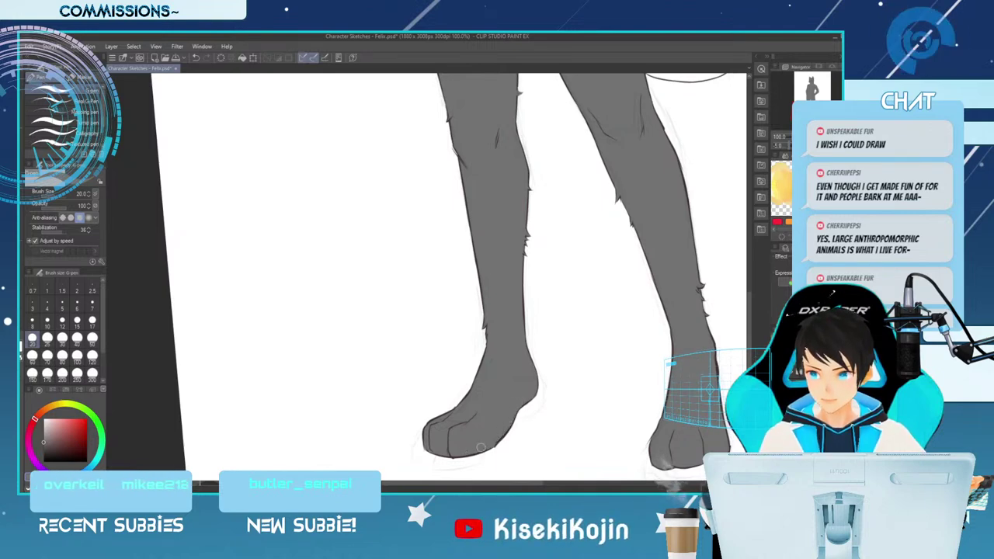
# Fill the tail's base and lower curve with dark grey using a size 20 brush.
pyautogui.moveTo(748, 310); pyautogui.dragTo(748, 197)
pyautogui.moveTo(484, 483); pyautogui.dragTo(561, 482)
pyautogui.hotkey('ctrl', '-')
pyautogui.moveTo(747, 222); pyautogui.dragTo(748, 272)
pyautogui.click(47, 340)
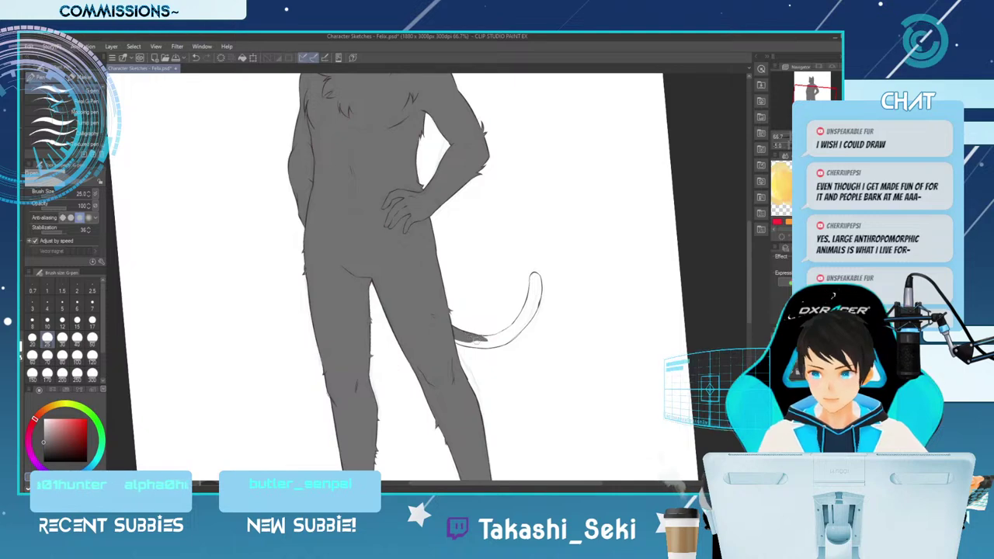
pyautogui.scroll(2, 546, 286)
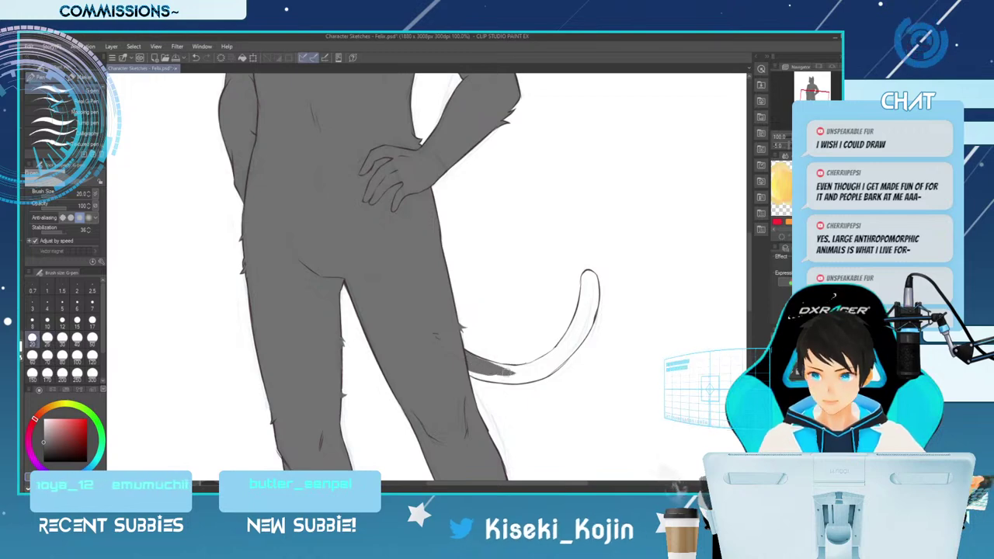
pyautogui.moveTo(472, 357)
pyautogui.mouseDown()
pyautogui.moveTo(517, 372)
pyautogui.moveTo(473, 358)
pyautogui.moveTo(518, 371)
pyautogui.moveTo(502, 368)
pyautogui.moveTo(542, 363)
pyautogui.mouseUp()
pyautogui.moveTo(465, 370); pyautogui.dragTo(512, 375)
pyautogui.hotkey('ctrl', 'z')
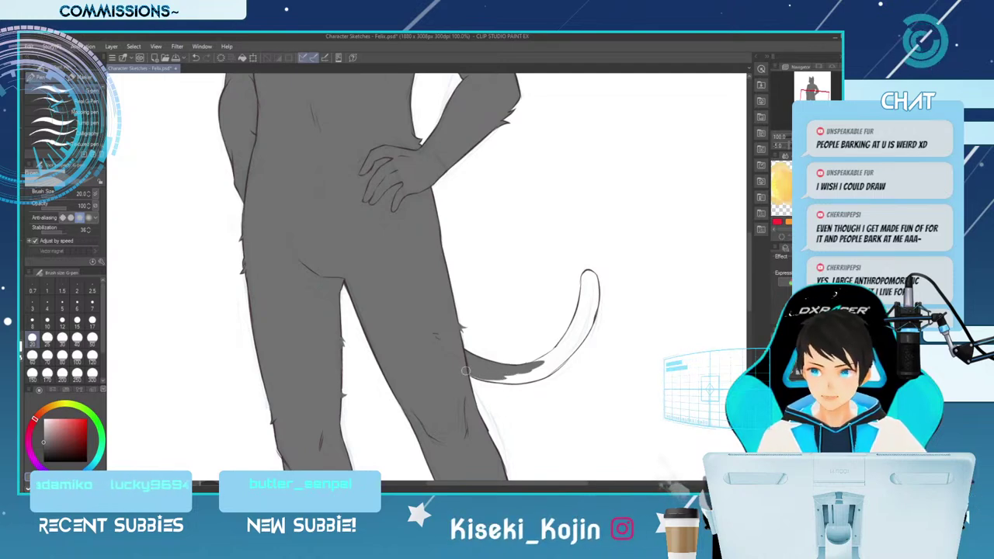
pyautogui.moveTo(494, 377)
pyautogui.mouseDown()
pyautogui.moveTo(535, 368)
pyautogui.moveTo(502, 375)
pyautogui.moveTo(526, 372)
pyautogui.moveTo(509, 378)
pyautogui.moveTo(521, 380)
pyautogui.moveTo(511, 378)
pyautogui.moveTo(555, 356)
pyautogui.mouseUp()
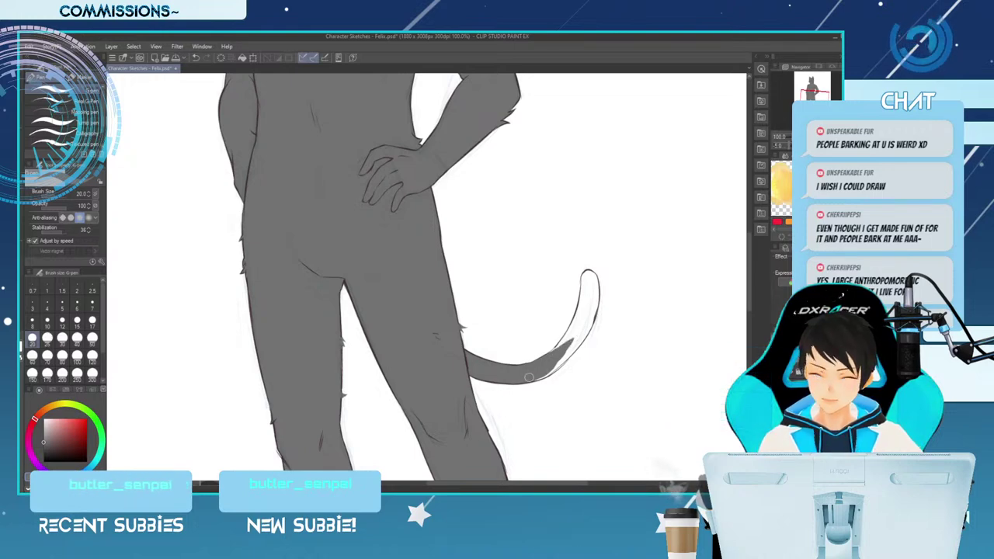
pyautogui.moveTo(534, 377); pyautogui.dragTo(568, 353)
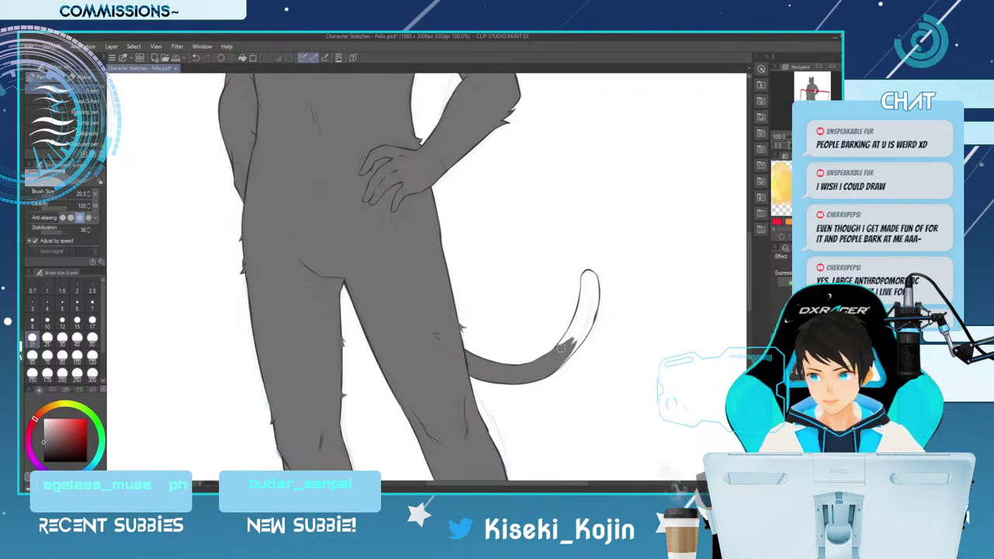
# Fill the tail's upper part and tip with the size 20 brush, and reset the canvas rotation.
pyautogui.moveTo(587, 275); pyautogui.dragTo(585, 285)
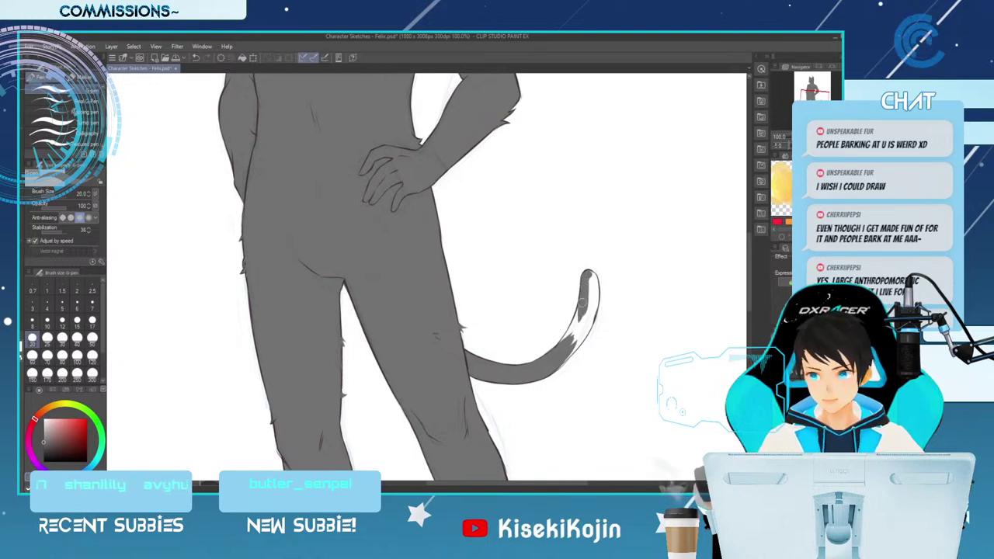
pyautogui.moveTo(586, 294); pyautogui.dragTo(569, 339)
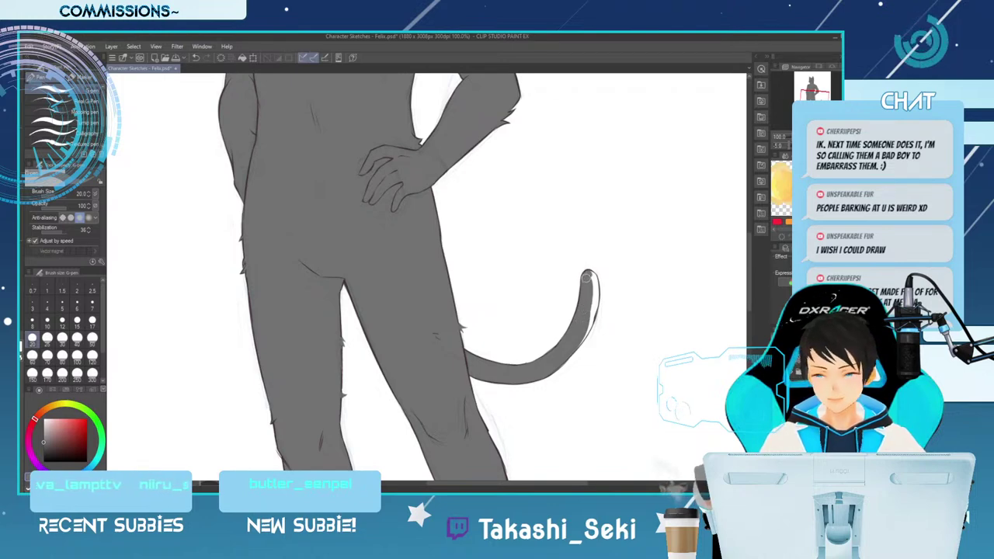
pyautogui.moveTo(586, 277); pyautogui.dragTo(591, 277)
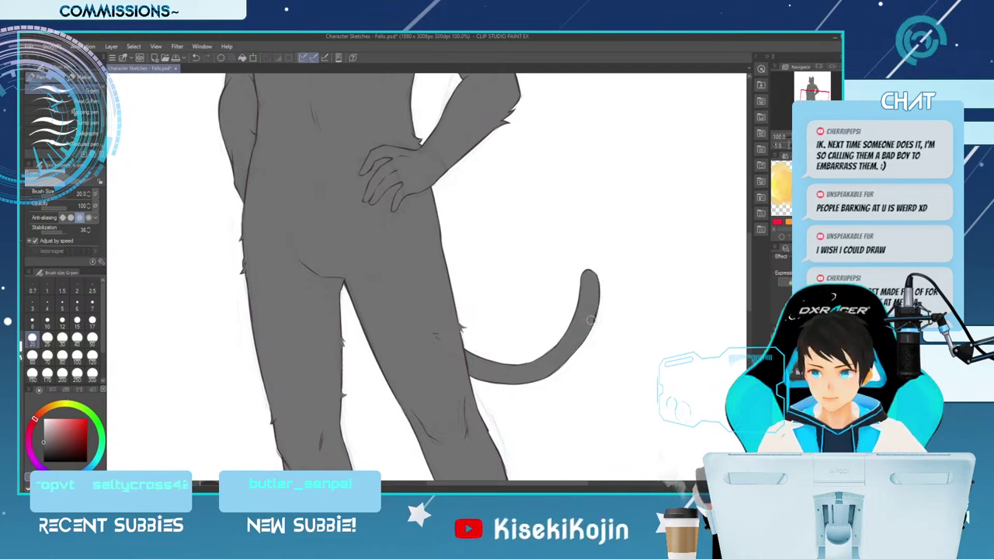
pyautogui.hotkey('ctrl', '-')
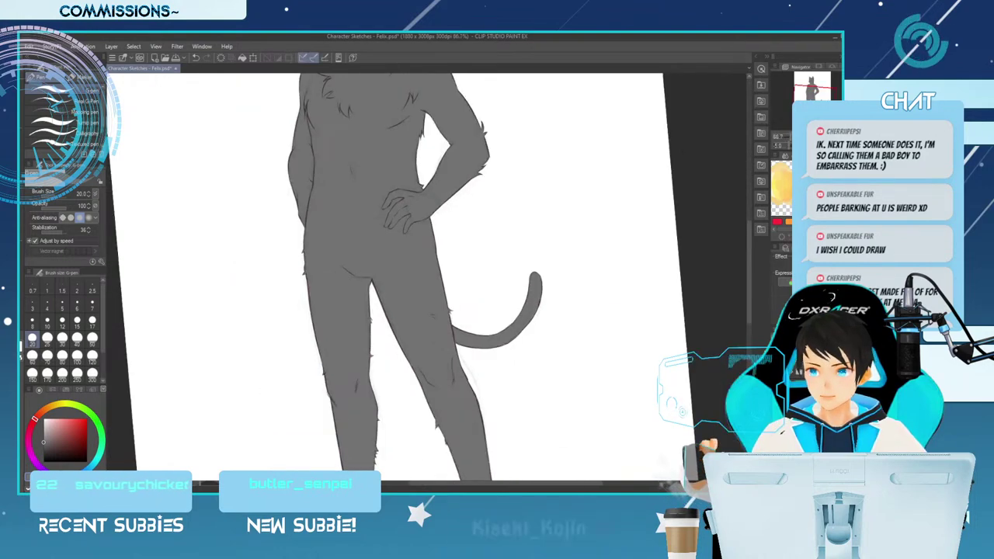
pyautogui.press('^')
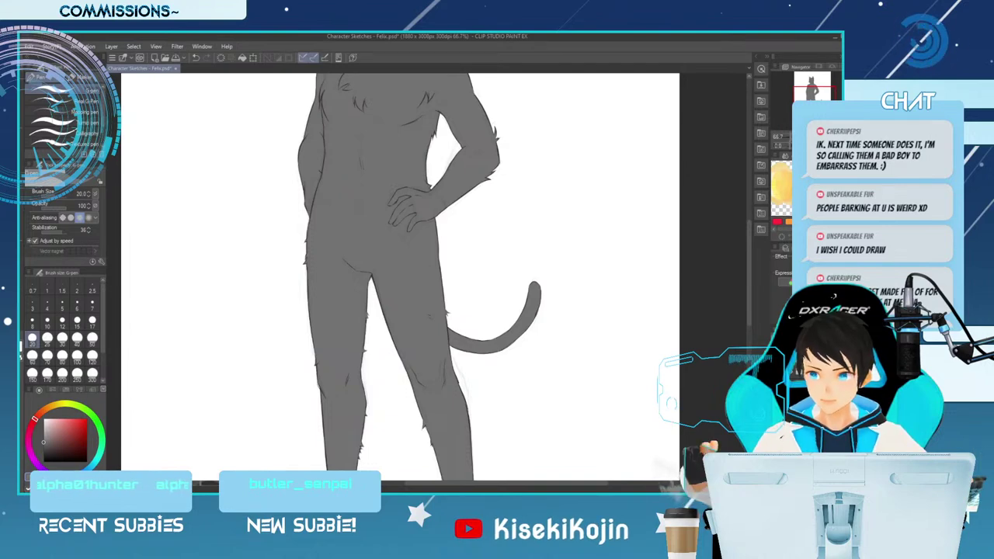
pyautogui.hotkey('ctrl', '-')
pyautogui.hotkey('ctrl', '-')
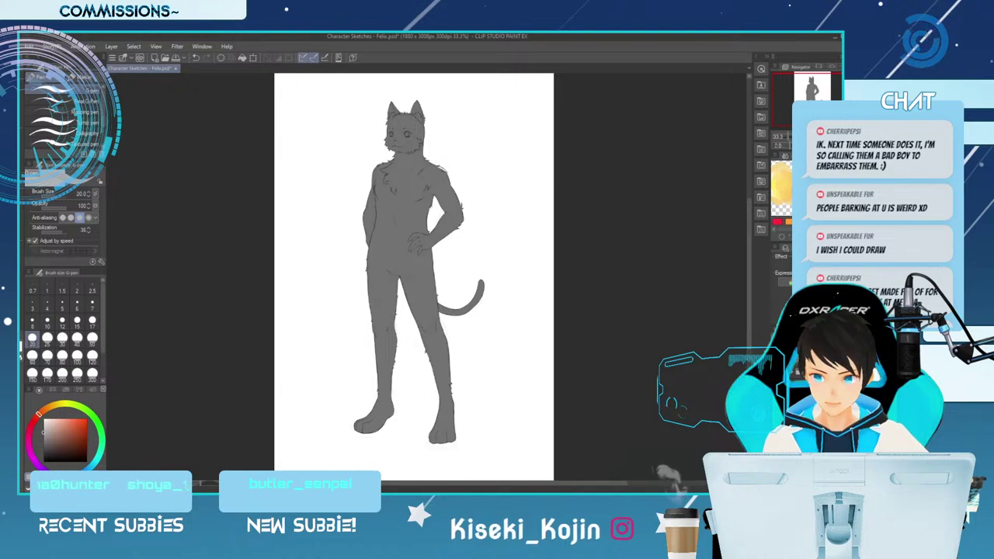
# Sample the dark grey base colour and fill the white gap beneath the right-hand shoulder's fur line with a size 10 brush.
pyautogui.click(87, 469)
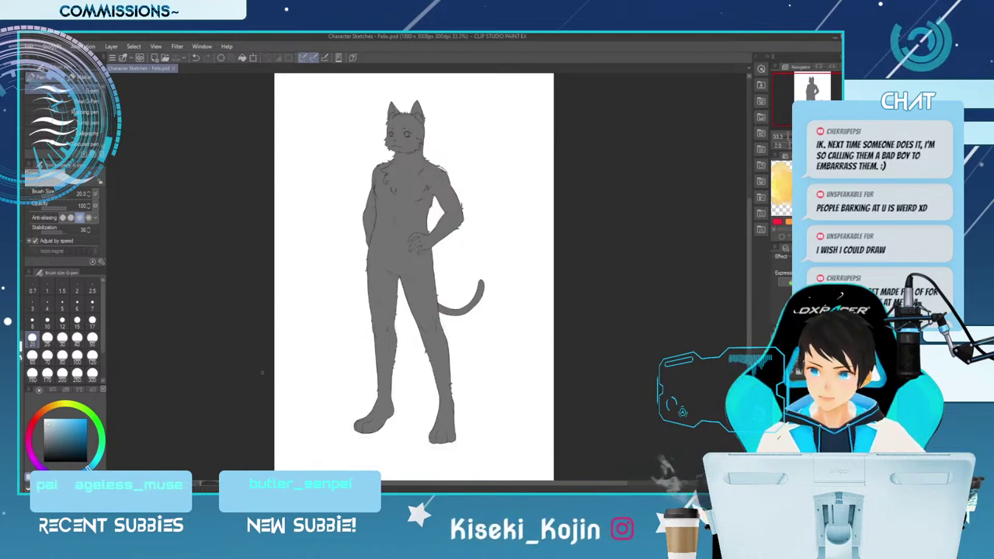
pyautogui.scroll(1, 420, 216)
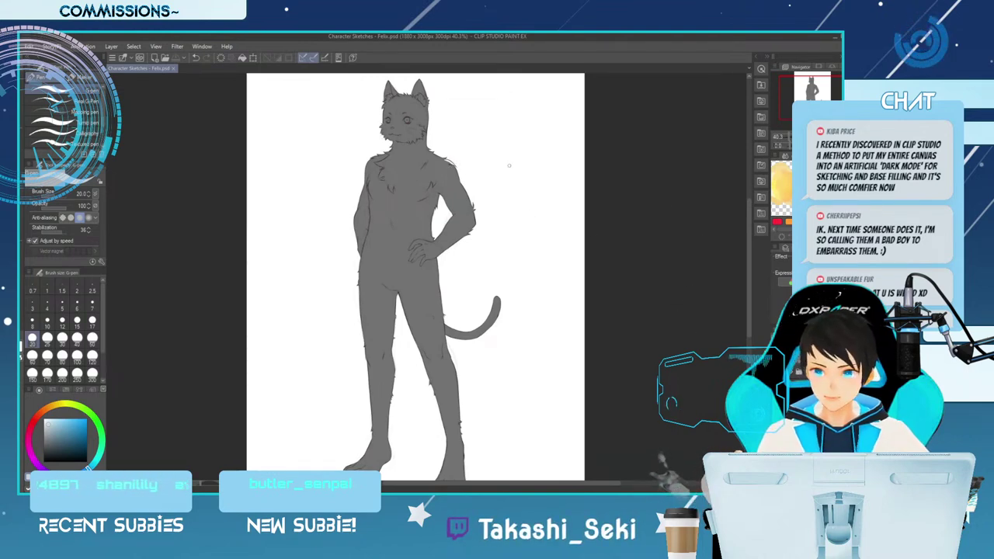
pyautogui.scroll(4, 449, 138)
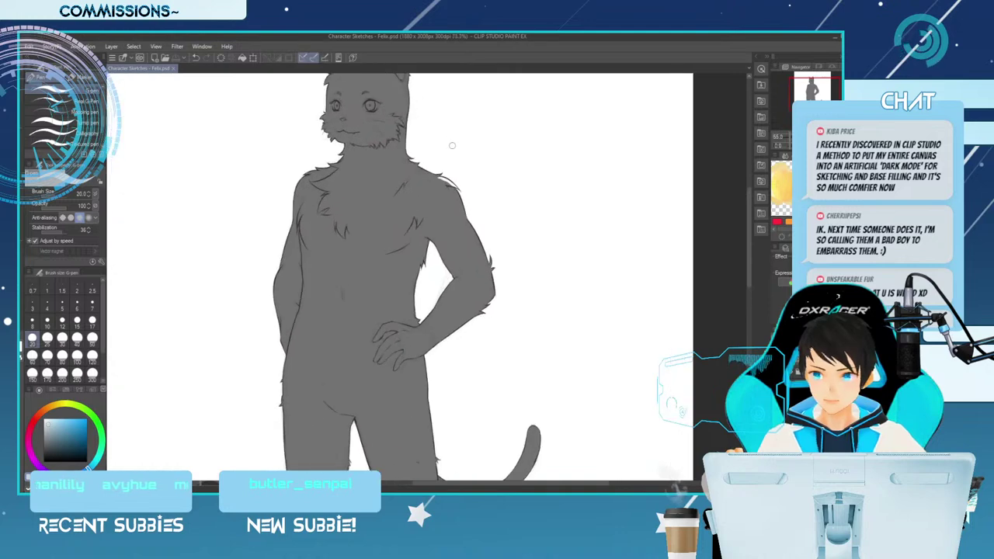
pyautogui.scroll(2, 447, 153)
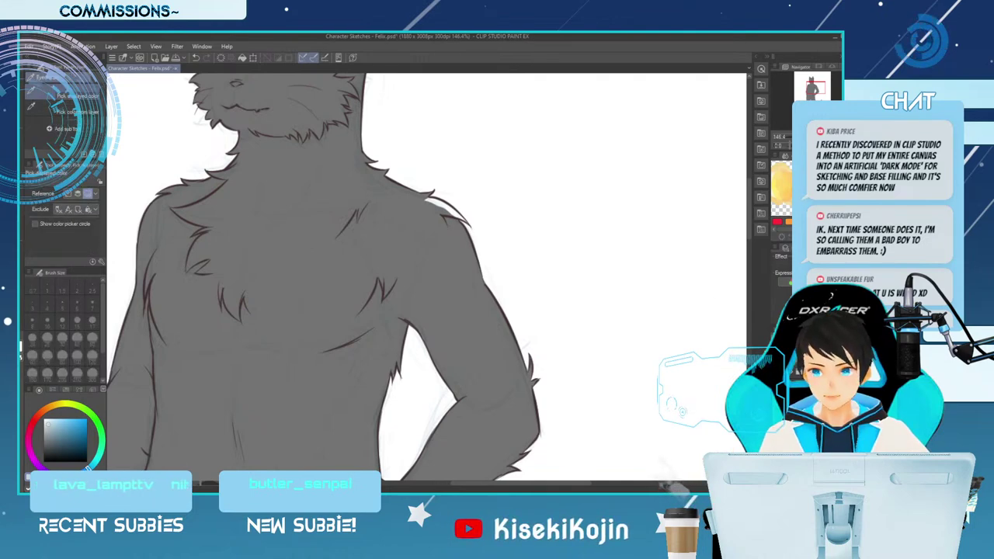
pyautogui.keyDown('alt'); pyautogui.click(452, 295); pyautogui.keyUp('alt')
pyautogui.press('[')
pyautogui.press('[')
pyautogui.press('[')
pyautogui.press('[')
pyautogui.press('[')
pyautogui.press('[')
pyautogui.press('[')
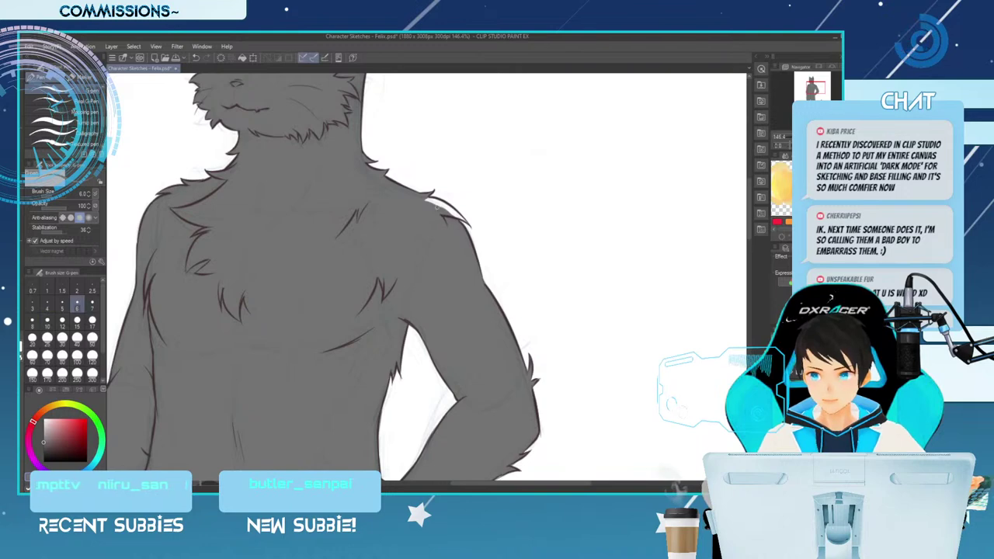
pyautogui.press(']')
pyautogui.press(']')
pyautogui.press(']')
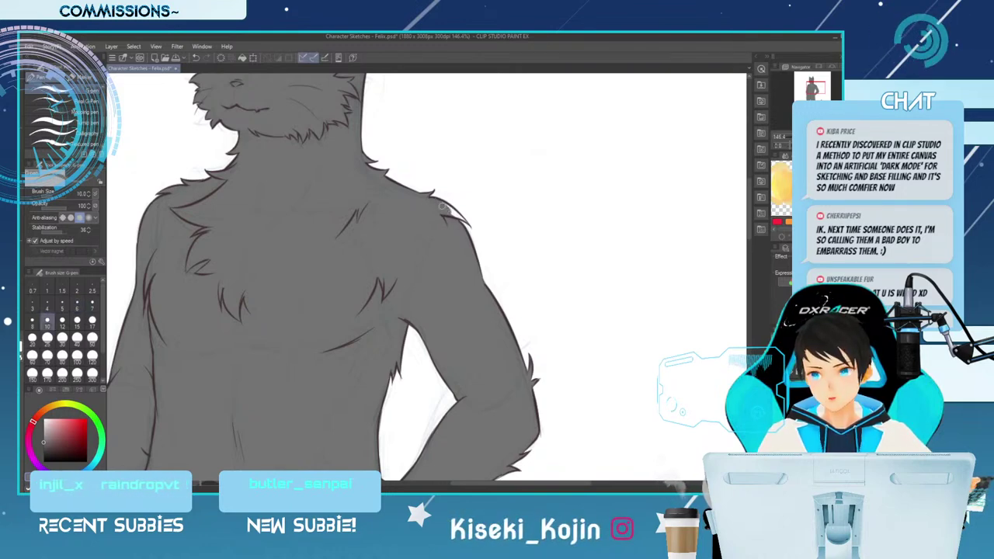
# Touch up the fine gaps along the right-hand shoulder's fur, reducing the brush to size 4 and then 2.
pyautogui.press('[')
pyautogui.press('[')
pyautogui.press('[')
pyautogui.press('[')
pyautogui.press('[')
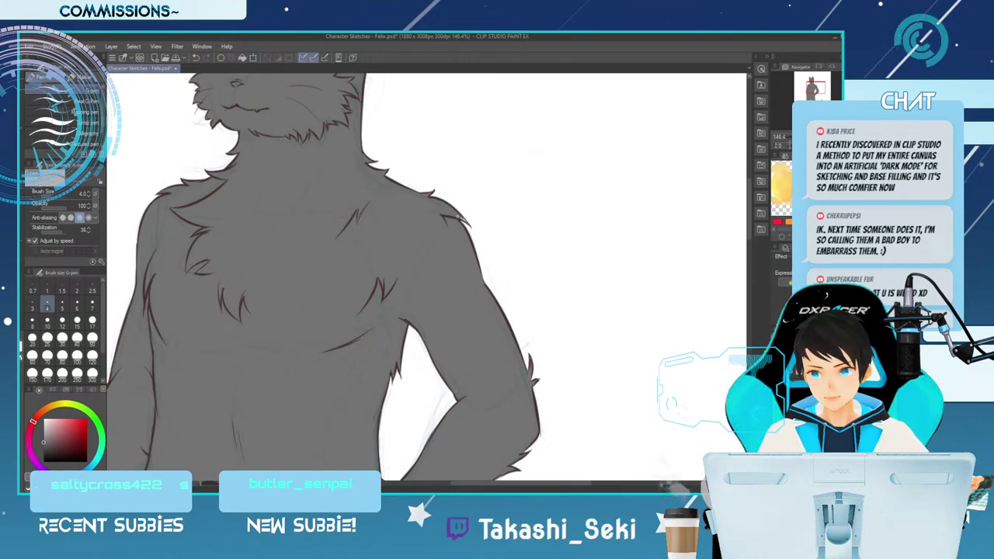
pyautogui.press('[')
pyautogui.press('[')
pyautogui.press('[')
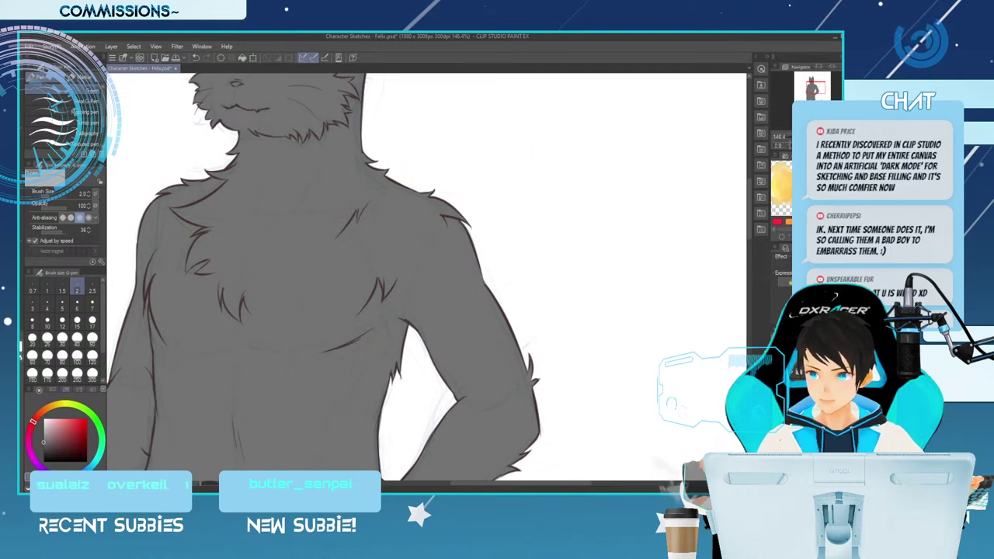
pyautogui.scroll(-2, 255, 203)
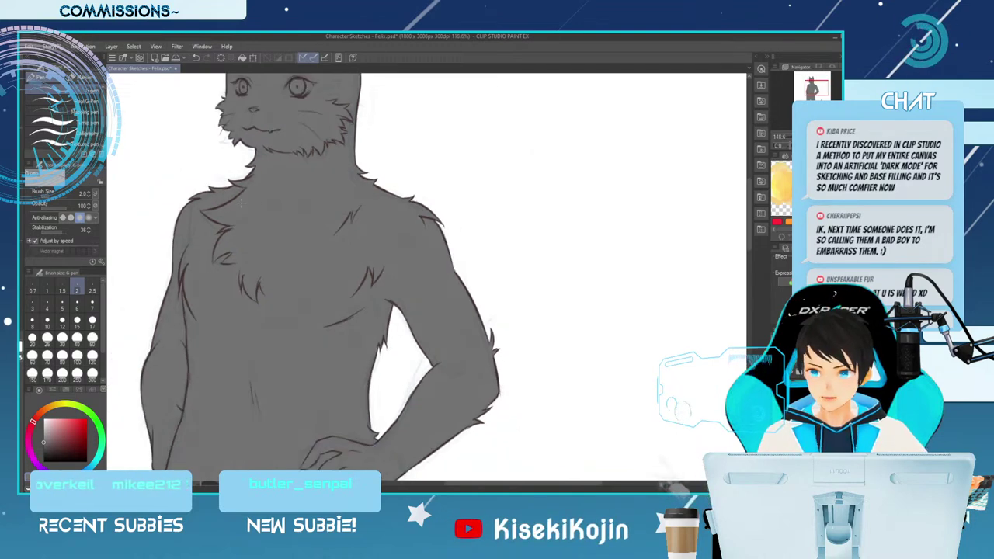
pyautogui.scroll(-1, 224, 208)
pyautogui.scroll(-1, 224, 208)
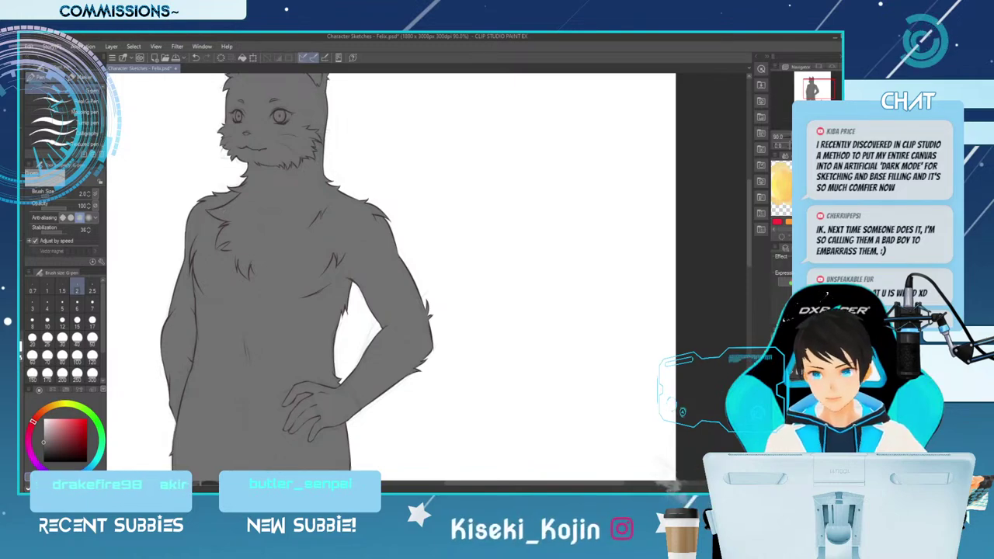
# Choose a light blue and paint a diagonal band over the cheek, neck and left-hand shoulder with a size 150 pen.
pyautogui.click(84, 469)
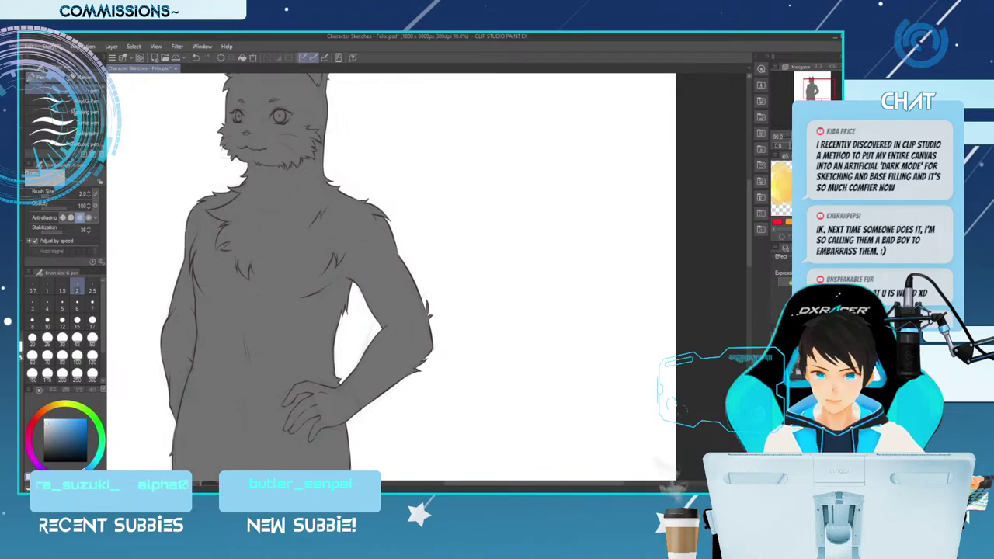
pyautogui.press('p')
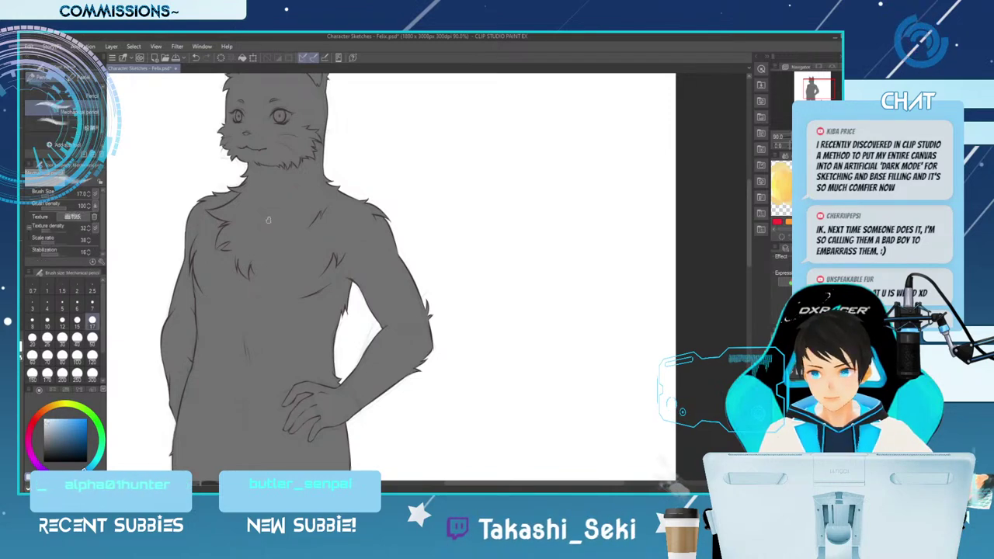
pyautogui.press('p')
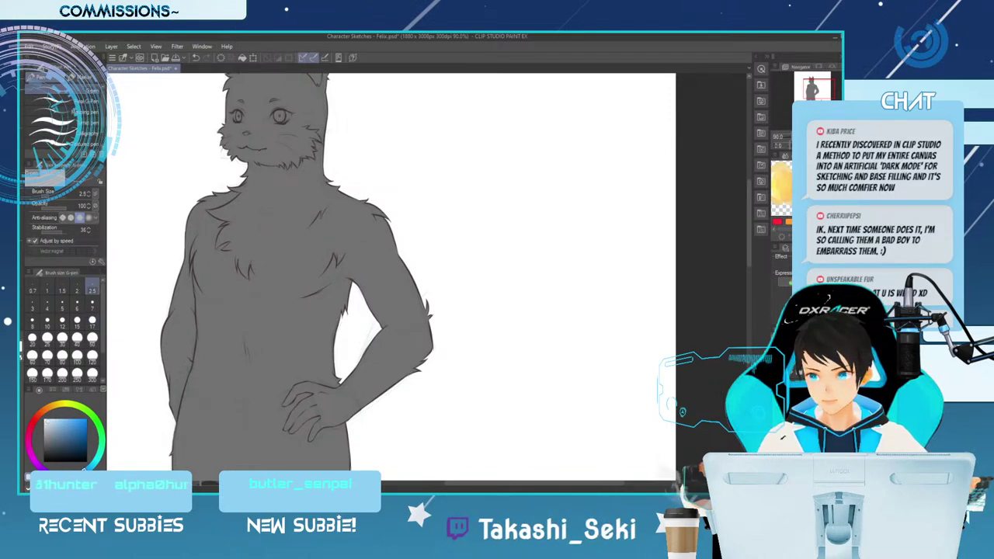
pyautogui.press(']')
pyautogui.press(']')
pyautogui.press(']')
pyautogui.press(']')
pyautogui.press(']')
pyautogui.press(']')
pyautogui.press(']')
pyautogui.press(']')
pyautogui.press(']')
pyautogui.press(']')
pyautogui.press(']')
pyautogui.press(']')
pyautogui.press(']')
pyautogui.press(']')
pyautogui.press(']')
pyautogui.press(']')
pyautogui.press(']')
pyautogui.press(']')
pyautogui.moveTo(313, 138)
pyautogui.mouseDown()
pyautogui.moveTo(233, 188)
pyautogui.moveTo(295, 140)
pyautogui.moveTo(222, 215)
pyautogui.moveTo(271, 169)
pyautogui.moveTo(216, 288)
pyautogui.mouseUp()
pyautogui.hotkey('ctrl', '-')
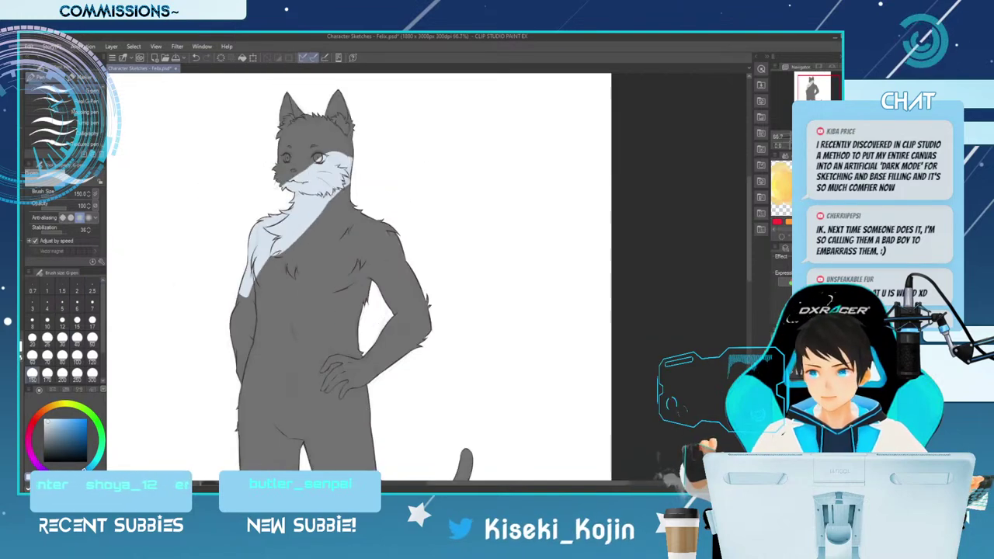
# Cover the rest of the head, torso, arms, legs and tail in light blue, enlarging the pen to size 200 and beyond.
pyautogui.moveTo(359, 166)
pyautogui.mouseDown()
pyautogui.moveTo(288, 156)
pyautogui.moveTo(378, 166)
pyautogui.moveTo(315, 336)
pyautogui.moveTo(424, 278)
pyautogui.mouseUp()
pyautogui.hotkey('ctrl', '-')
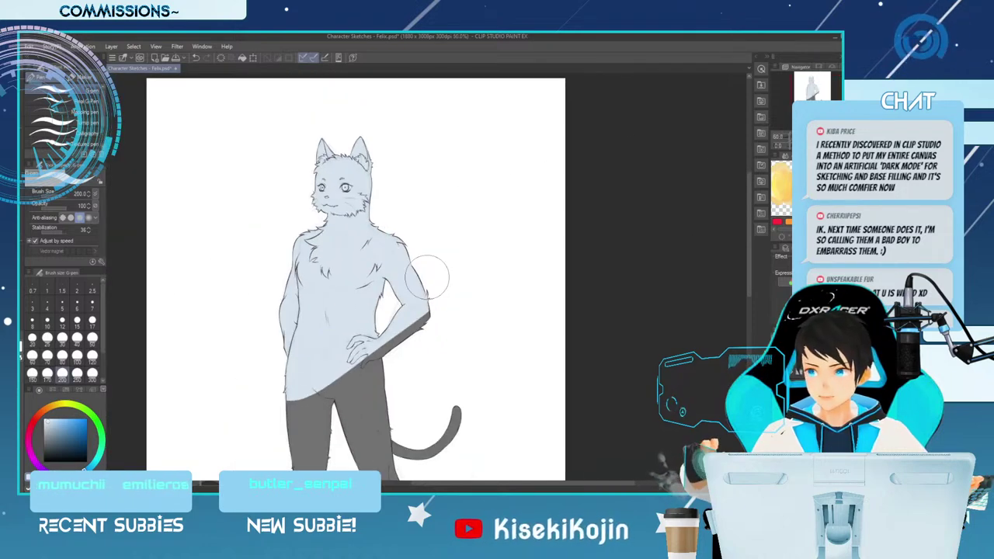
pyautogui.scroll(-2, 426, 277)
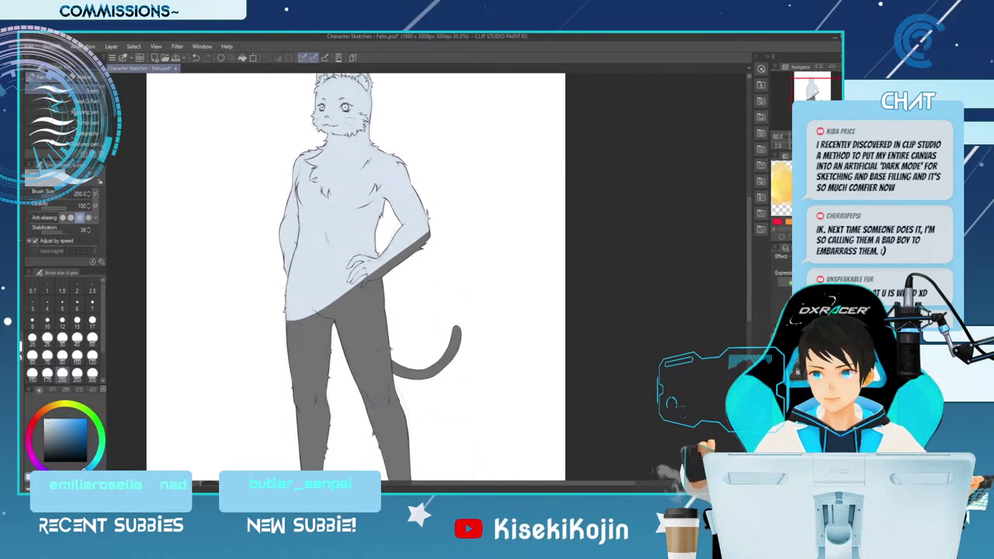
pyautogui.hotkey('ctrl', '-')
pyautogui.press(']')
pyautogui.press(']')
pyautogui.press(']')
pyautogui.press(']')
pyautogui.press(']')
pyautogui.press(']')
pyautogui.press(']')
pyautogui.press(']')
pyautogui.moveTo(415, 281)
pyautogui.mouseDown()
pyautogui.moveTo(310, 419)
pyautogui.moveTo(414, 395)
pyautogui.moveTo(455, 244)
pyautogui.mouseUp()
# Brush a paler tint over the head, torso and legs with a size 300 pen.
pyautogui.click(47, 374)
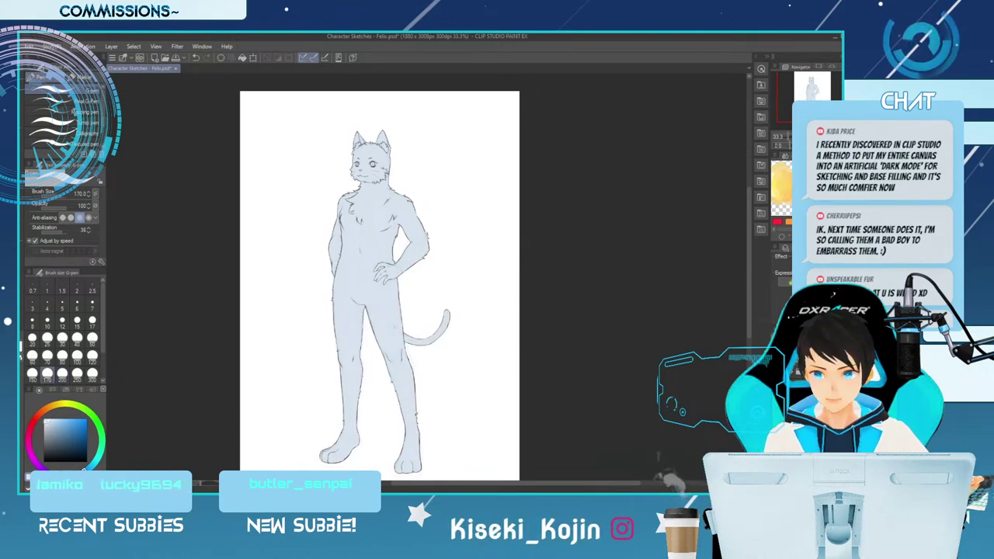
pyautogui.click(91, 374)
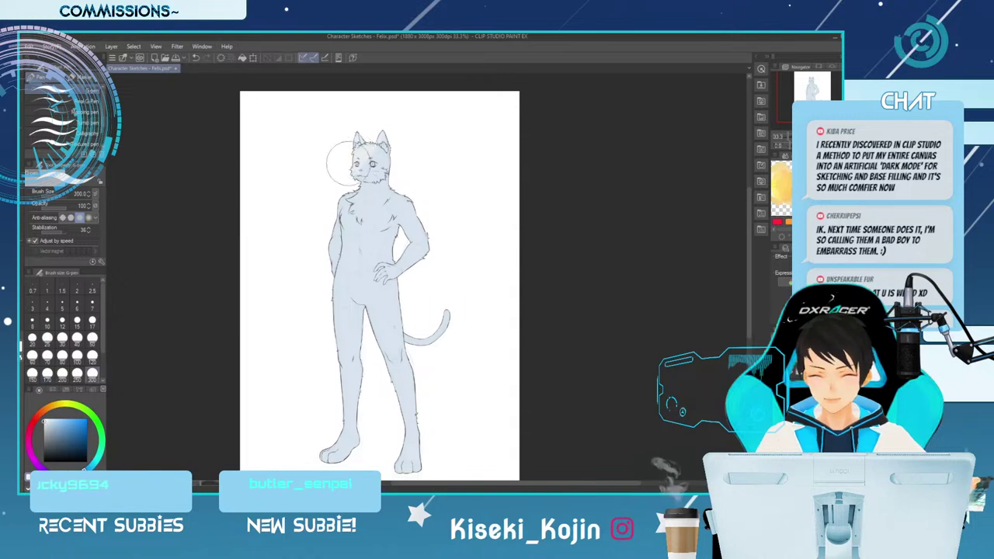
pyautogui.moveTo(352, 207)
pyautogui.mouseDown()
pyautogui.moveTo(315, 269)
pyautogui.moveTo(351, 274)
pyautogui.moveTo(337, 332)
pyautogui.moveTo(340, 317)
pyautogui.moveTo(415, 284)
pyautogui.moveTo(425, 319)
pyautogui.moveTo(328, 427)
pyautogui.mouseUp()
pyautogui.click(92, 356)
pyautogui.press('[')
pyautogui.press('[')
pyautogui.press('[')
# Blend the pale coat colour around the chest and shoulder with the blending brush at size 200.
pyautogui.press('j')
pyautogui.press(']')
pyautogui.press(']')
pyautogui.press(']')
pyautogui.press(']')
pyautogui.press(']')
pyautogui.press(']')
pyautogui.press('[')
pyautogui.moveTo(405, 206); pyautogui.dragTo(394, 193)
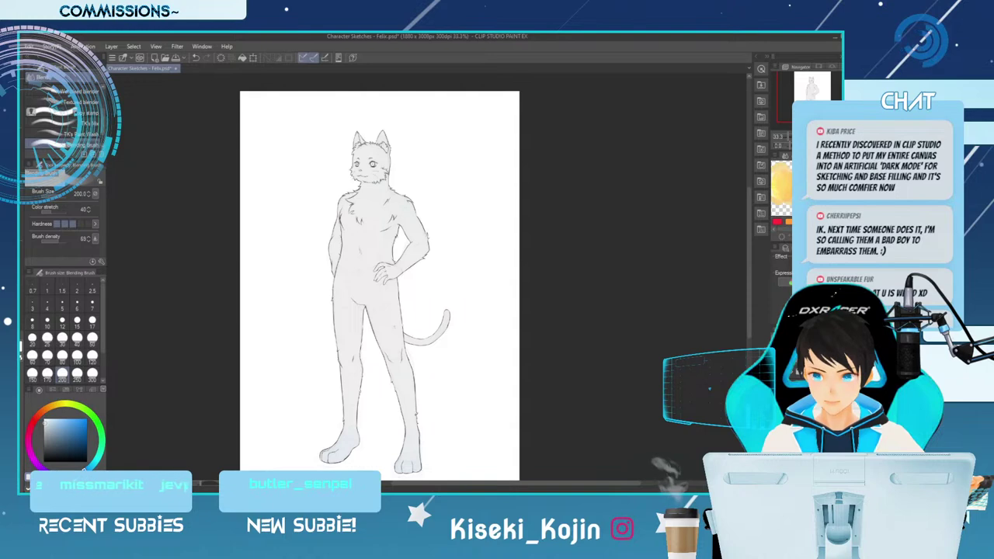
# Paint white over the head, neck and chest with the pen, then soften its edge into the coat with the Blending Brush at size 170.
pyautogui.press('p')
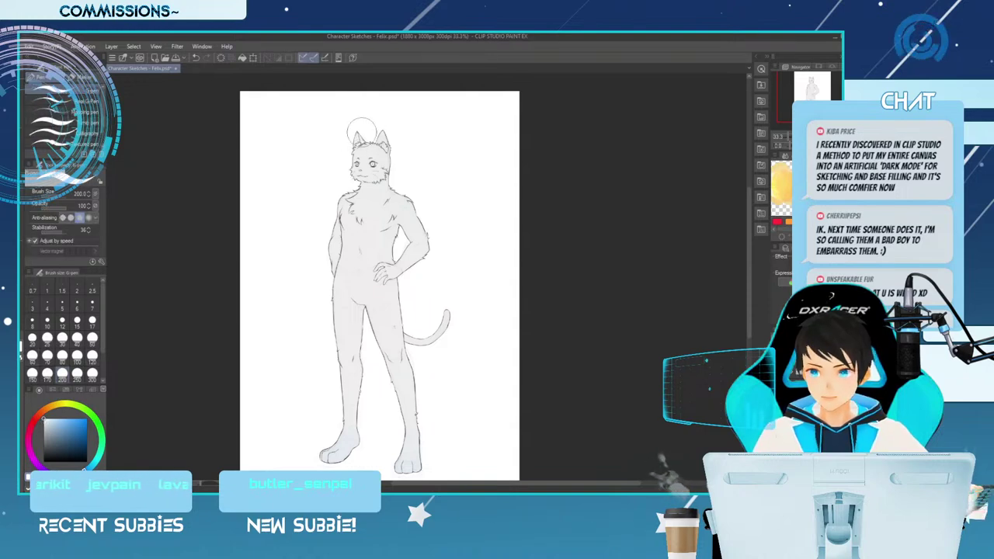
pyautogui.moveTo(368, 176); pyautogui.dragTo(310, 275)
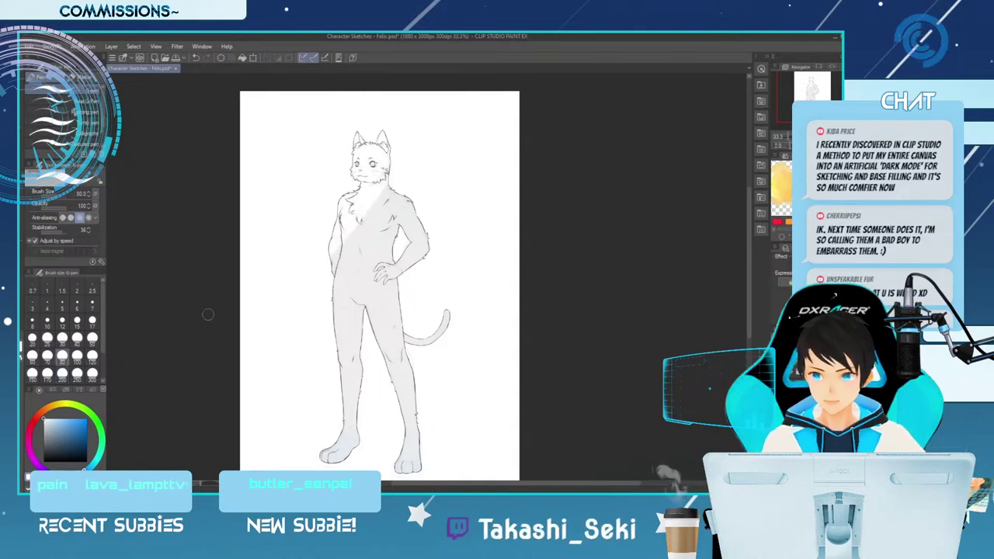
pyautogui.press('j')
pyautogui.moveTo(397, 180)
pyautogui.mouseDown()
pyautogui.moveTo(359, 222)
pyautogui.moveTo(375, 187)
pyautogui.mouseUp()
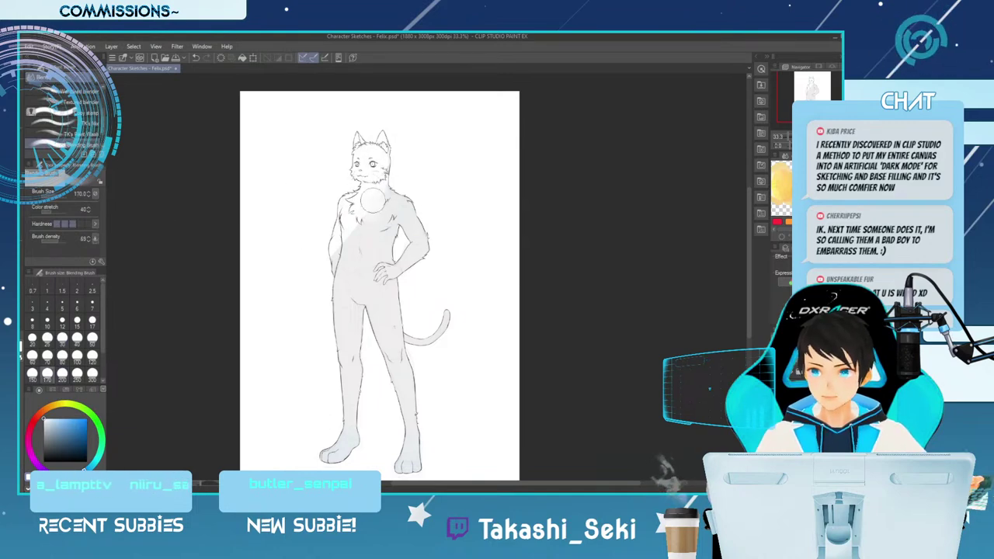
pyautogui.press('[')
pyautogui.moveTo(344, 262); pyautogui.dragTo(363, 208)
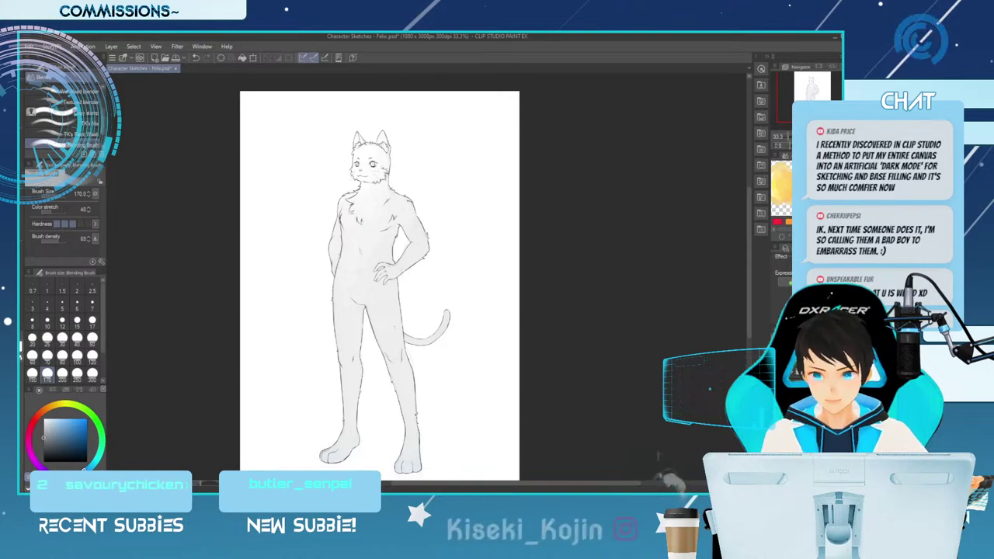
# Fill the canvas area behind the cat with a mid grey.
pyautogui.press('g')
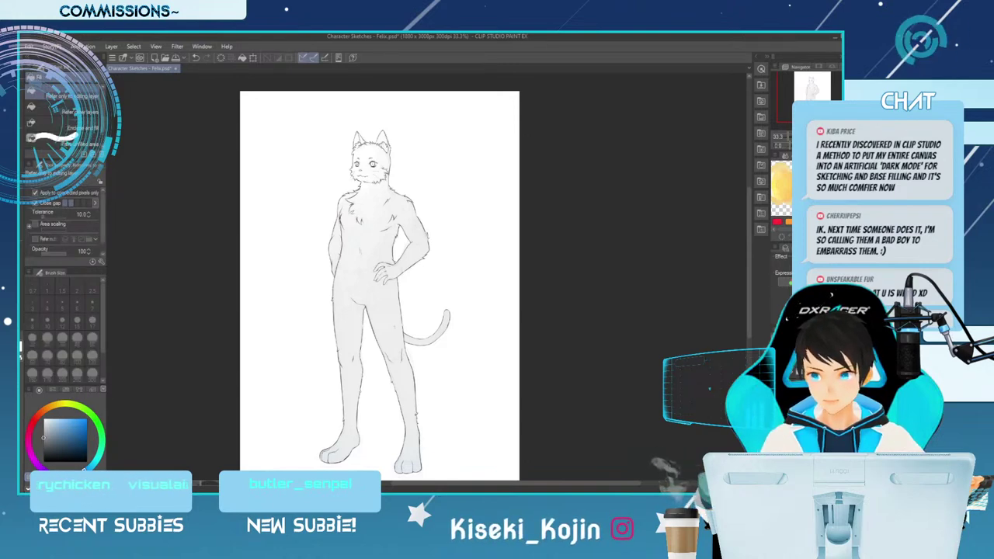
pyautogui.click(395, 327)
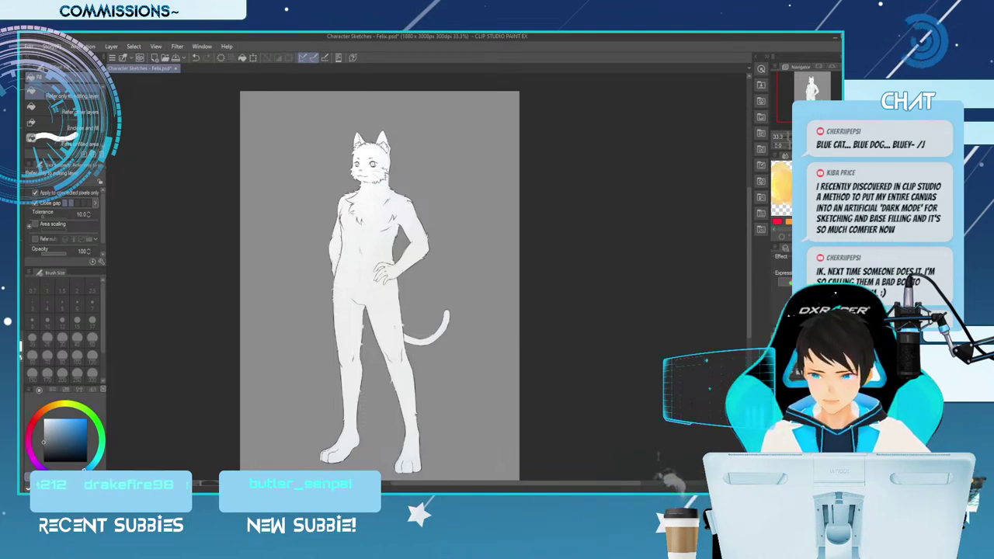
pyautogui.hotkey('alt', 'Delete')
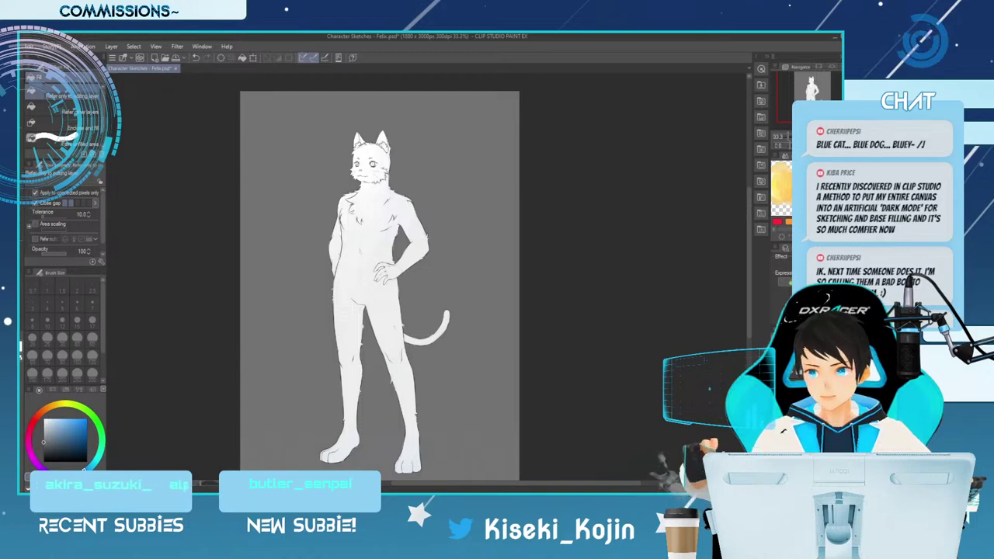
# Clean up the fill edges around the body, legs and feet with the hard eraser at sizes 10 to 12, and save the file.
pyautogui.hotkey('ctrl', '+')
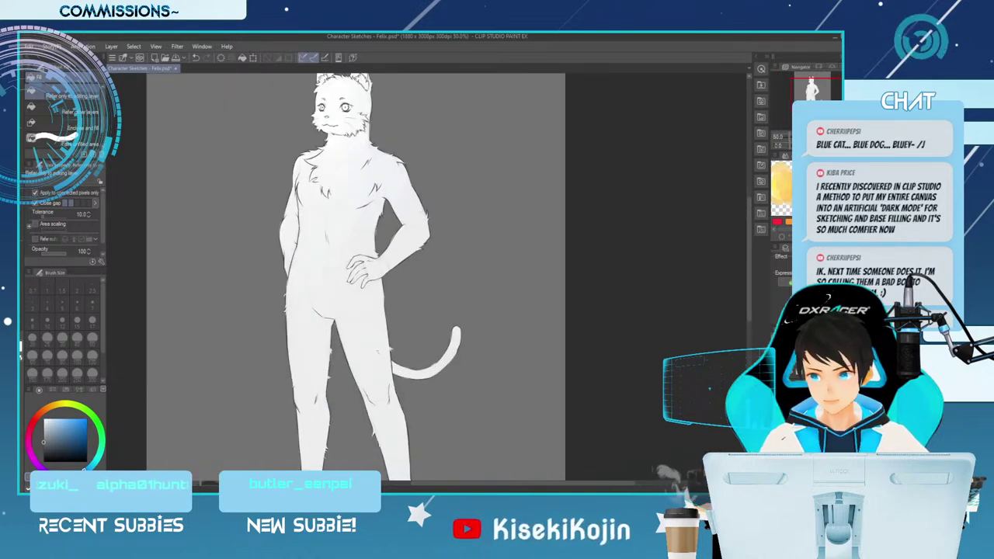
pyautogui.press('e')
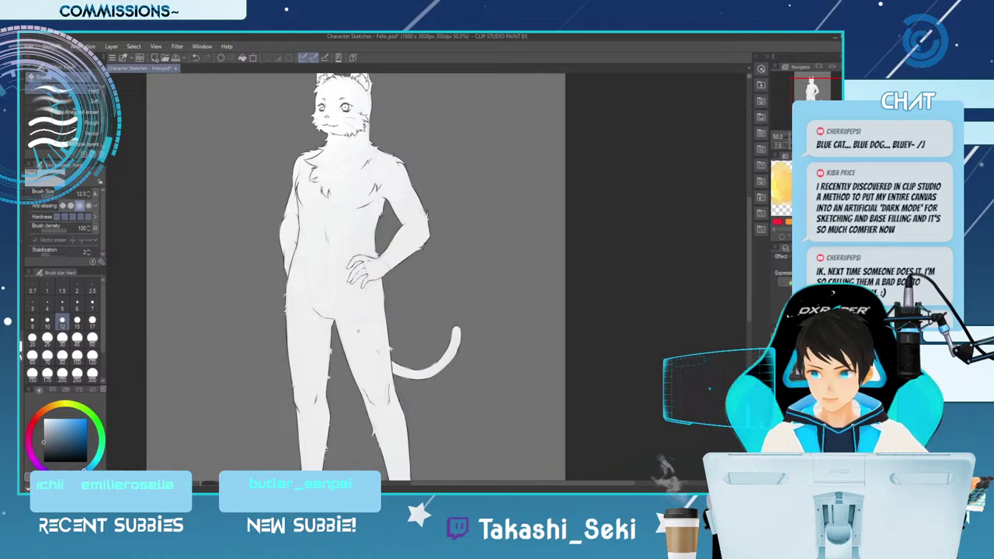
pyautogui.press('[')
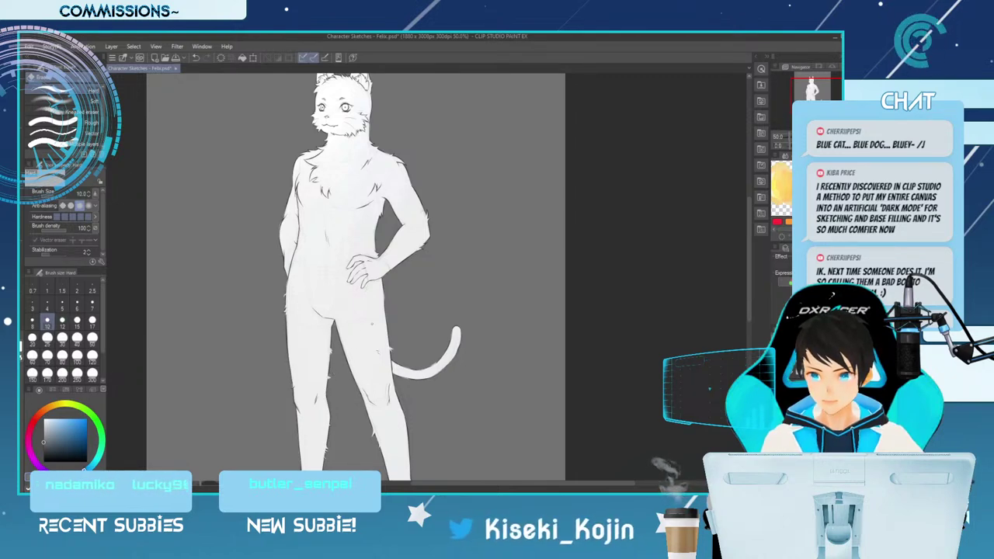
pyautogui.press(']')
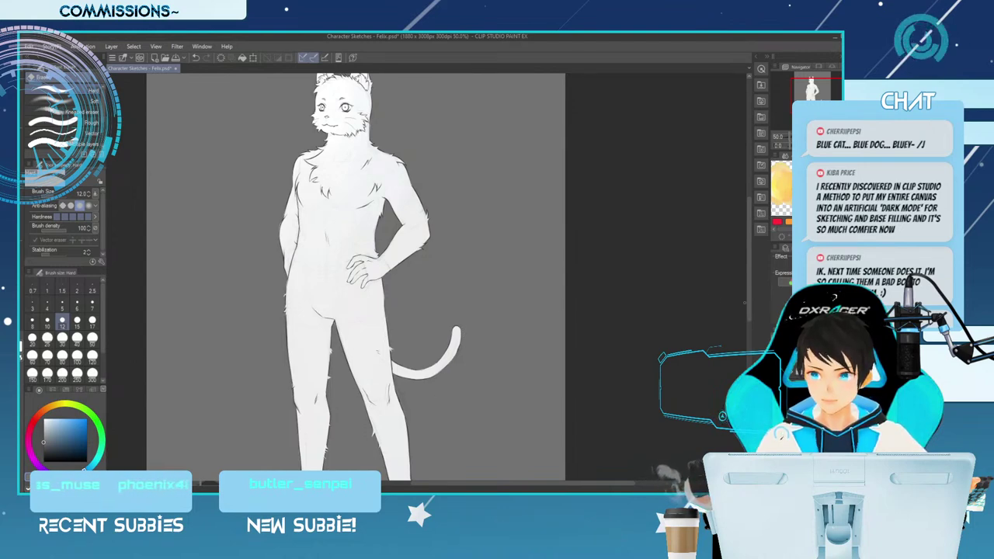
pyautogui.scroll(2, 497, 326)
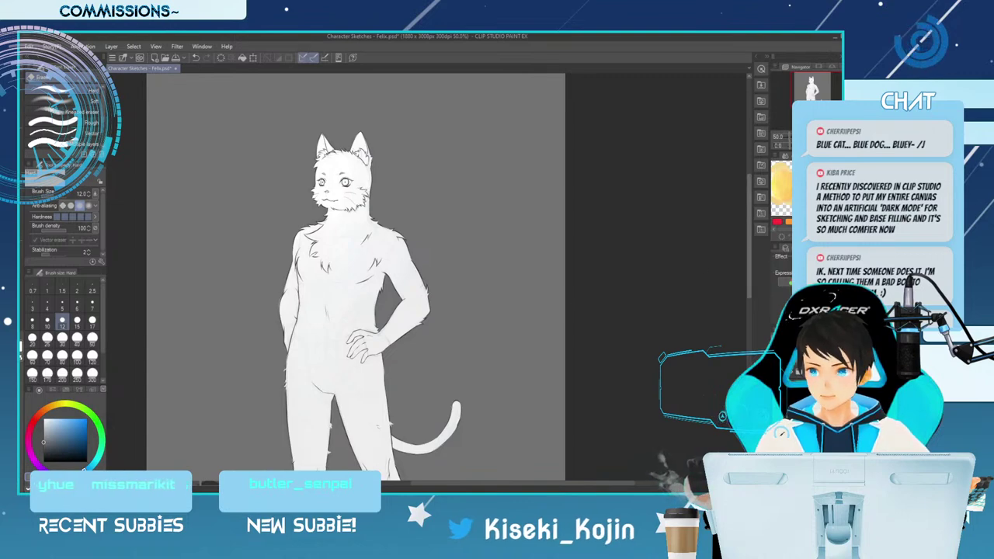
pyautogui.scroll(-5, 354, 405)
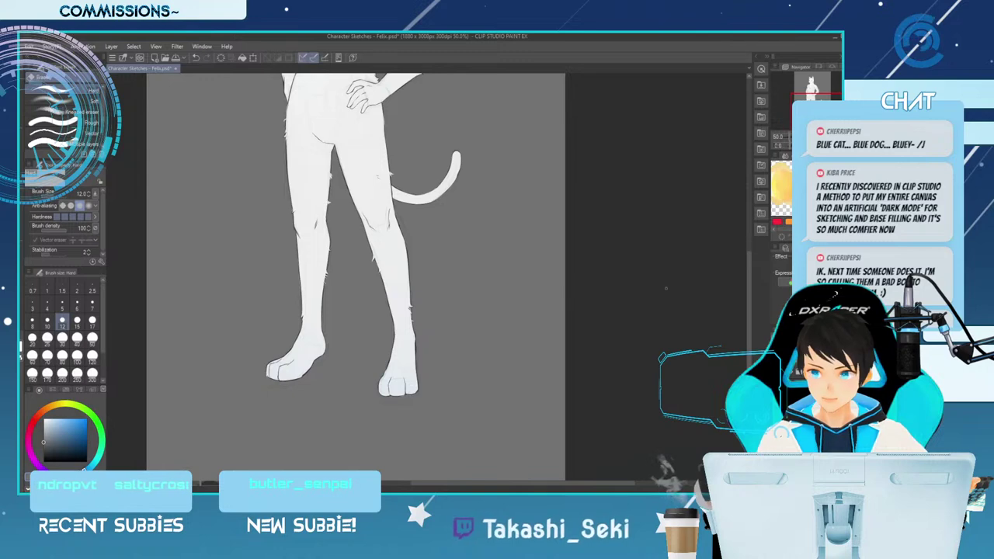
pyautogui.moveTo(749, 310); pyautogui.dragTo(749, 283)
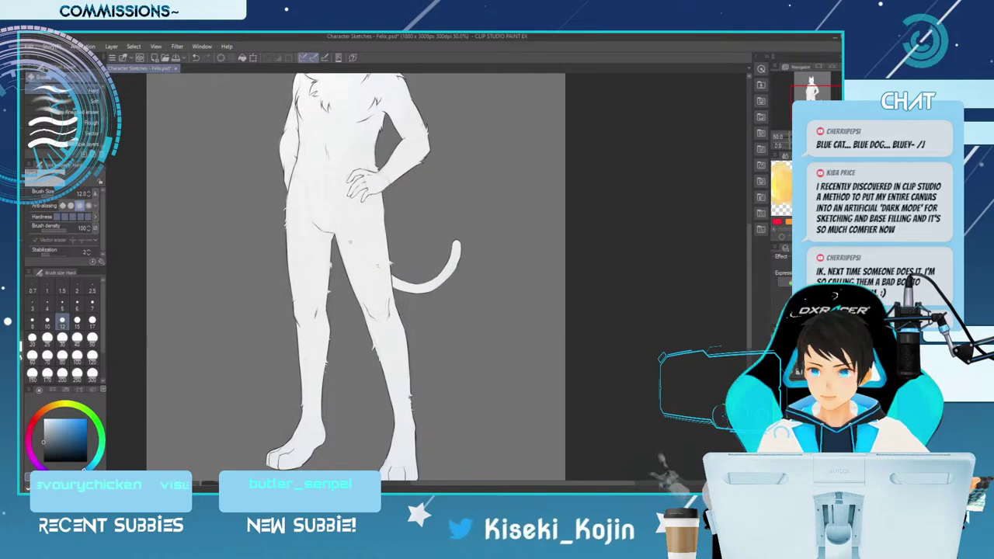
pyautogui.scroll(3, 355, 277)
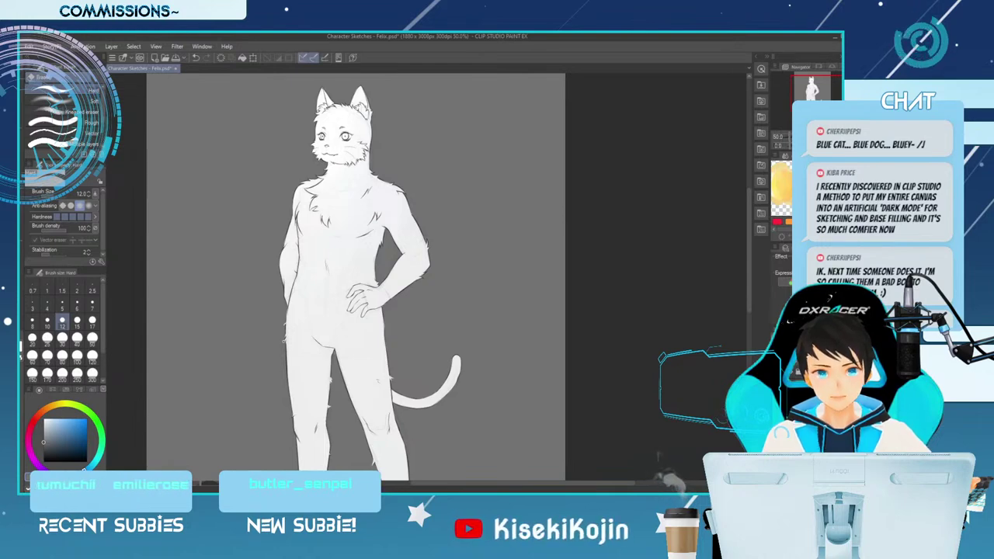
pyautogui.hotkey('ctrl', 's')
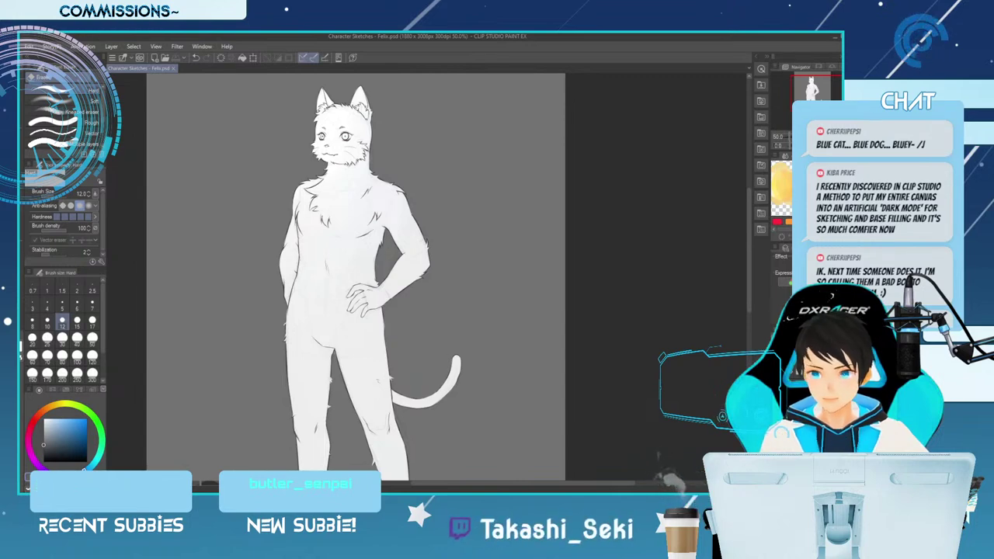
# Tidy the remaining fill edges along the arms and legs with the hard eraser, reducing its size from 12 to 6.
pyautogui.press('g')
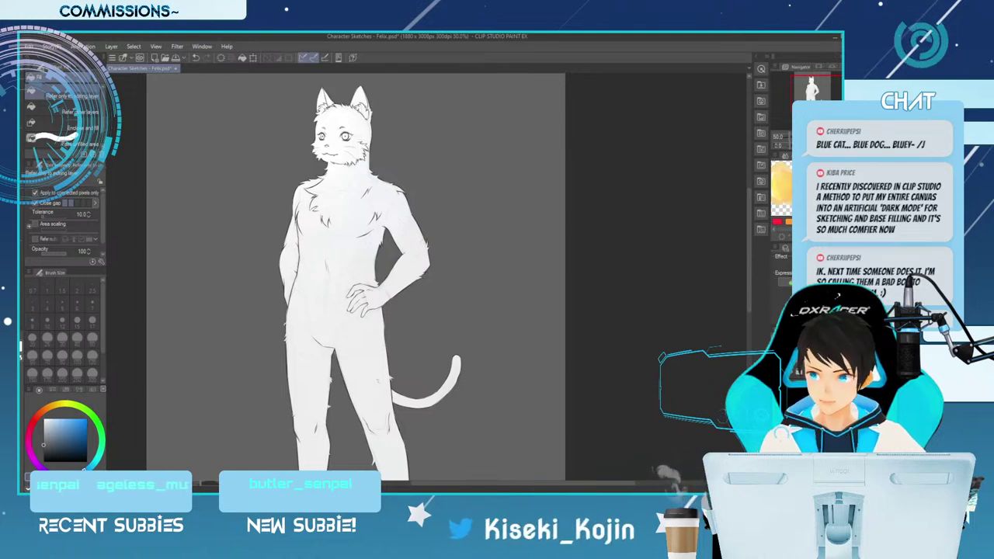
pyautogui.press('e')
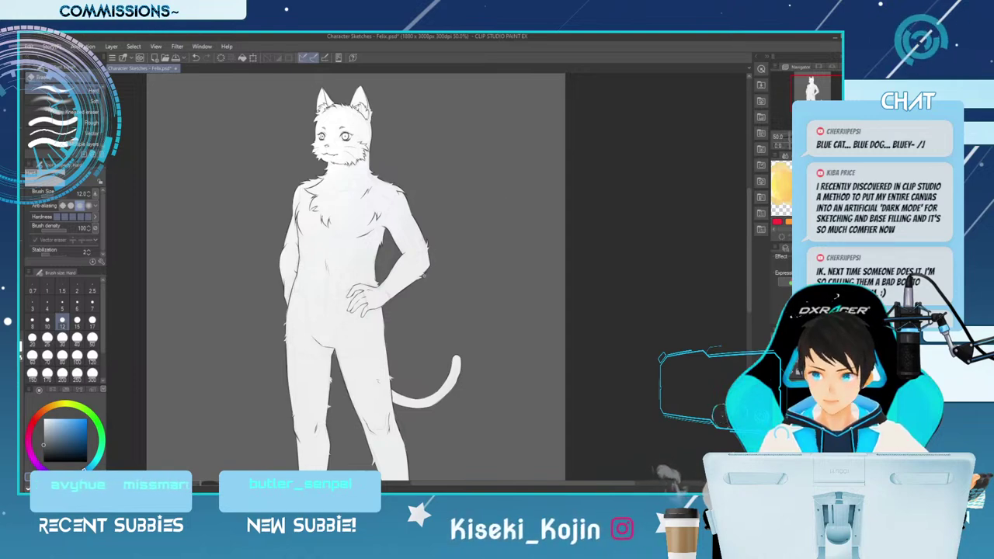
pyautogui.press('[')
pyautogui.press('[')
pyautogui.press('[')
pyautogui.press('[')
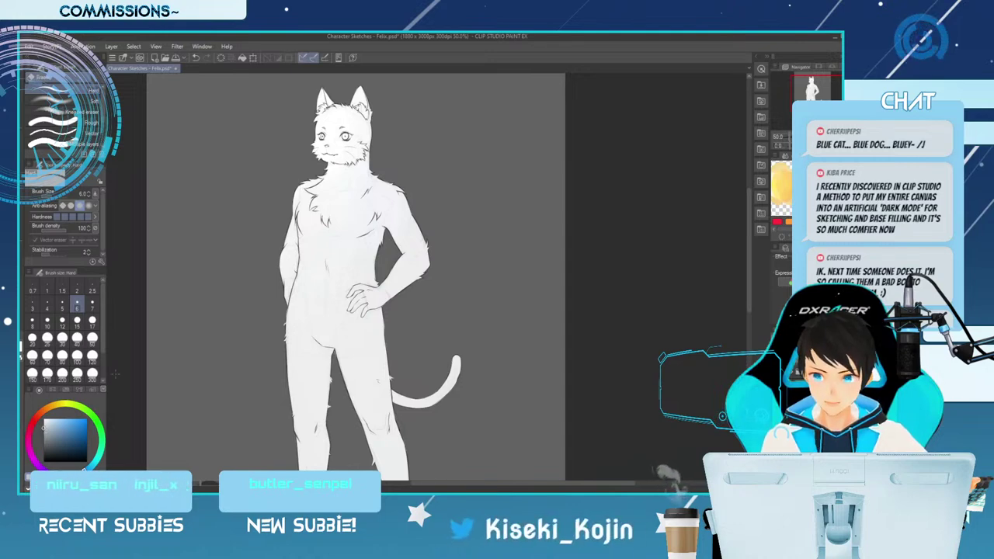
# Choose a pale blue-grey and paint shading along the side of the head beside the cheek with the pen at size 15.
pyautogui.scroll(1, 355, 277)
pyautogui.scroll(3, 549, 265)
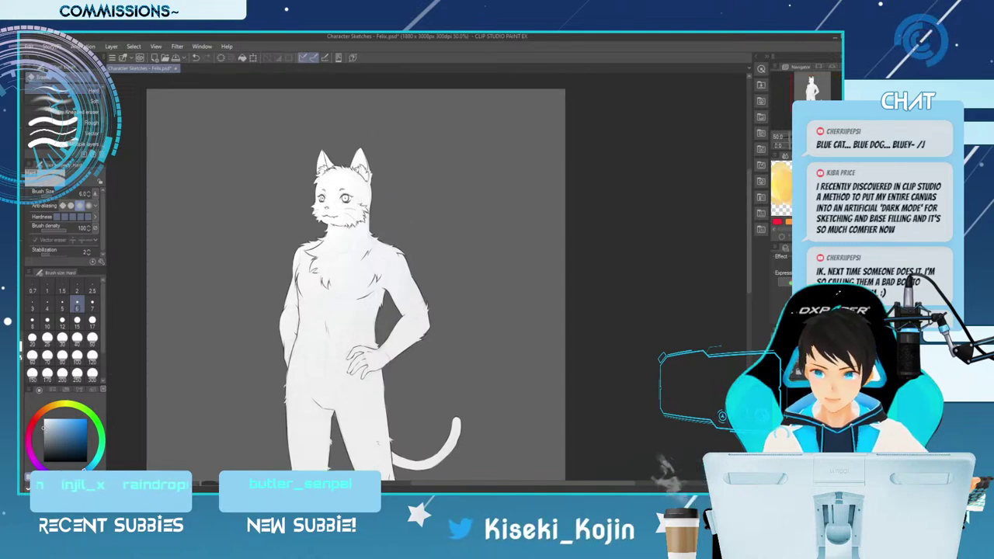
pyautogui.click(53, 405)
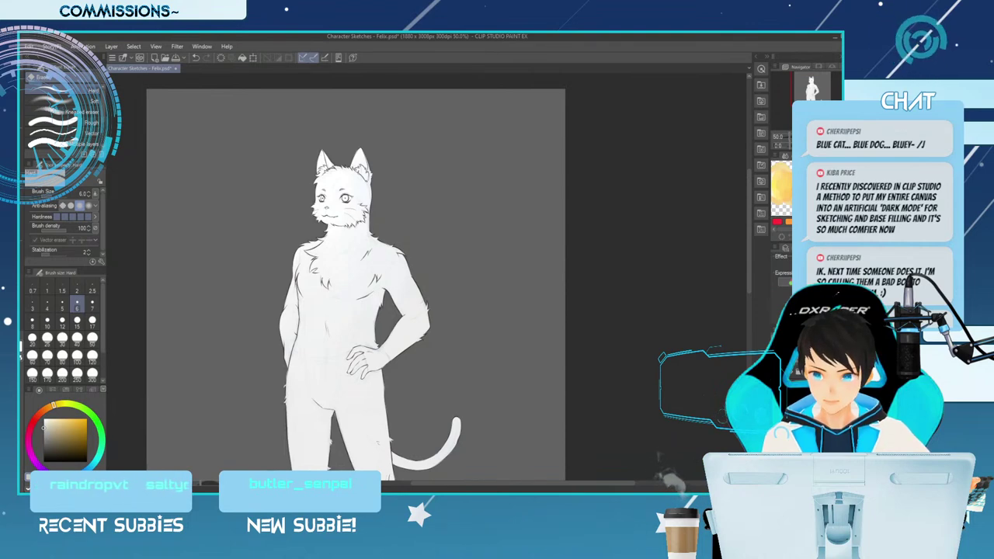
pyautogui.click(86, 469)
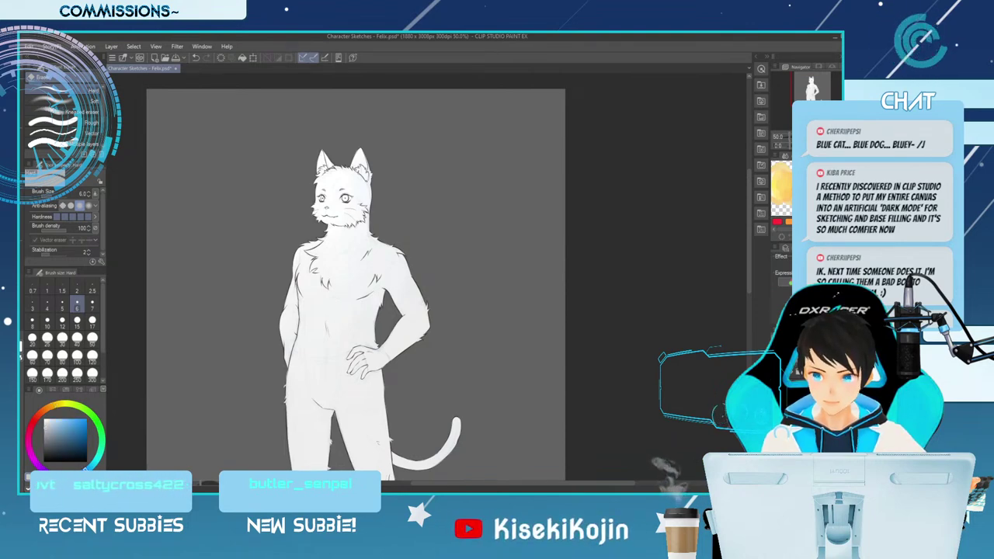
pyautogui.press('p')
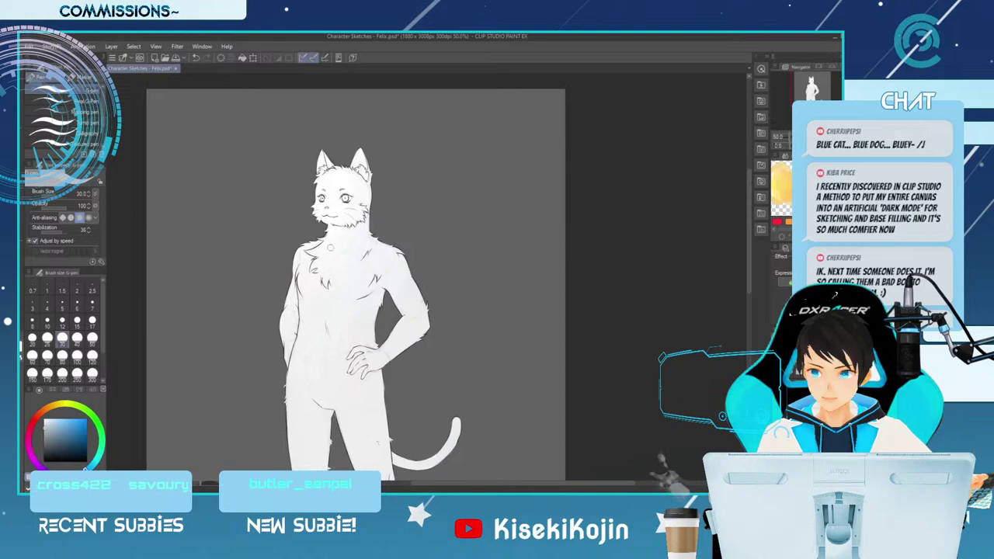
pyautogui.press('[')
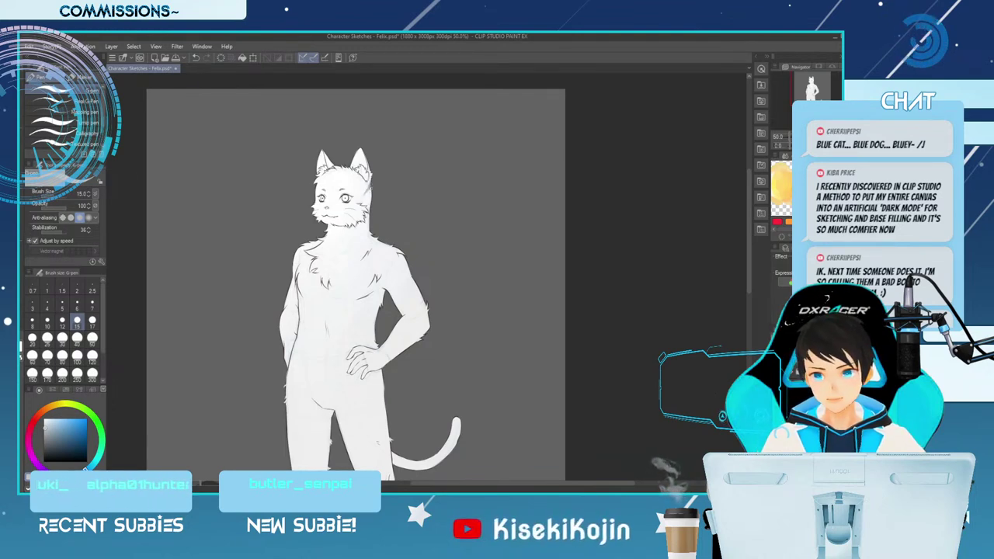
# Blend the shading on the side of the head with the TK's Mix brush, varying its size between 17 and 25.
pyautogui.press('j')
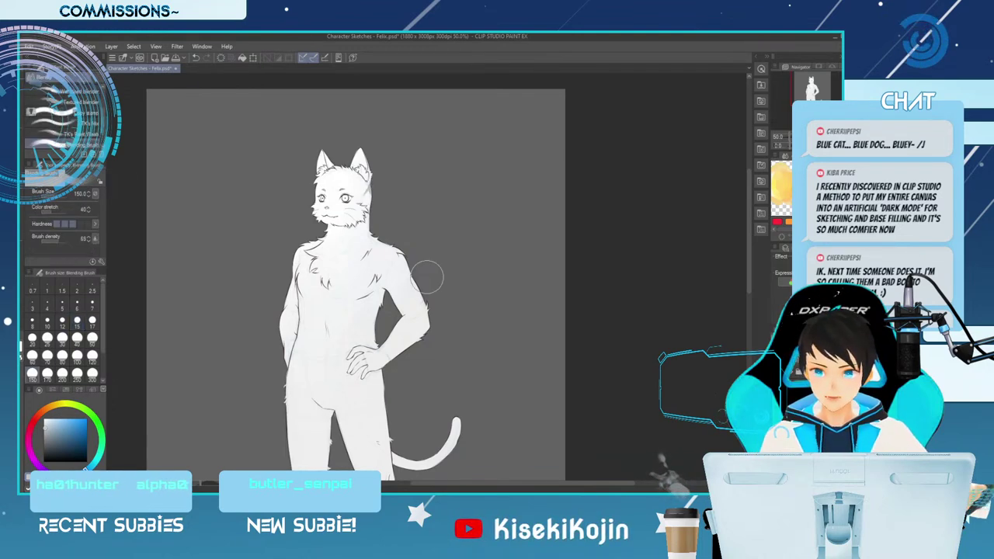
pyautogui.press('[')
pyautogui.scroll(1, 74, 116)
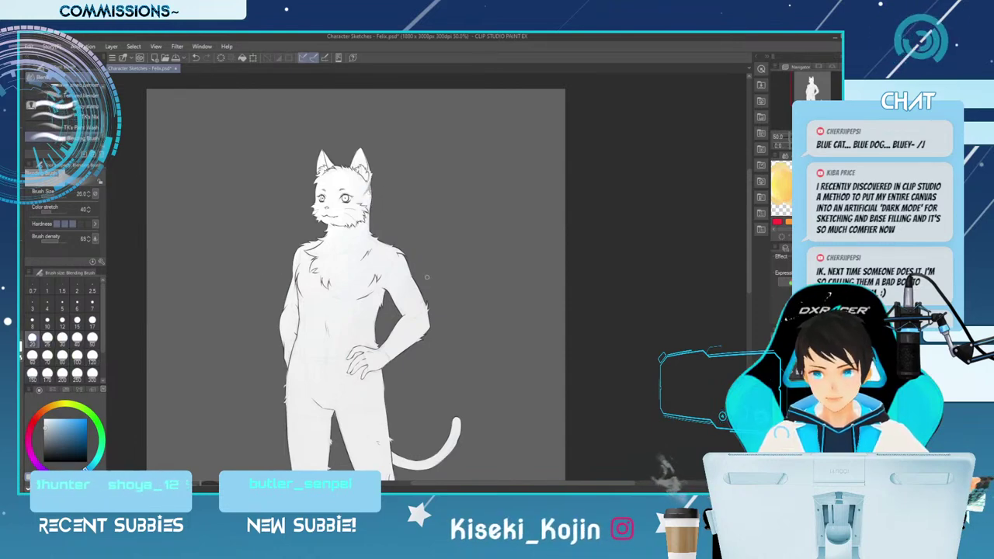
pyautogui.click(78, 115)
pyautogui.press(']')
pyautogui.press(']')
pyautogui.press(']')
pyautogui.press(']')
pyautogui.press(']')
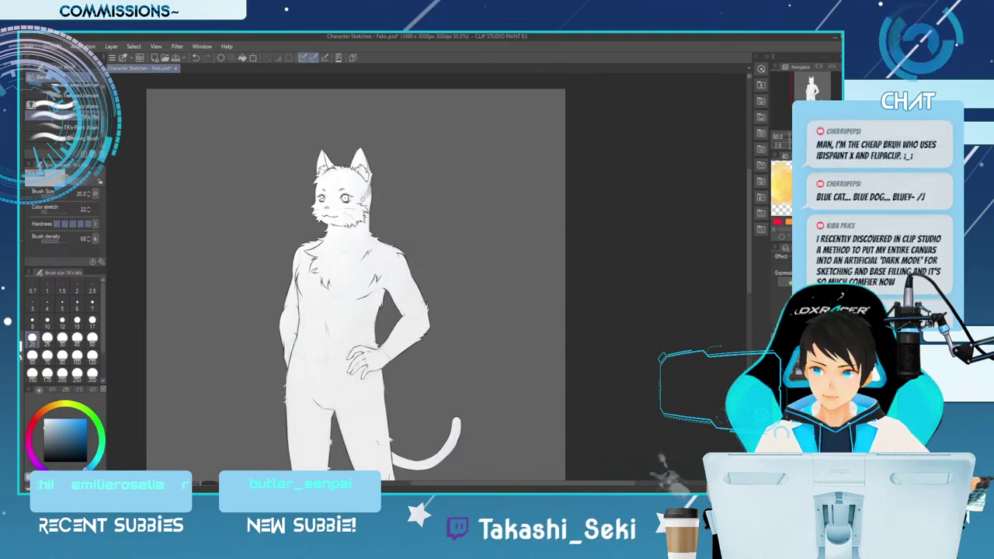
pyautogui.press('[')
pyautogui.press('[')
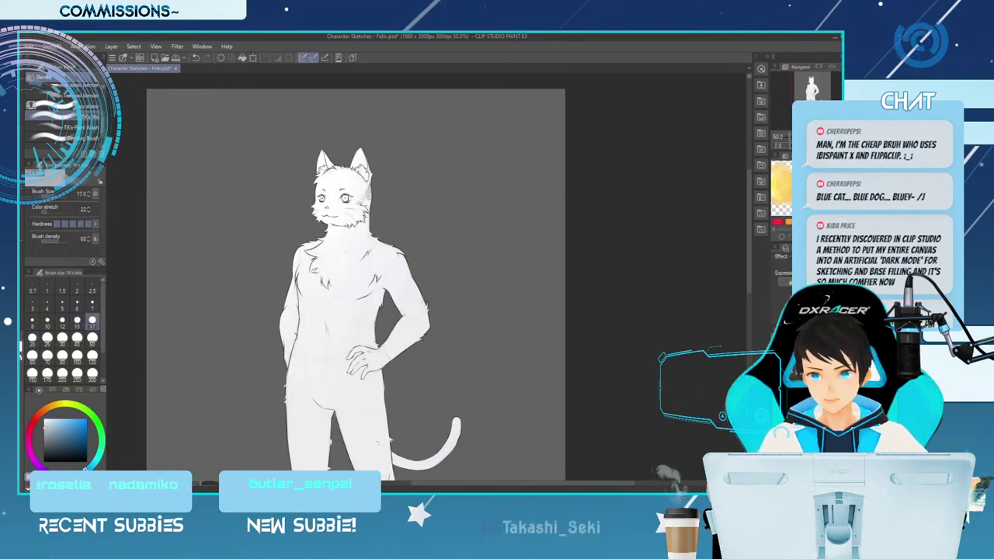
pyautogui.press(']')
pyautogui.press(']')
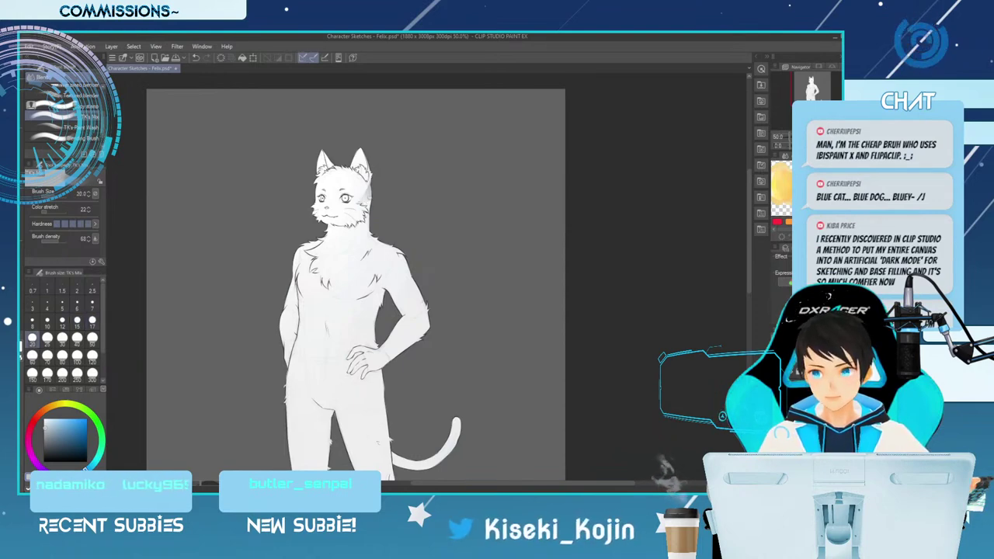
pyautogui.press('[')
pyautogui.press(']')
pyautogui.press(']')
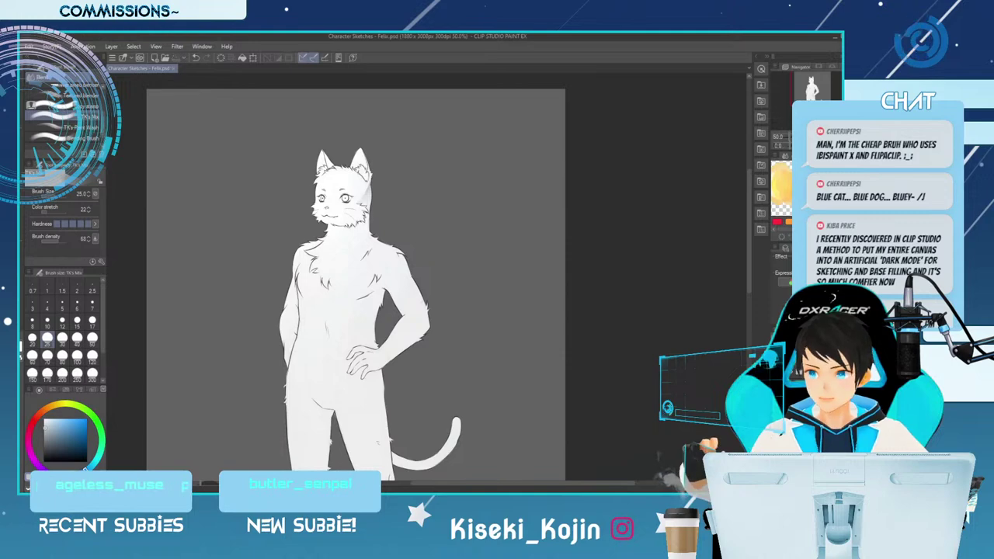
# Paint pale blue-grey shading on the neck beneath the chin with the pen, varying its size between 10 and 17.
pyautogui.hotkey('ctrl', '+')
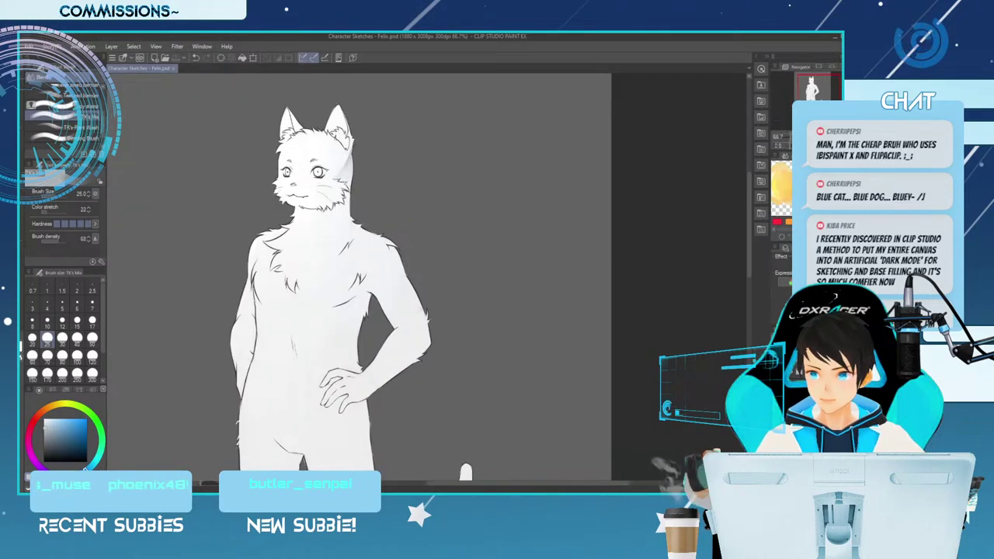
pyautogui.scroll(2, 359, 280)
pyautogui.press('p')
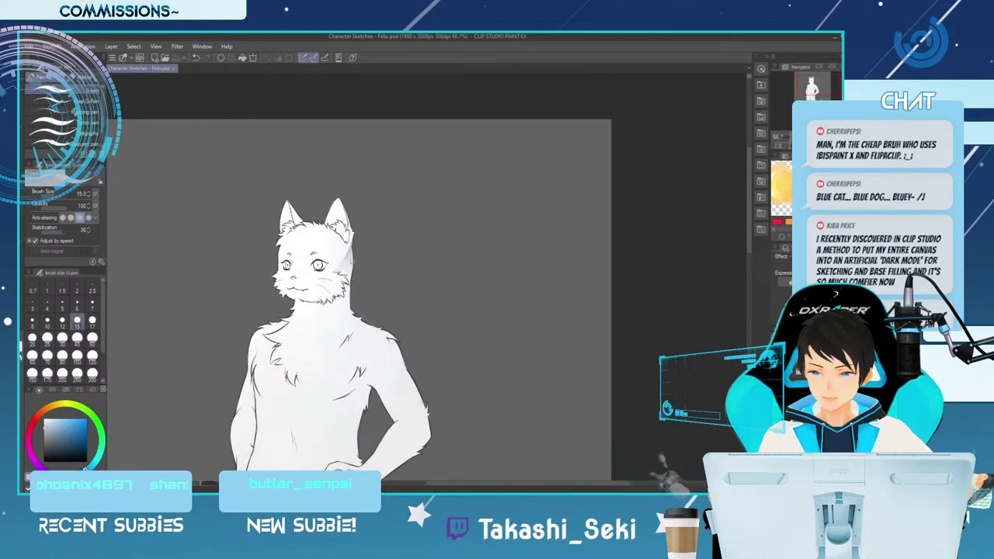
pyautogui.press(']')
pyautogui.press(']')
pyautogui.press('[')
pyautogui.press(']')
pyautogui.hotkey('ctrl', 'g')
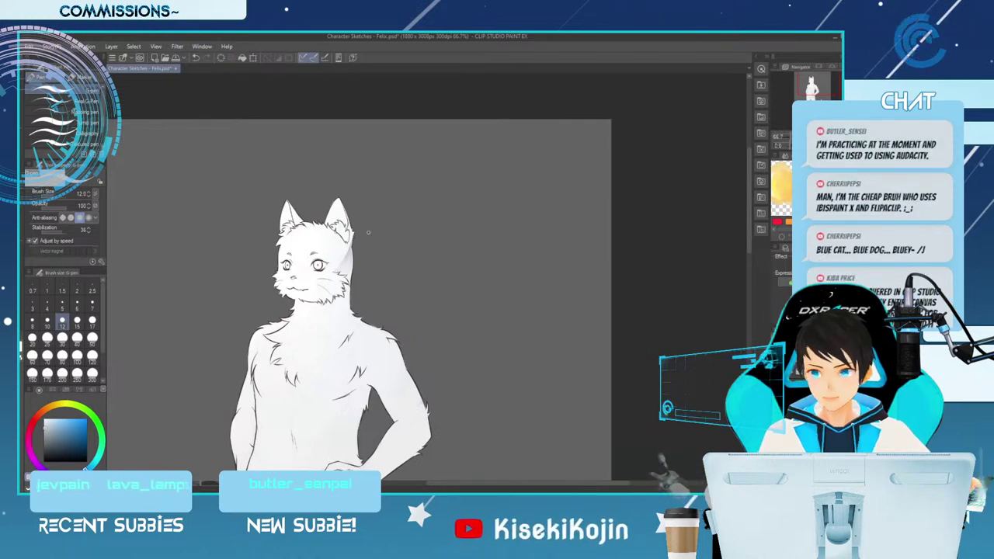
pyautogui.press('e')
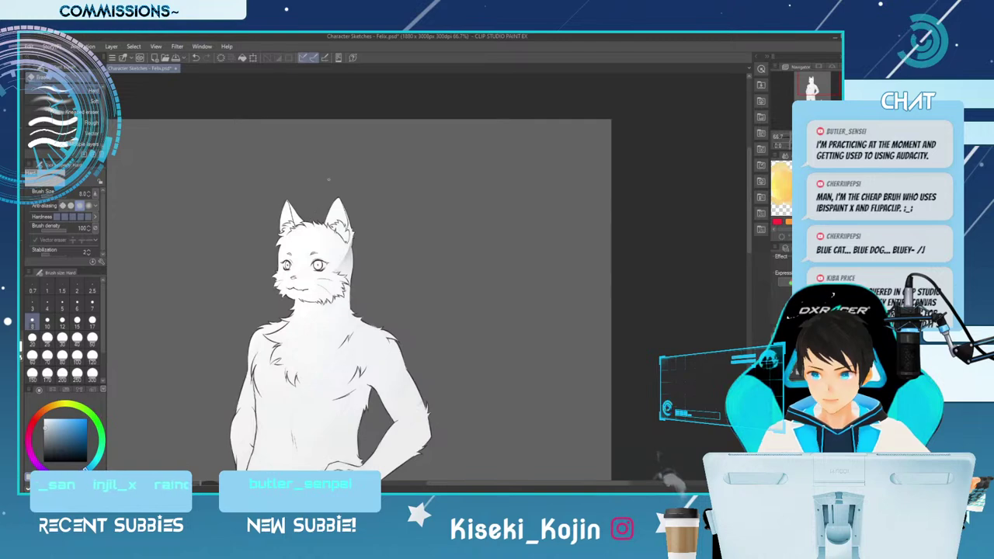
pyautogui.press('p')
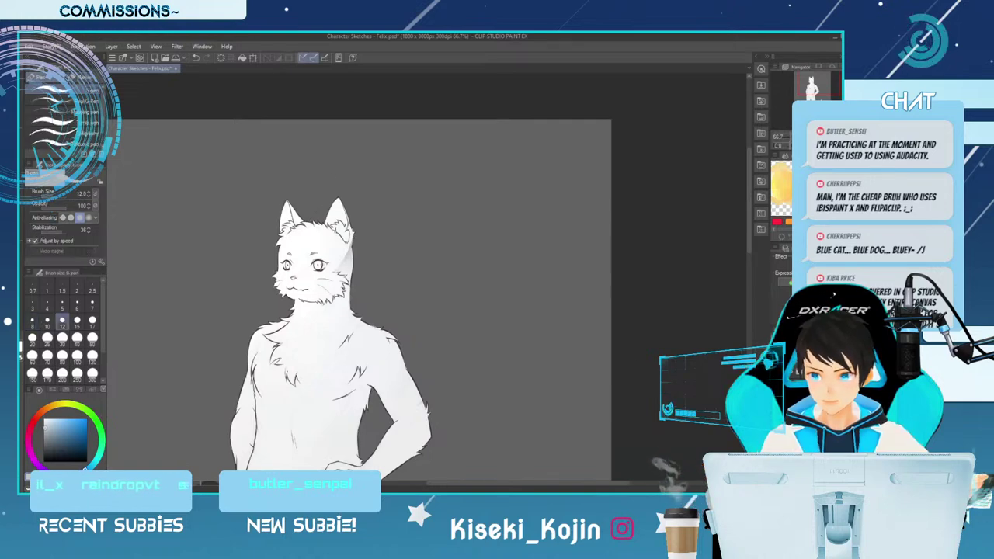
pyautogui.press(']')
pyautogui.press(']')
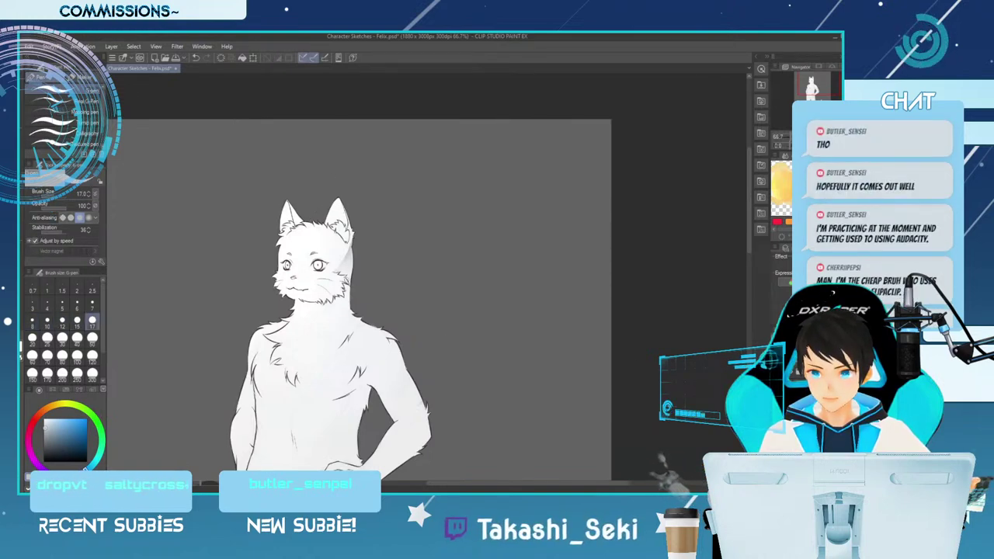
pyautogui.press('[')
pyautogui.press('[')
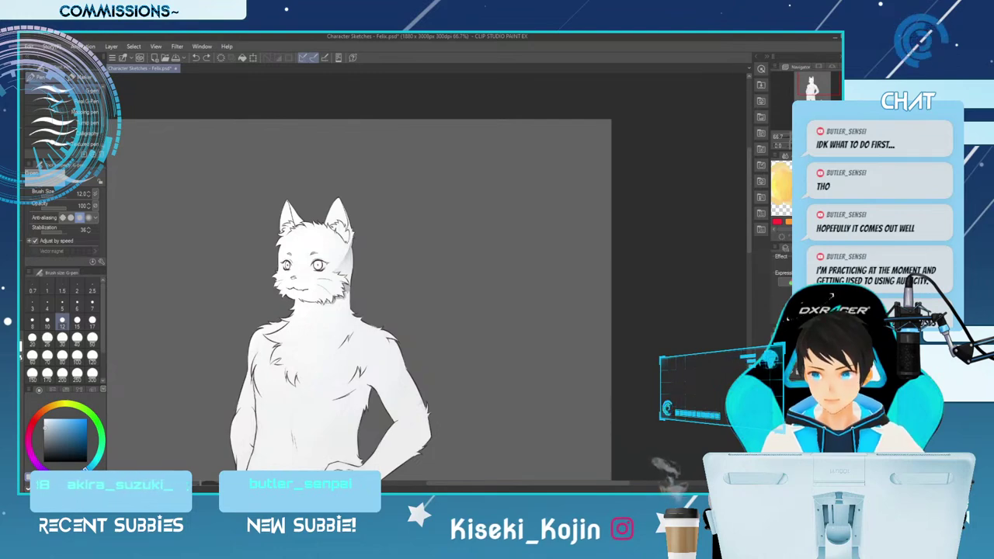
pyautogui.press('[')
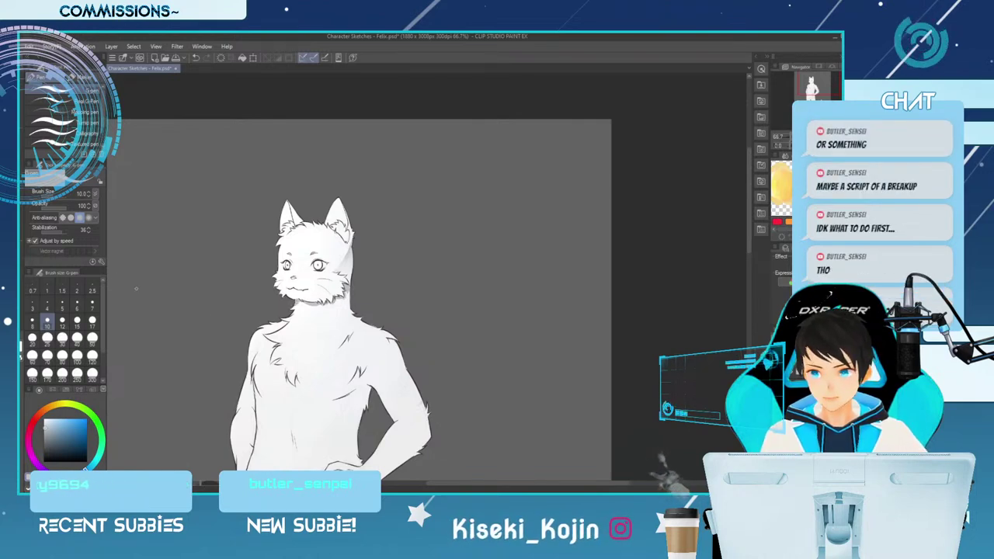
# Blend the shading beneath the chin with the TK's Mix brush at sizes 10 and 12.
pyautogui.press('j')
pyautogui.press('[')
pyautogui.press('[')
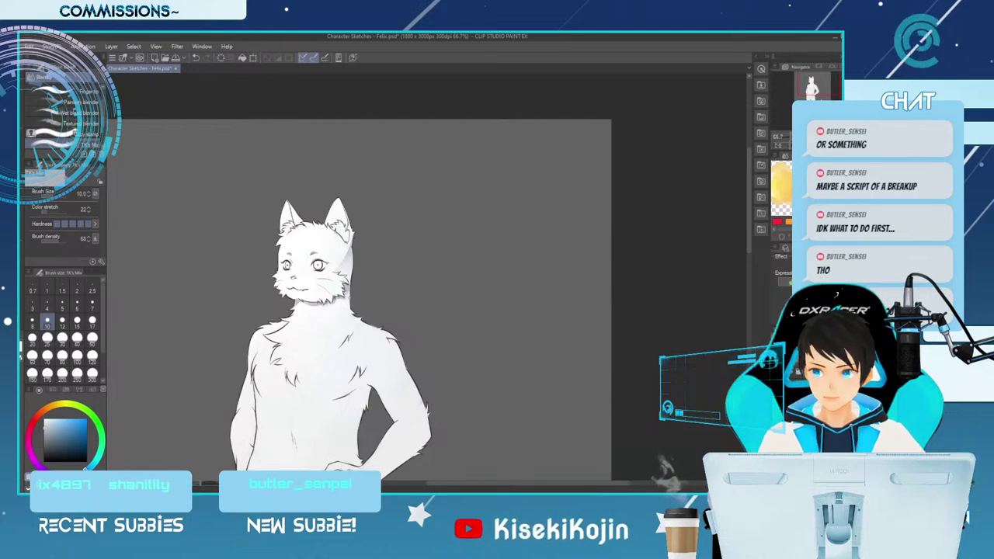
pyautogui.press(']')
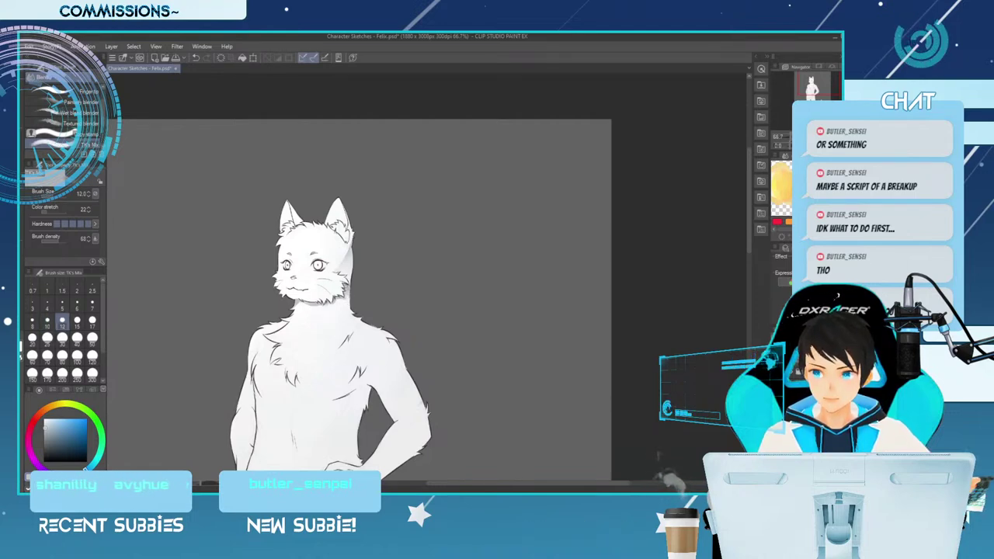
# Touch up the neck shading with the pen at size 10 and soften it with TK's Mix at sizes 8 to 17.
pyautogui.press('p')
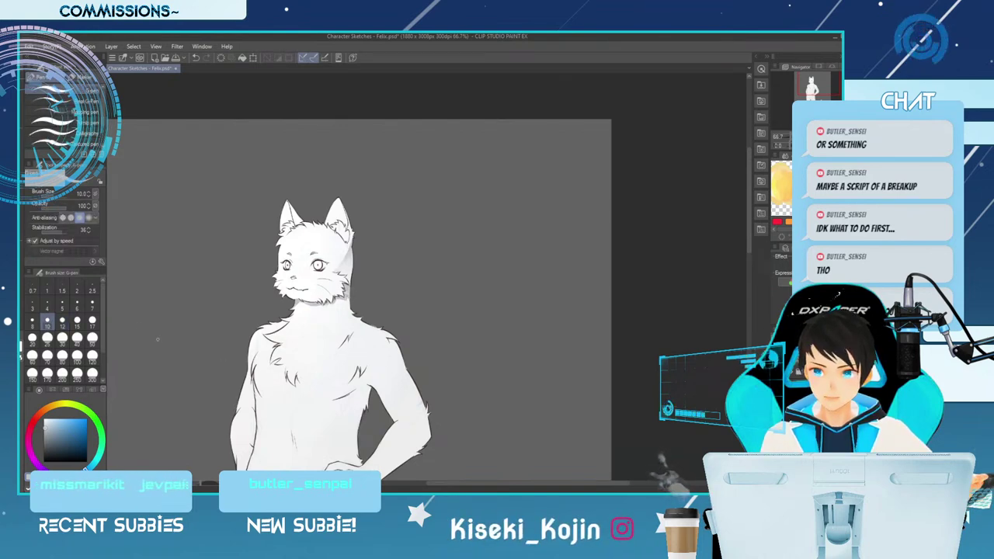
pyautogui.press('j')
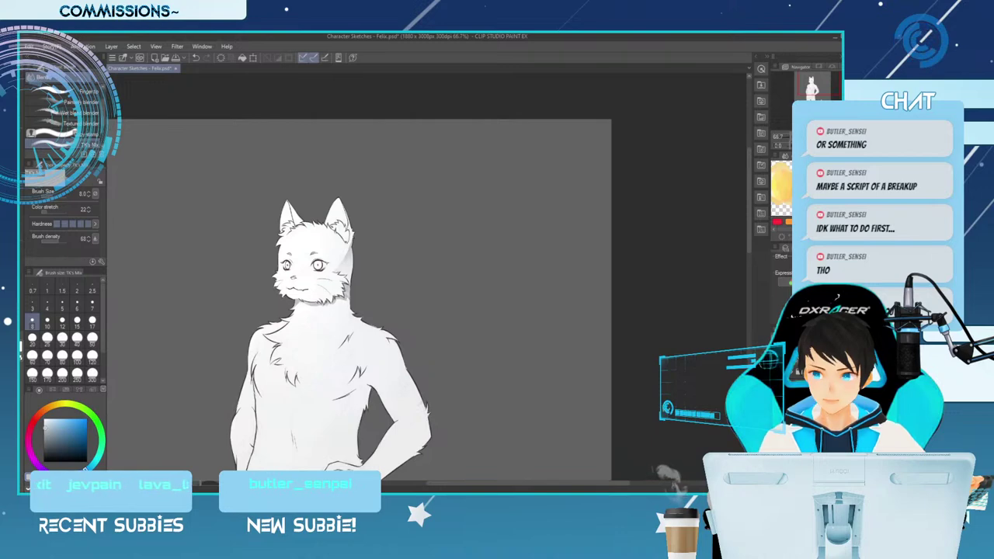
pyautogui.press(']')
pyautogui.press(']')
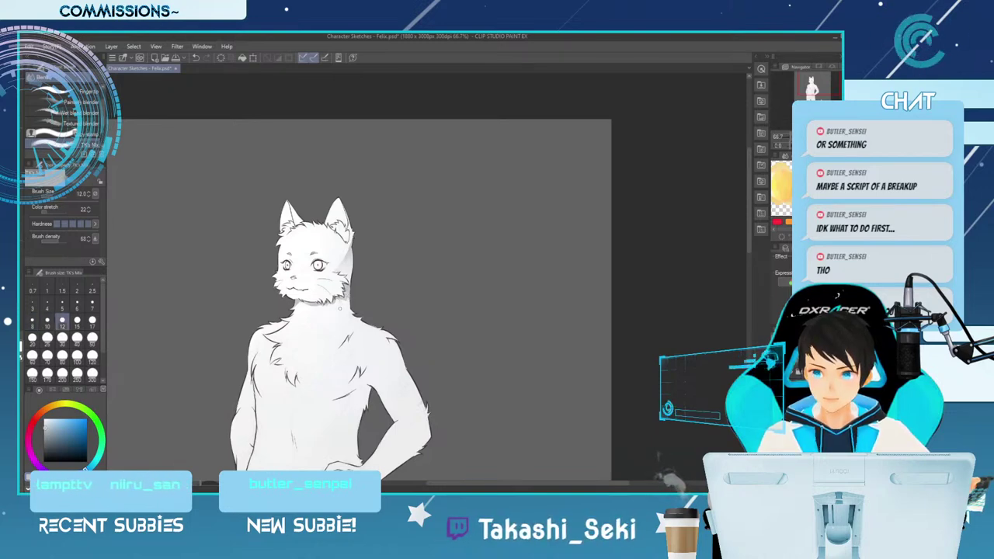
pyautogui.press(']')
pyautogui.press(']')
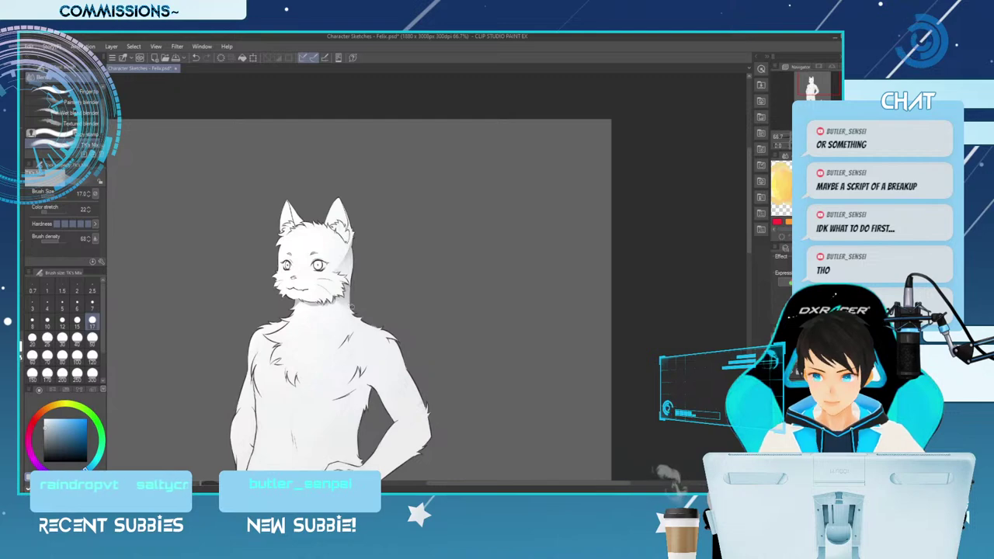
# Paint fur shading down the side of the neck with the size 12 pen and blend it with TK's Mix at sizes 10 to 17.
pyautogui.press('p')
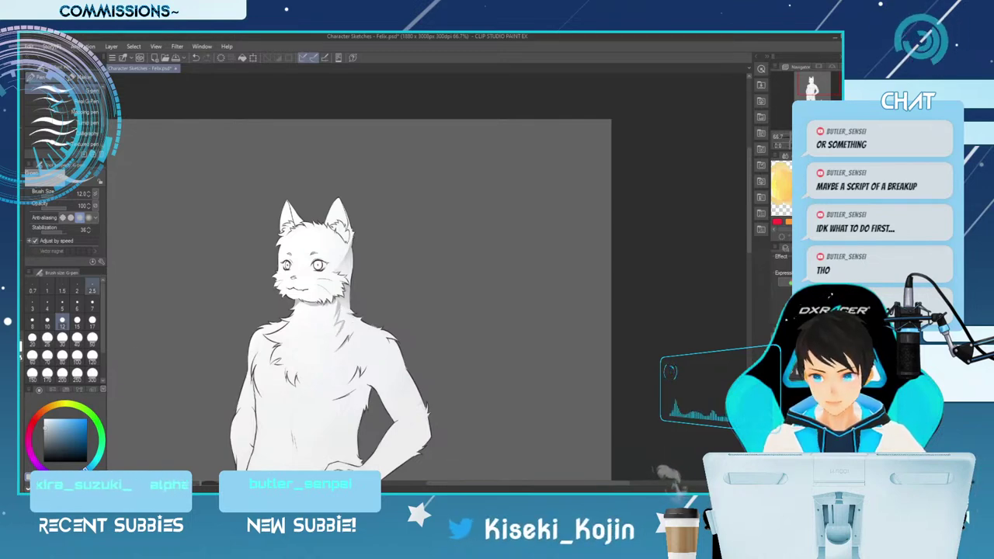
pyautogui.press('b')
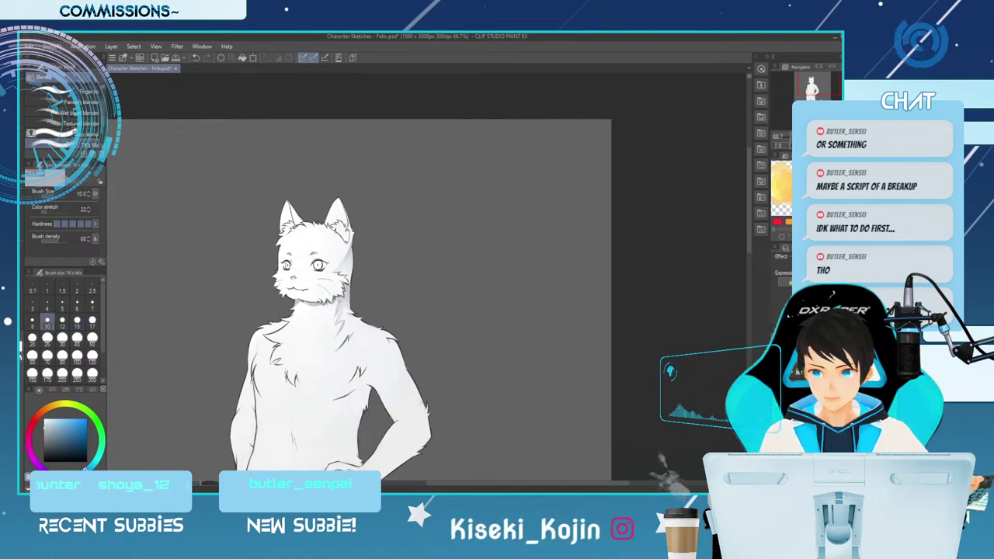
pyautogui.press(']')
pyautogui.press(']')
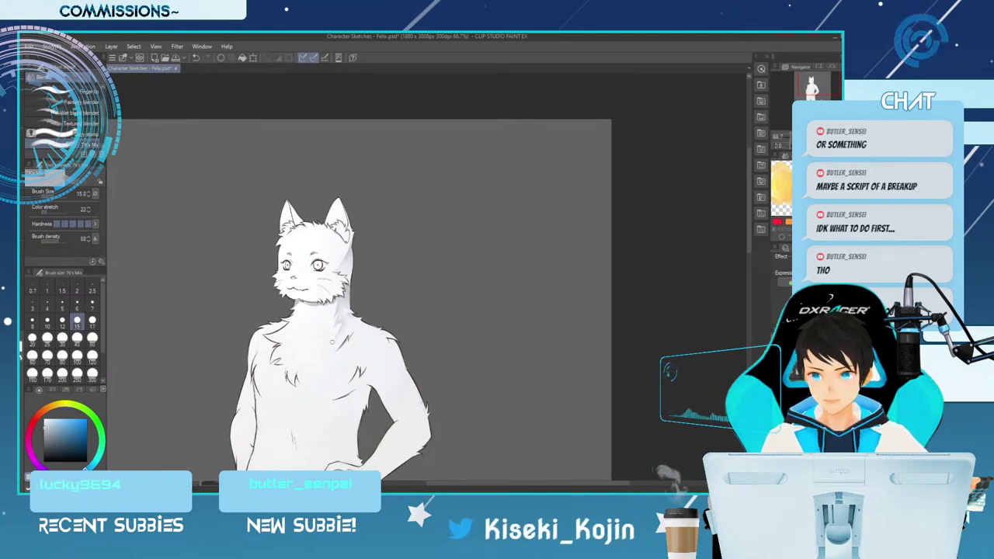
pyautogui.press(']')
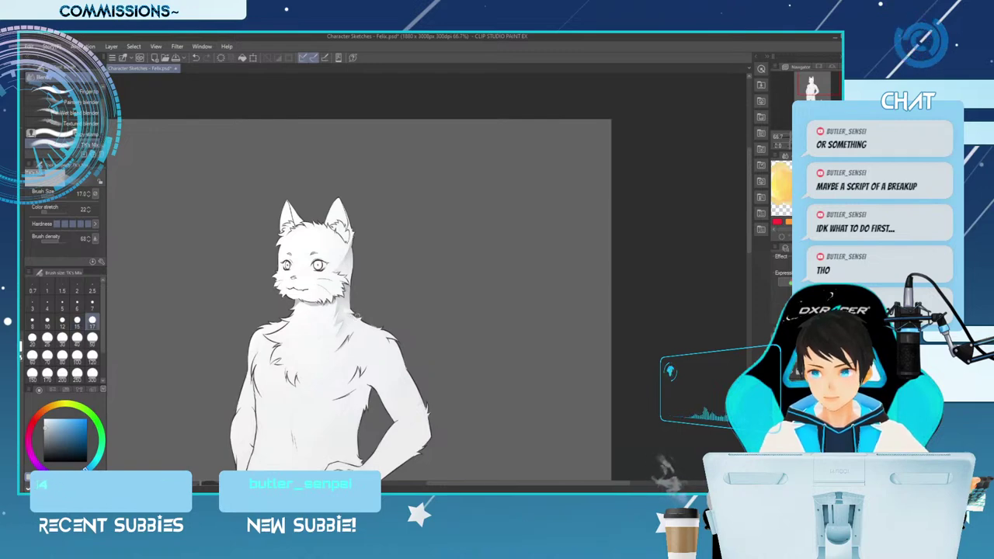
pyautogui.press('[')
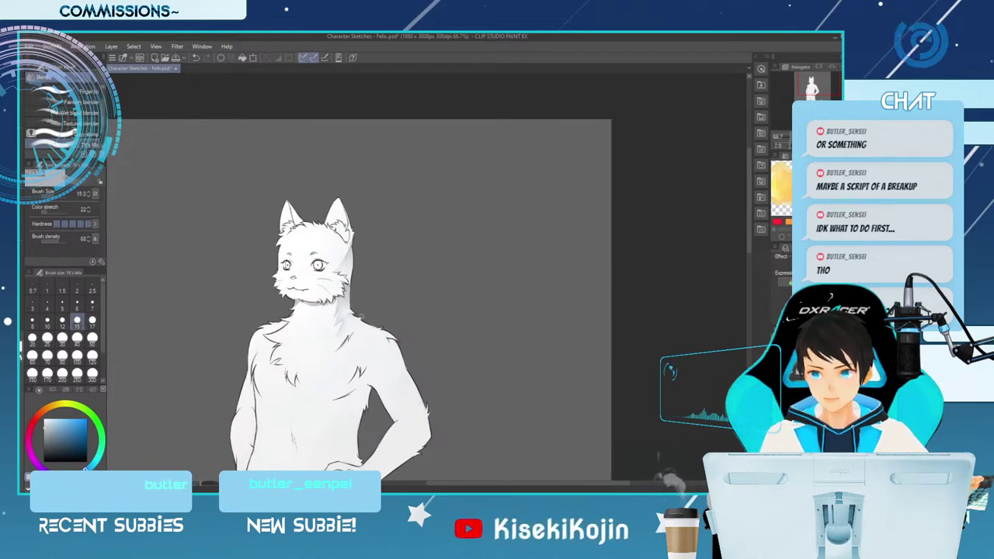
# Add shading strokes where the neck meets the shoulder with the pen at size 10 and clean them with the size 8 hard eraser.
pyautogui.press('p')
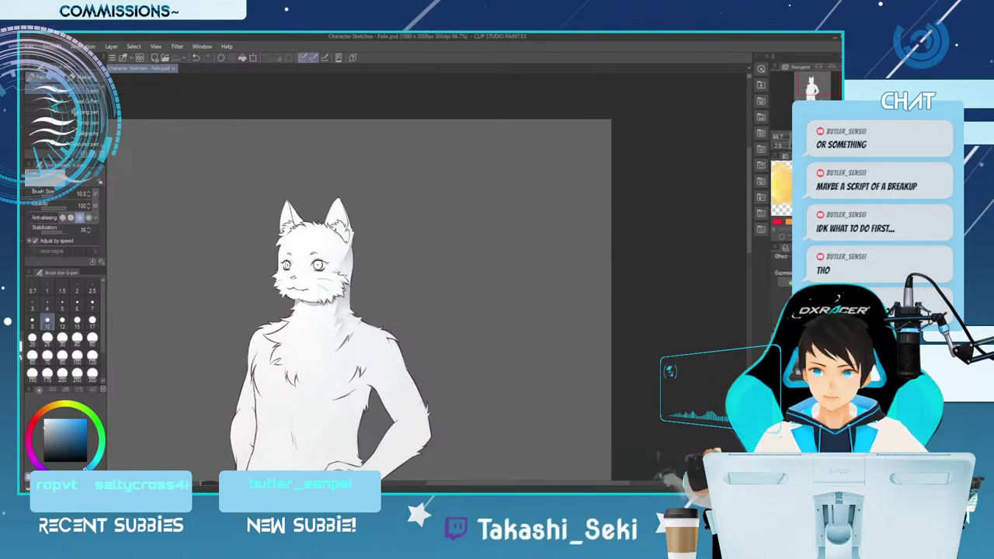
pyautogui.moveTo(355, 311); pyautogui.dragTo(364, 316)
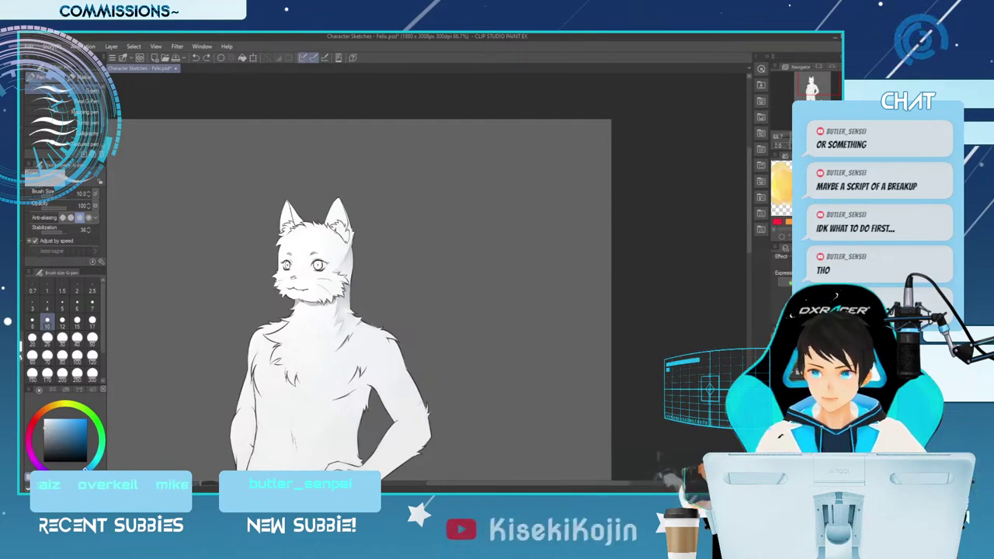
pyautogui.press('e')
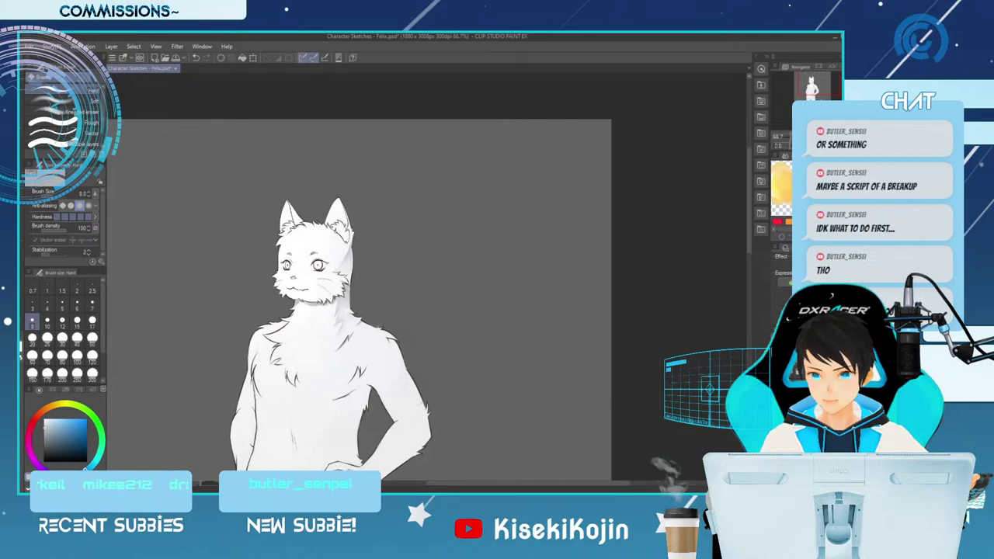
pyautogui.press('p')
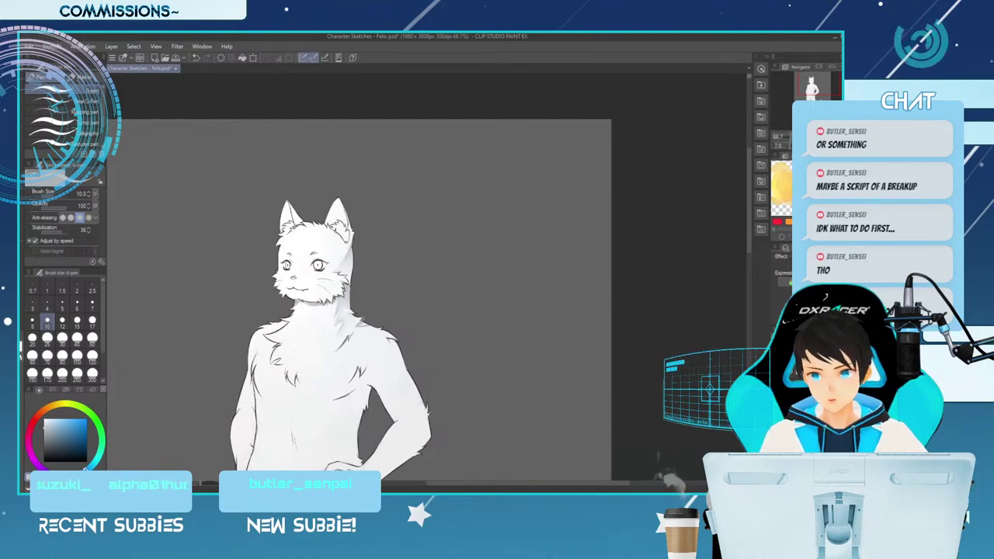
# Blend the shading at the base of the neck with the TK's Mix brush, varying its size between 10 and 17.
pyautogui.press('j')
pyautogui.press('[')
pyautogui.press(']')
pyautogui.press('[')
pyautogui.press('[')
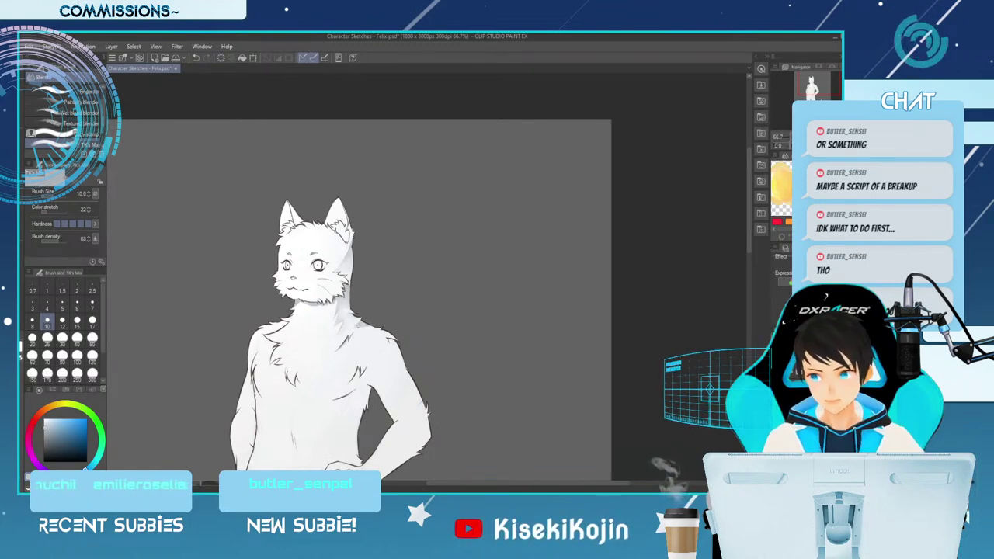
pyautogui.press(']')
pyautogui.press(']')
pyautogui.press(']')
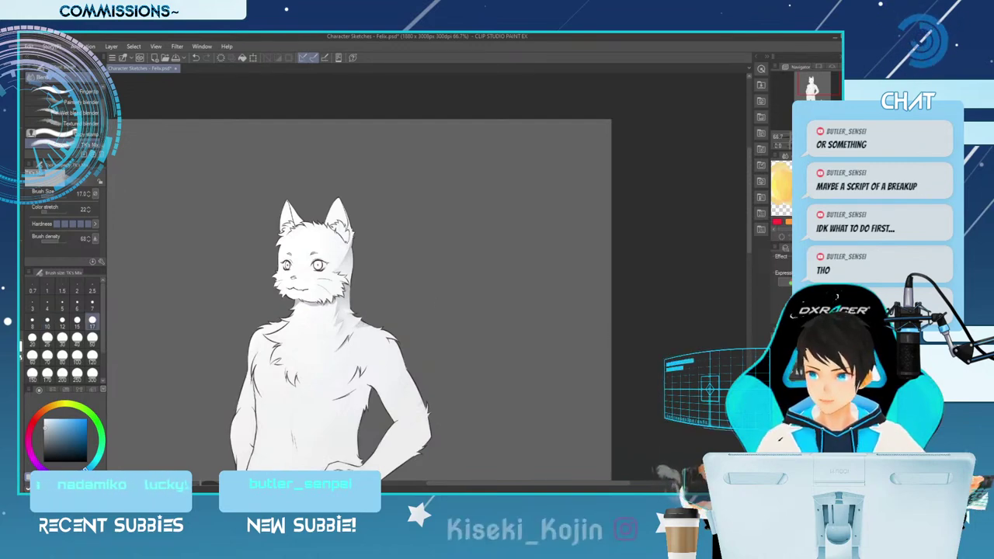
# Refine the shoulder shading with the size 8 hard eraser and size 7 pen, and blend it with TK's Mix at size 12.
pyautogui.press('e')
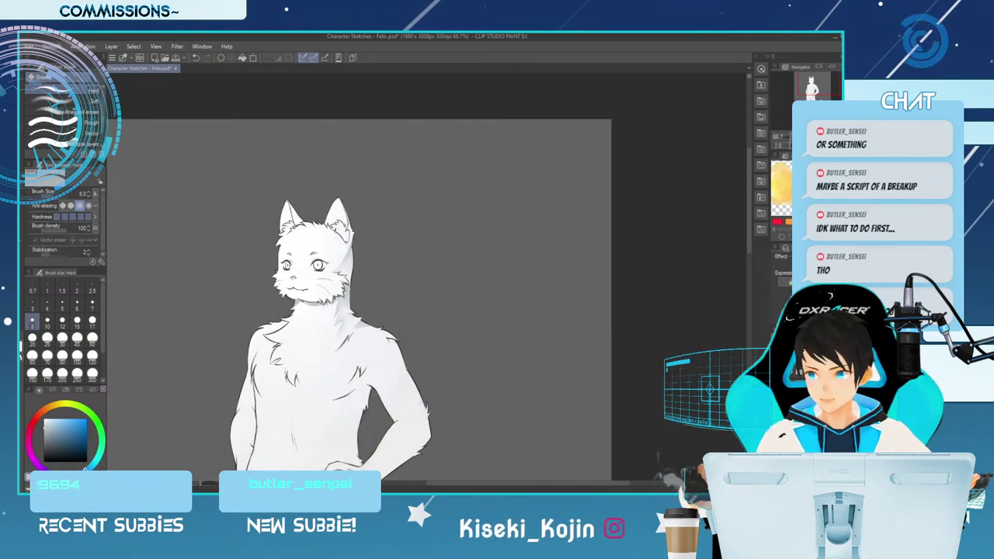
pyautogui.press('p')
pyautogui.press('[')
pyautogui.press('[')
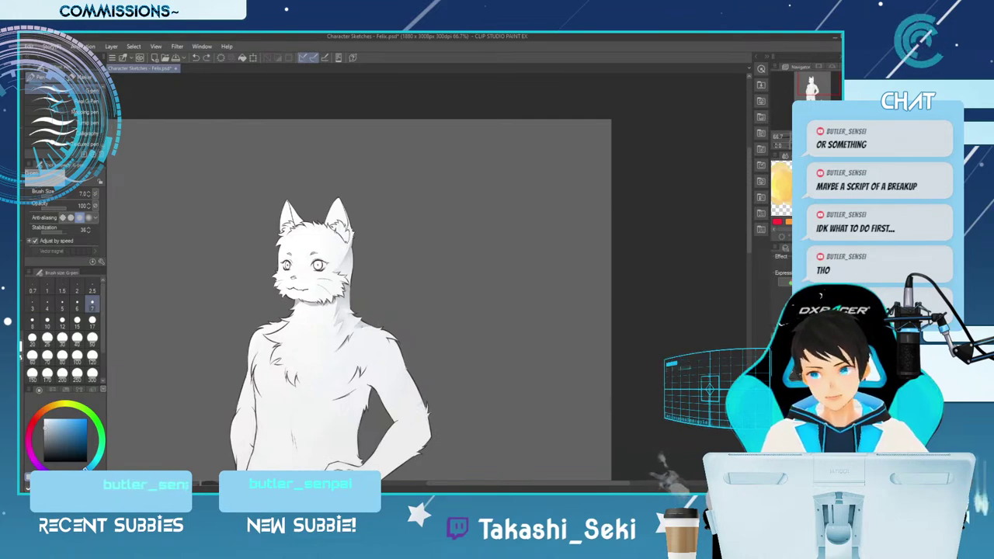
pyautogui.press('j')
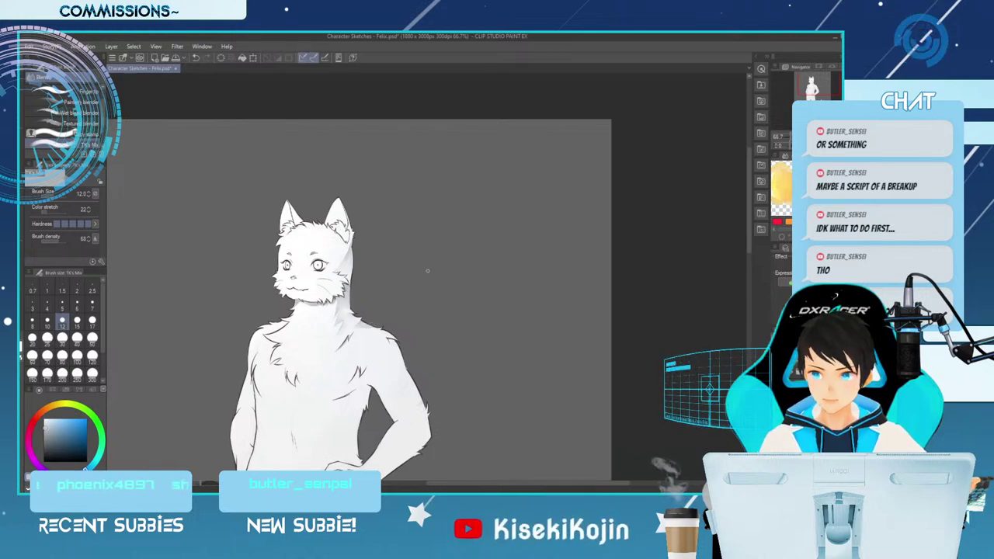
# Extend the shading along the top of the shoulder with the pen at size 10 and blend it with TK's Mix at sizes 8 to 12.
pyautogui.press('p')
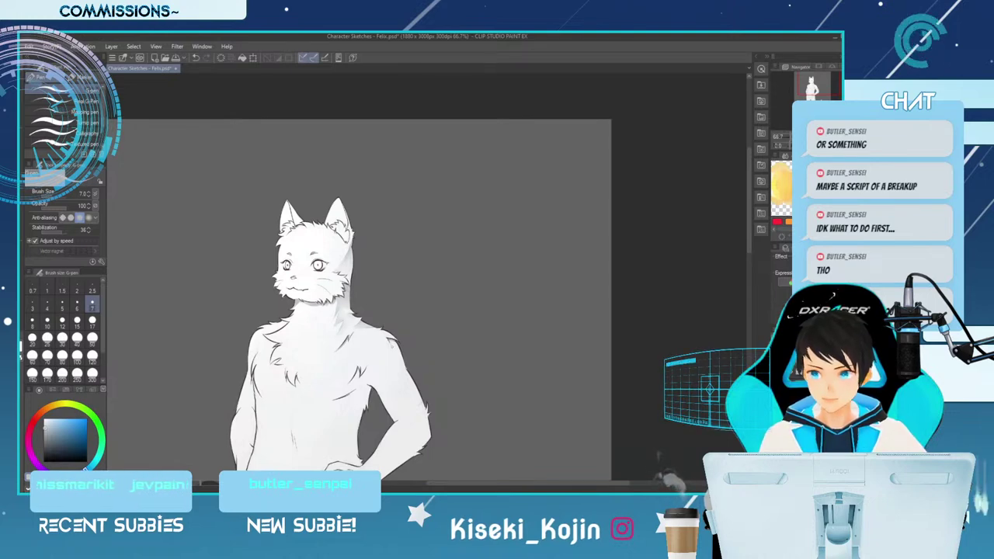
pyautogui.press(']')
pyautogui.press(']')
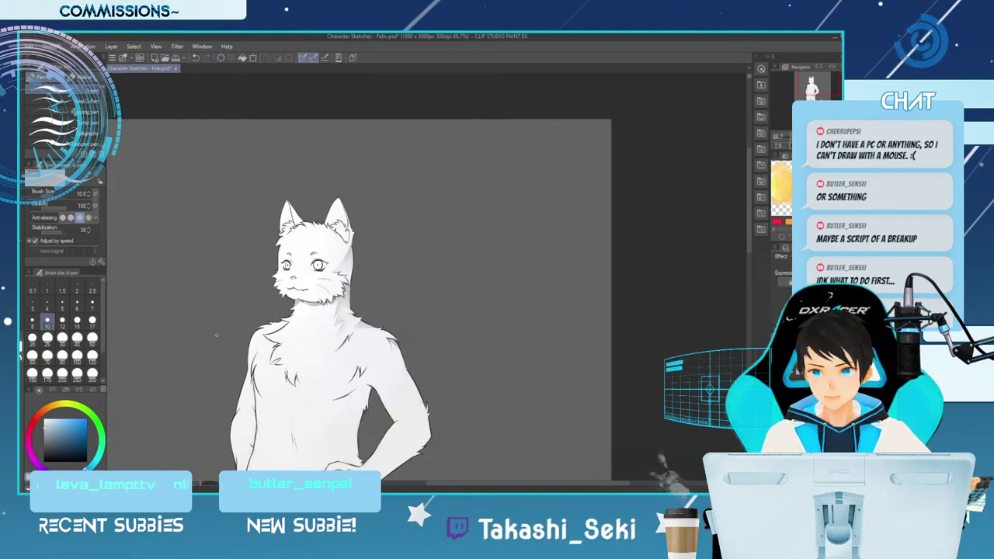
pyautogui.press('j')
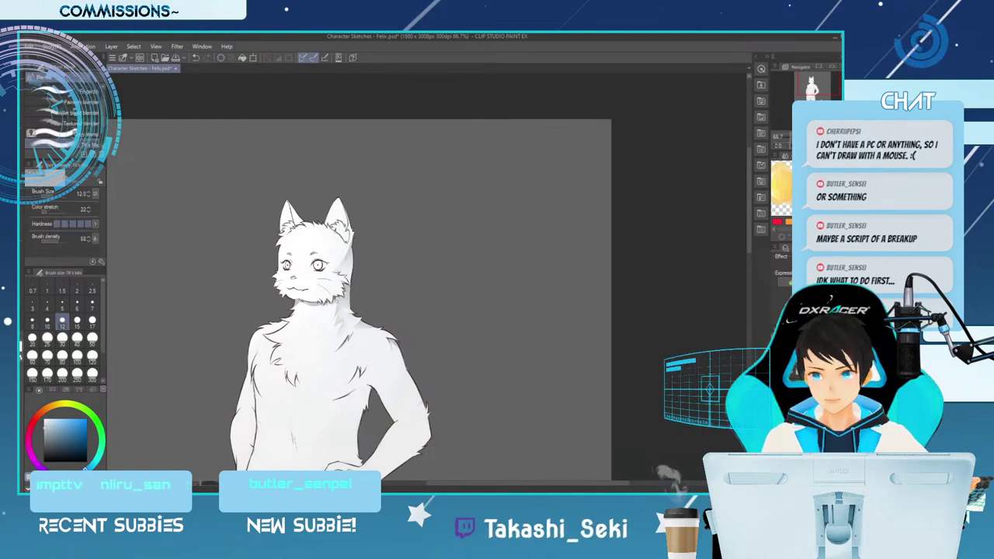
pyautogui.press('[')
pyautogui.press(']')
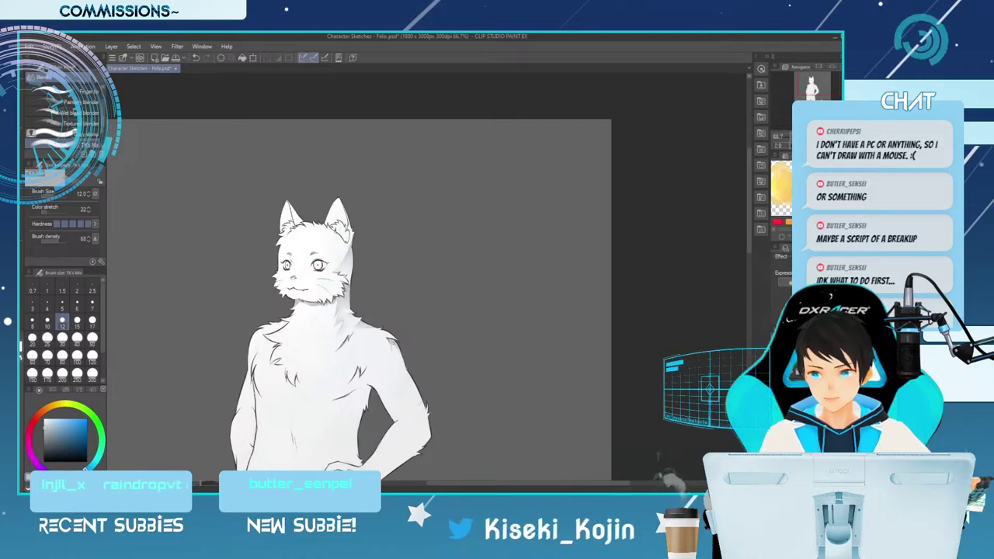
pyautogui.press('[')
pyautogui.press('[')
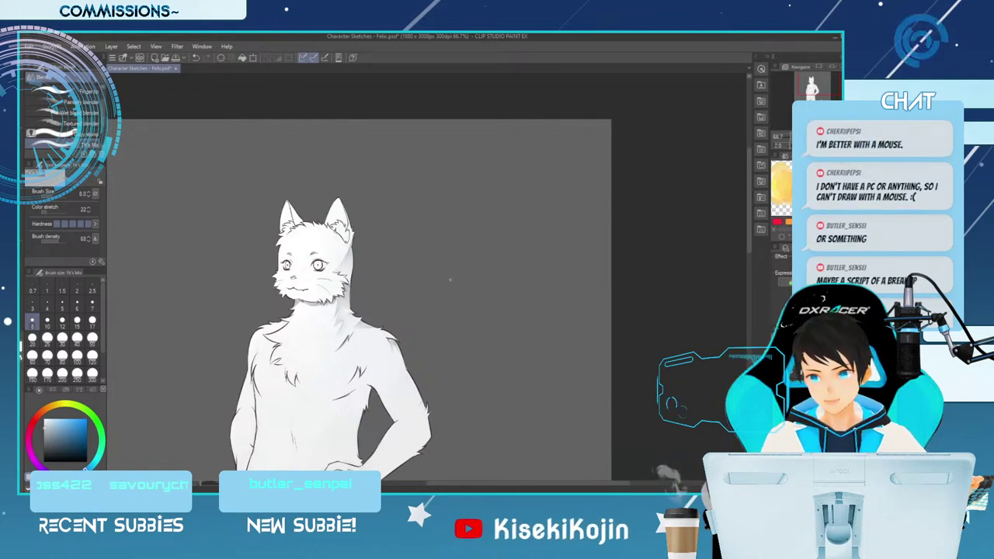
pyautogui.press(']')
pyautogui.press(']')
pyautogui.press(']')
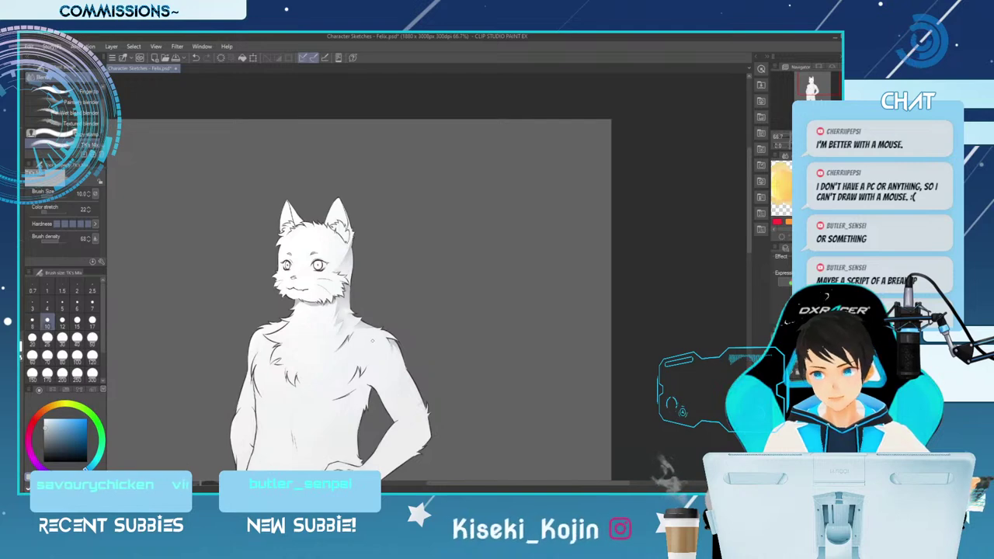
# Paint fur shading across the front of the neck and upper chest tufts with the pen, reducing its size from 15 to 8.
pyautogui.press('p')
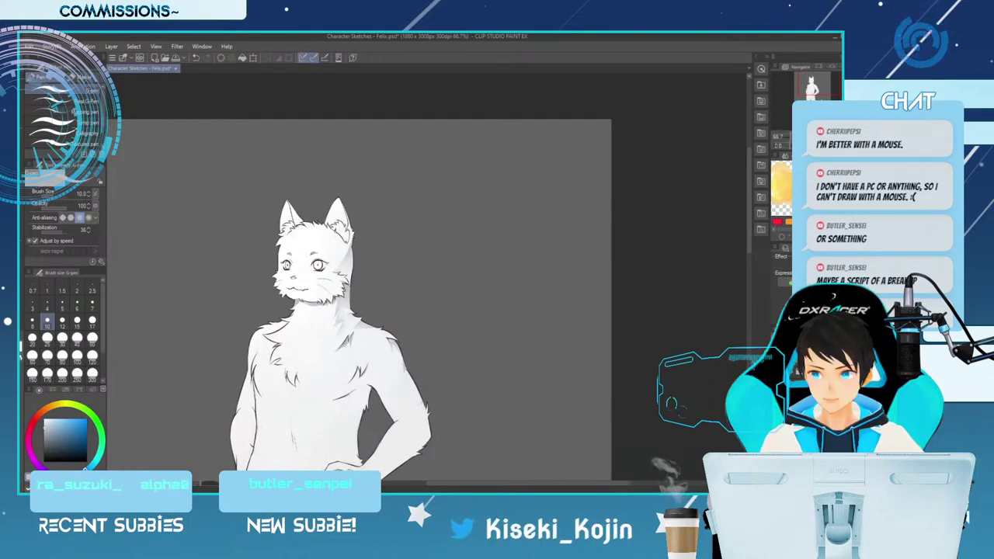
pyautogui.press(']')
pyautogui.press(']')
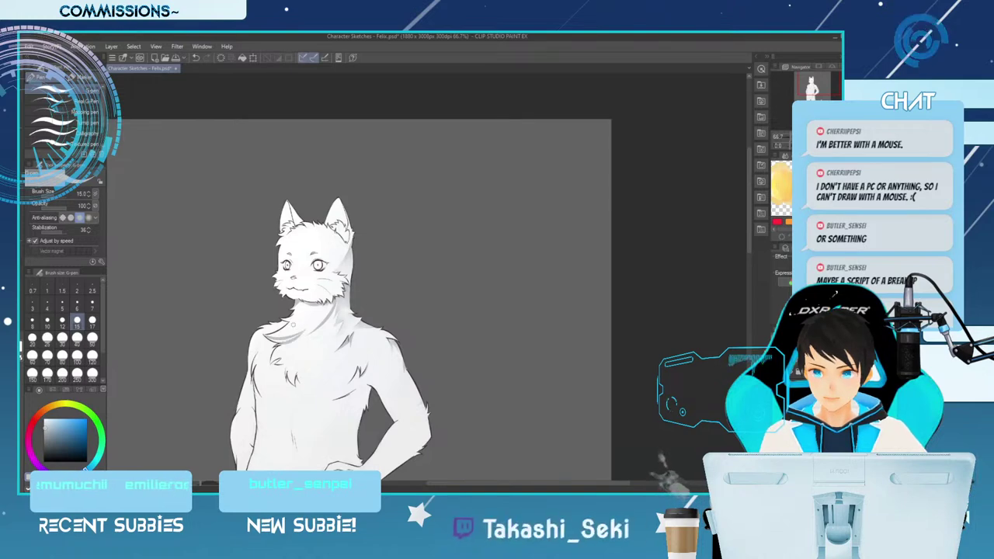
pyautogui.press('[')
pyautogui.press('[')
pyautogui.press('[')
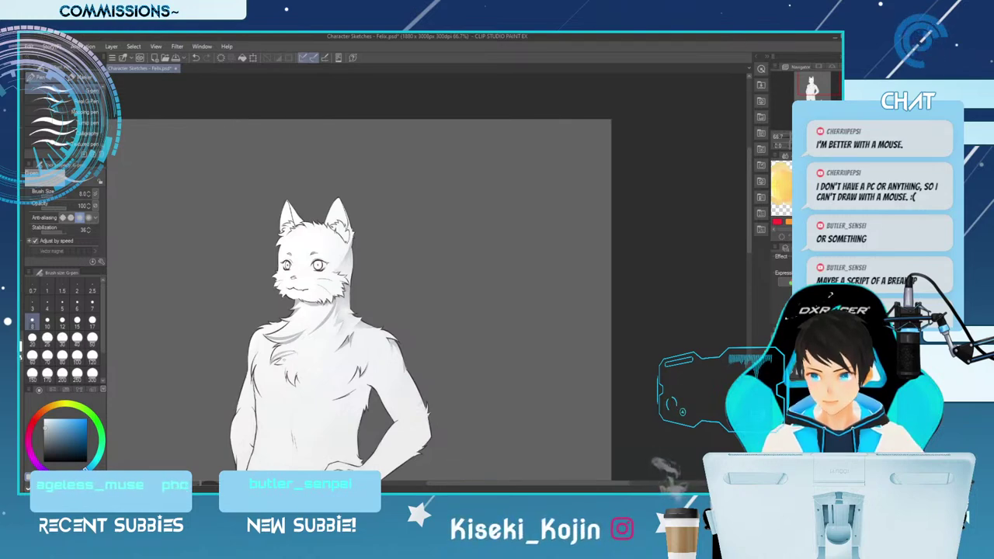
pyautogui.moveTo(279, 357); pyautogui.dragTo(285, 362)
pyautogui.hotkey('ctrl', 'z')
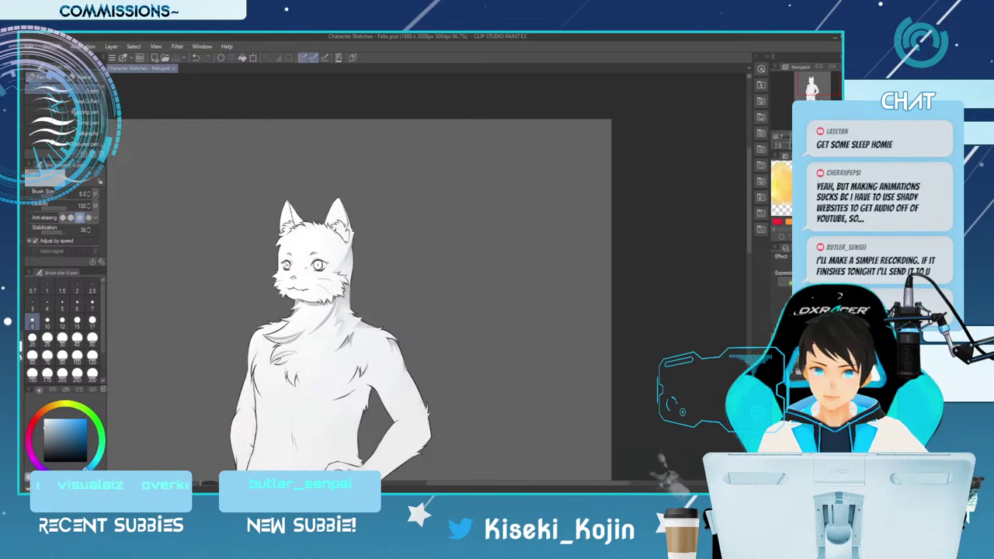
pyautogui.moveTo(528, 483); pyautogui.dragTo(501, 483)
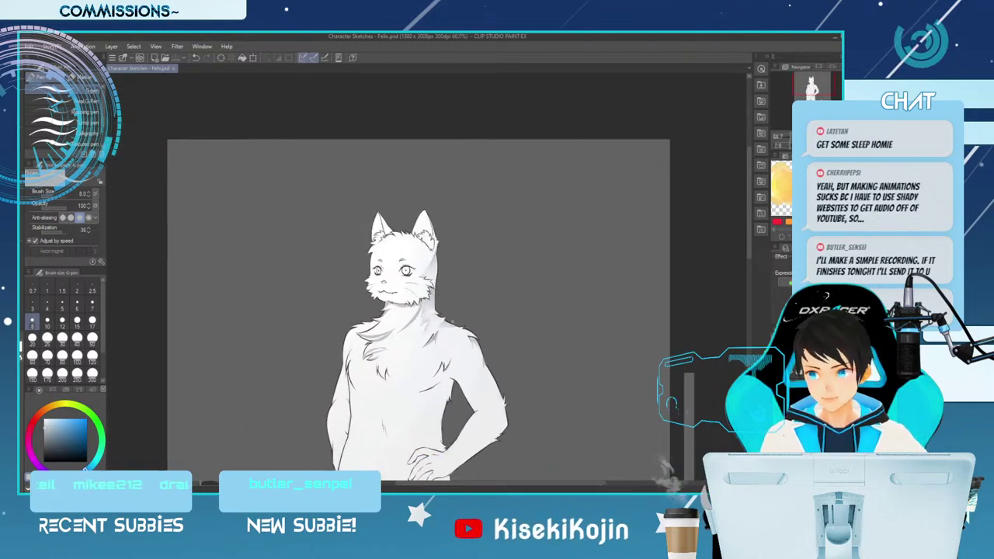
pyautogui.scroll(2, 429, 301)
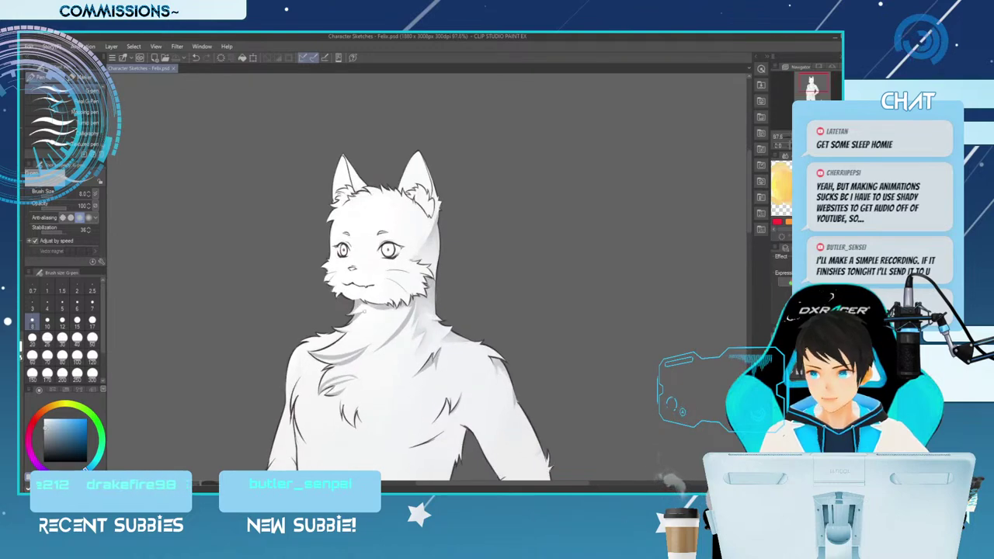